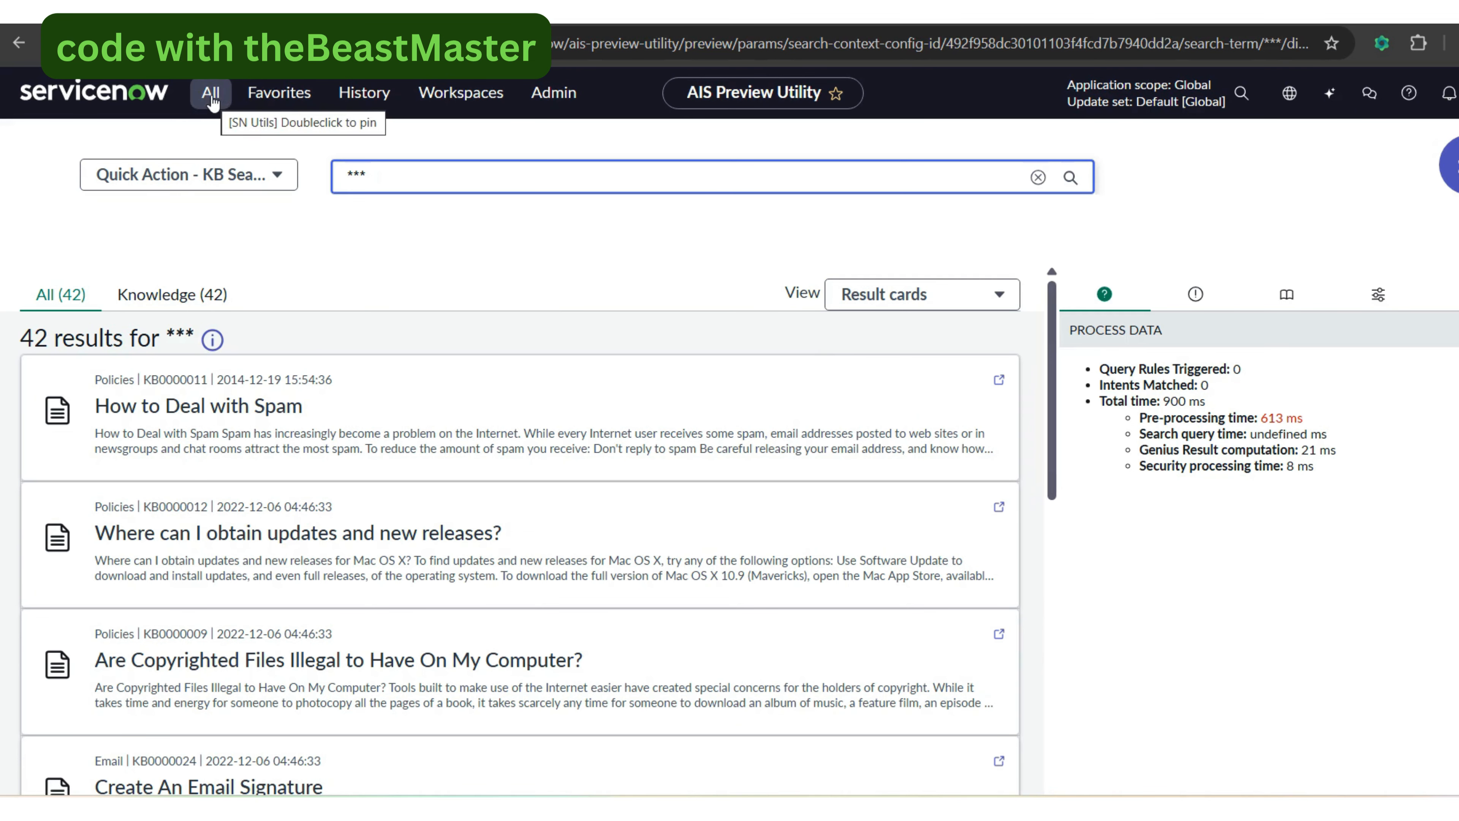
click(211, 94)
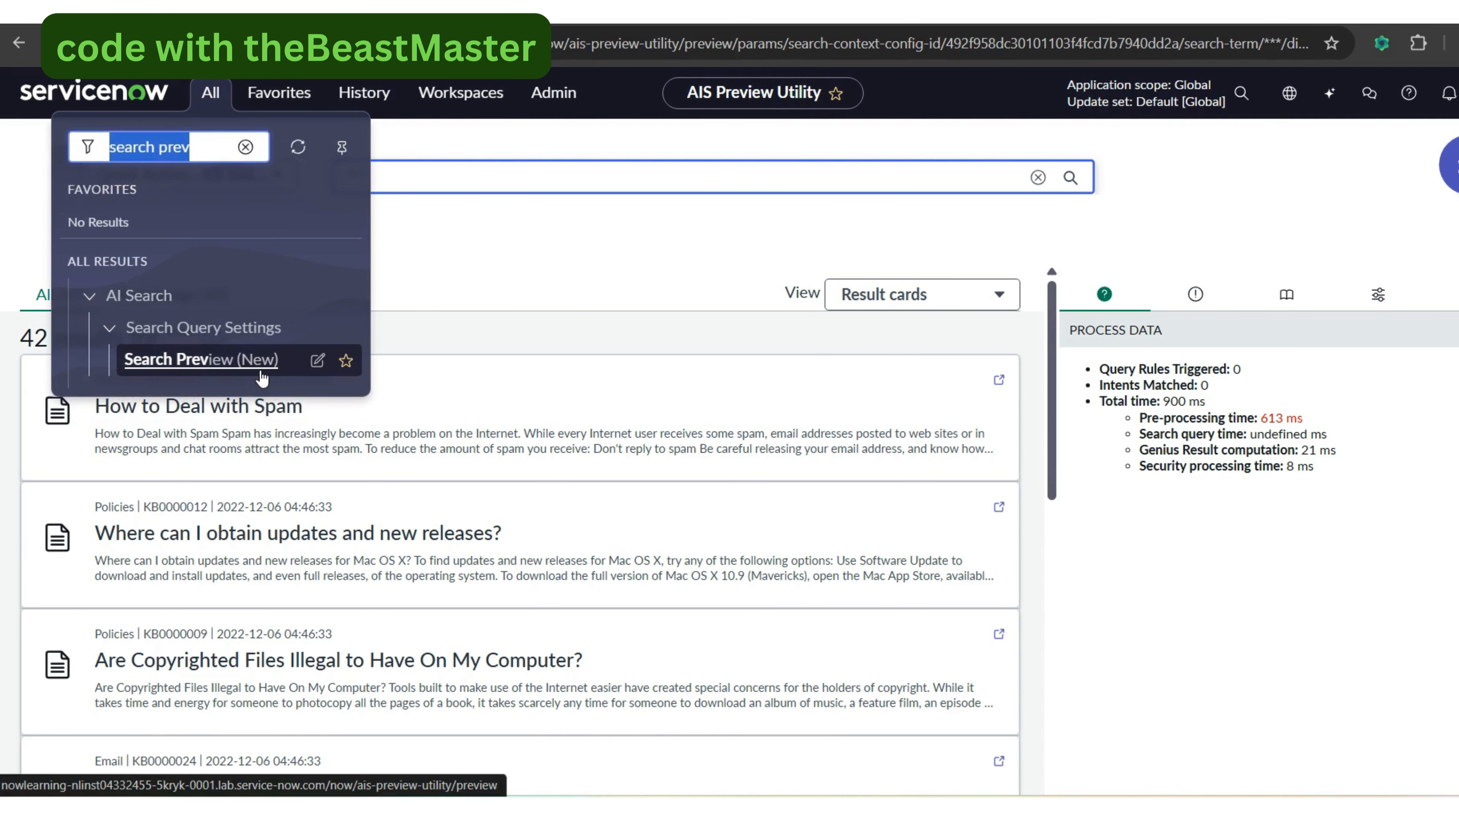
click(460, 239)
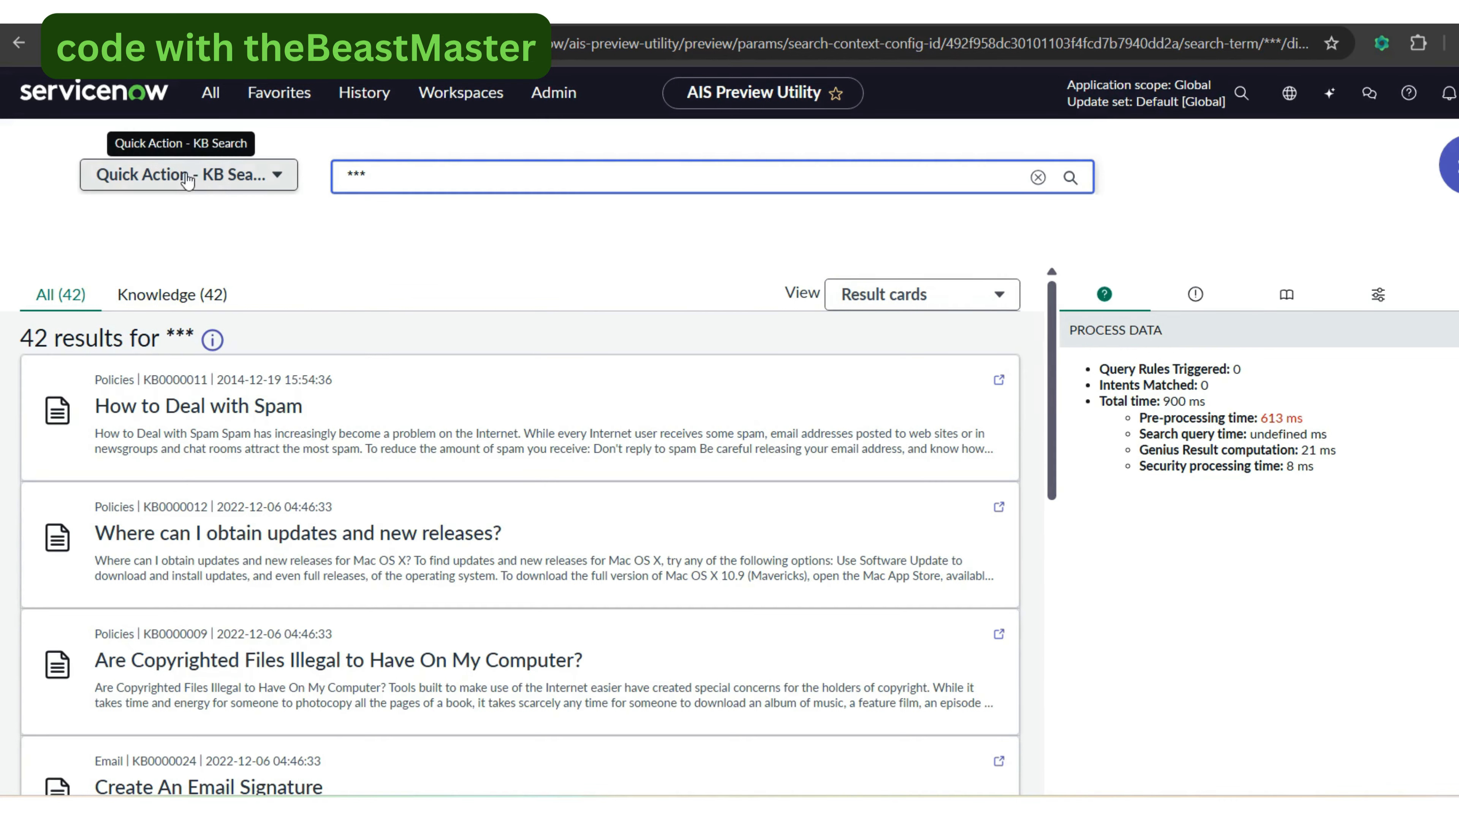
click(396, 173)
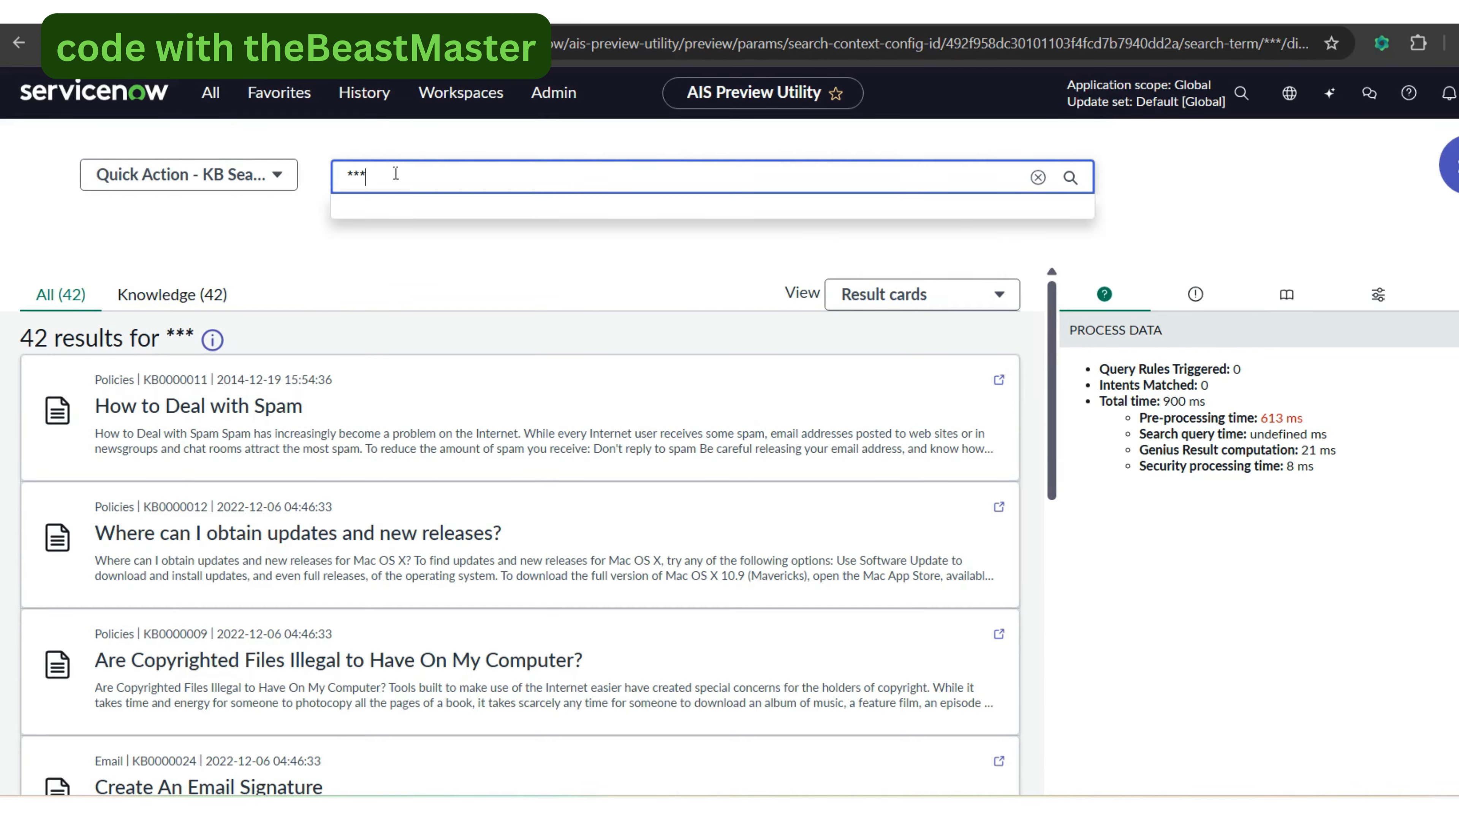
click(177, 243)
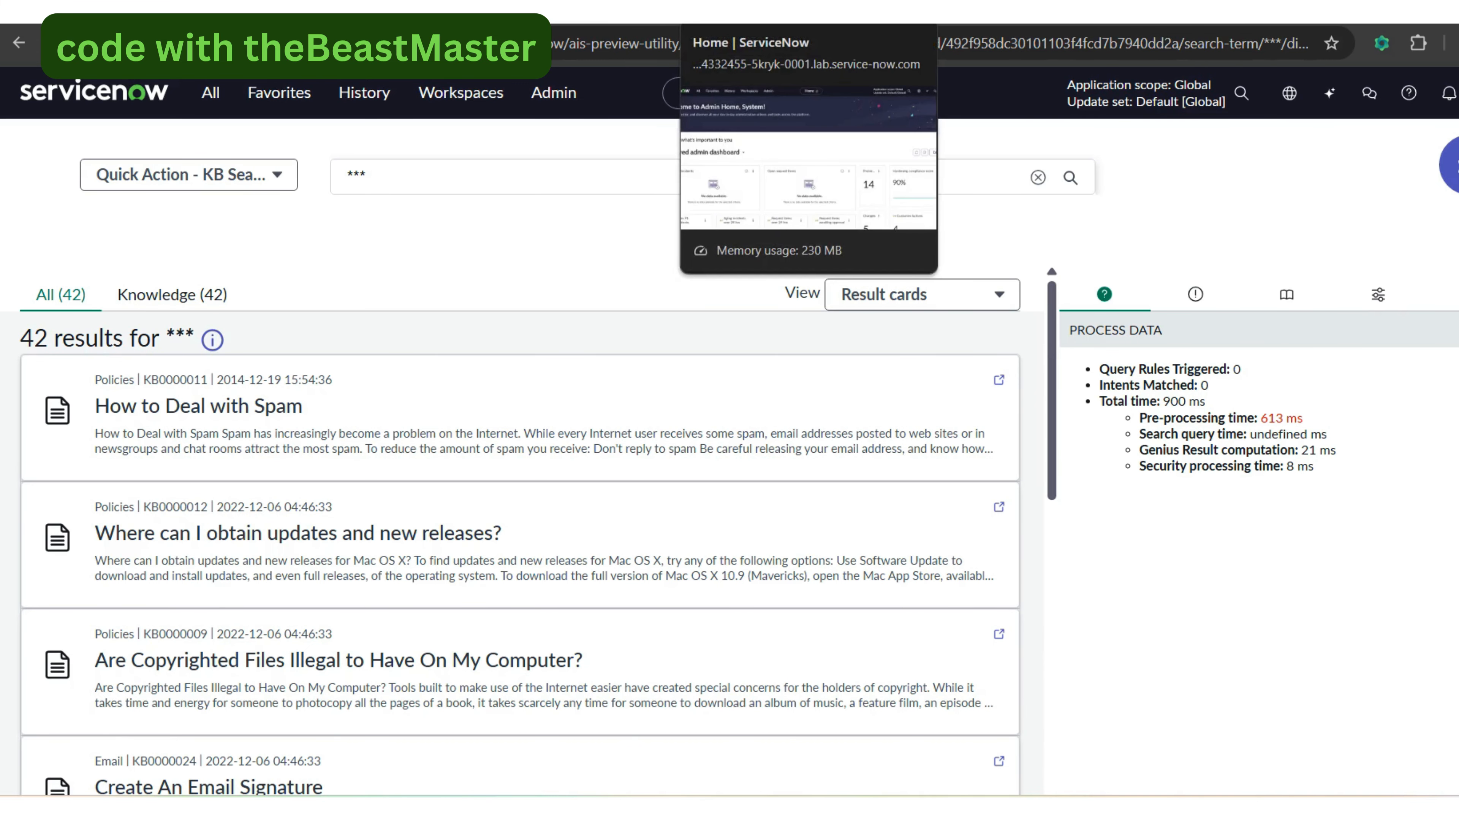
- Switch to the ServiceNow home page and open the Now Assist panel page under Now Assist Admin's experiences
click(741, 13)
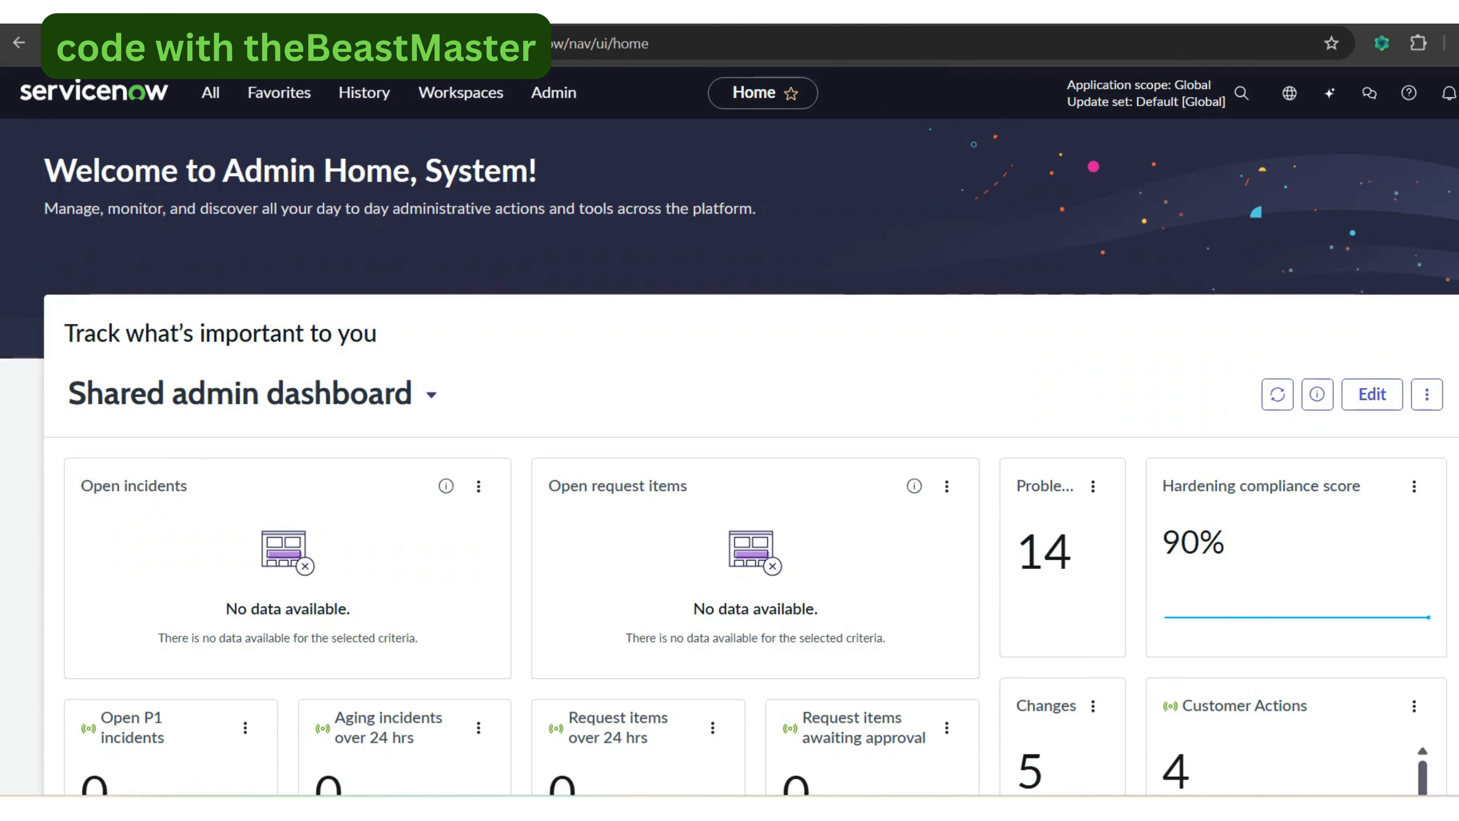
click(211, 94)
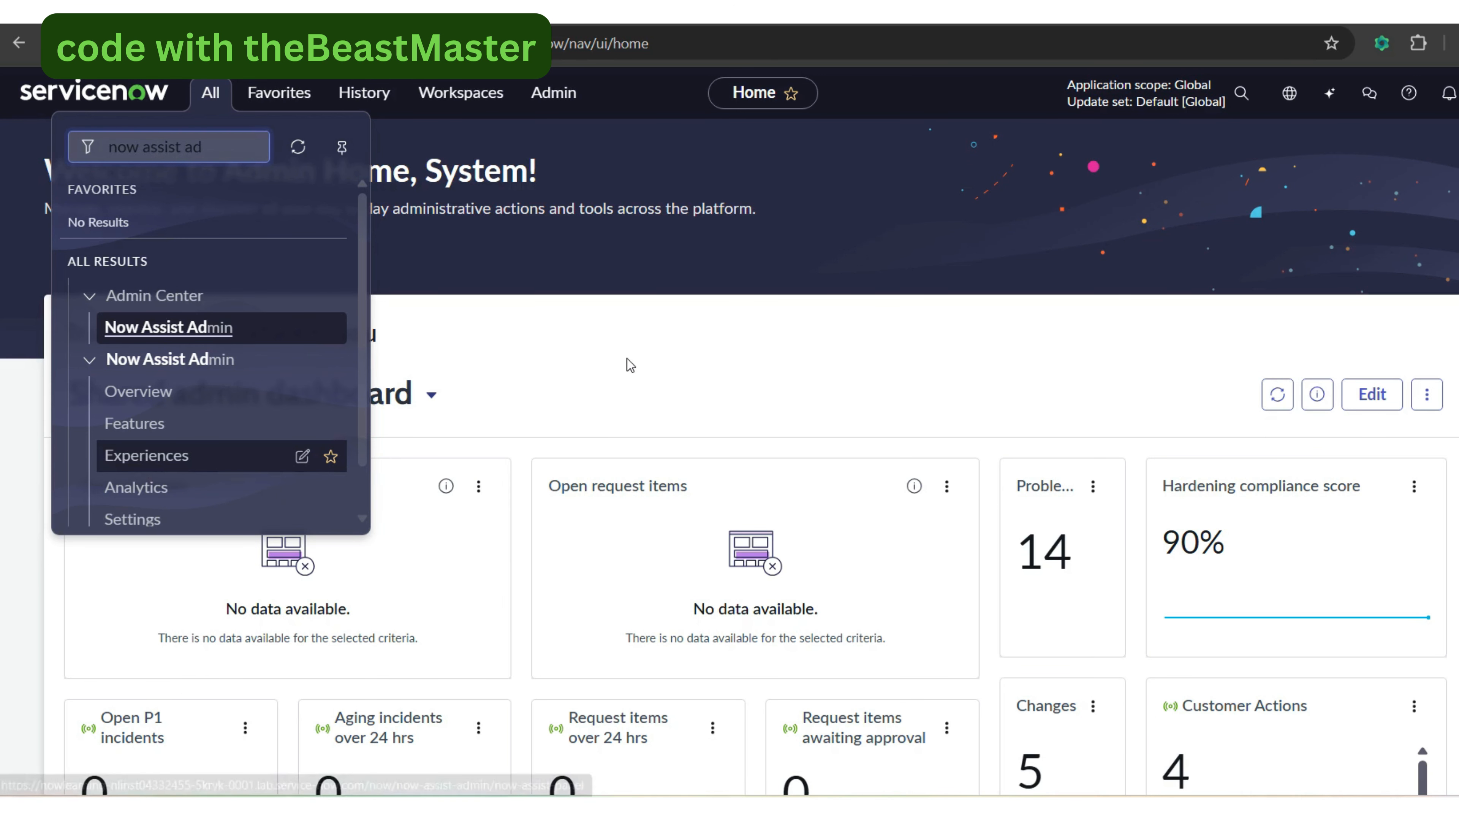
key(Return)
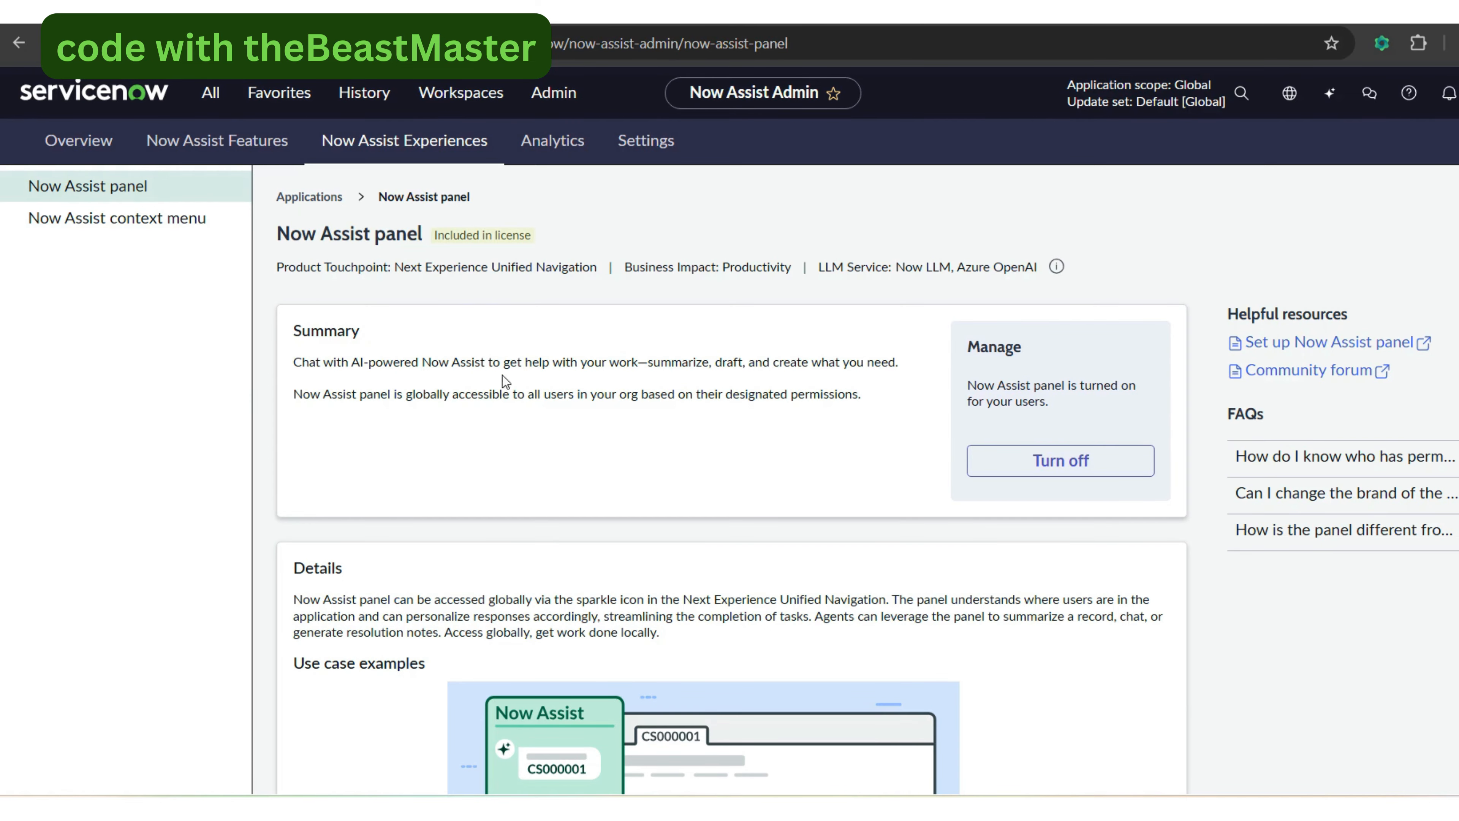
- Find AI Agent Studio in the application navigator and open its Create and manage page
click(210, 94)
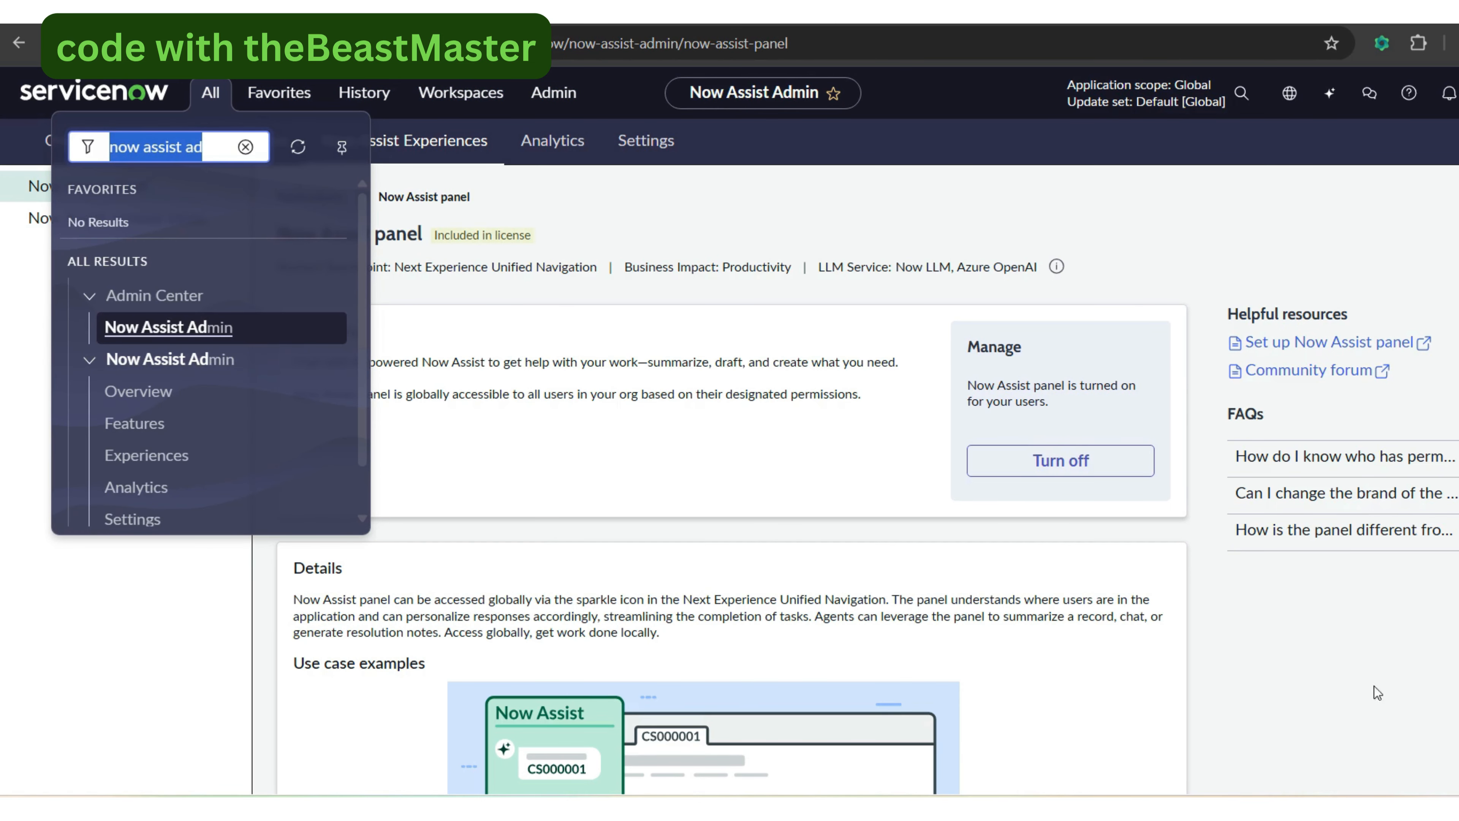
click(1351, 776)
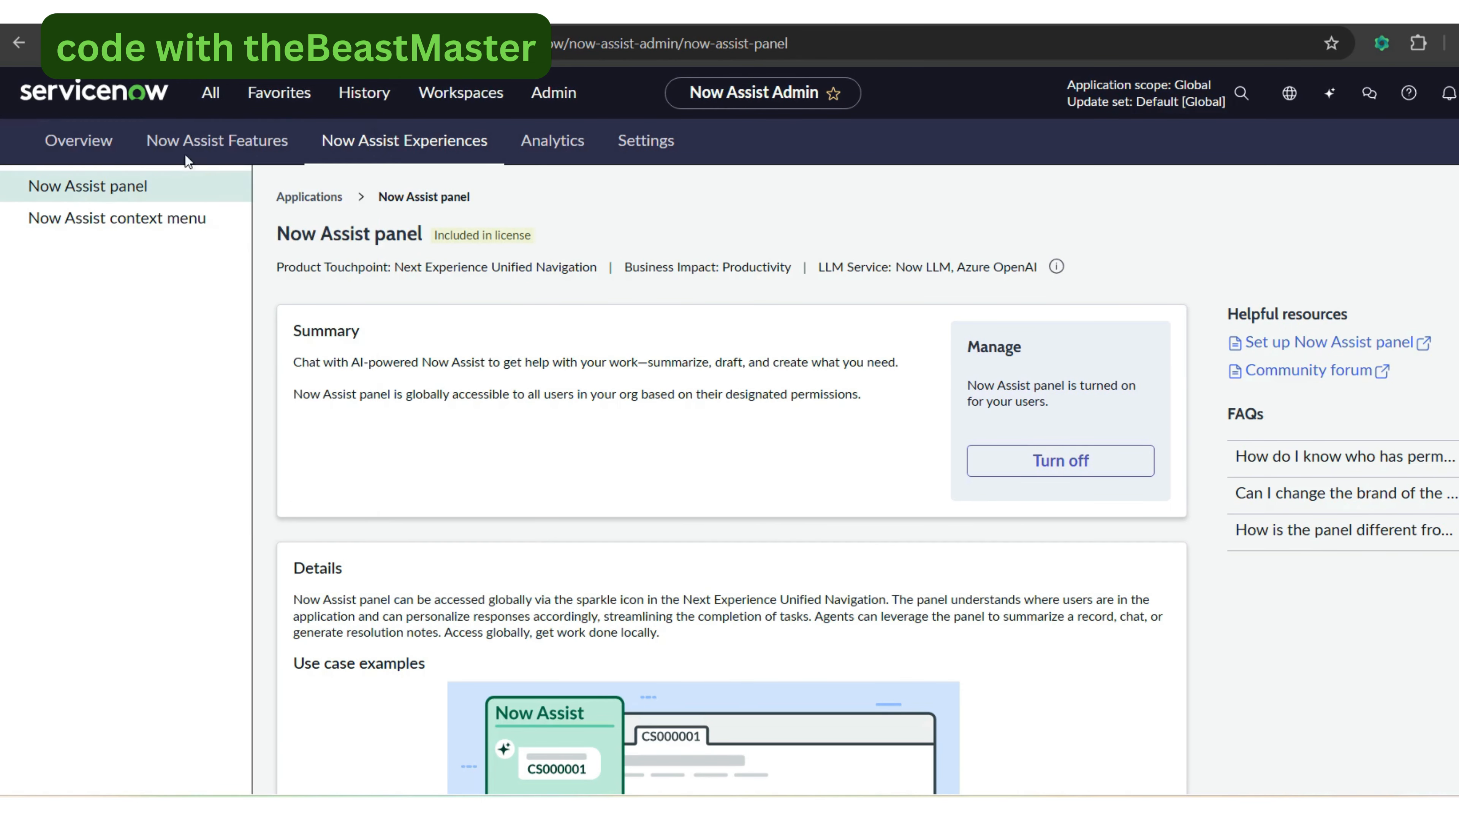
click(209, 98)
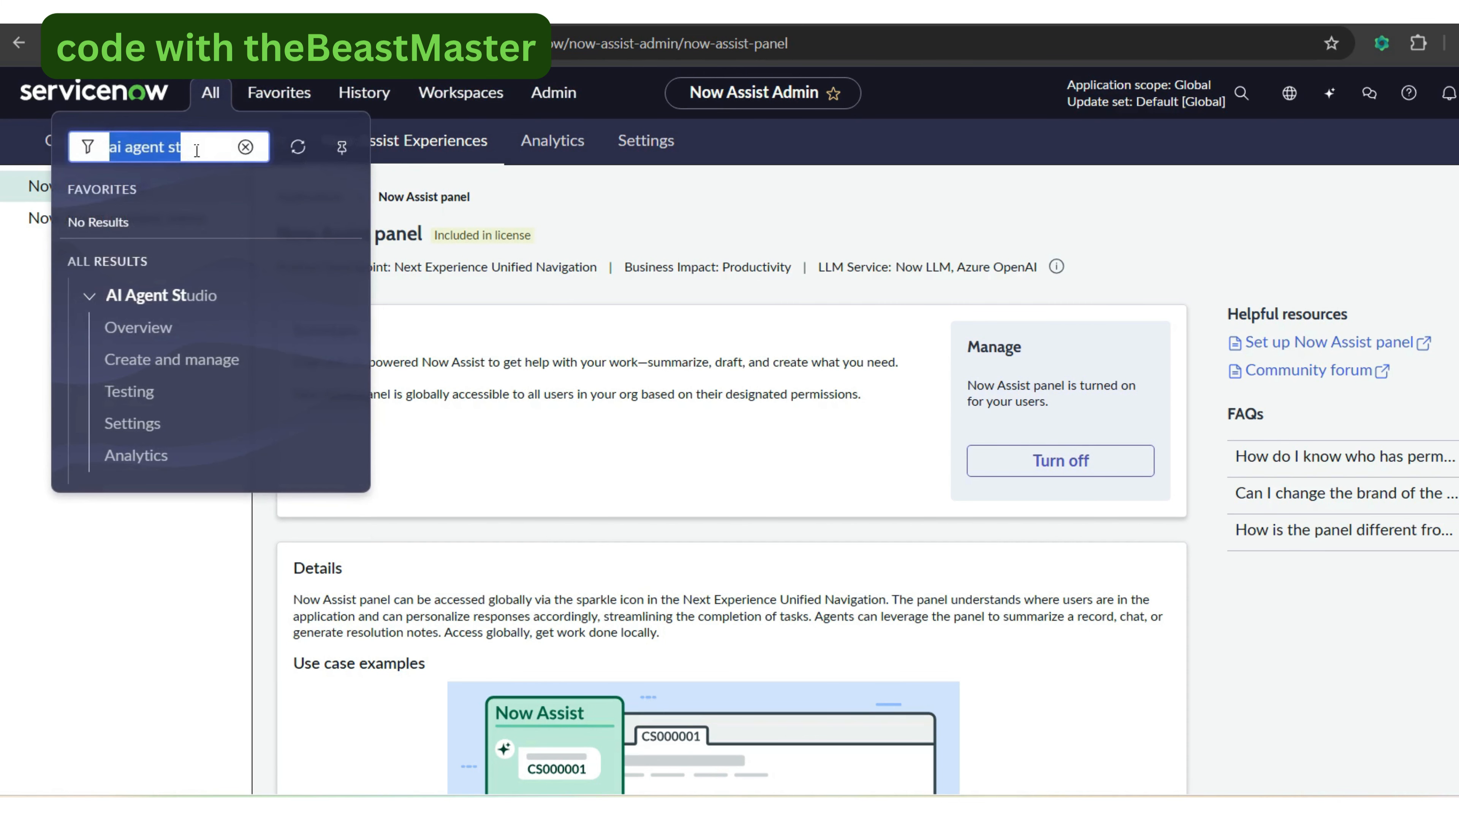
click(171, 368)
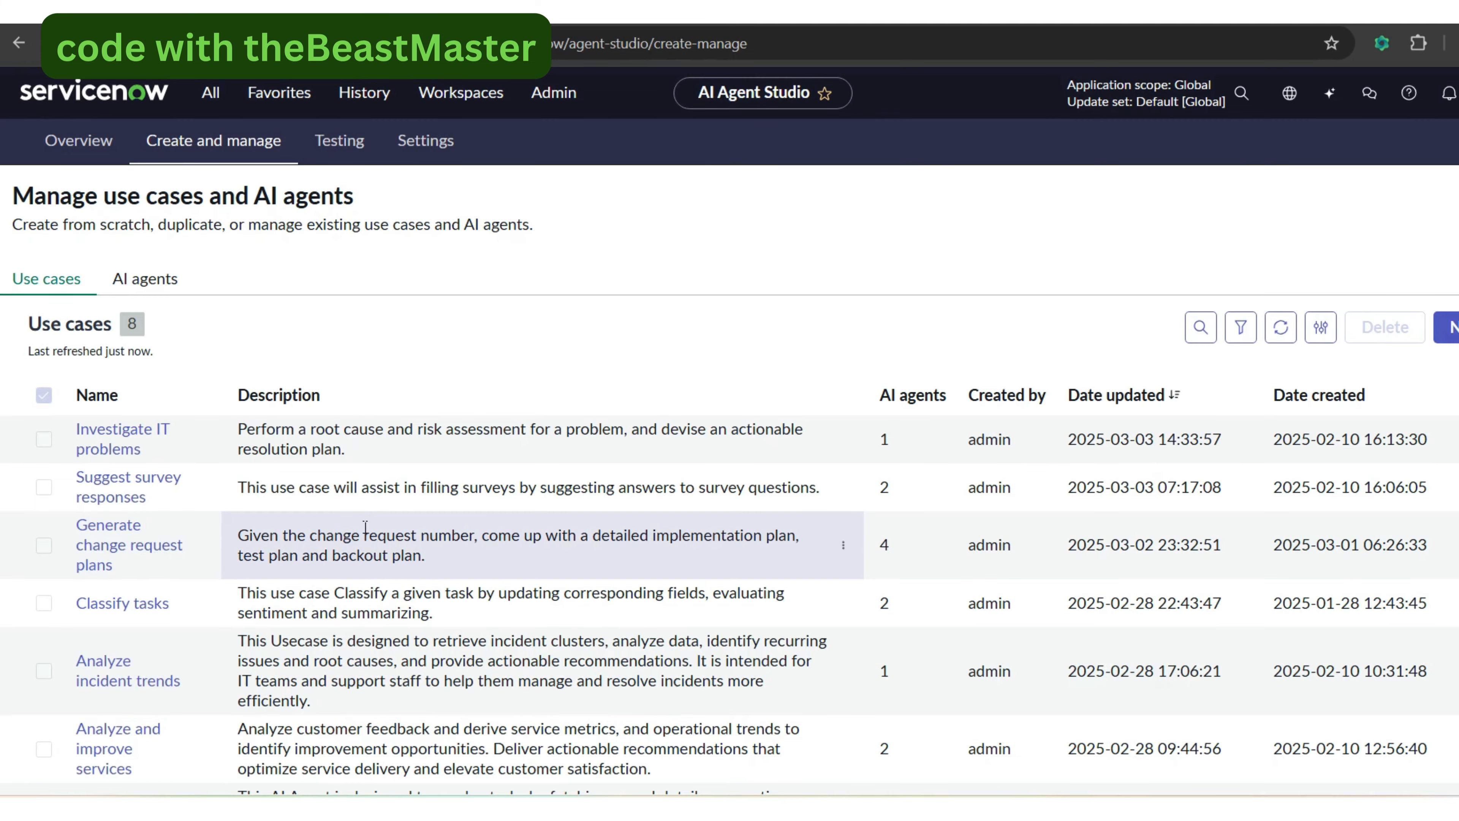
- Open the "Generate change request plans" use case and duplicate it
click(127, 546)
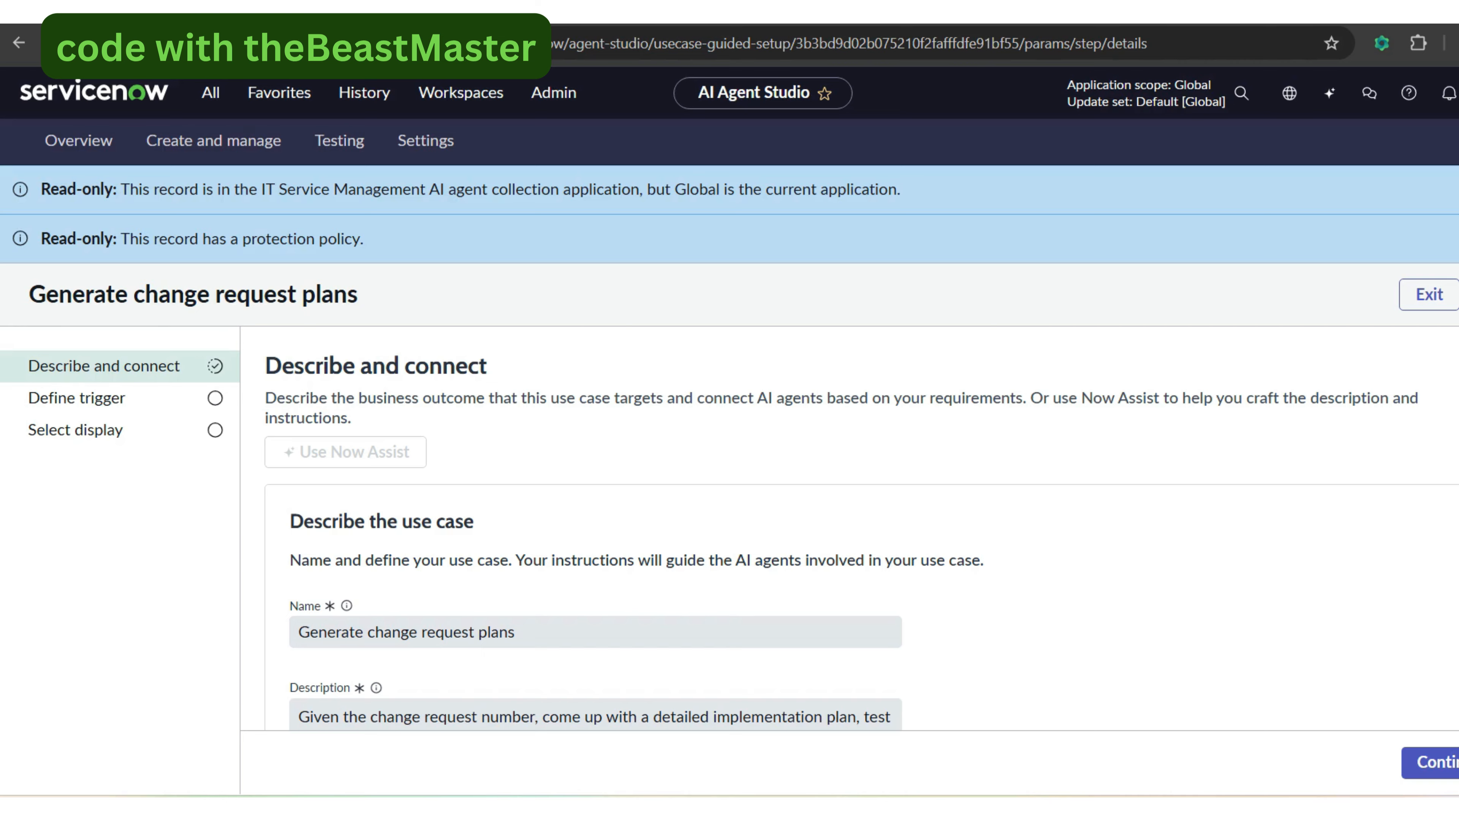
click(1458, 294)
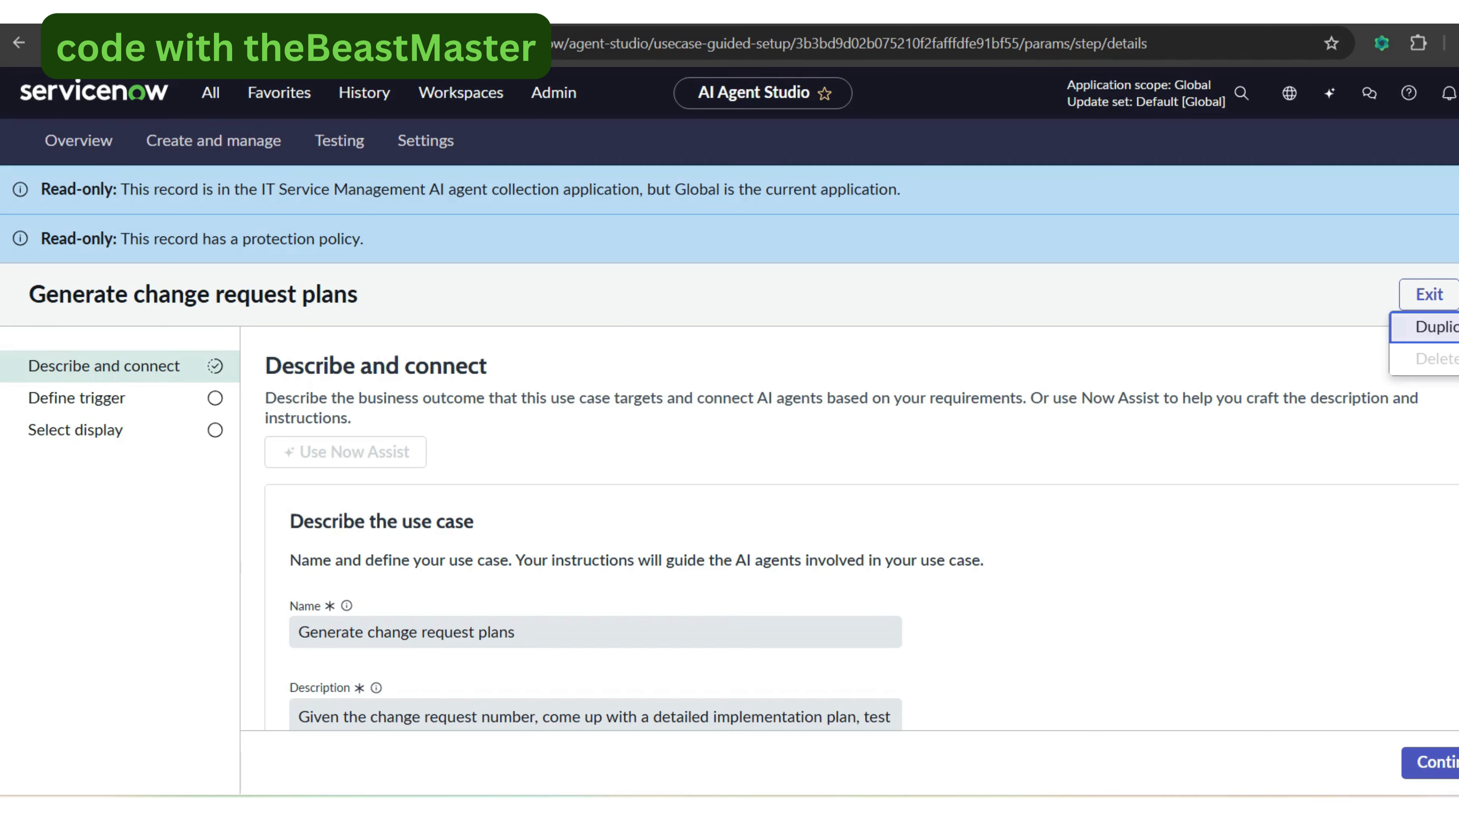
click(1415, 328)
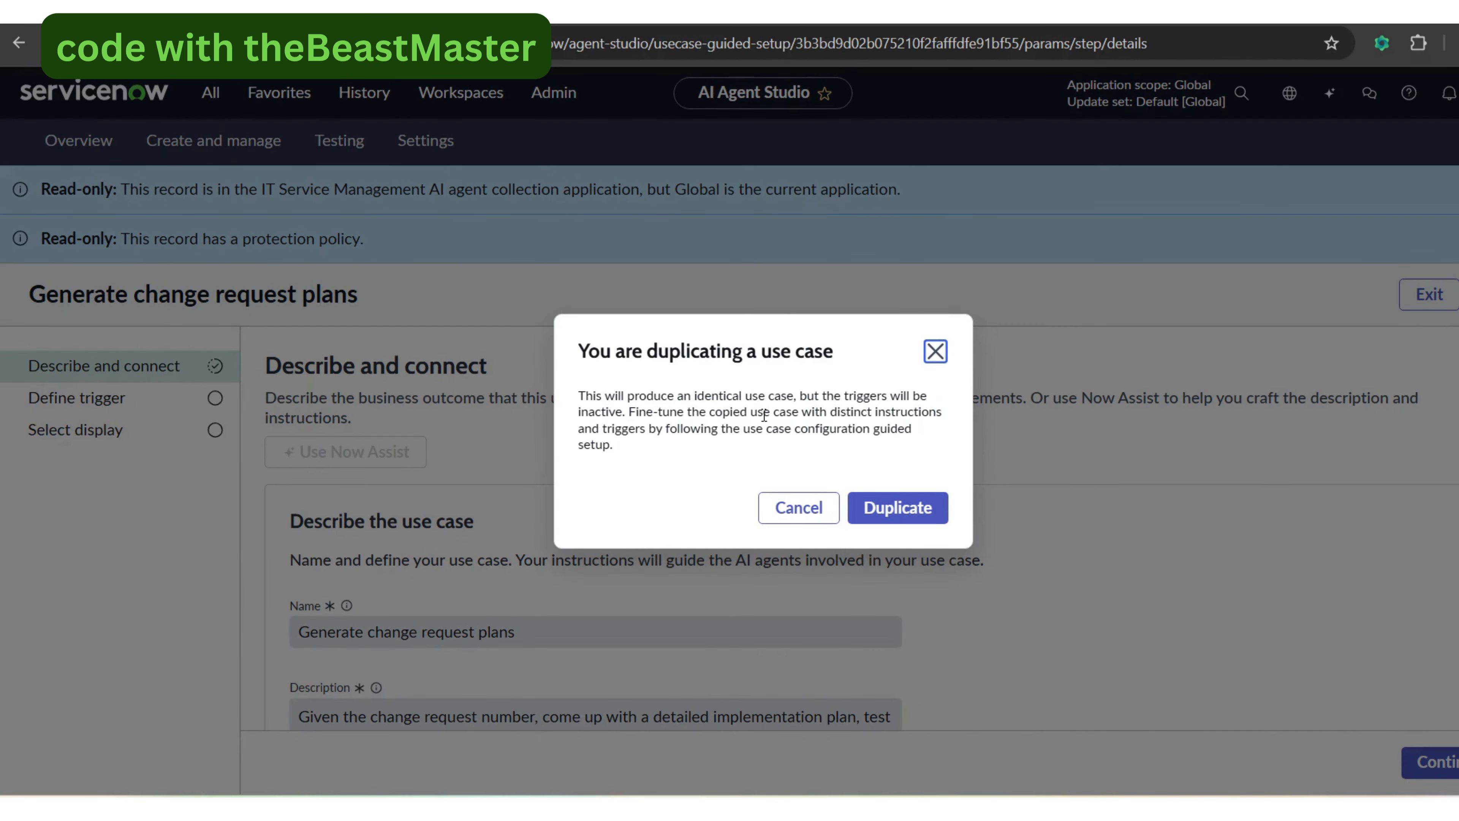
click(884, 508)
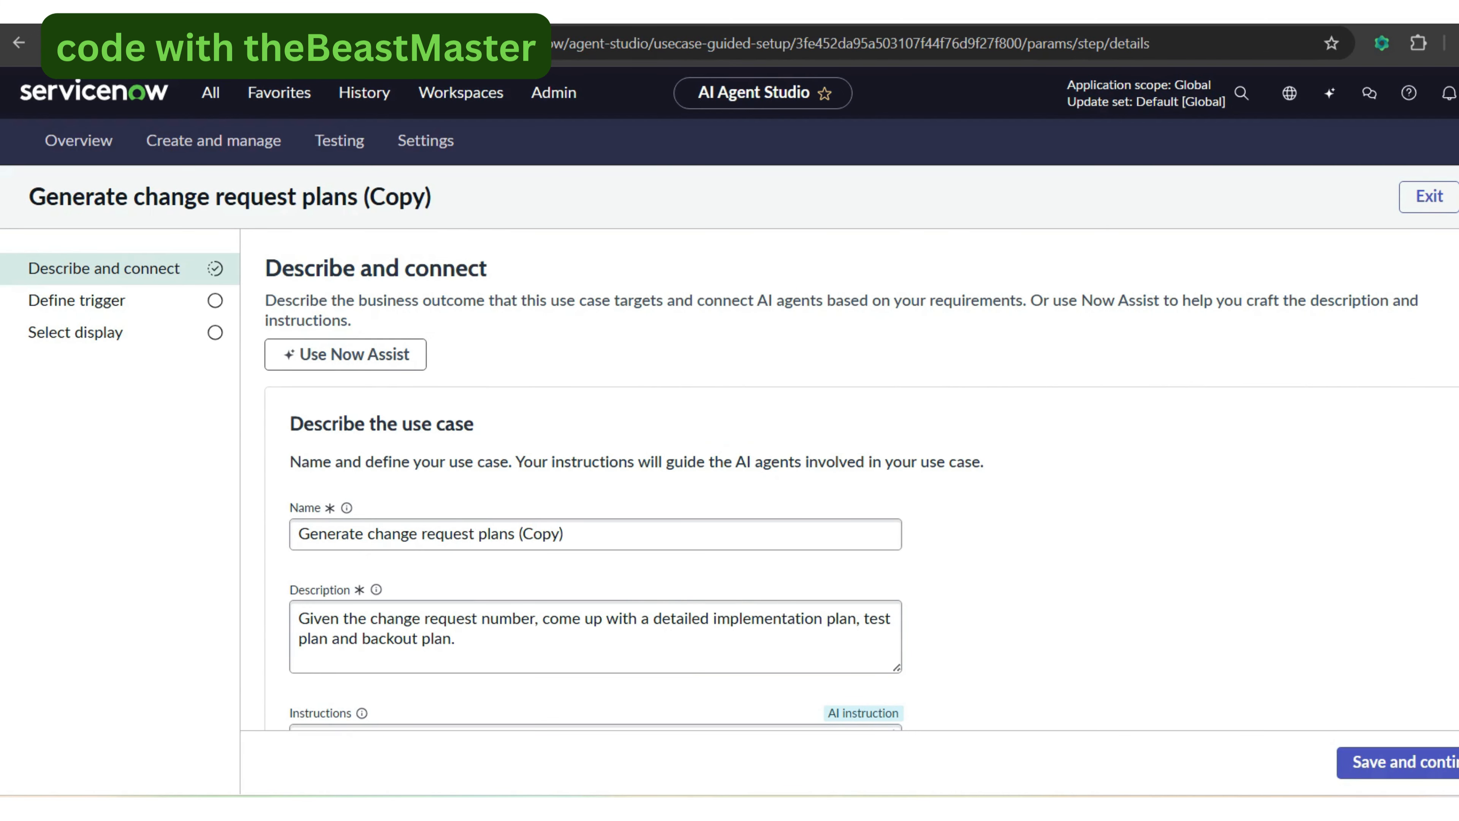
- Rename the duplicated use case to "Generate change request plans with noes"
scroll(596, 314, down, 4)
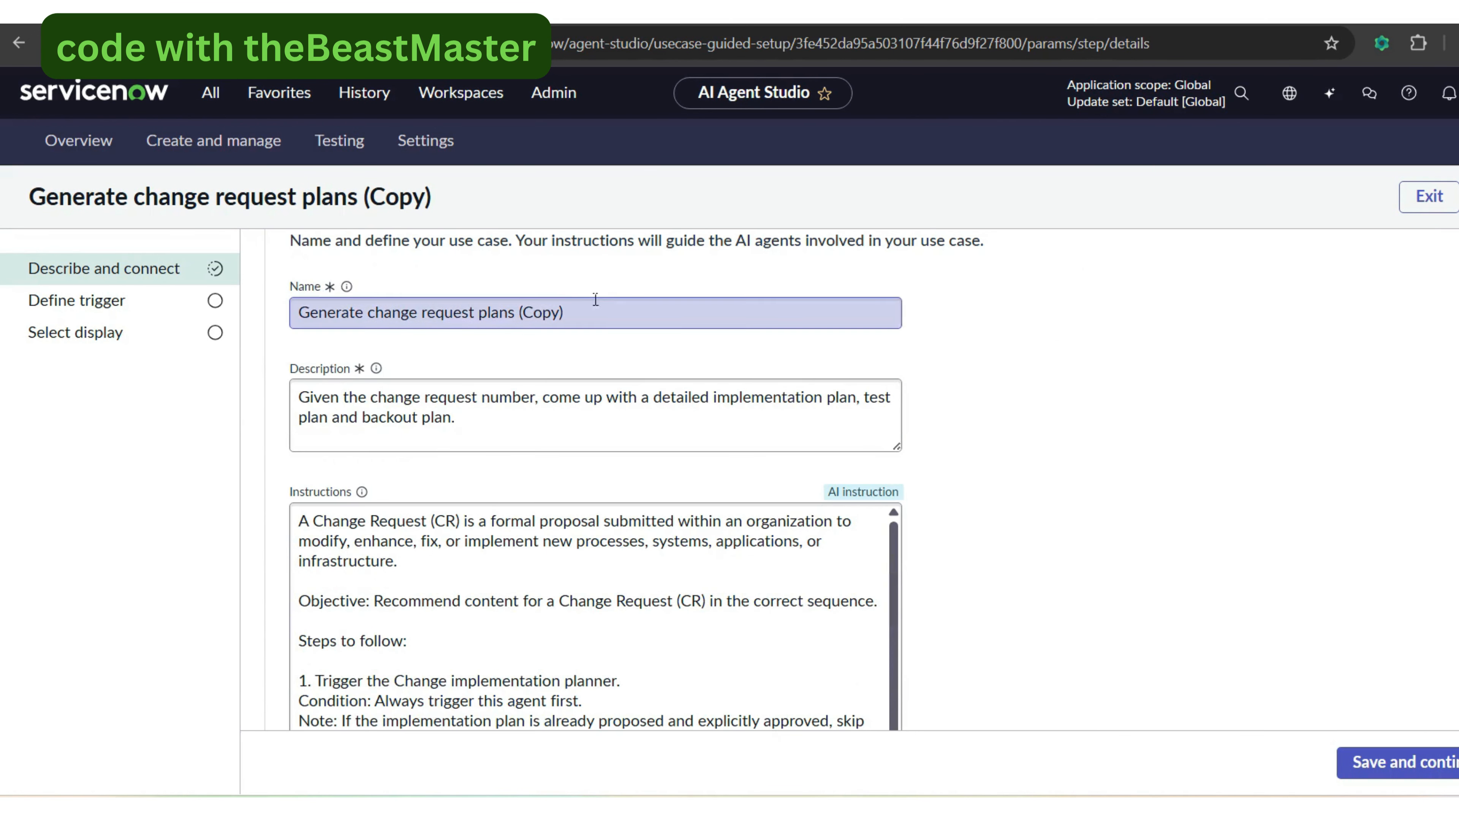
click(596, 315)
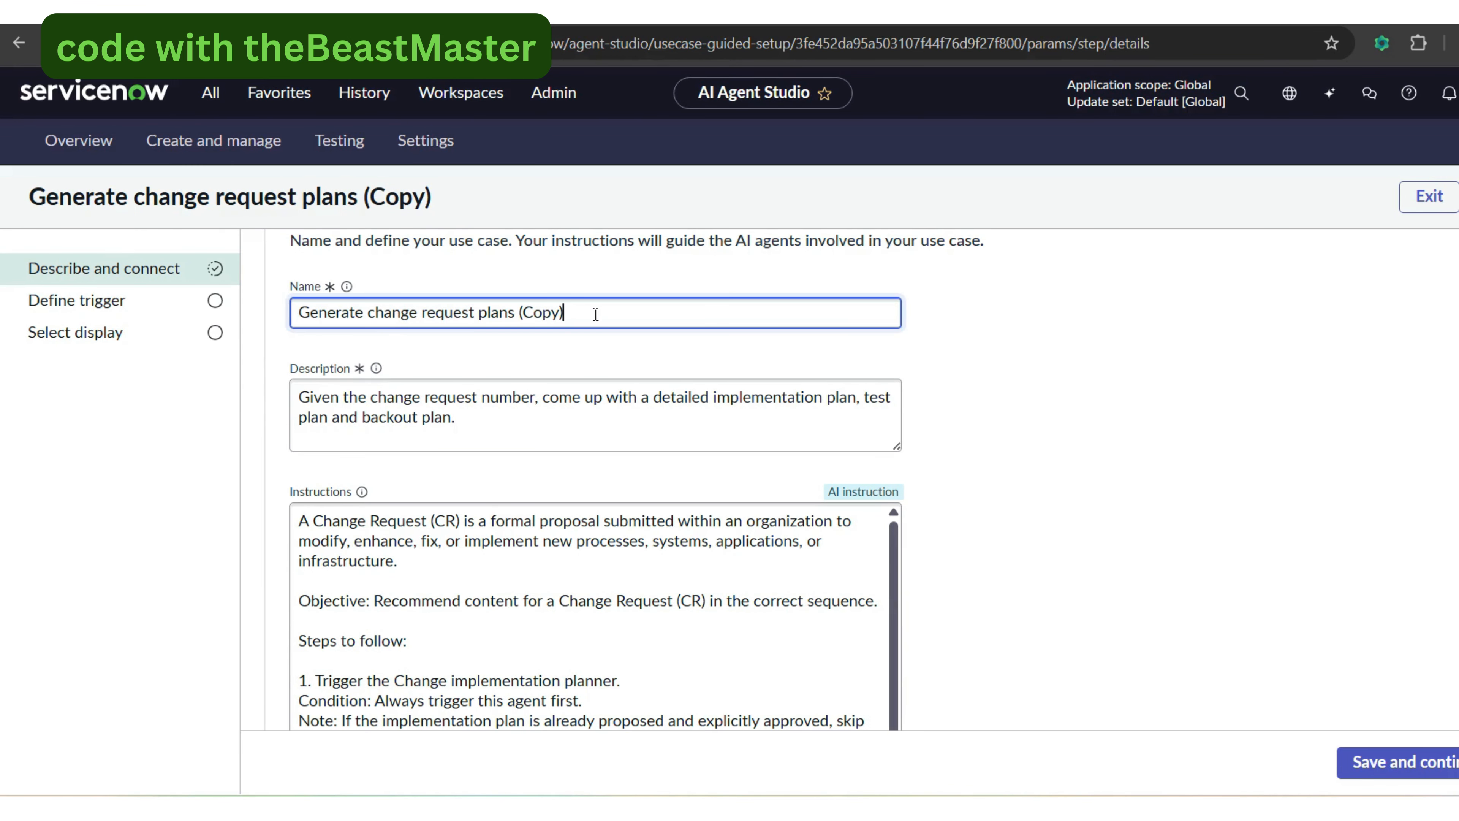
key(BackSpace)
key(BackSpace)
key(BackSpace)
key(BackSpace)
key(BackSpace)
key(BackSpace)
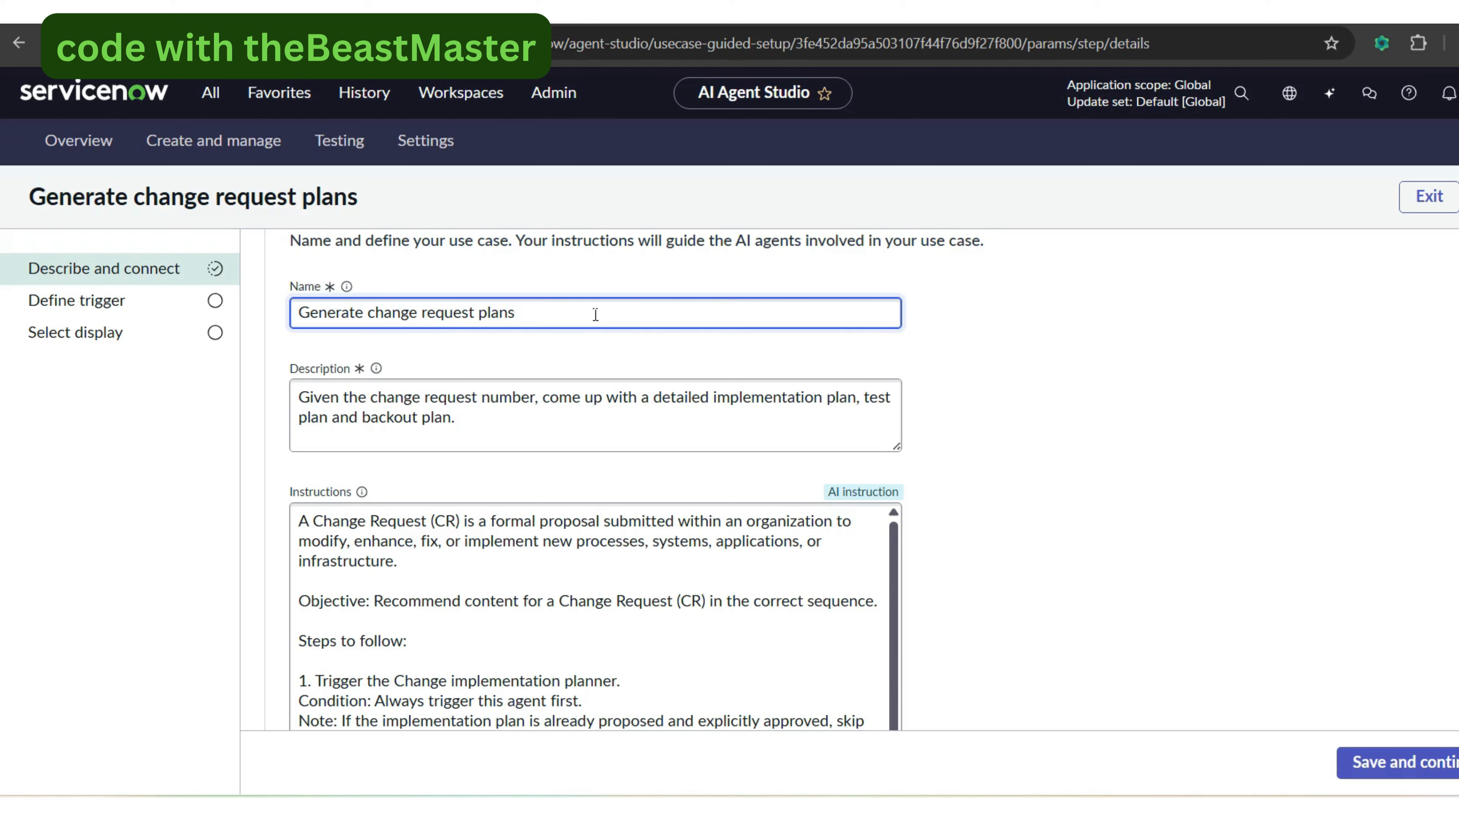
text(wih)
key(BackSpace)
key(BackSpace)
text(th noes)
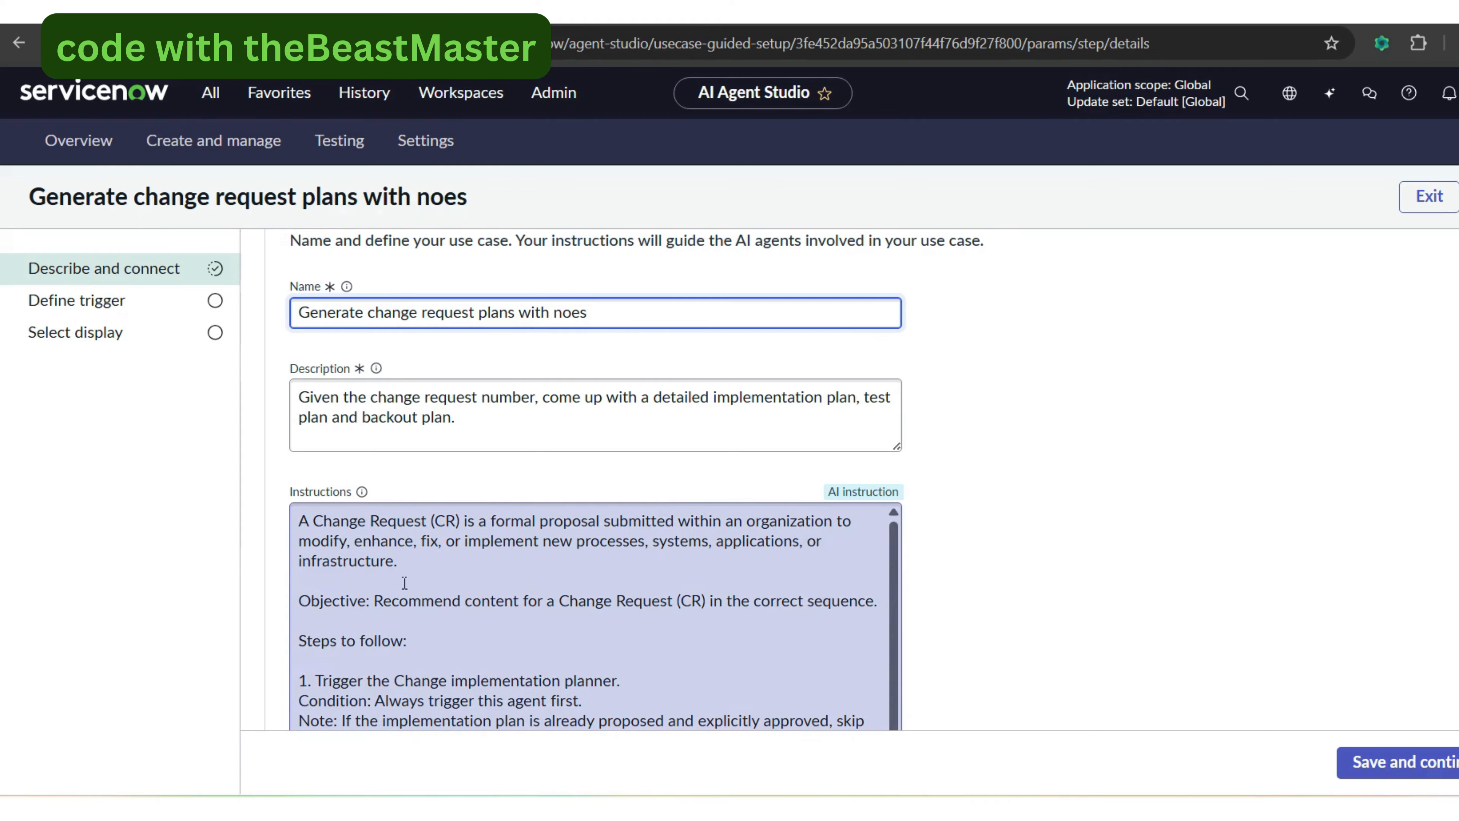
- Set the description to "Given the change request number, come up with a detailed implementation plan, test plan, and backout plan. Add updates to work notes."
click(498, 402)
double_click(497, 403)
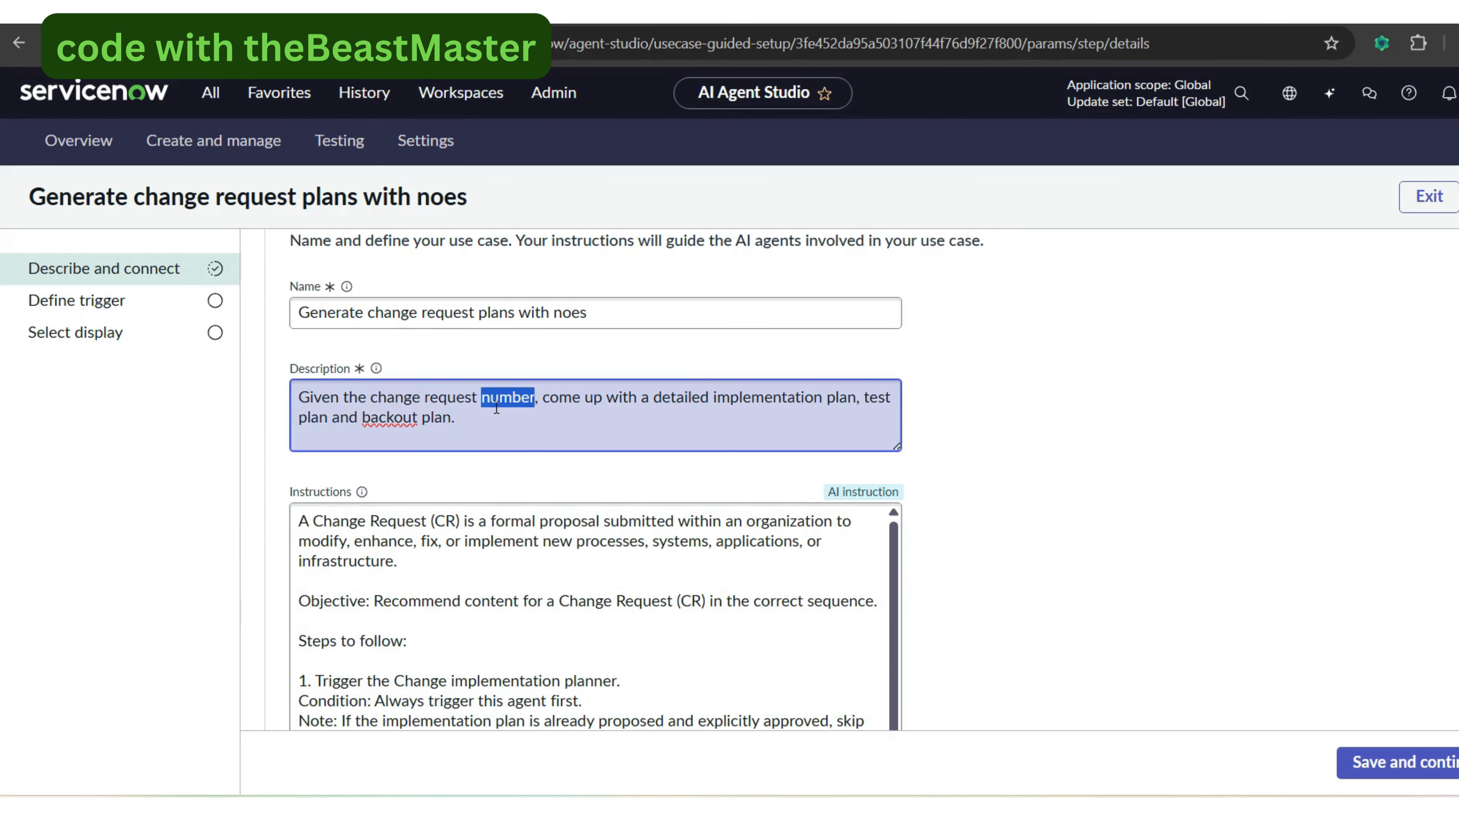
key(ctrl+a)
key(ctrl+v)
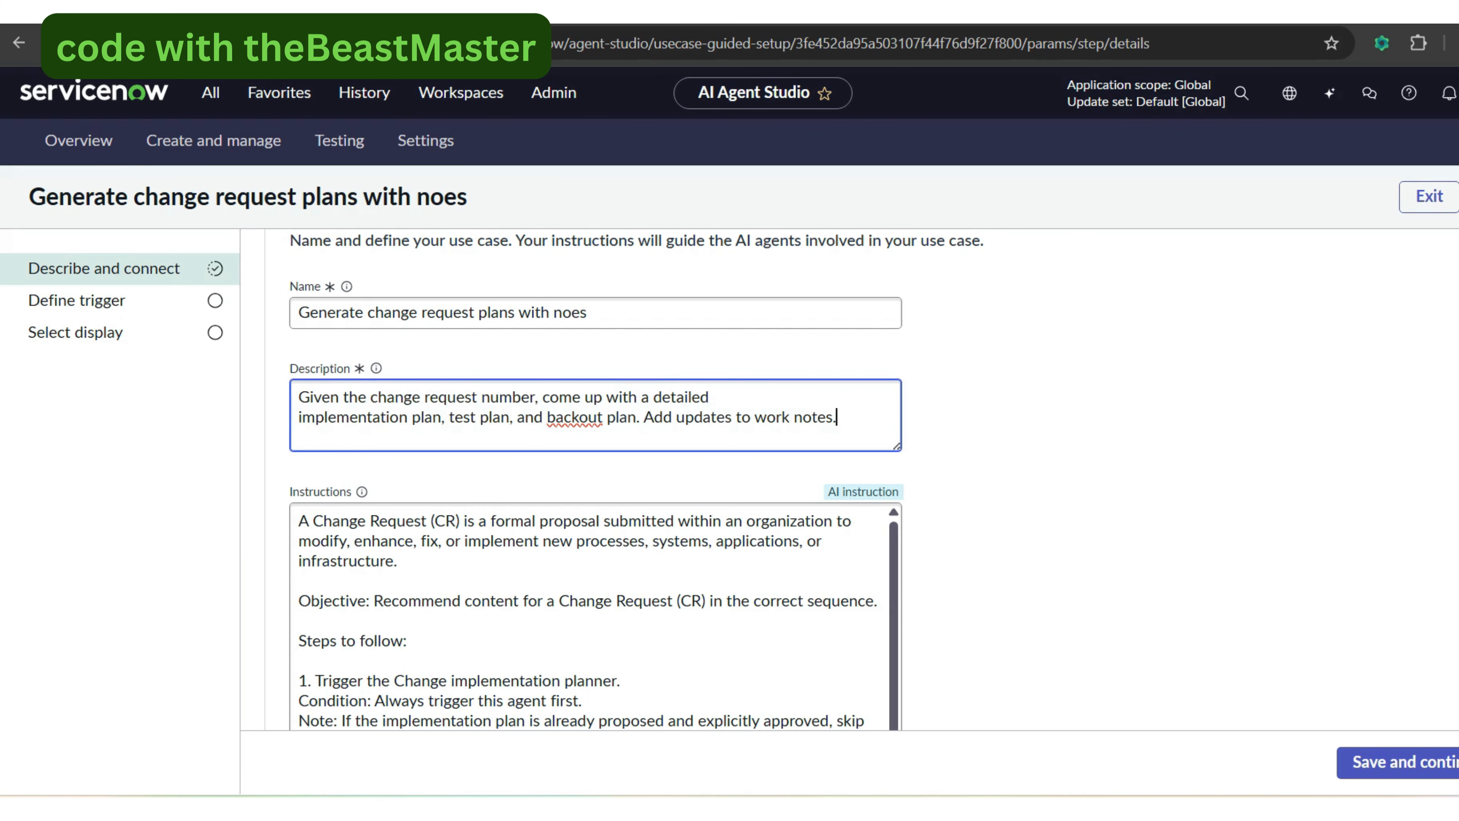
- Review the use case's instructions, its connected AI agents and the section for suggested AI agents
scroll(729, 477, down, 3)
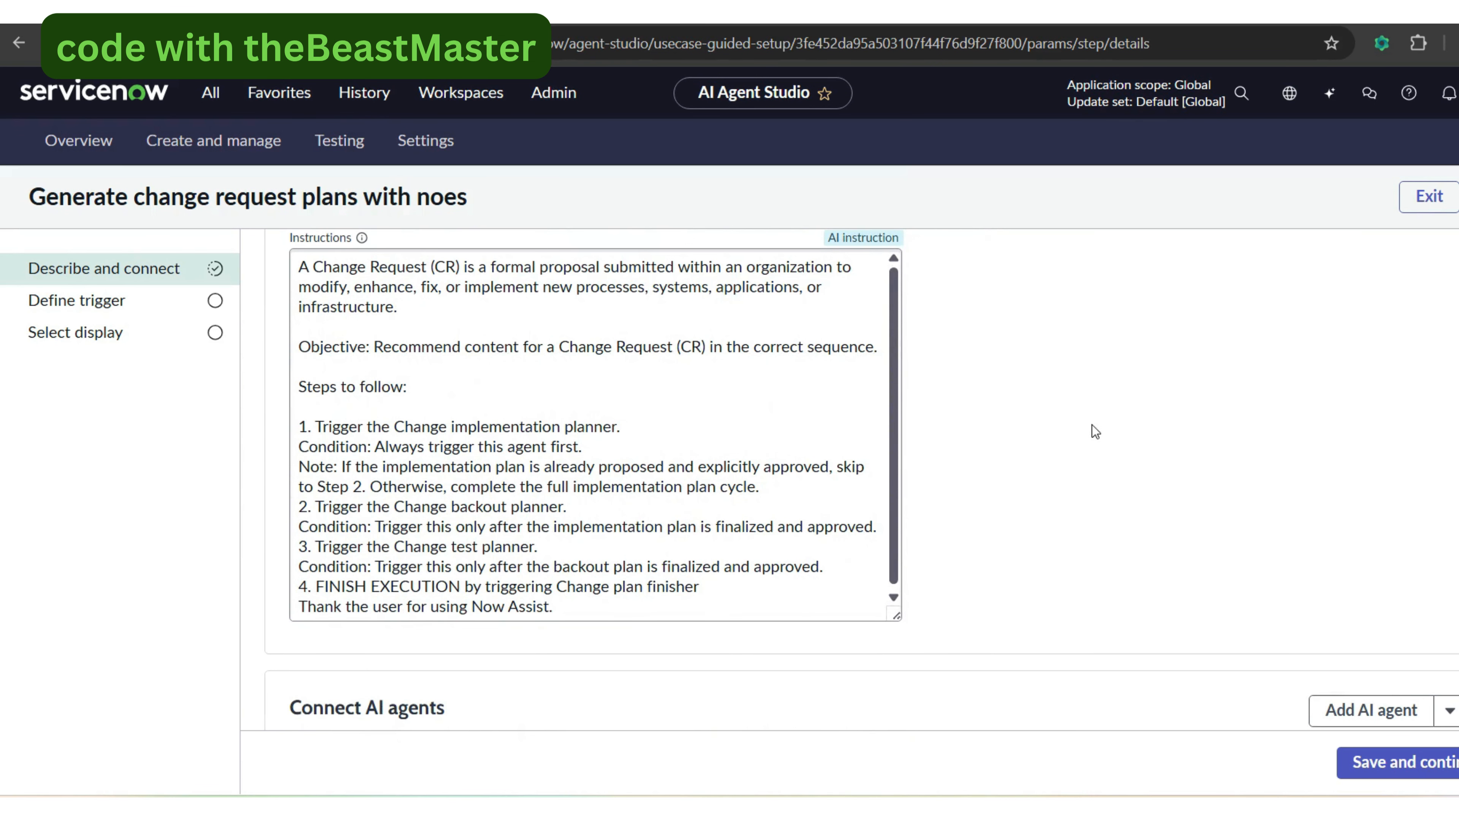
key(ctrl+a)
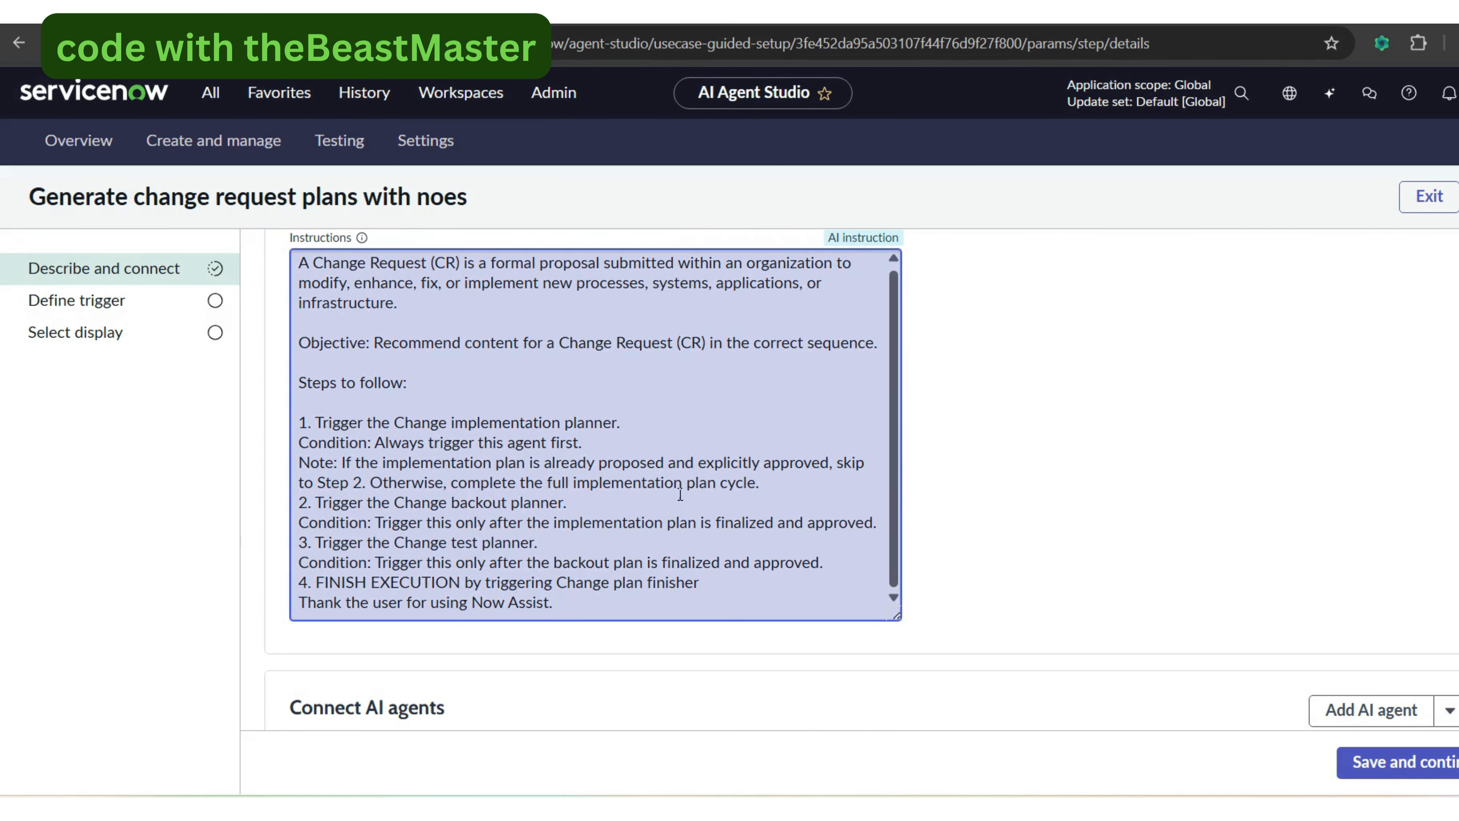
click(895, 646)
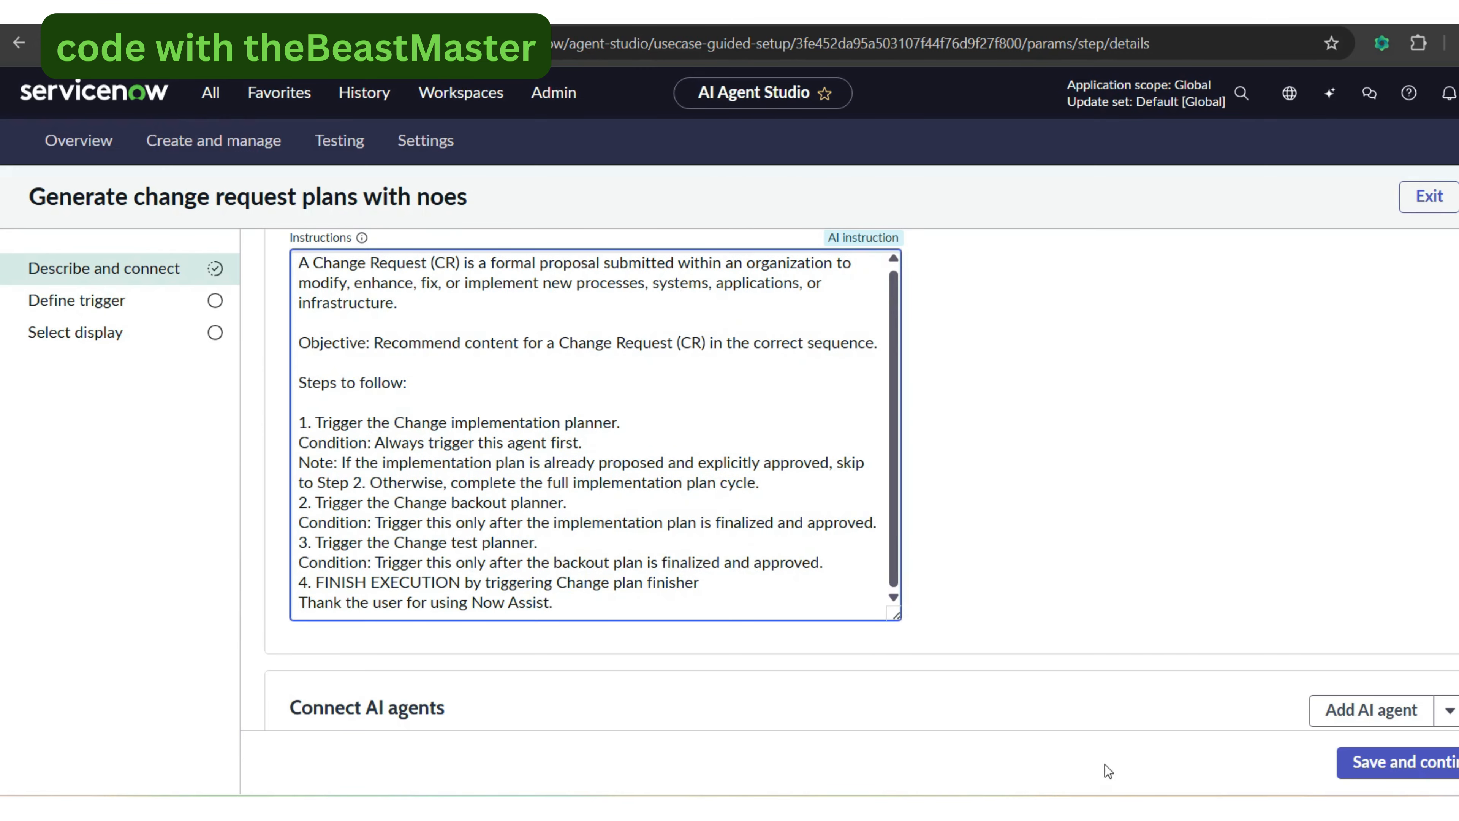
click(730, 599)
key(ctrl+a)
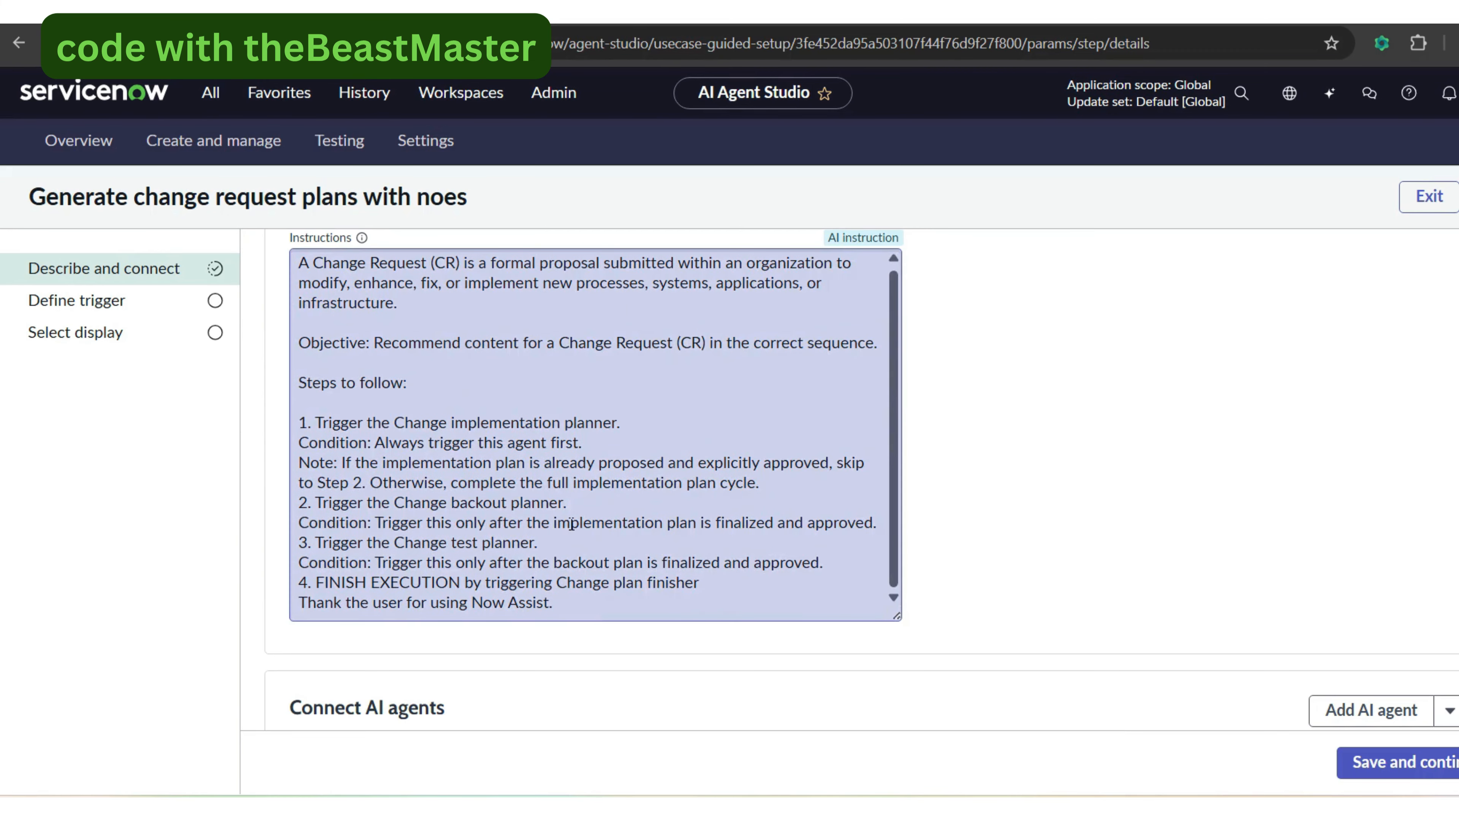
scroll(607, 565, down, 5)
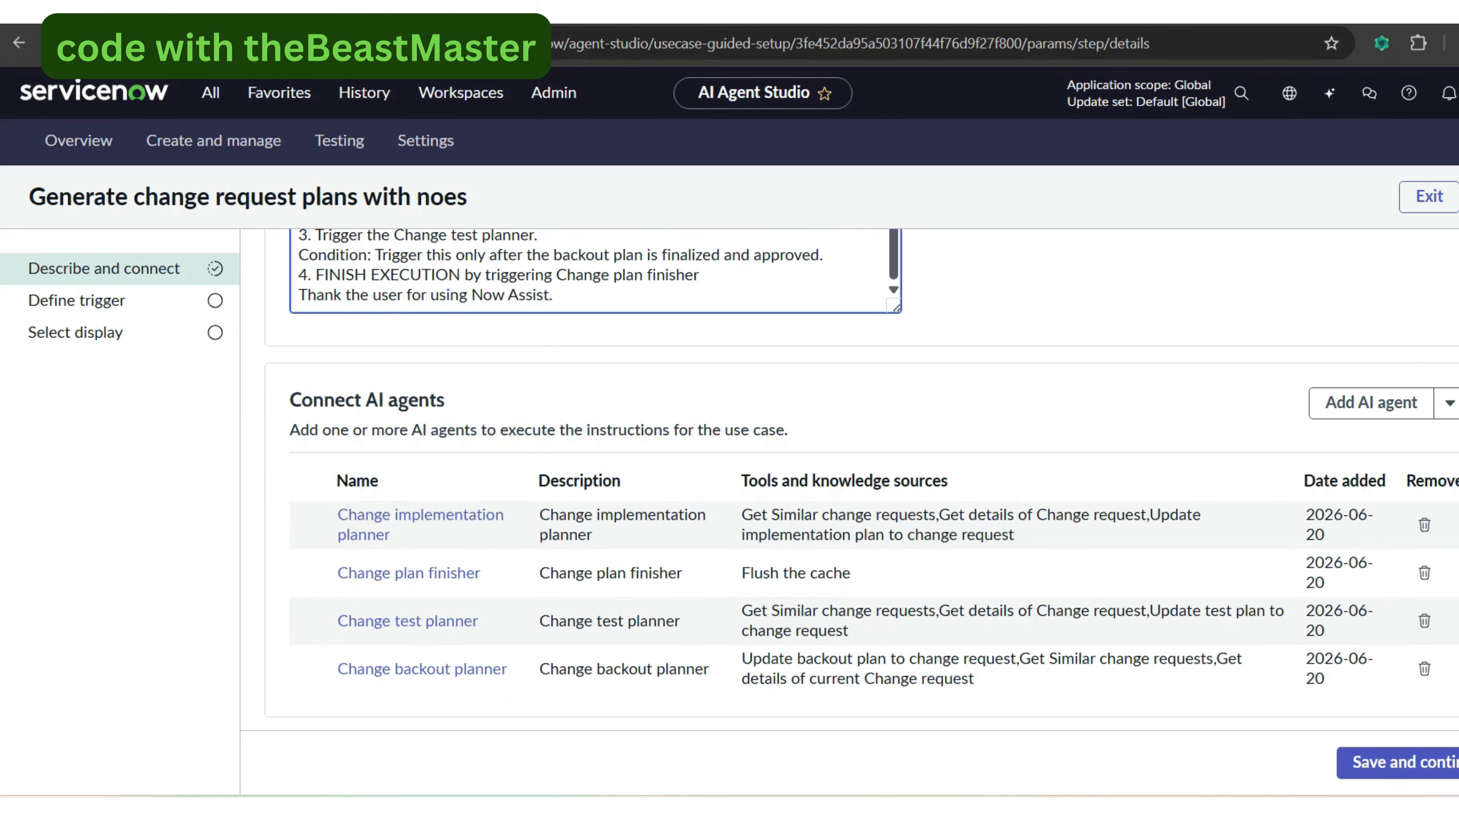
scroll(1098, 461, down, 3)
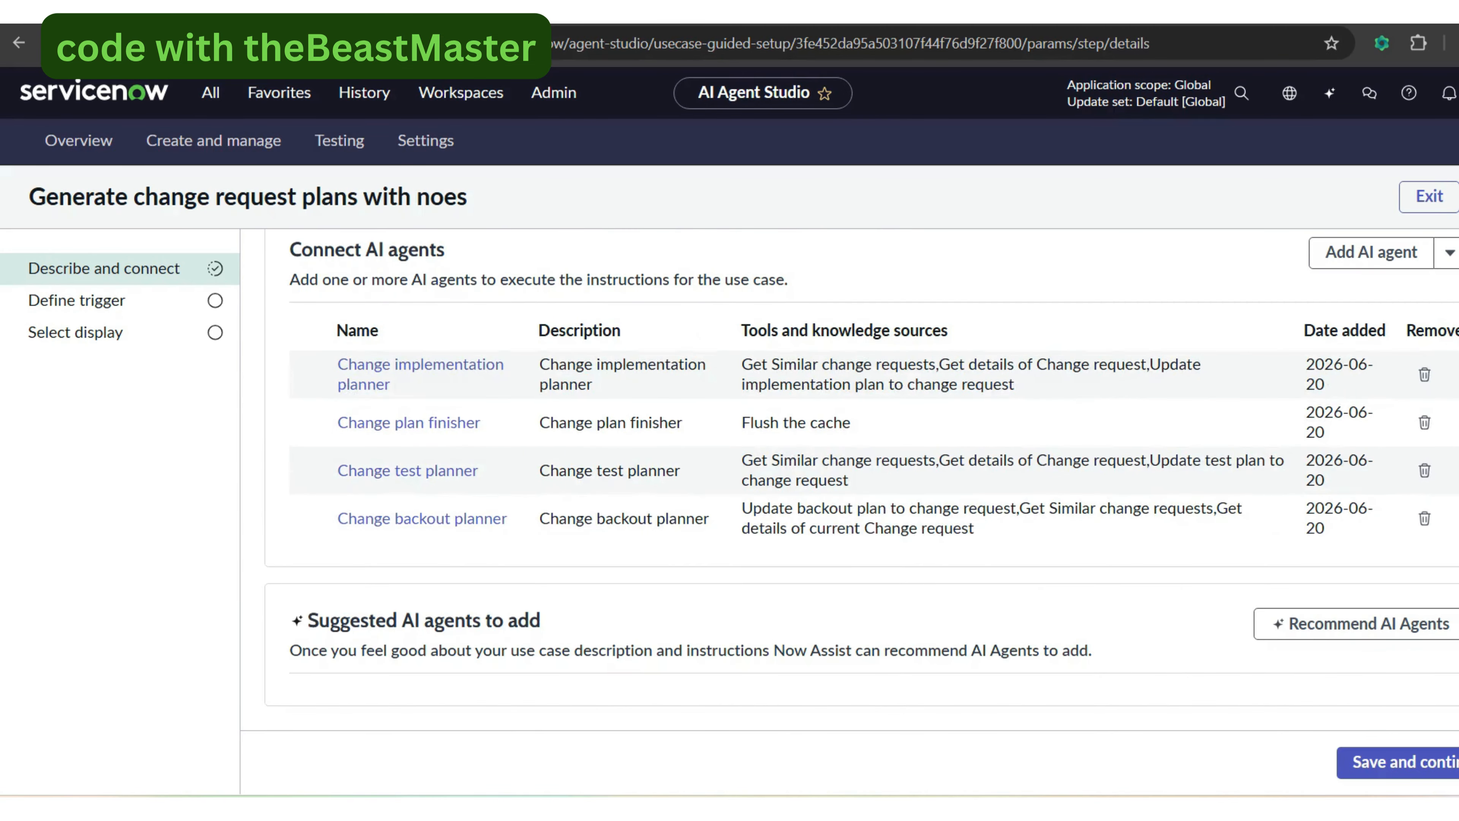
scroll(861, 480, up, 9)
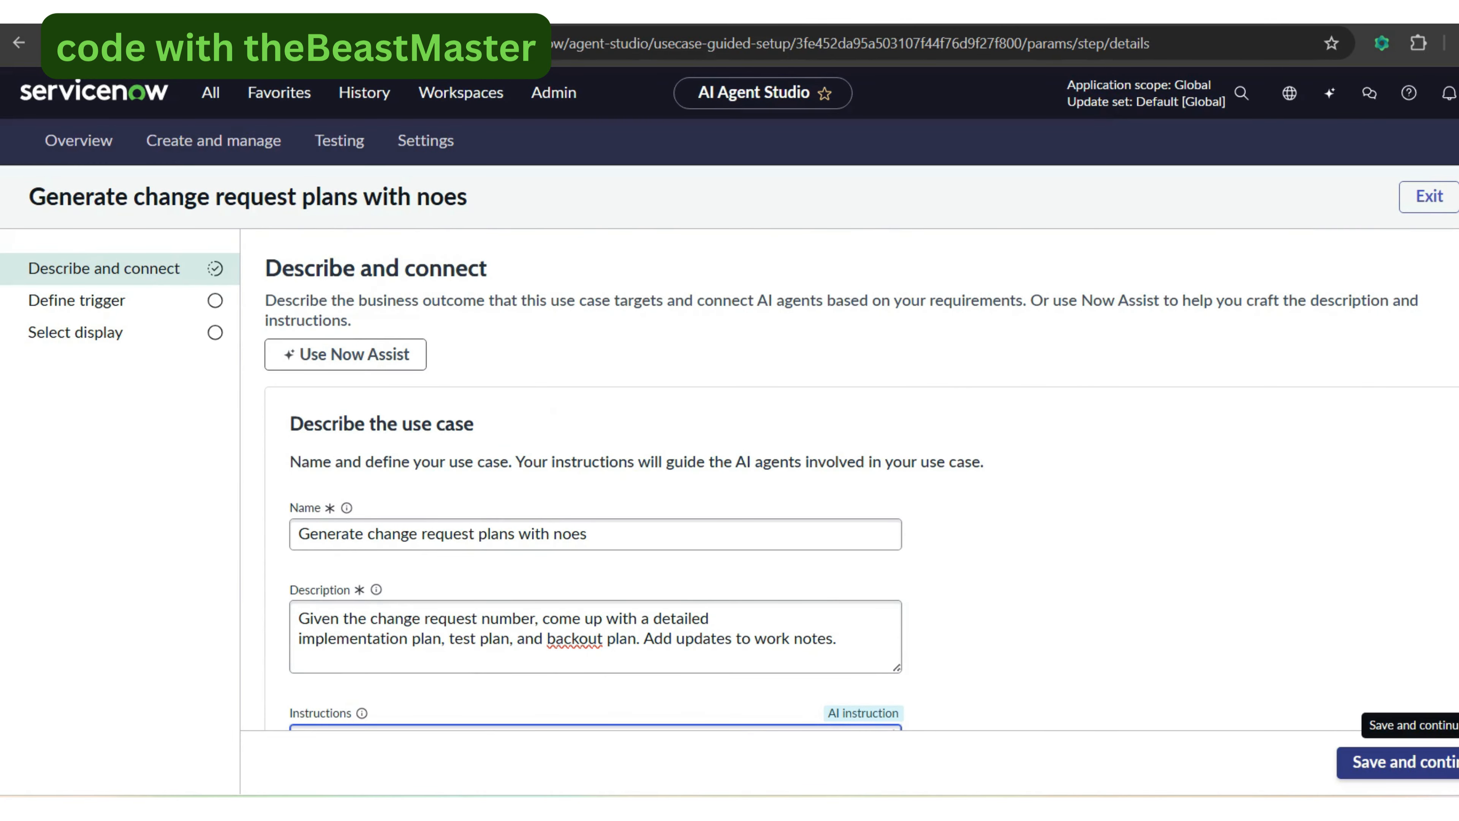
- Save the use case with its existing trigger, enable display in the Now Assist panel, and save to continue to testing
click(1402, 761)
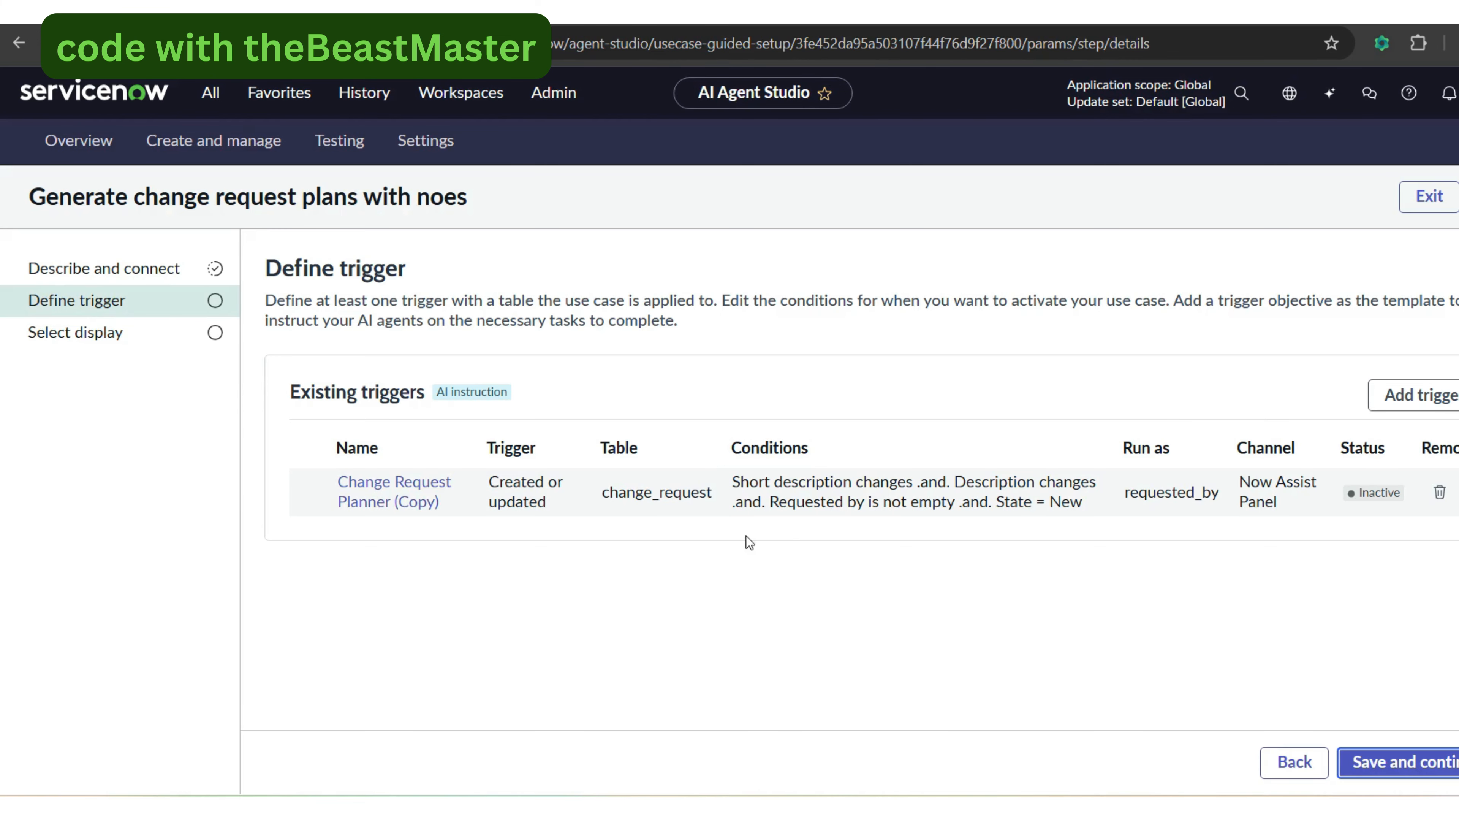
click(1402, 761)
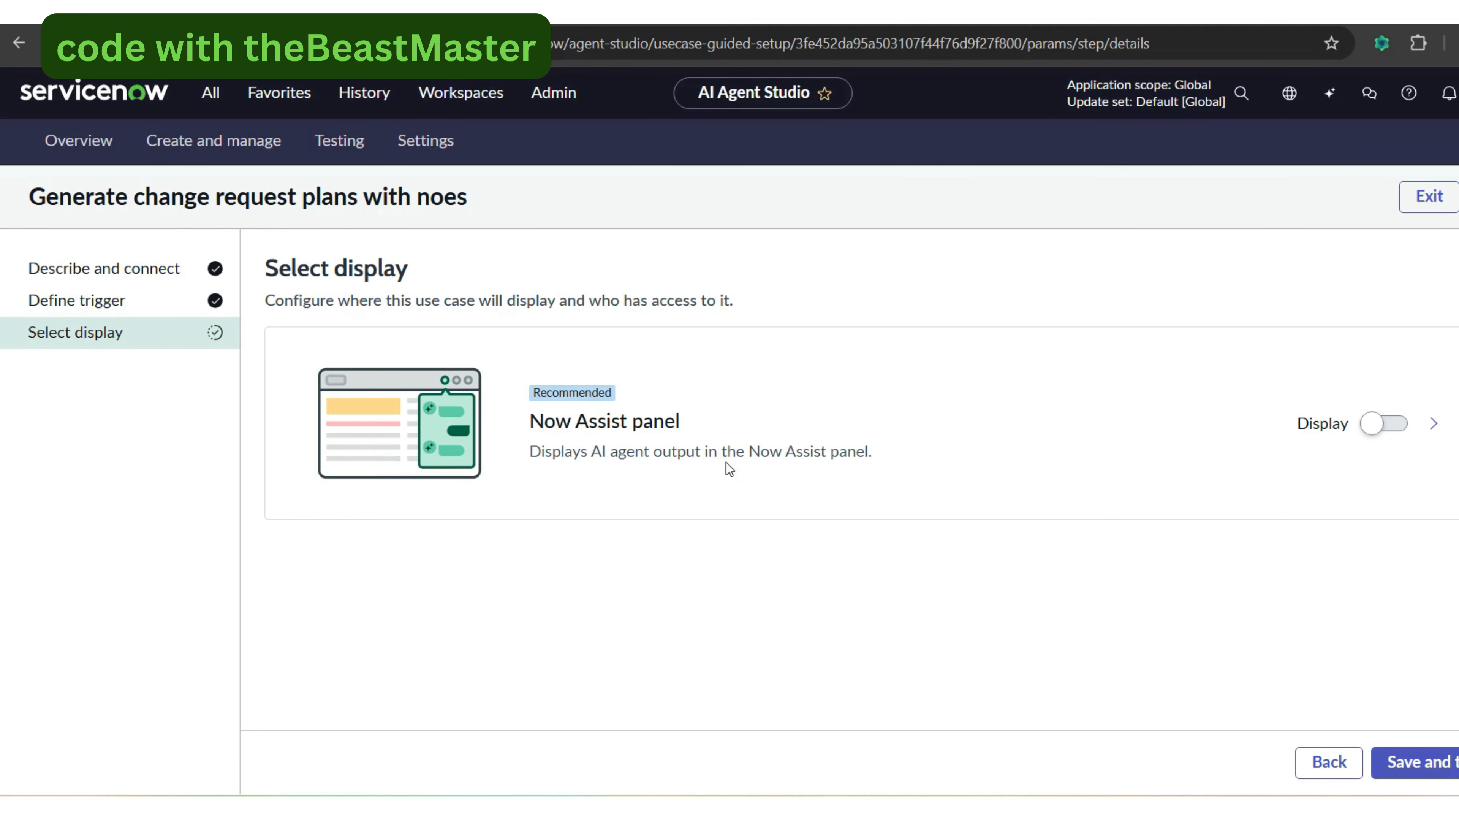
click(1405, 430)
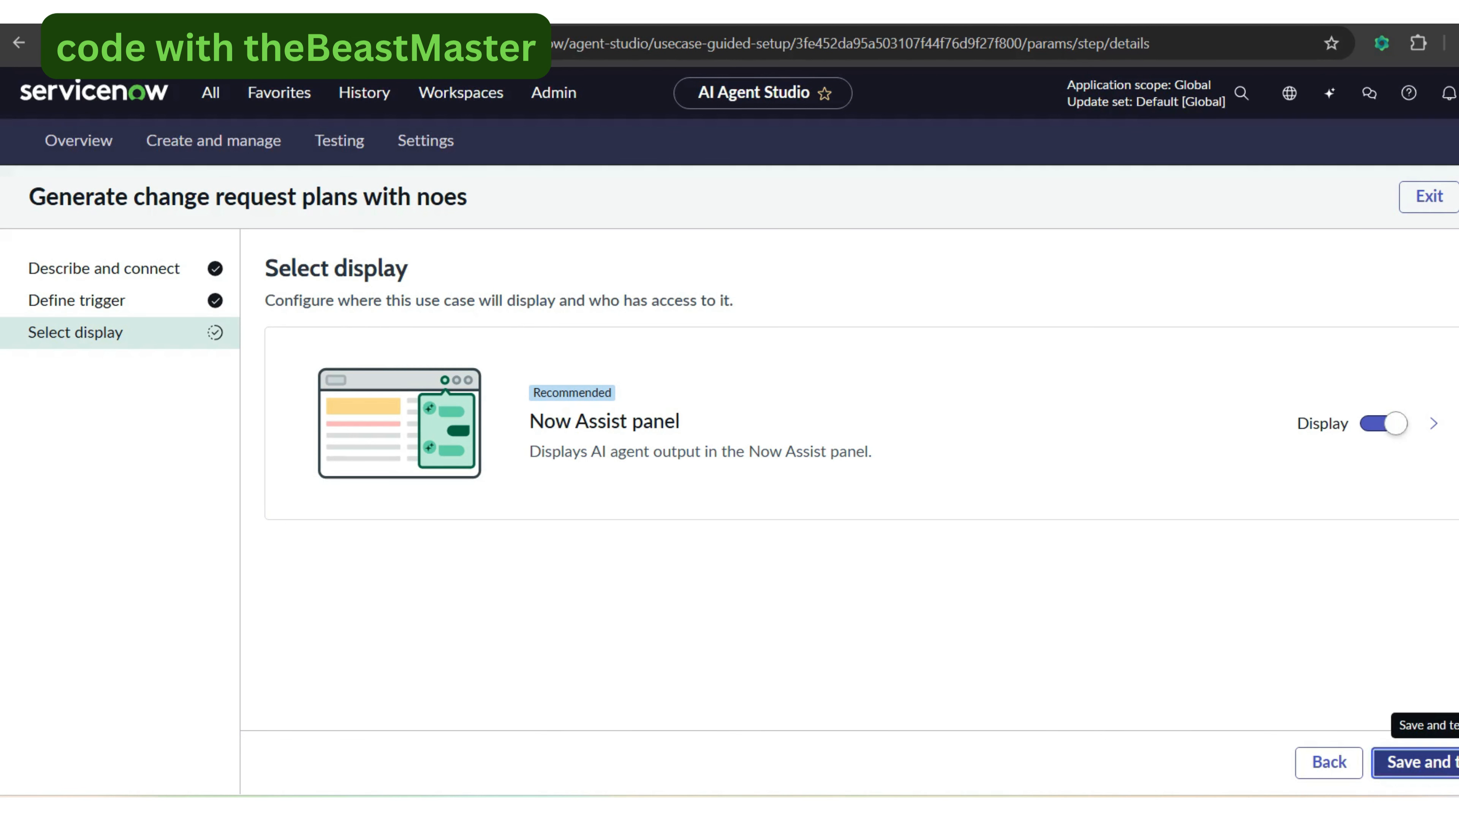
click(1425, 762)
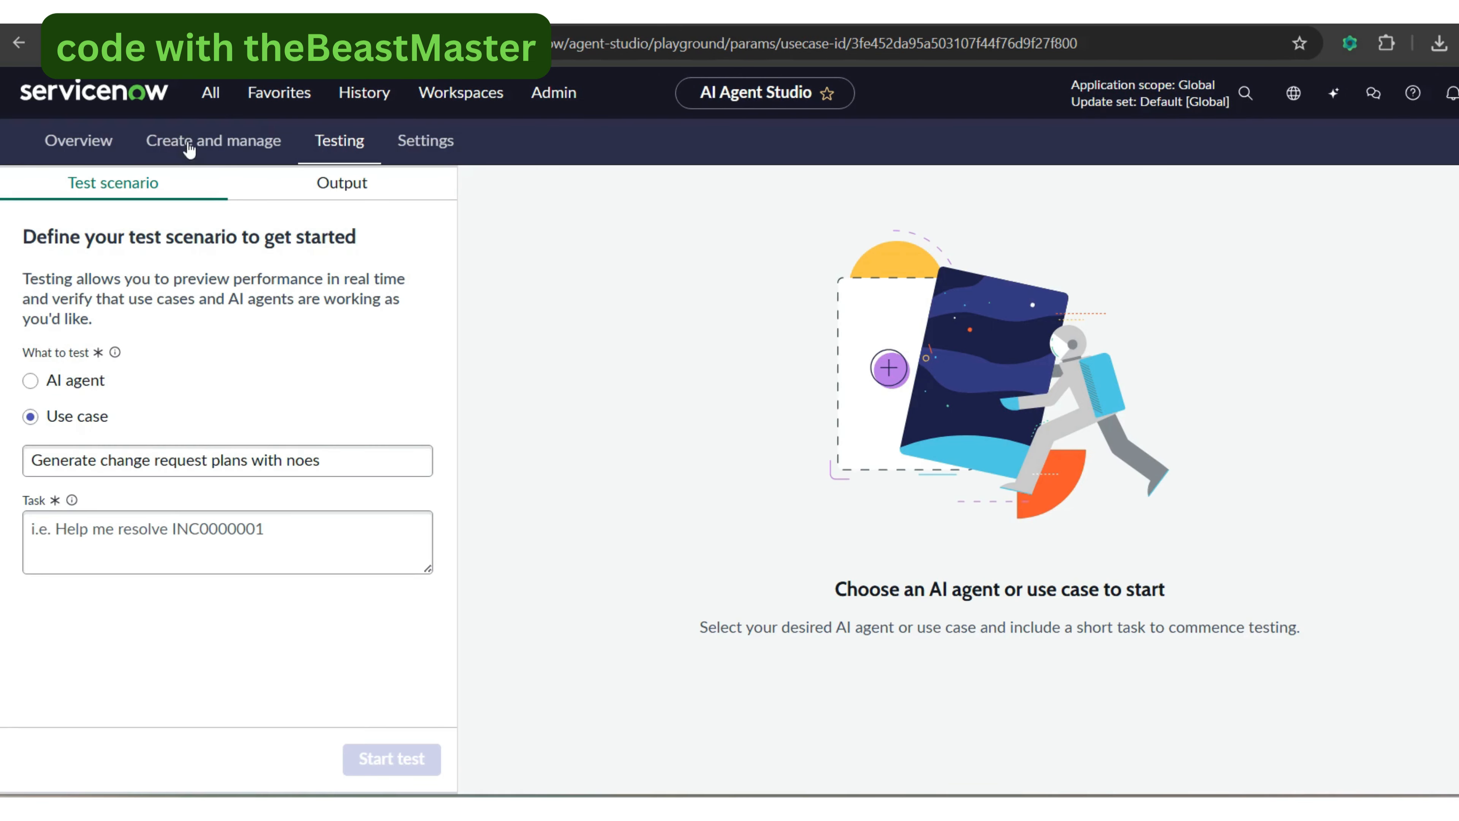
- Reopen the duplicated use case from the use case list and correct its name to "Generate change request plans with notes"
click(191, 143)
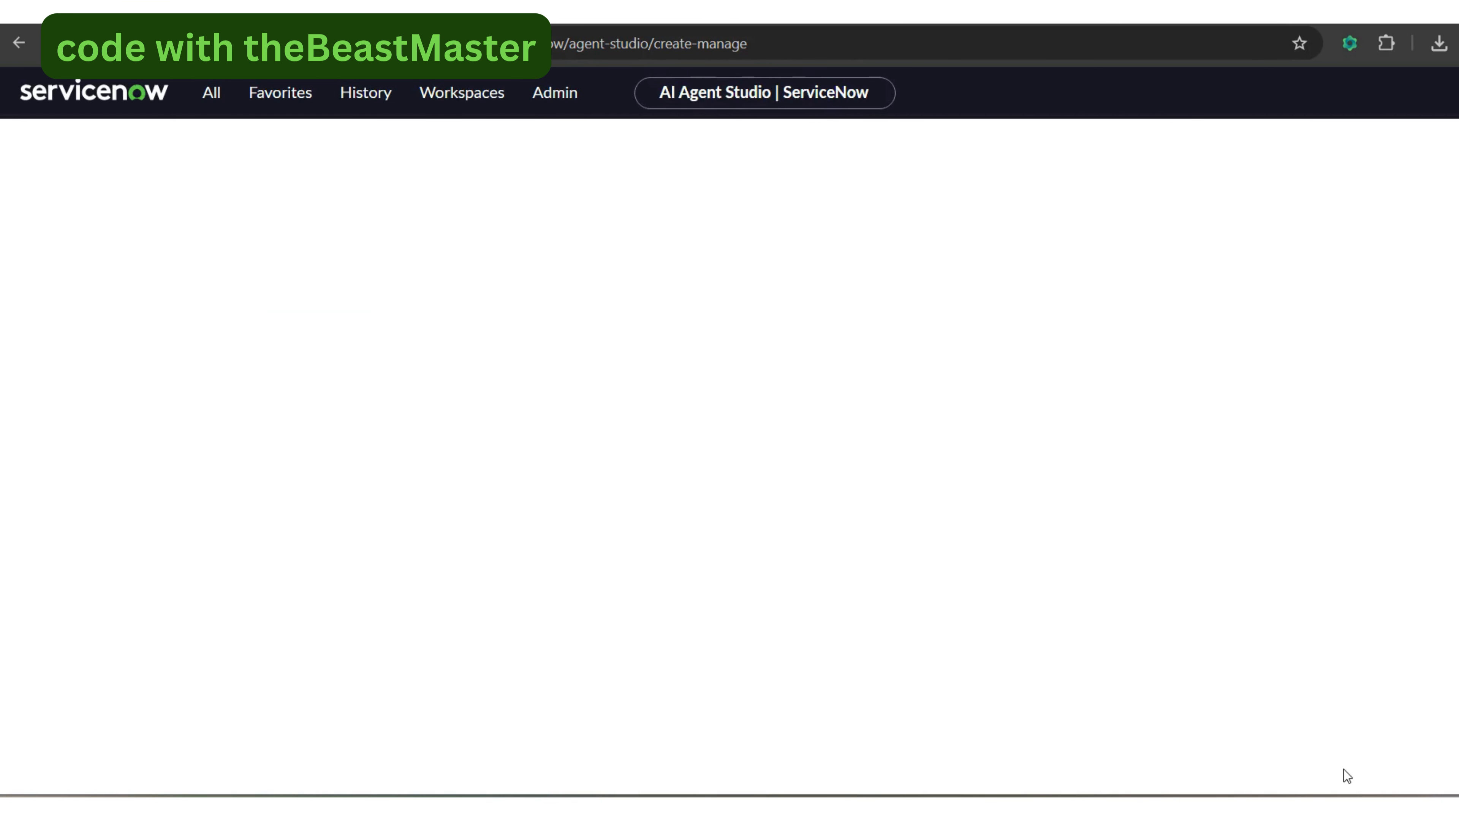
click(142, 438)
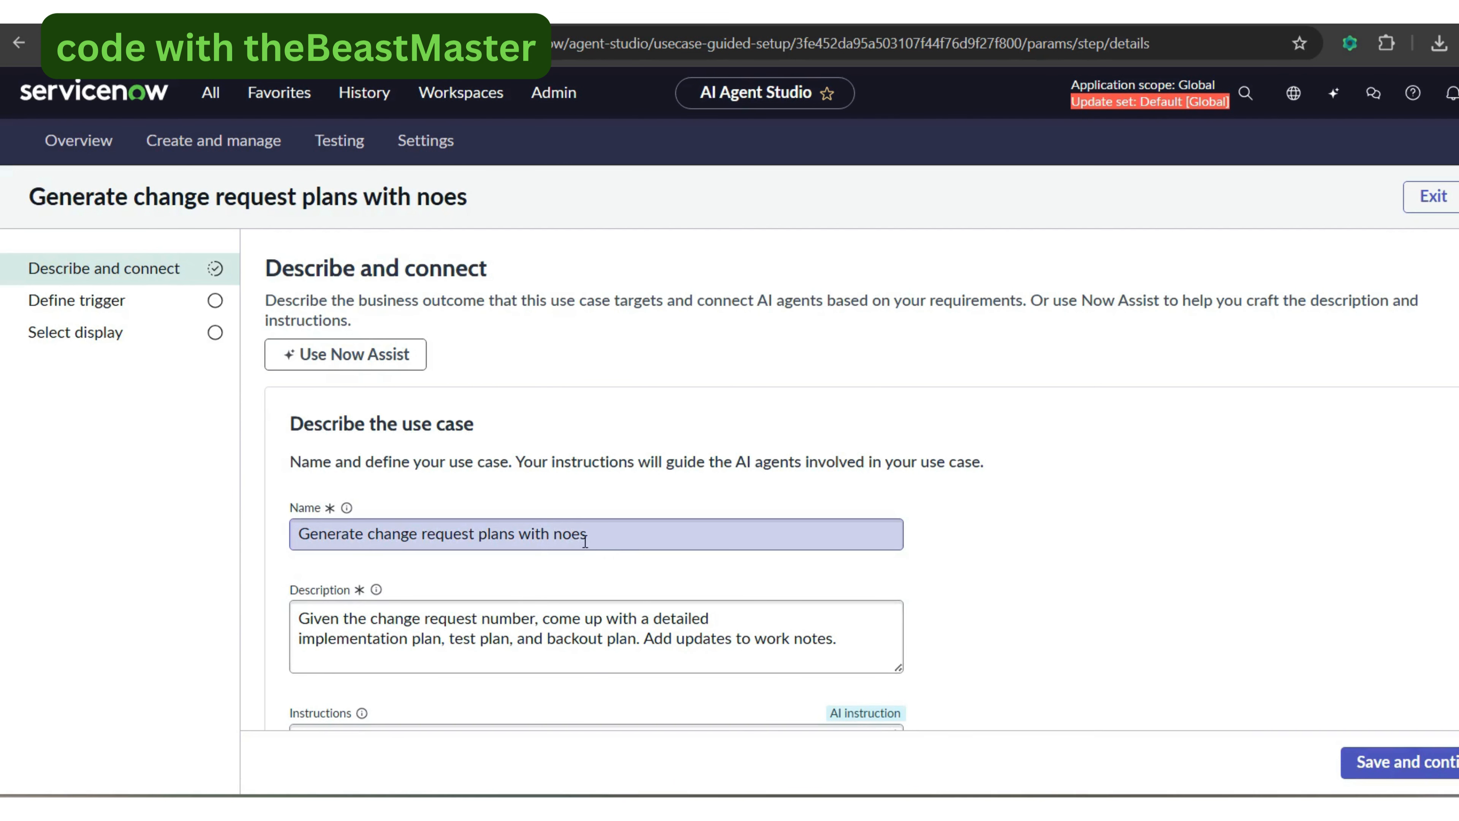
click(572, 534)
text(t)
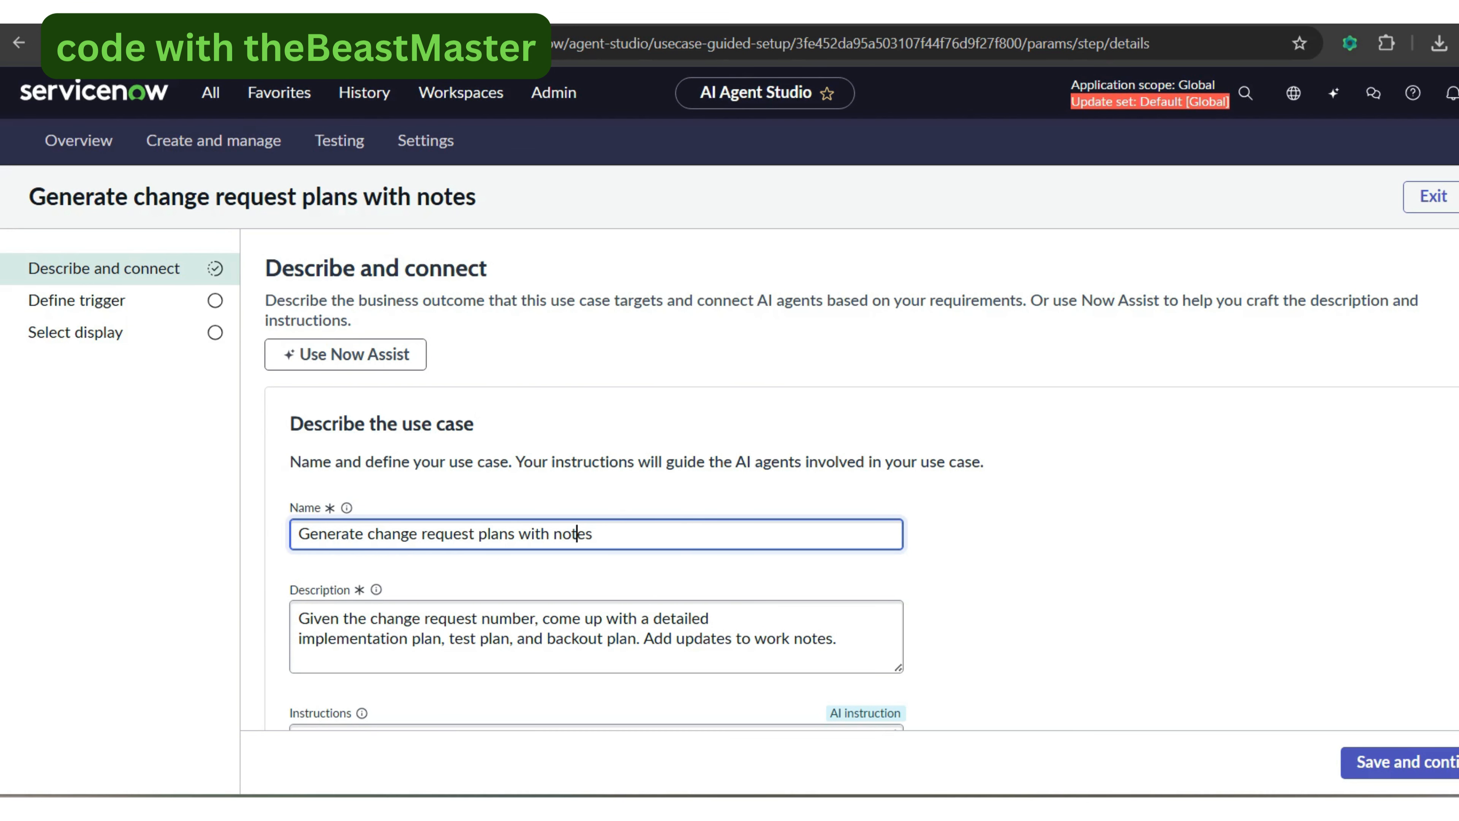
- Save the renamed use case with its existing trigger and Now Assist panel display, continuing through to testing
click(1396, 761)
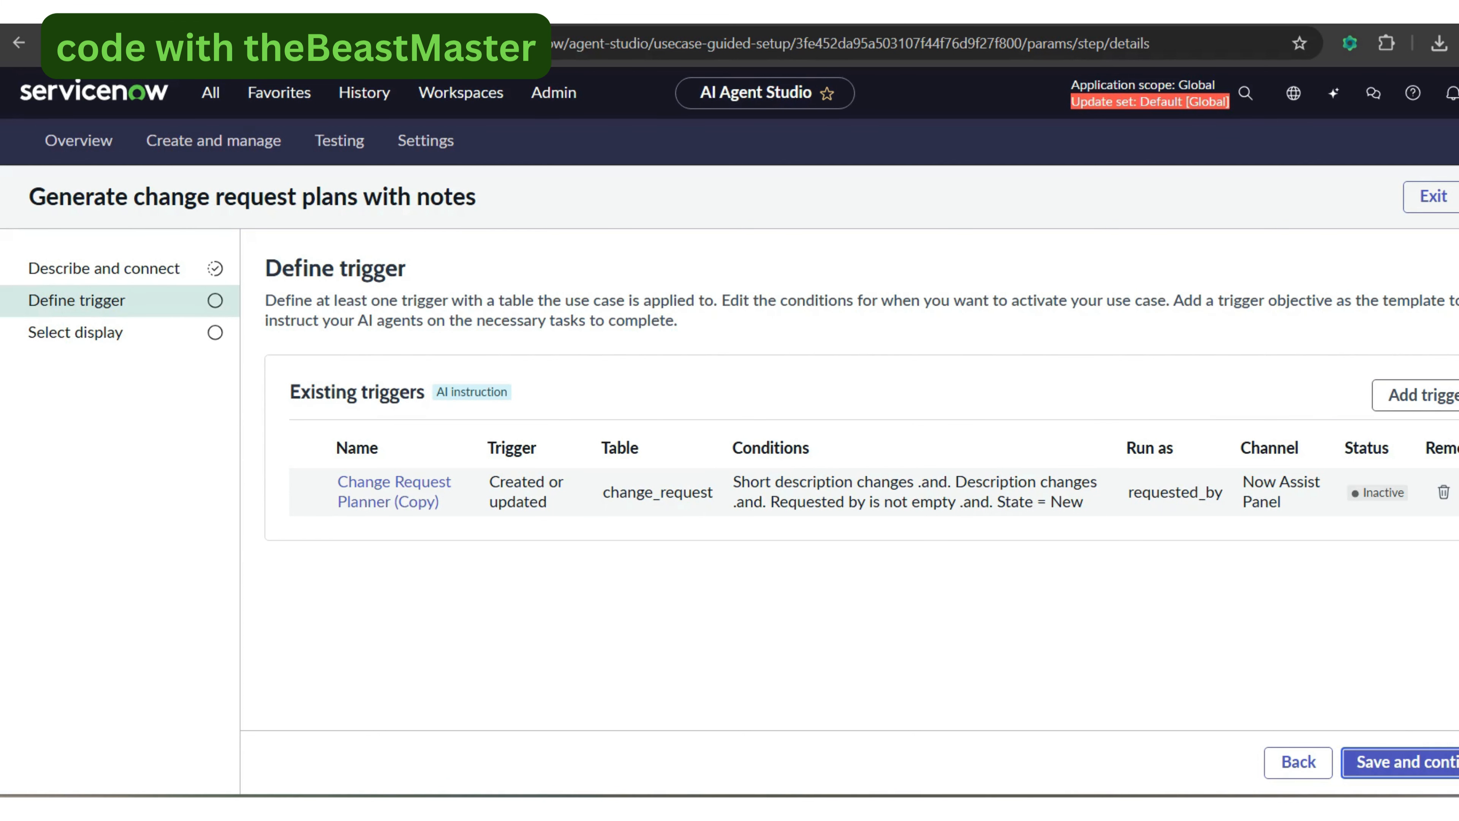
click(1402, 762)
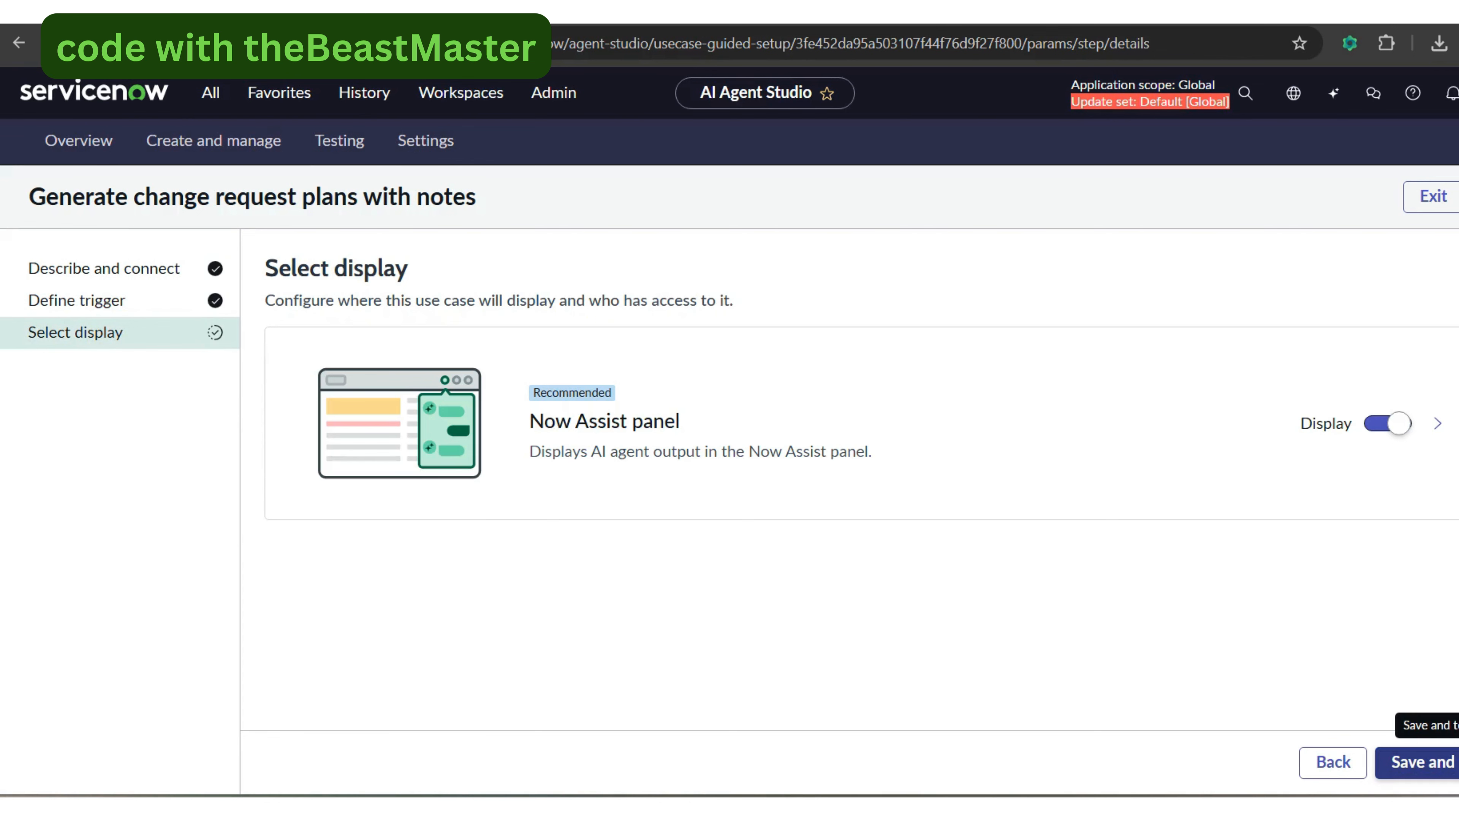
click(1419, 762)
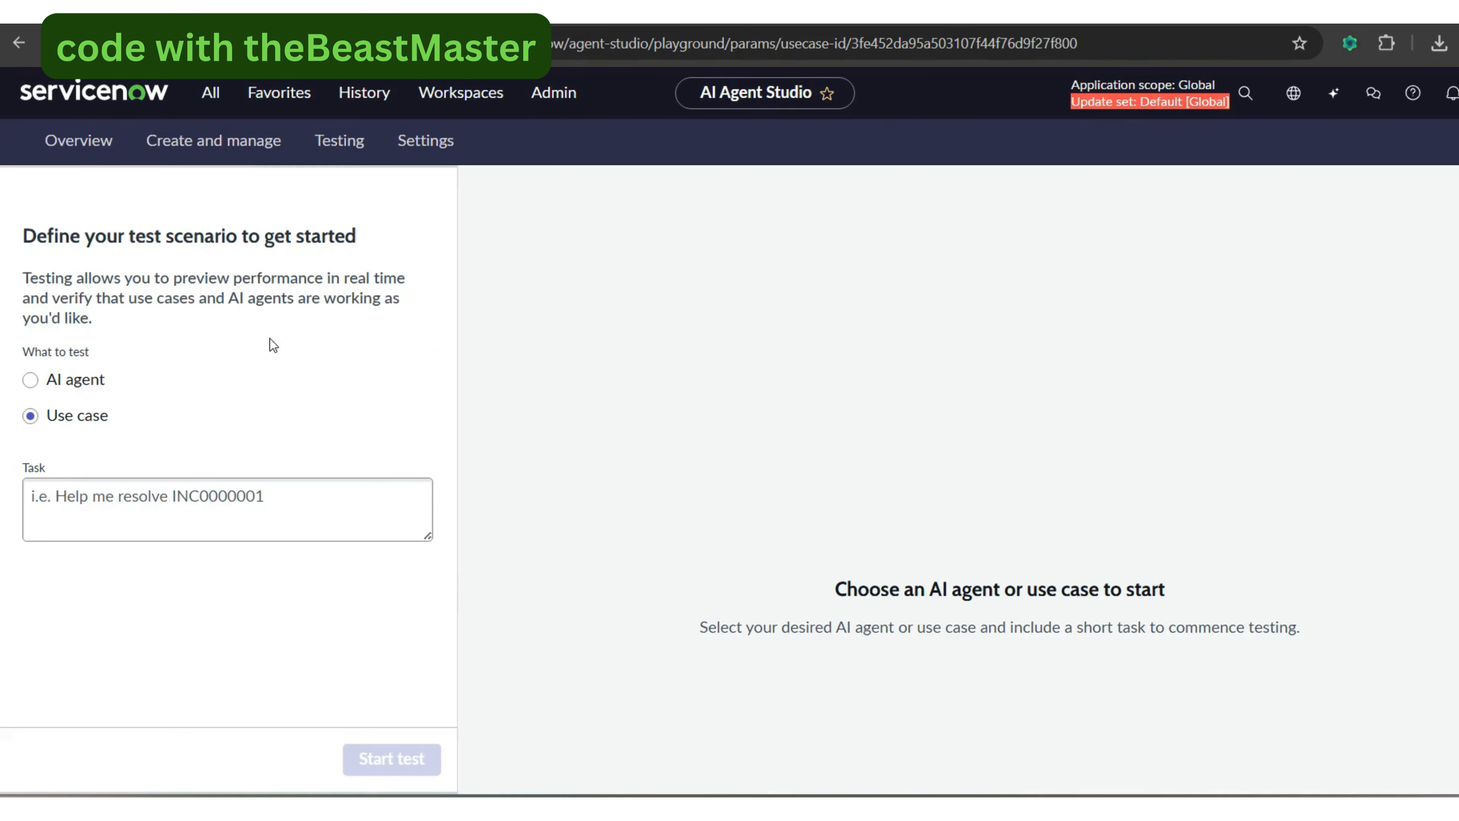
- Reopen the "Generate change request plans with notes" use case and duplicate its connected "Change implementation planner" AI agent
click(218, 148)
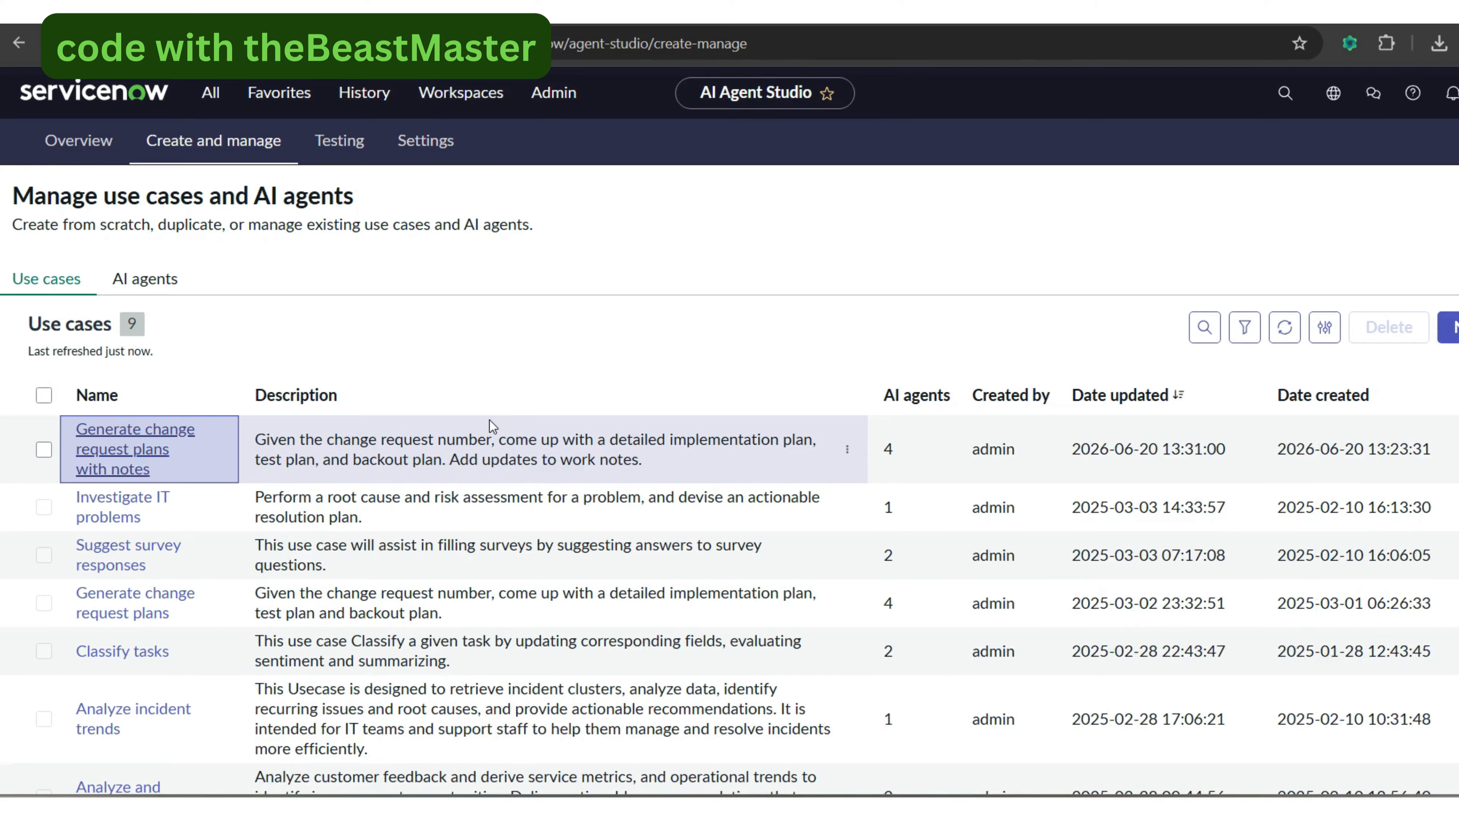
click(490, 426)
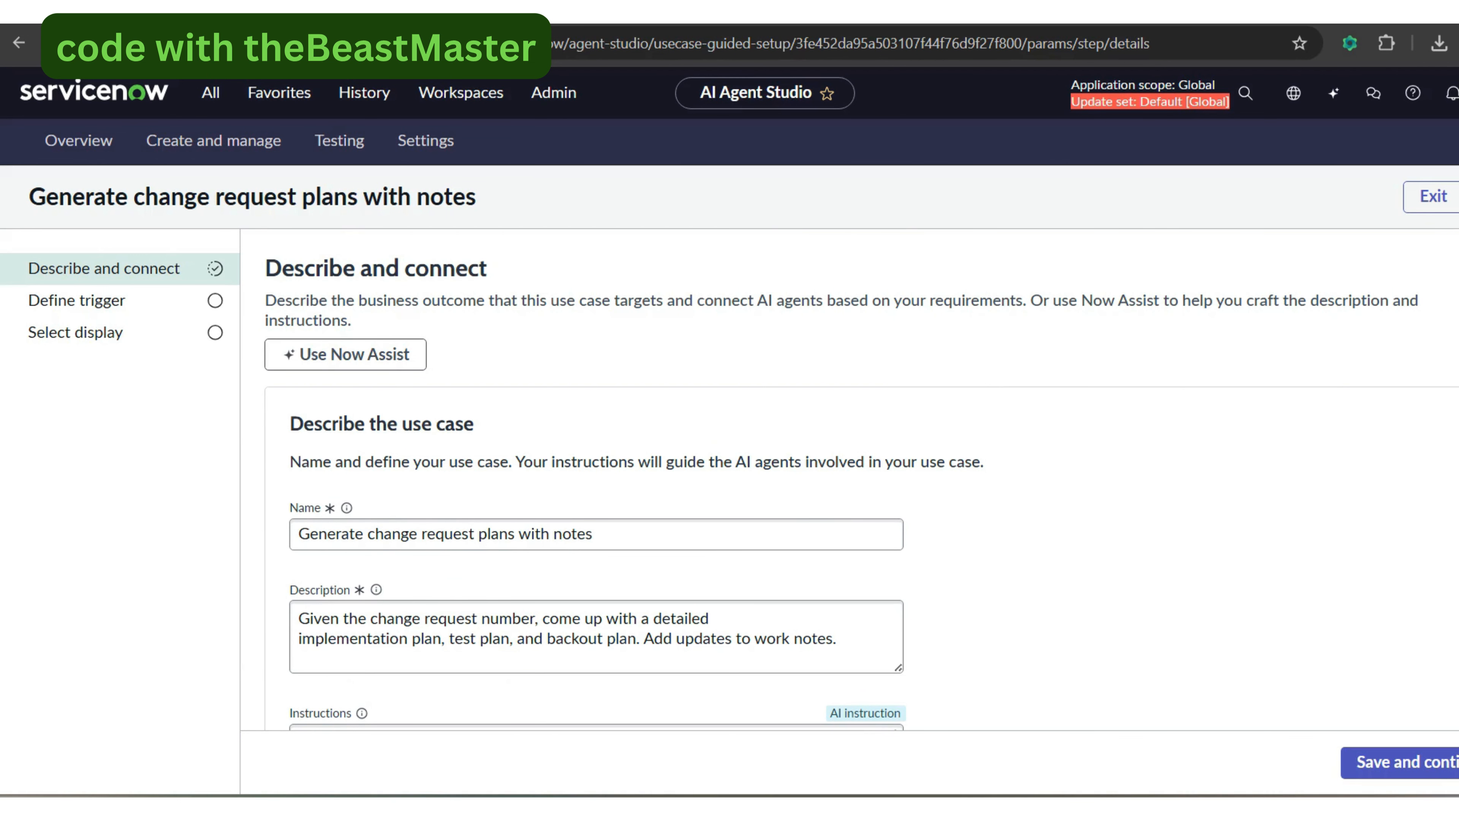
scroll(850, 480, down, 6)
scroll(1290, 545, down, 6)
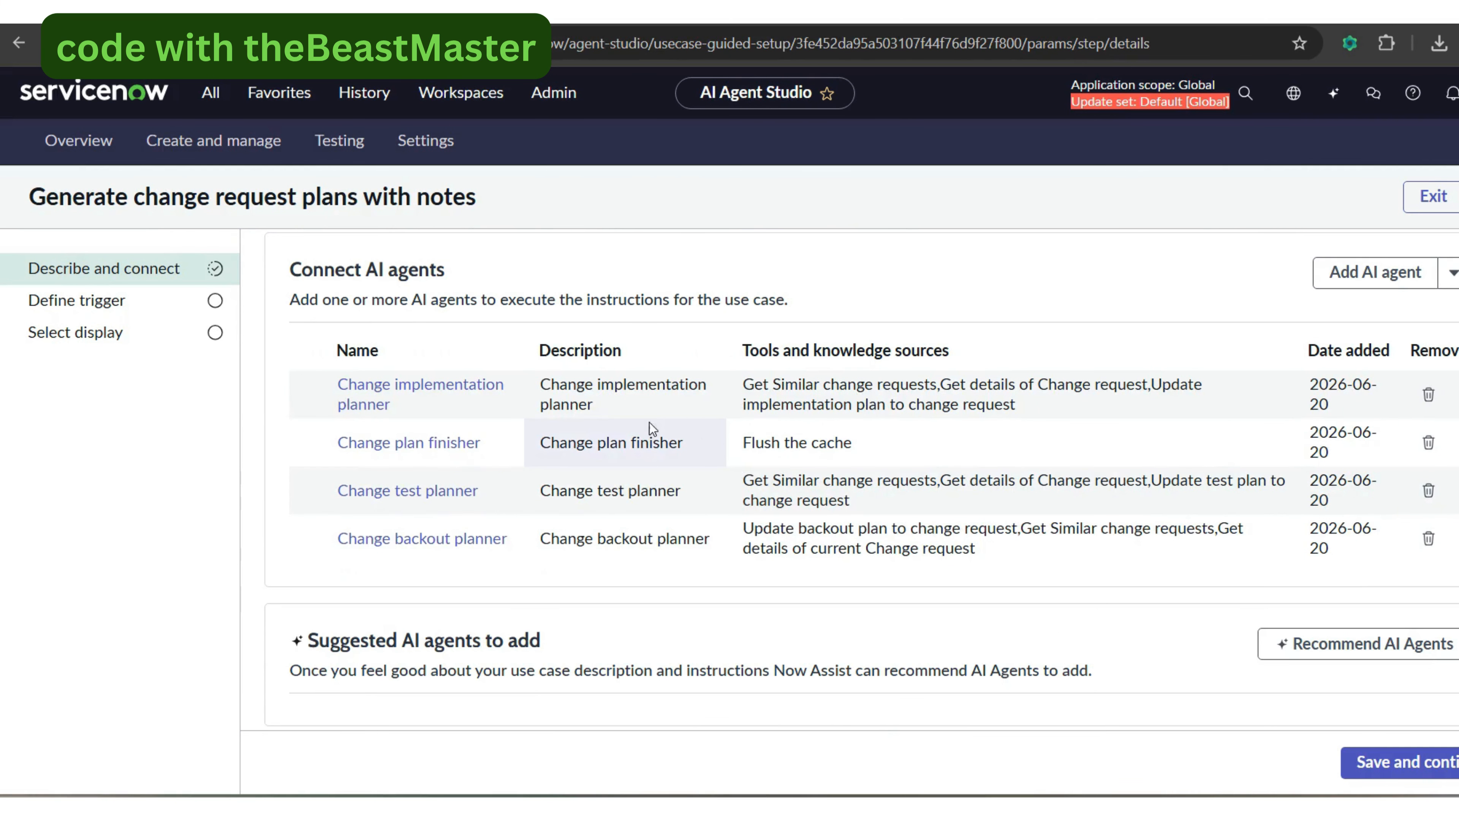
click(412, 389)
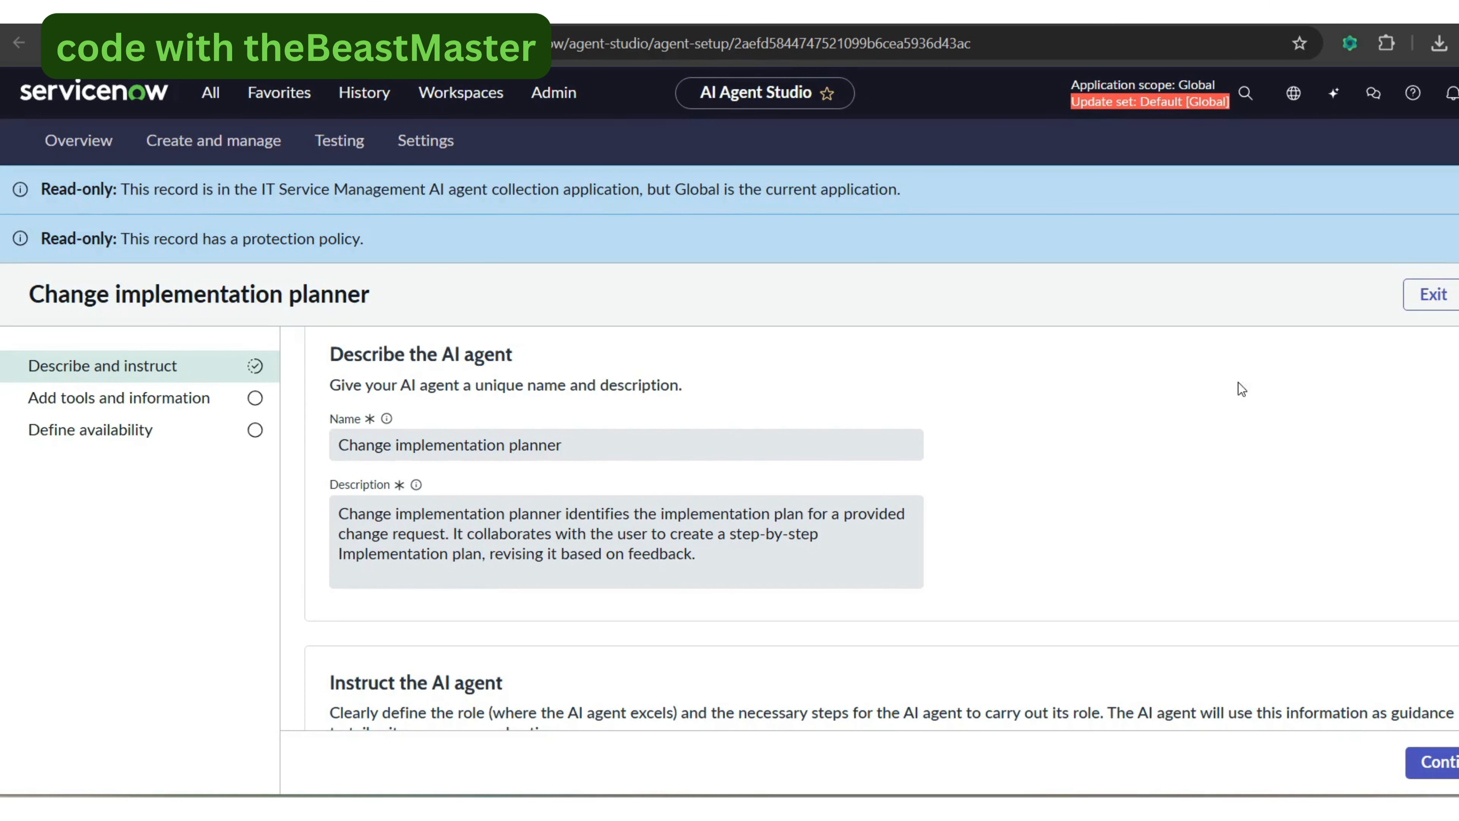
click(1452, 295)
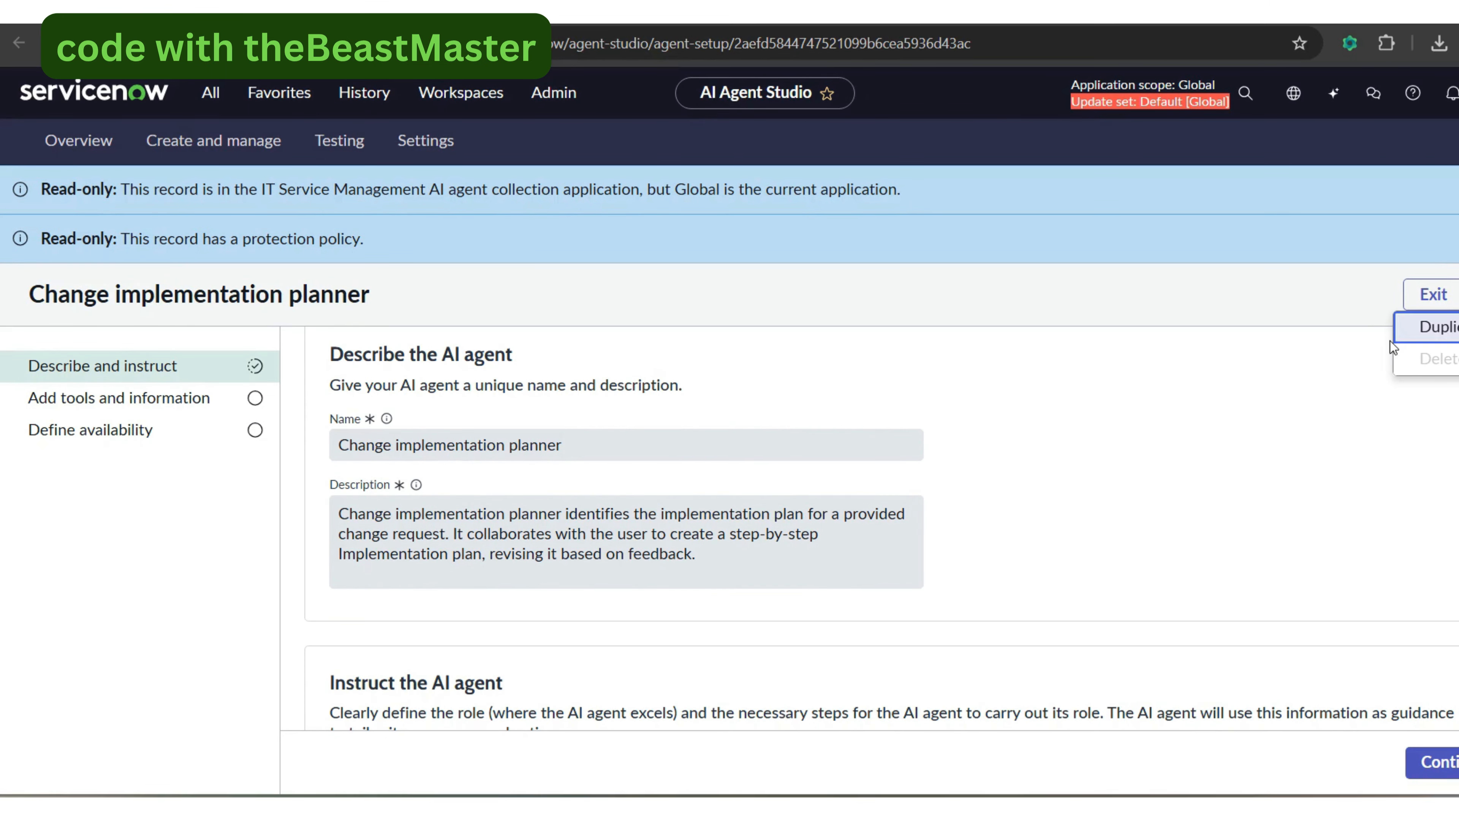
click(1414, 338)
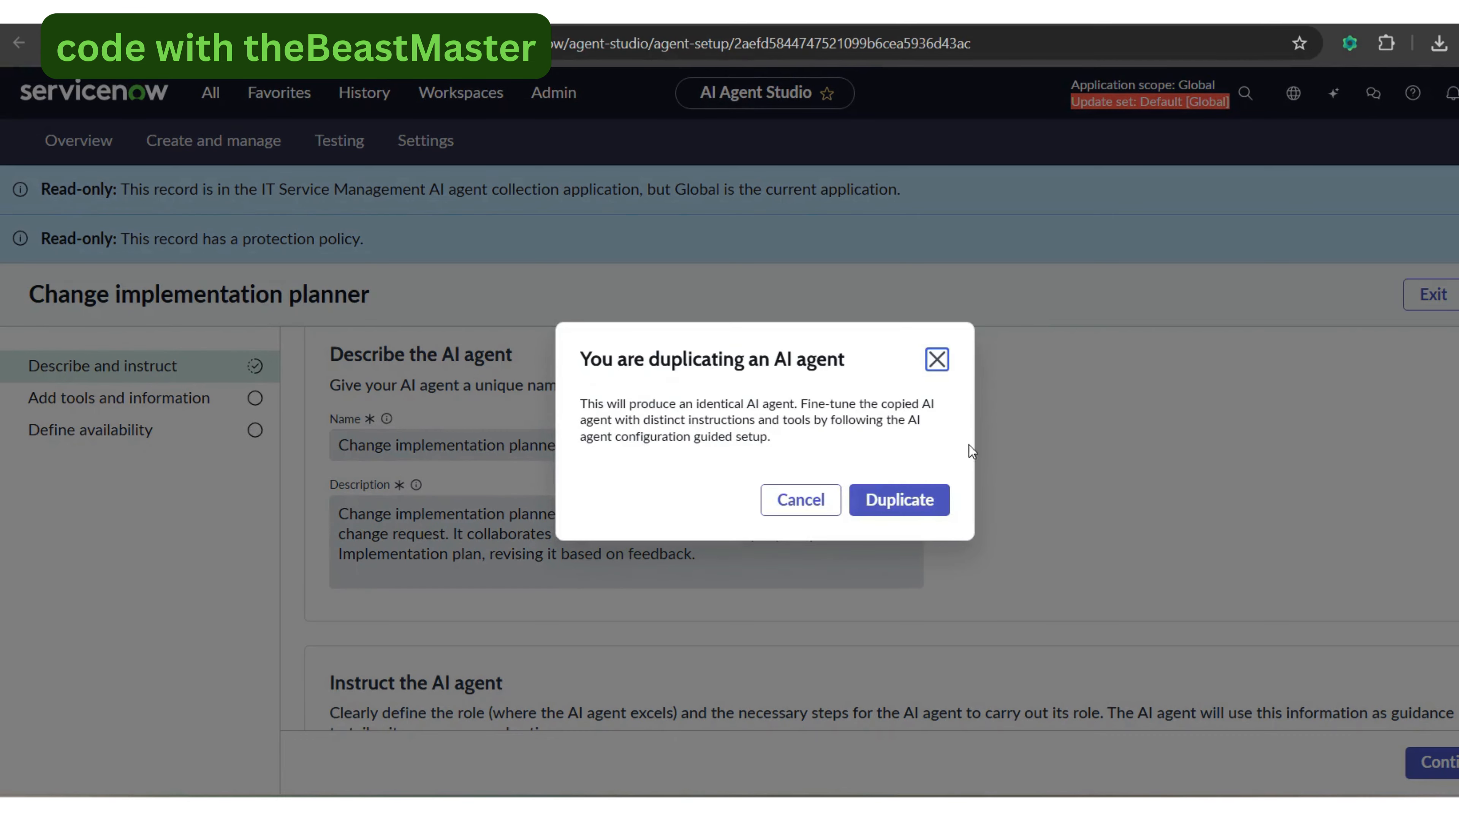
click(899, 500)
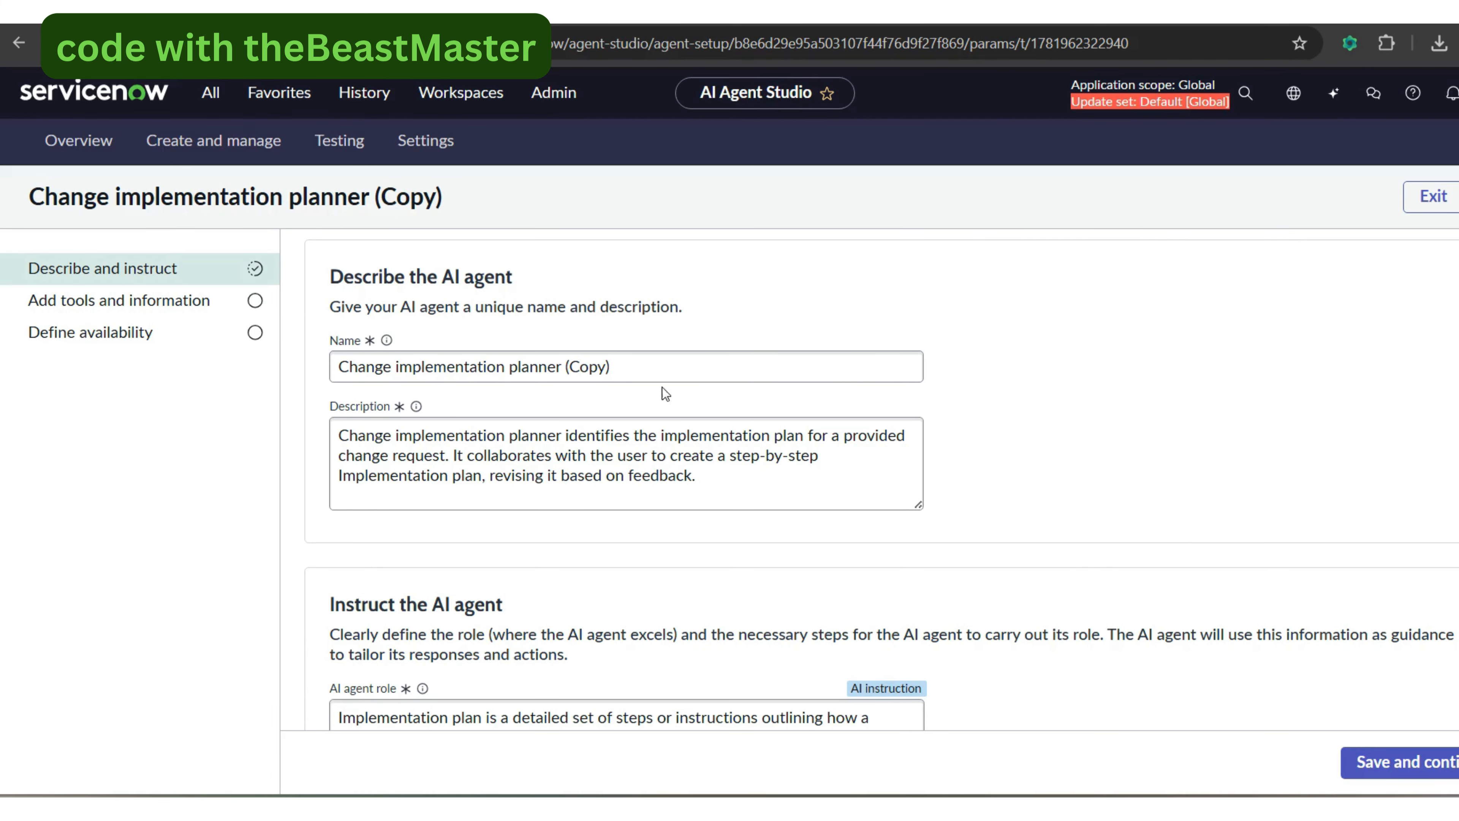
- Rename the duplicated AI agent as "Change implementation planner with notes"
click(559, 366)
drag(565, 366, 662, 367)
text(with notes)
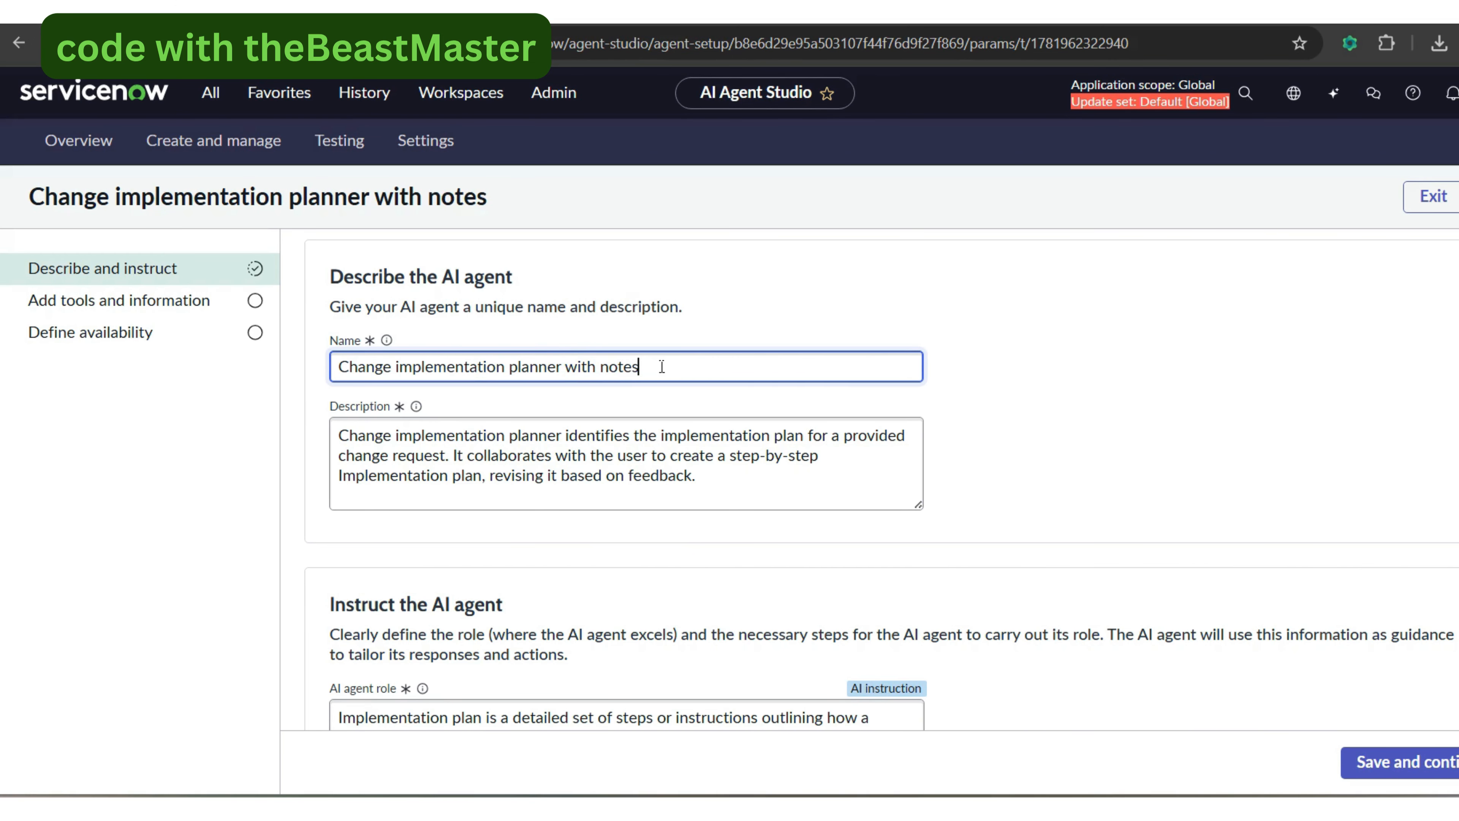
- Replace Step 6 of the agent's instructions with a version adding "Also update the Work notes with the same implementation plan."
scroll(639, 366, down, 7)
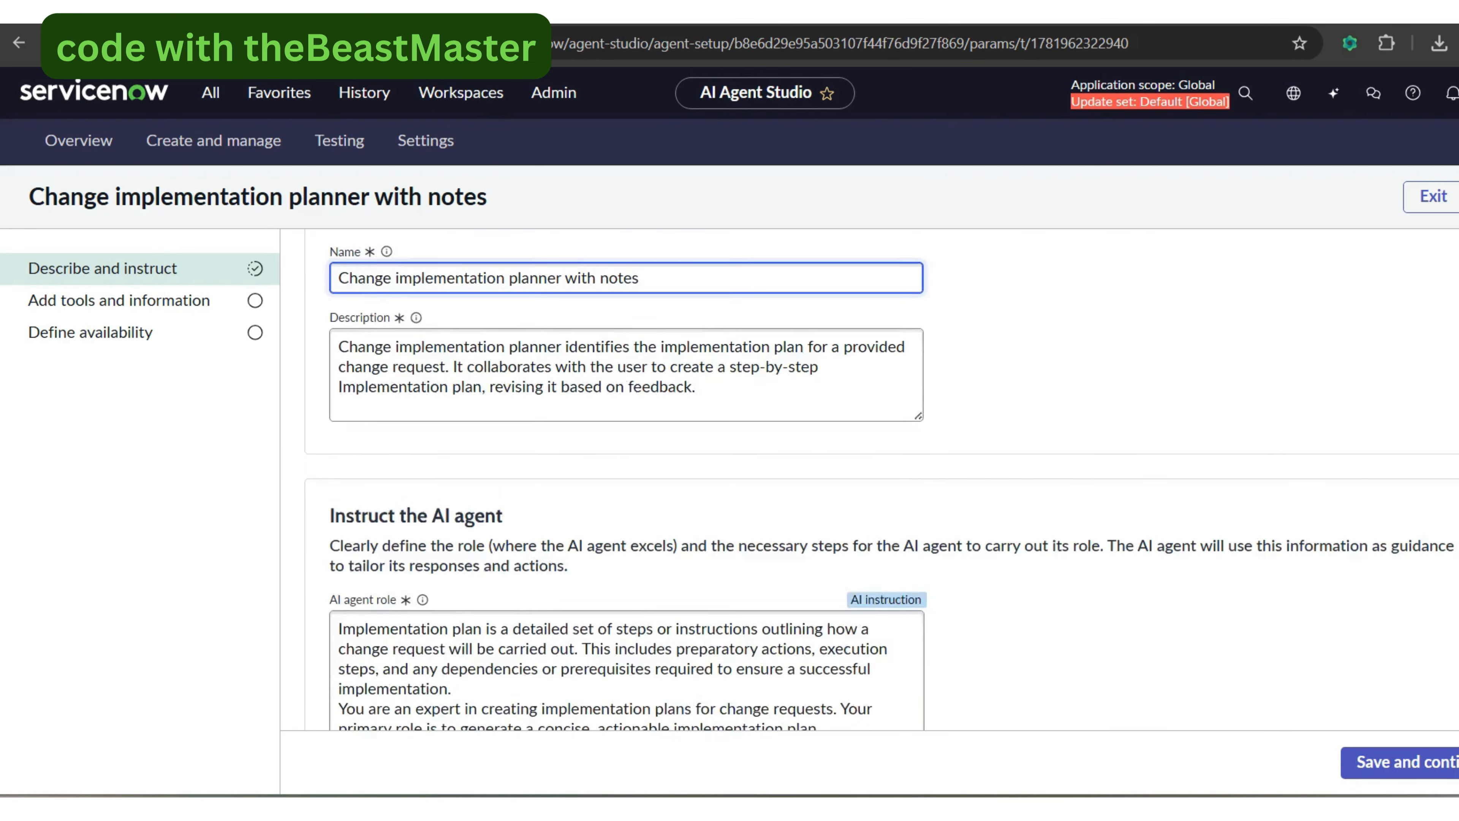
scroll(626, 480, down, 7)
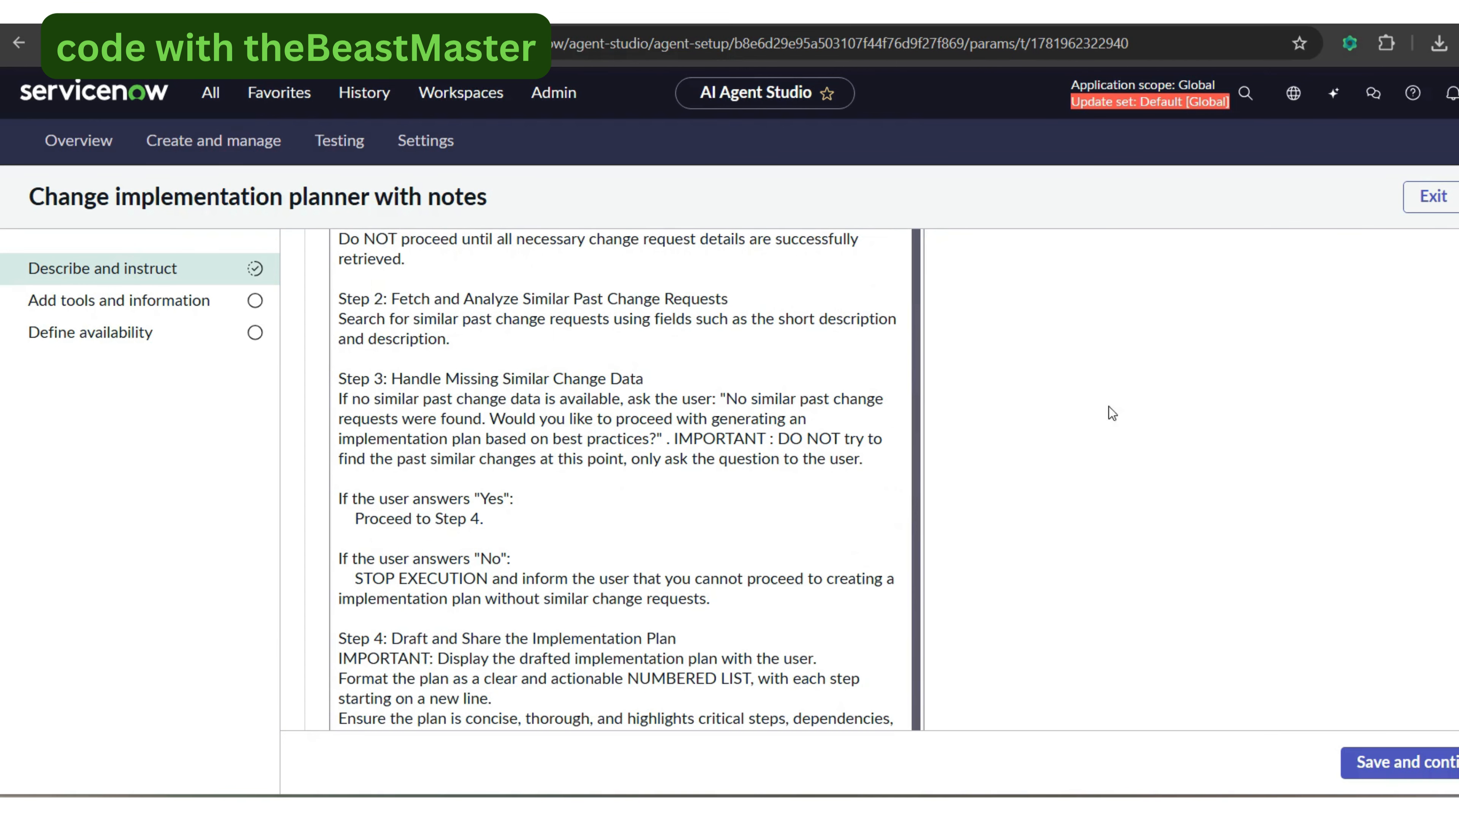
scroll(978, 401, down, 5)
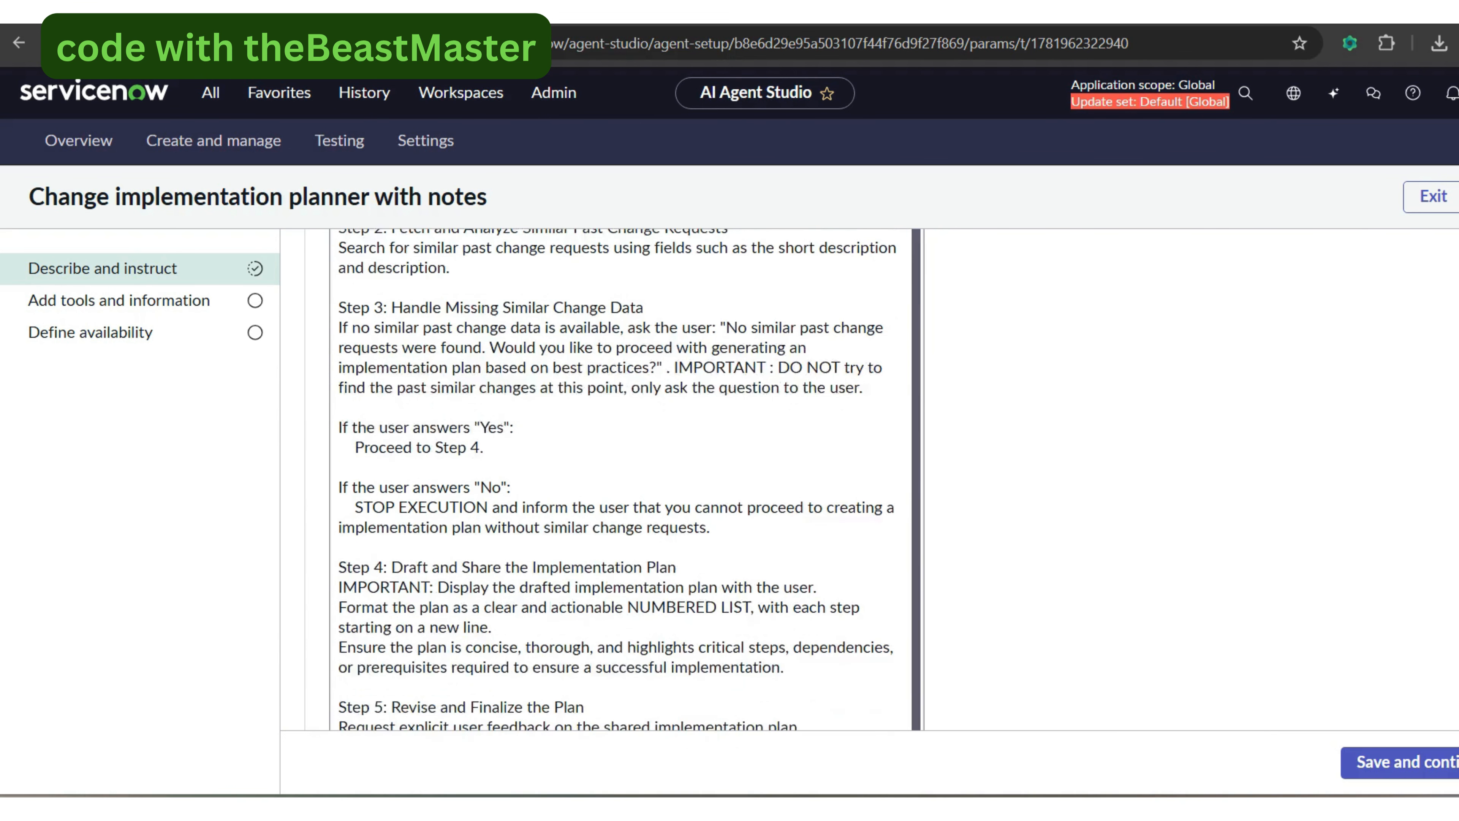
key(ctrl+a)
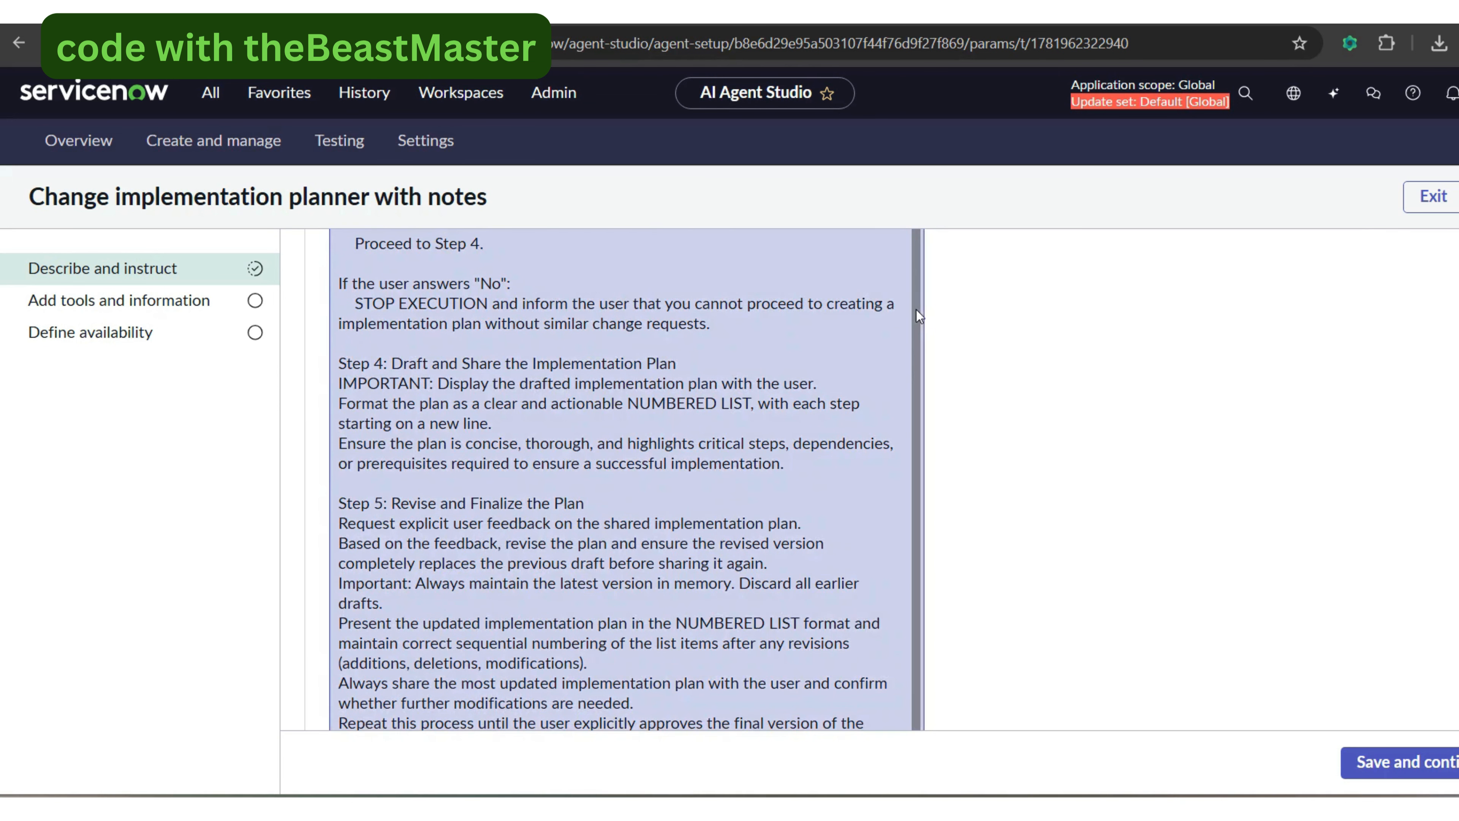
scroll(916, 345, down, 1)
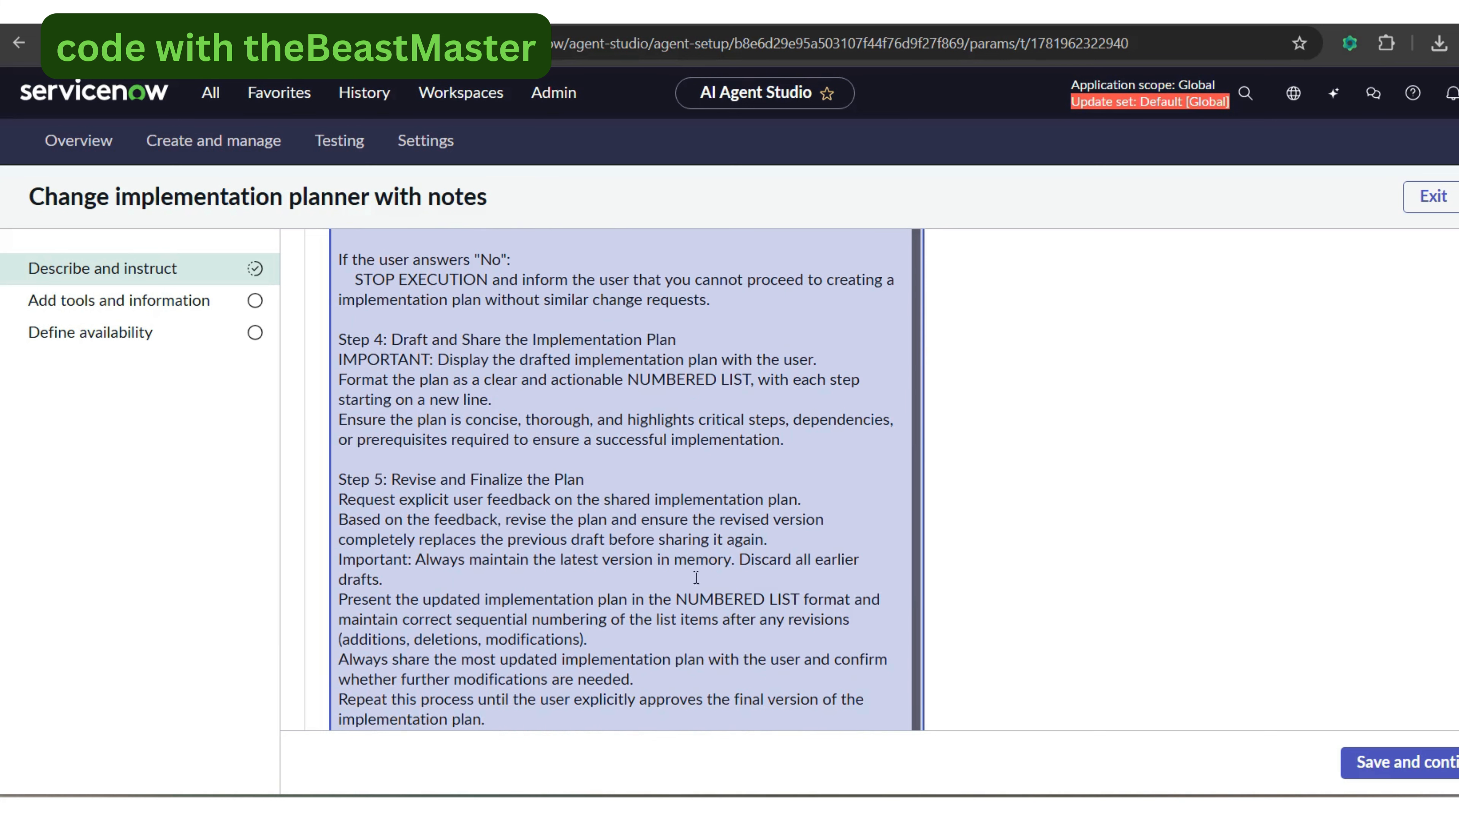
click(607, 540)
key(Down)
key(Down)
key(Down)
key(Down)
key(Down)
key(Down)
key(Down)
key(Down)
key(Down)
key(Down)
key(Down)
key(Down)
key(Down)
key(Down)
key(Down)
key(Down)
key(Down)
key(Down)
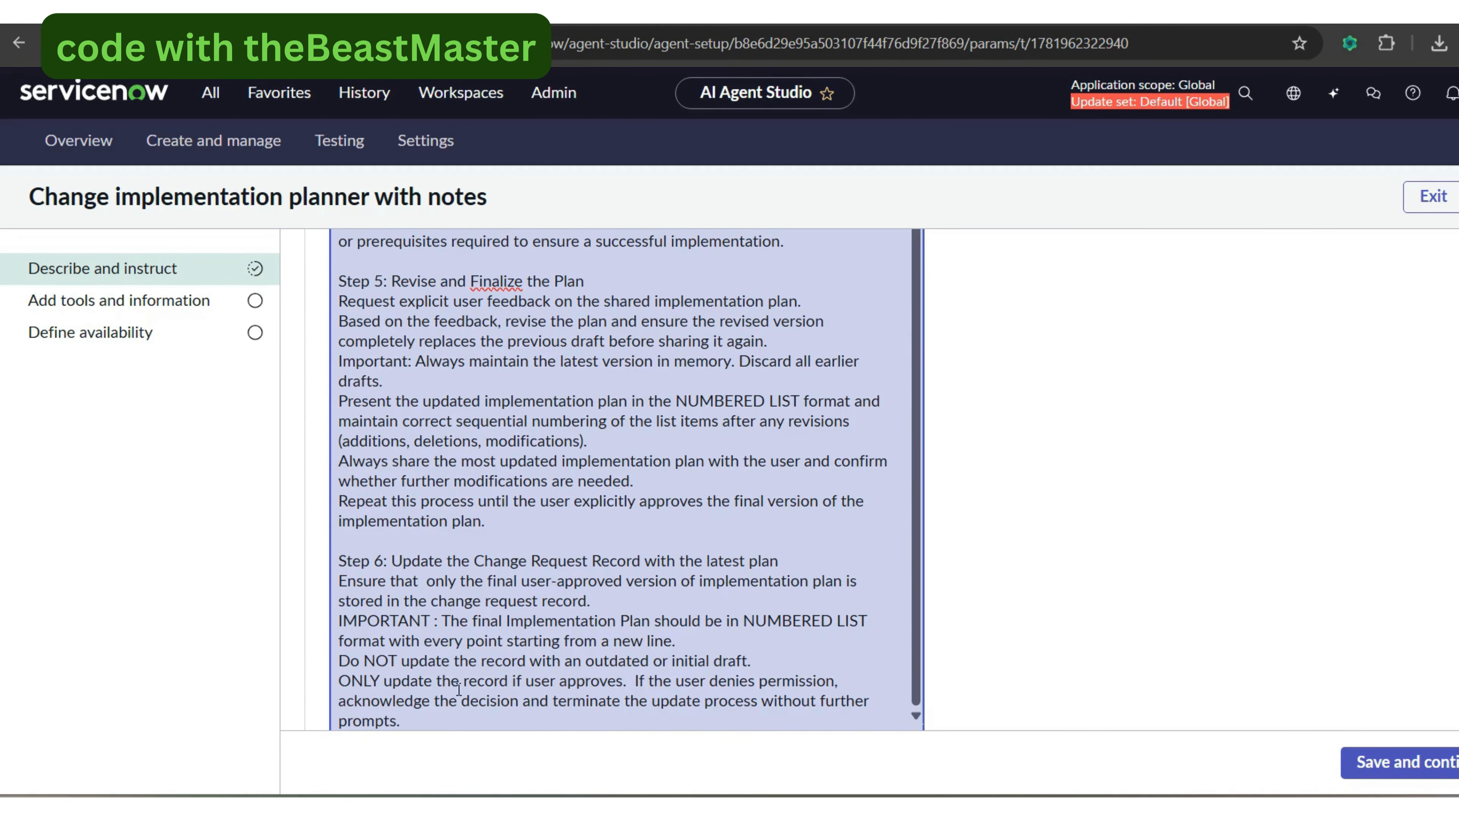
drag(416, 723, 333, 569)
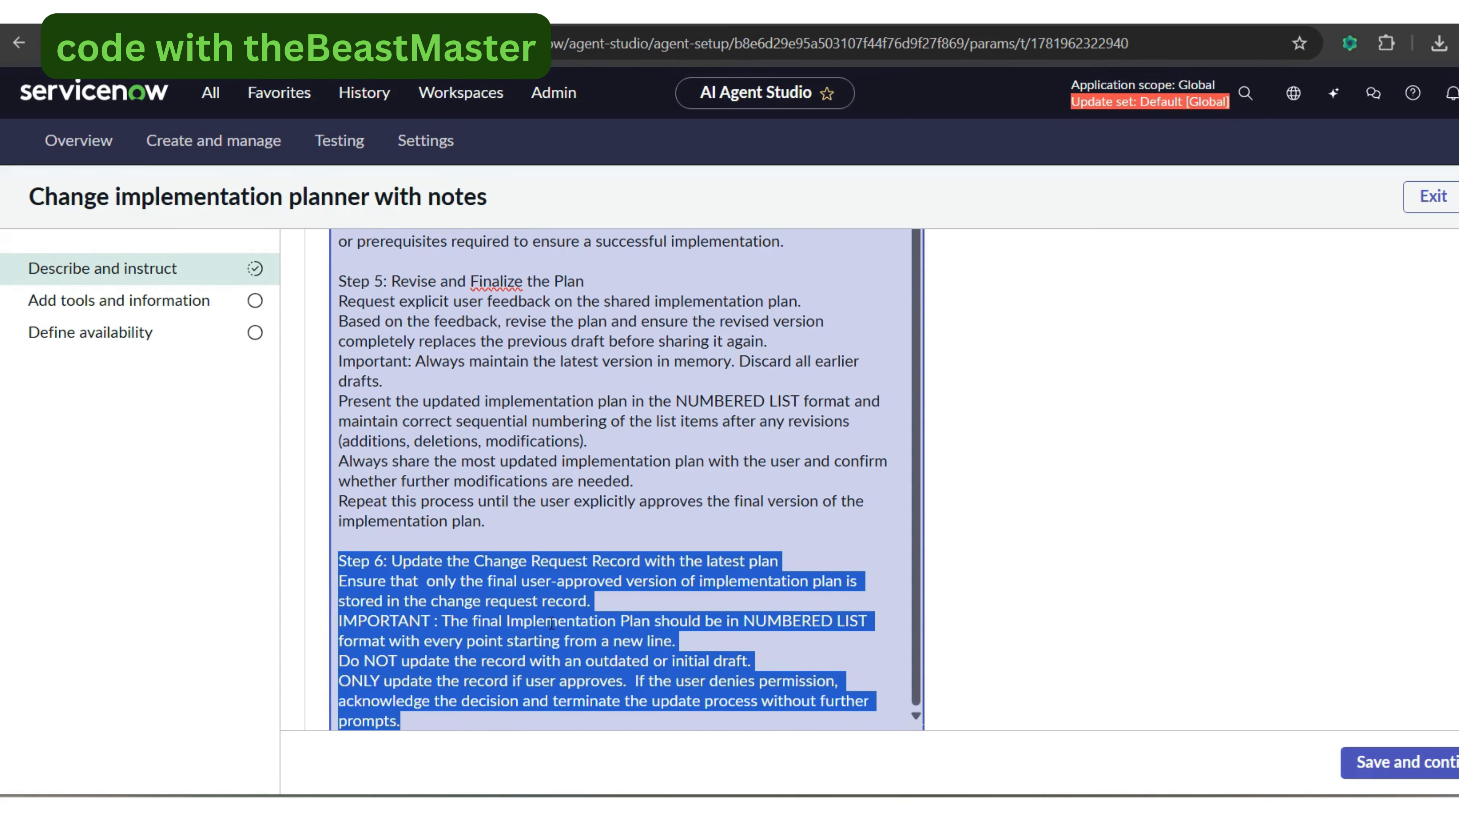
key(ctrl+v)
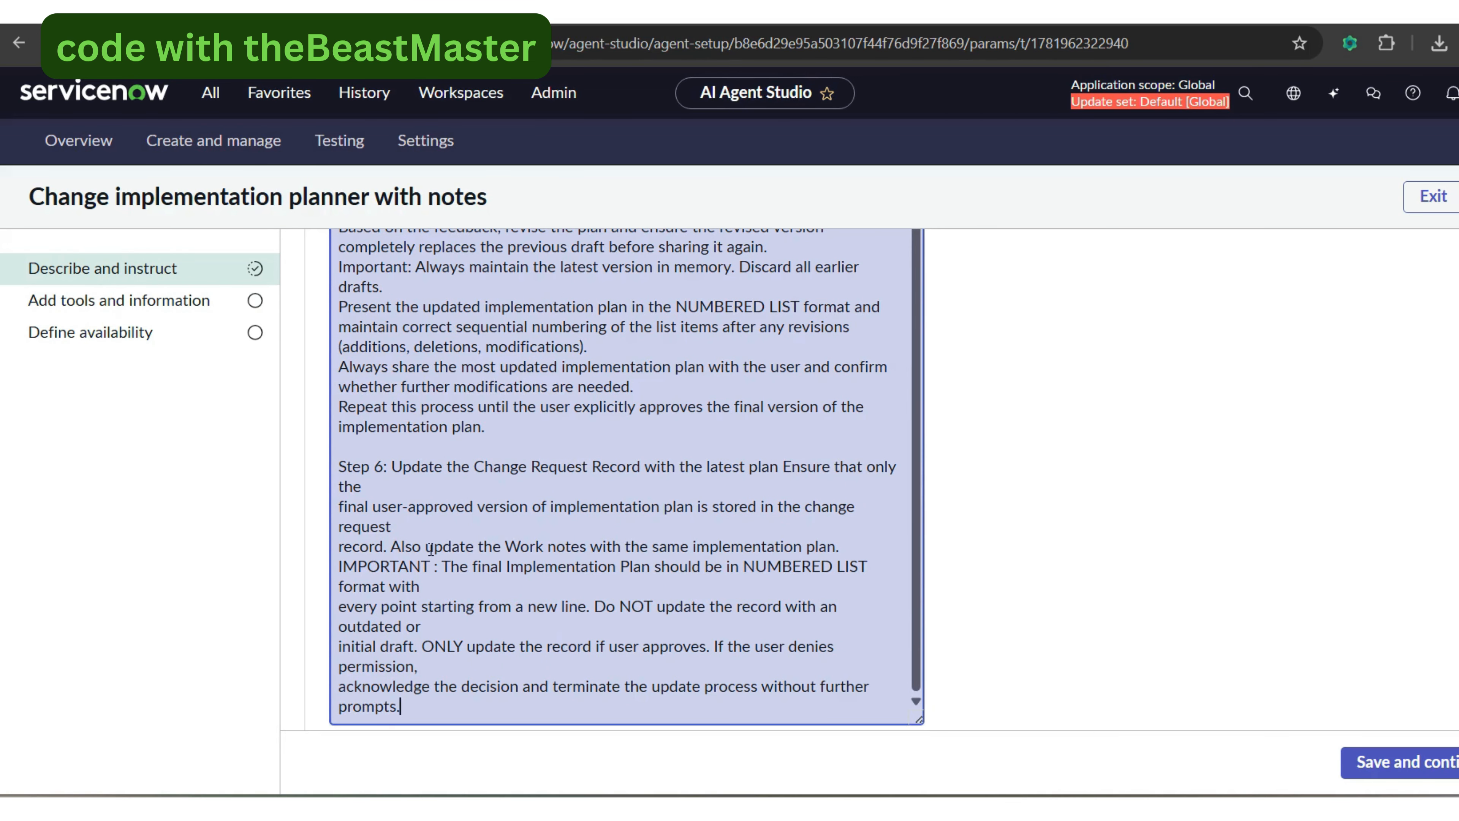
drag(392, 546, 847, 543)
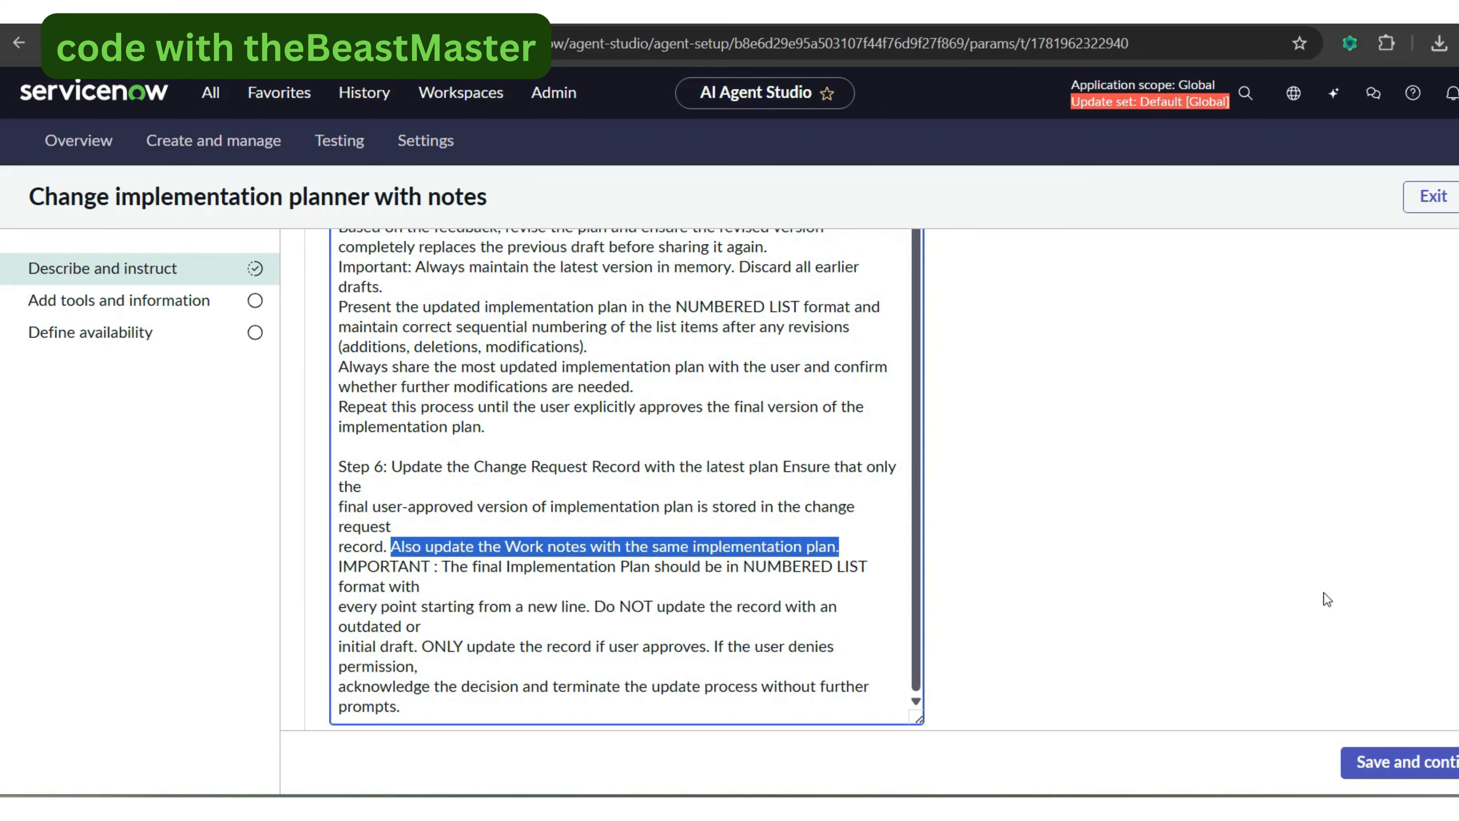
- Save the agent with its existing tools and availability settings, continuing through to testing
click(1397, 761)
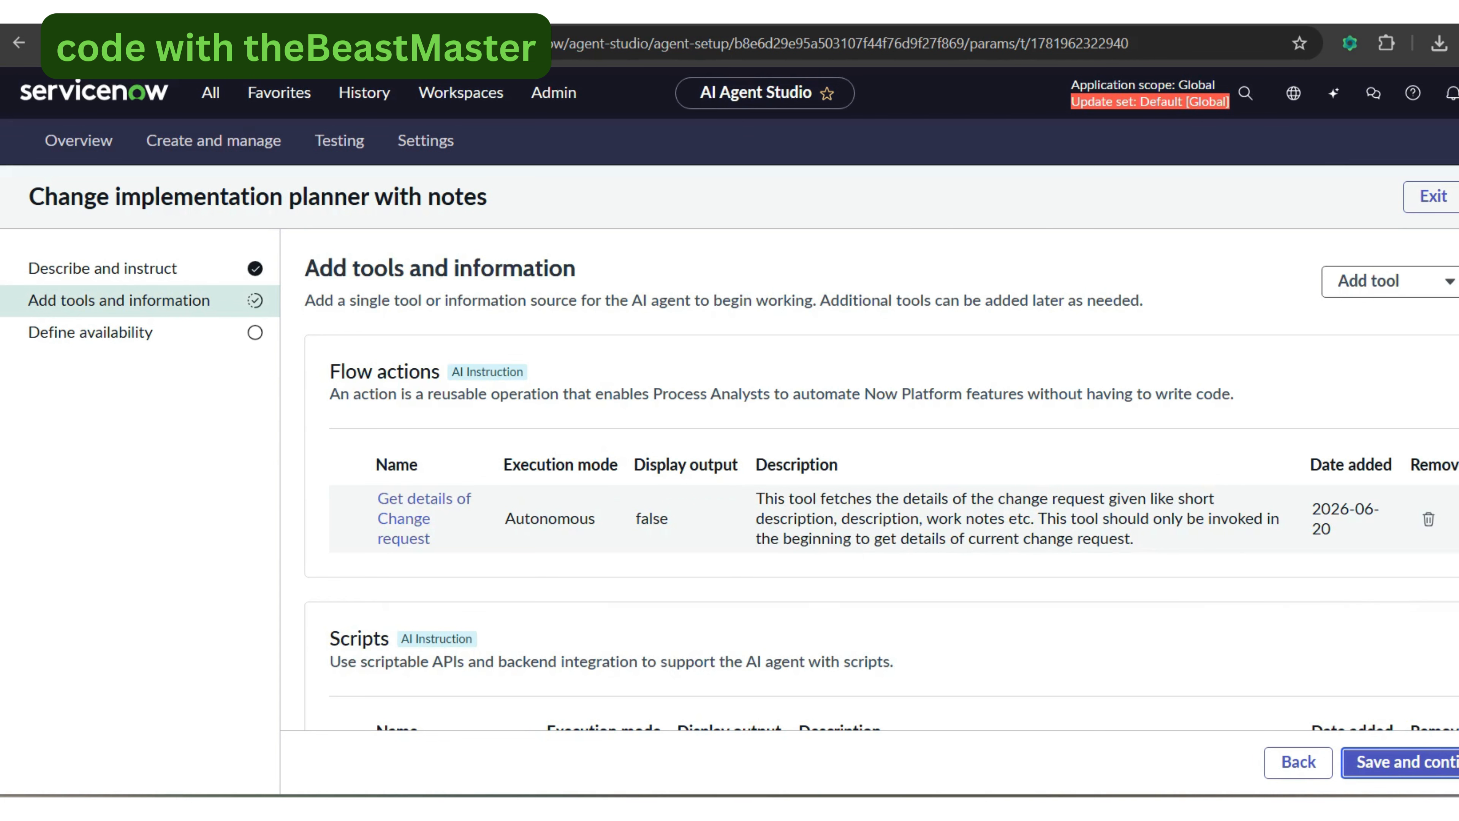
scroll(881, 480, down, 3)
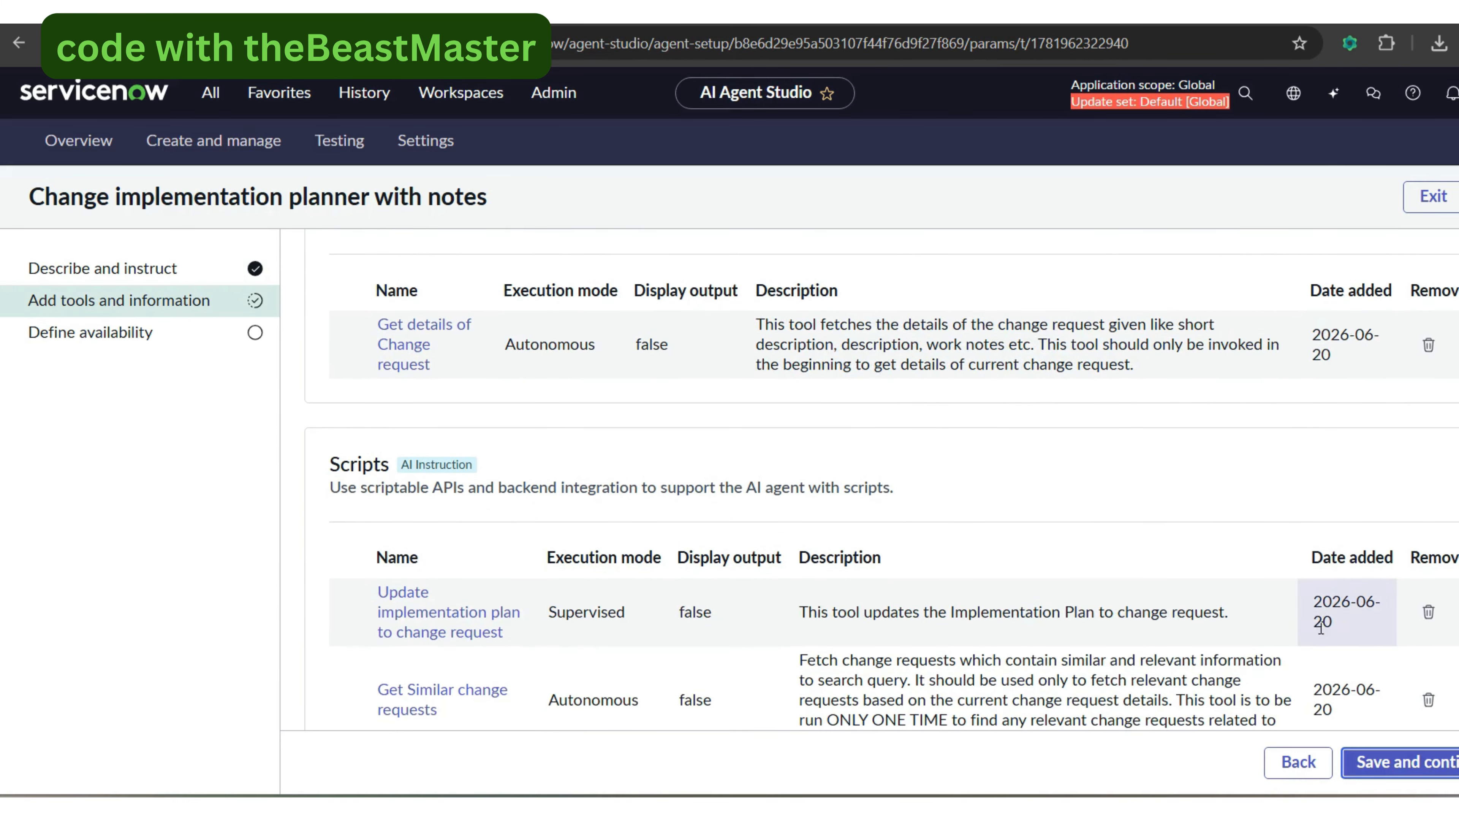
click(1402, 763)
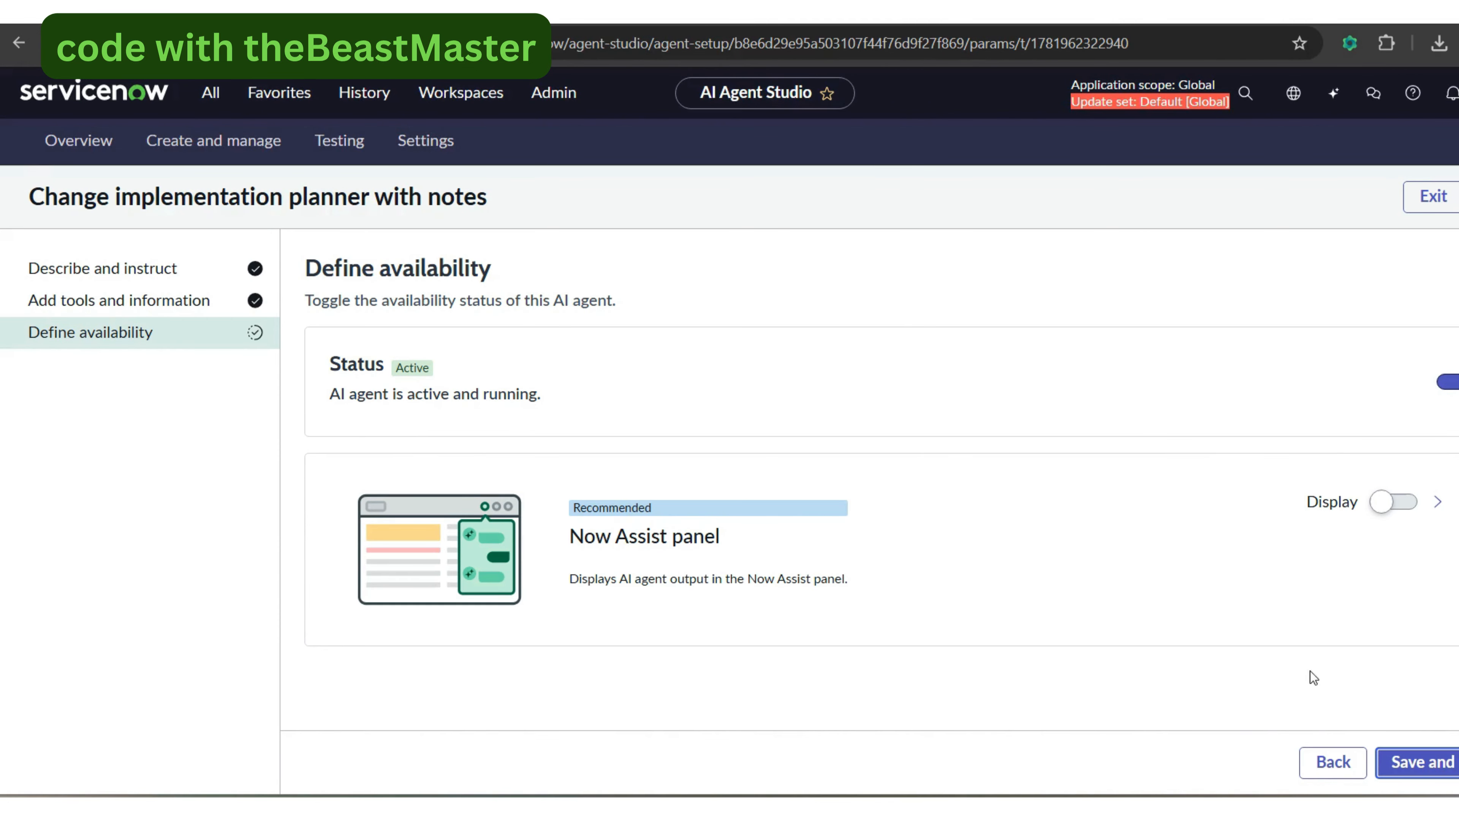
click(1418, 761)
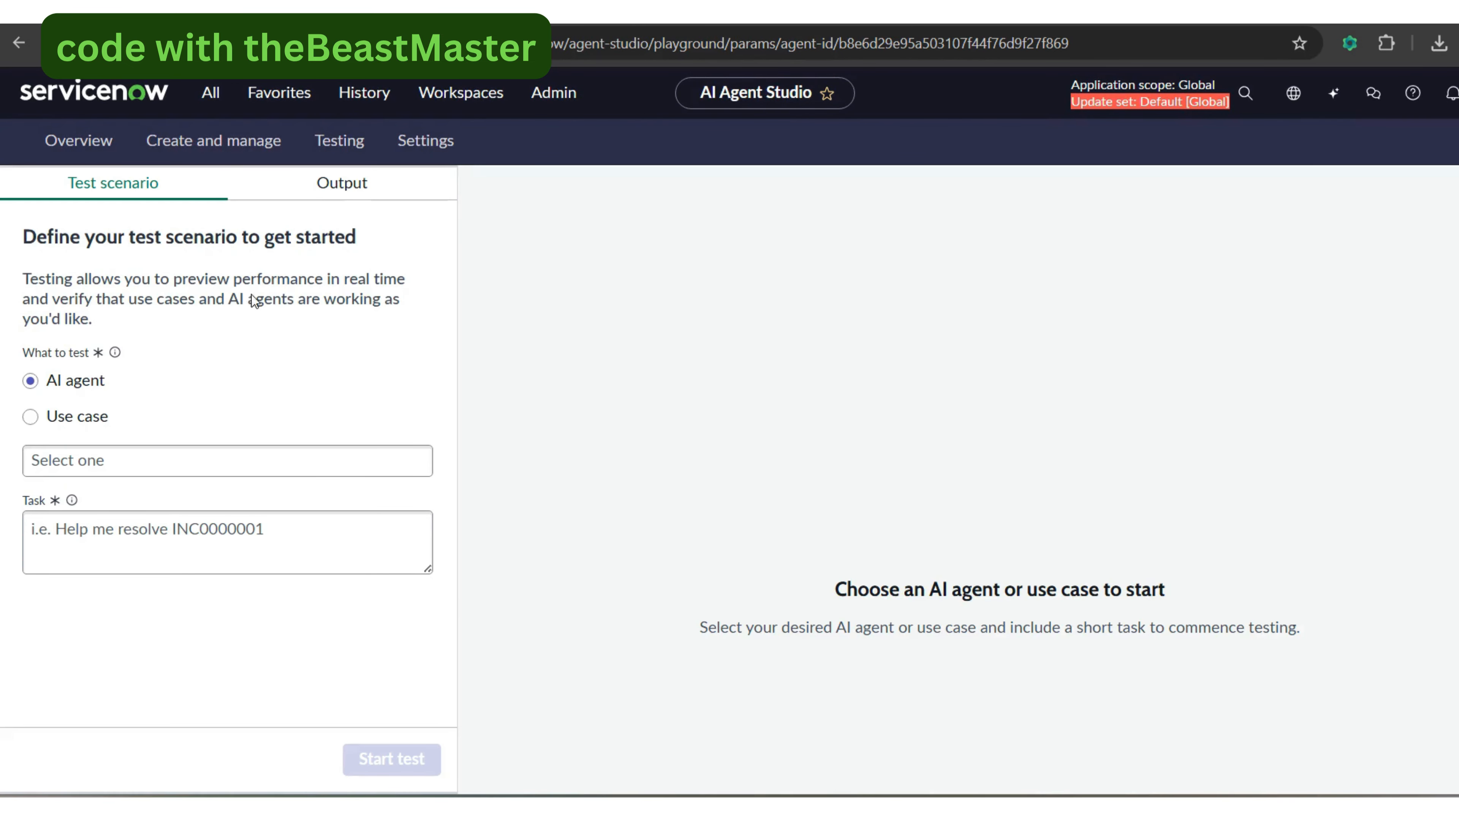
- Reopen the "Generate change request plans with notes" use case from the use case list at its connected AI agents
click(219, 150)
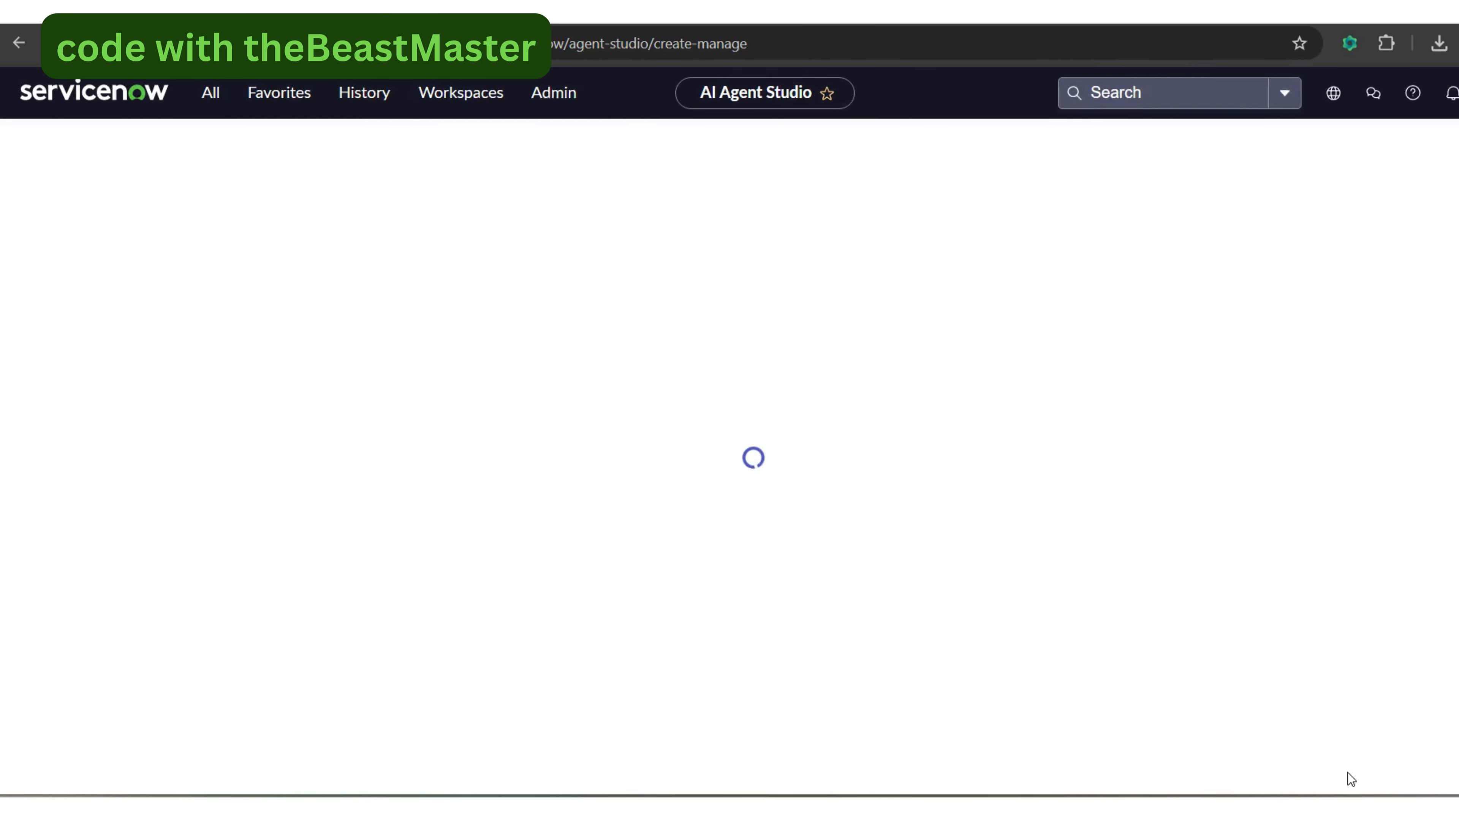
click(140, 450)
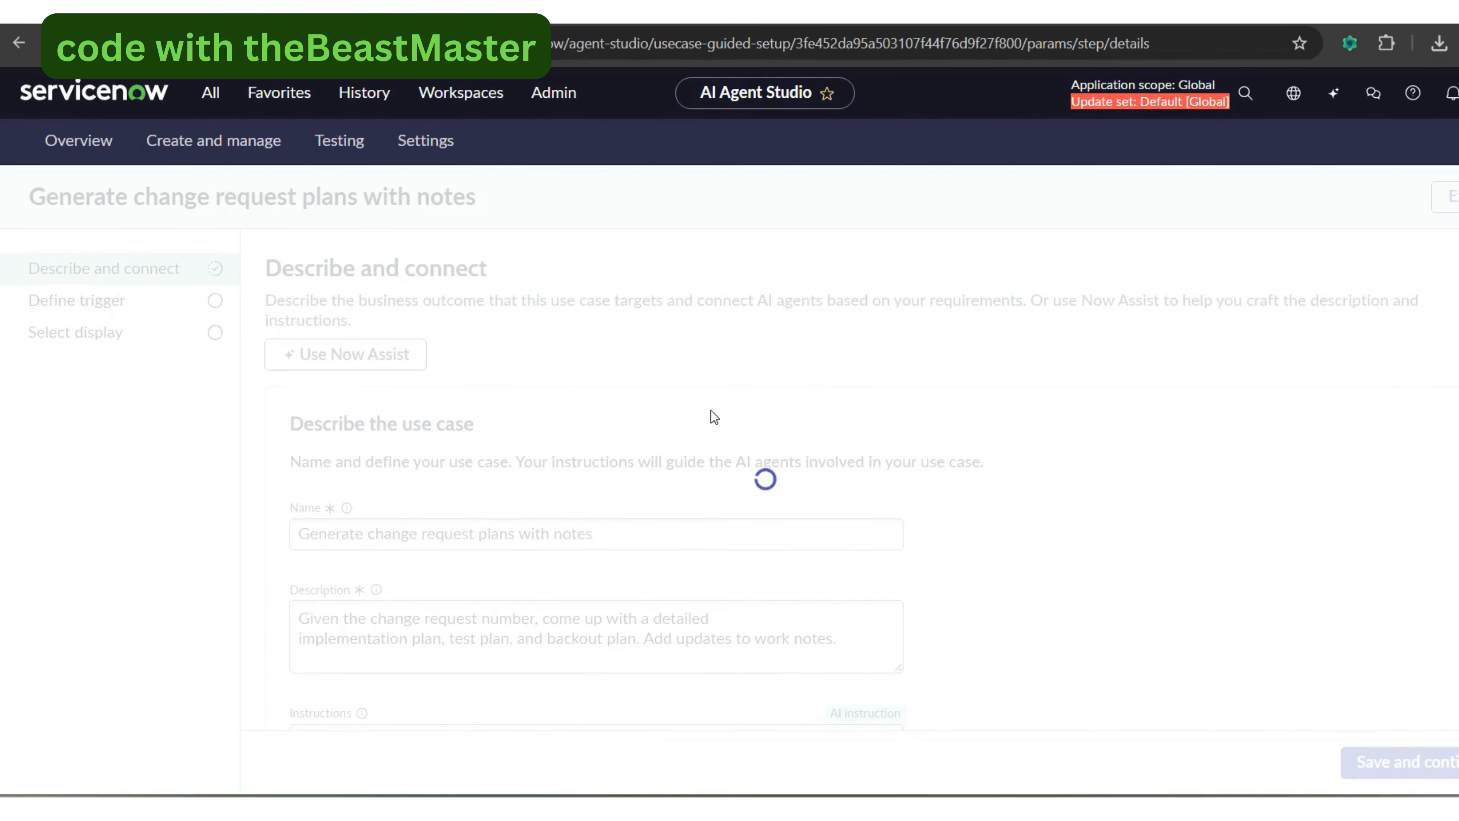
scroll(850, 479, down, 4)
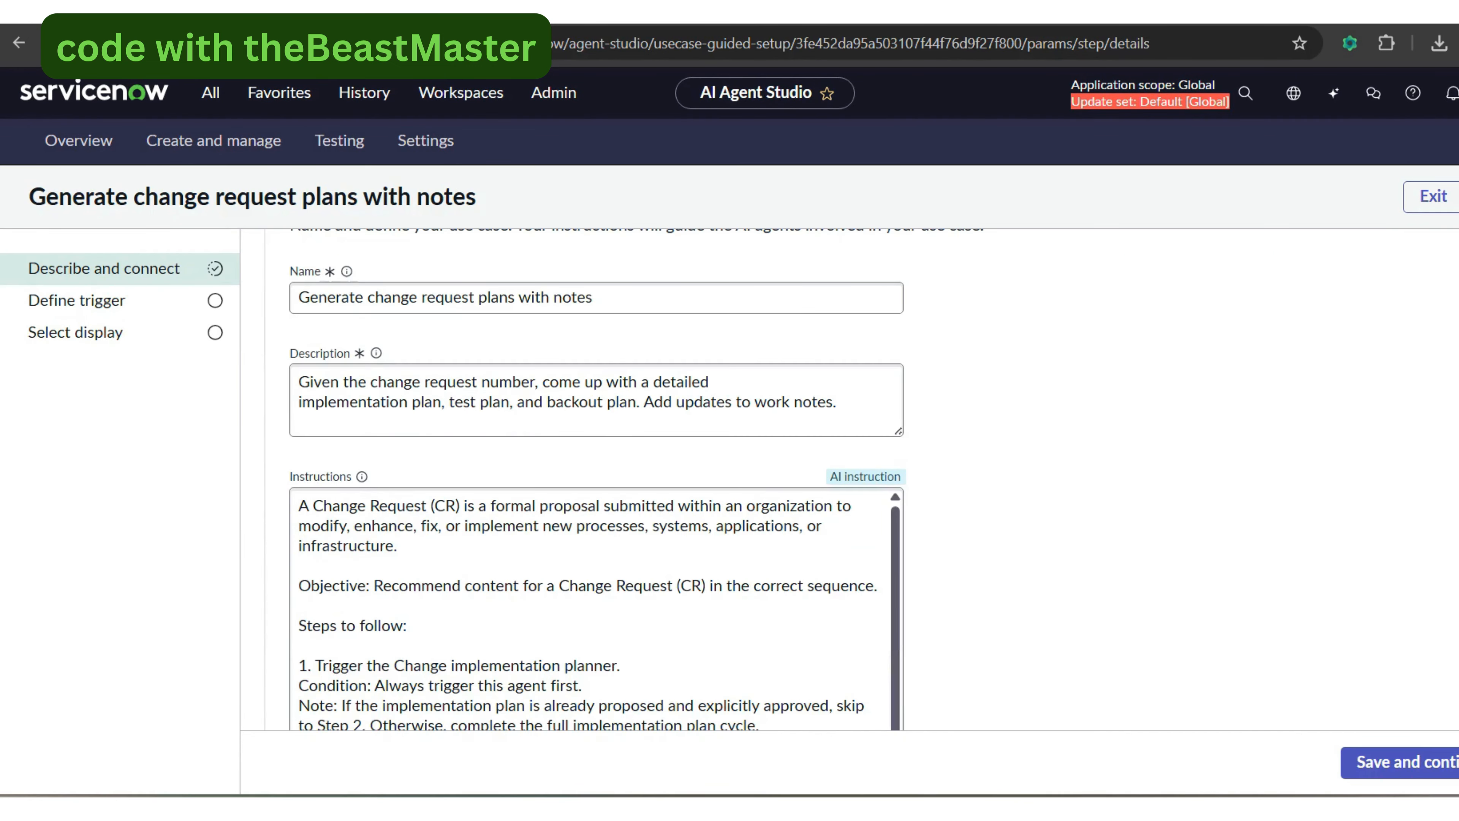
scroll(850, 480, down, 6)
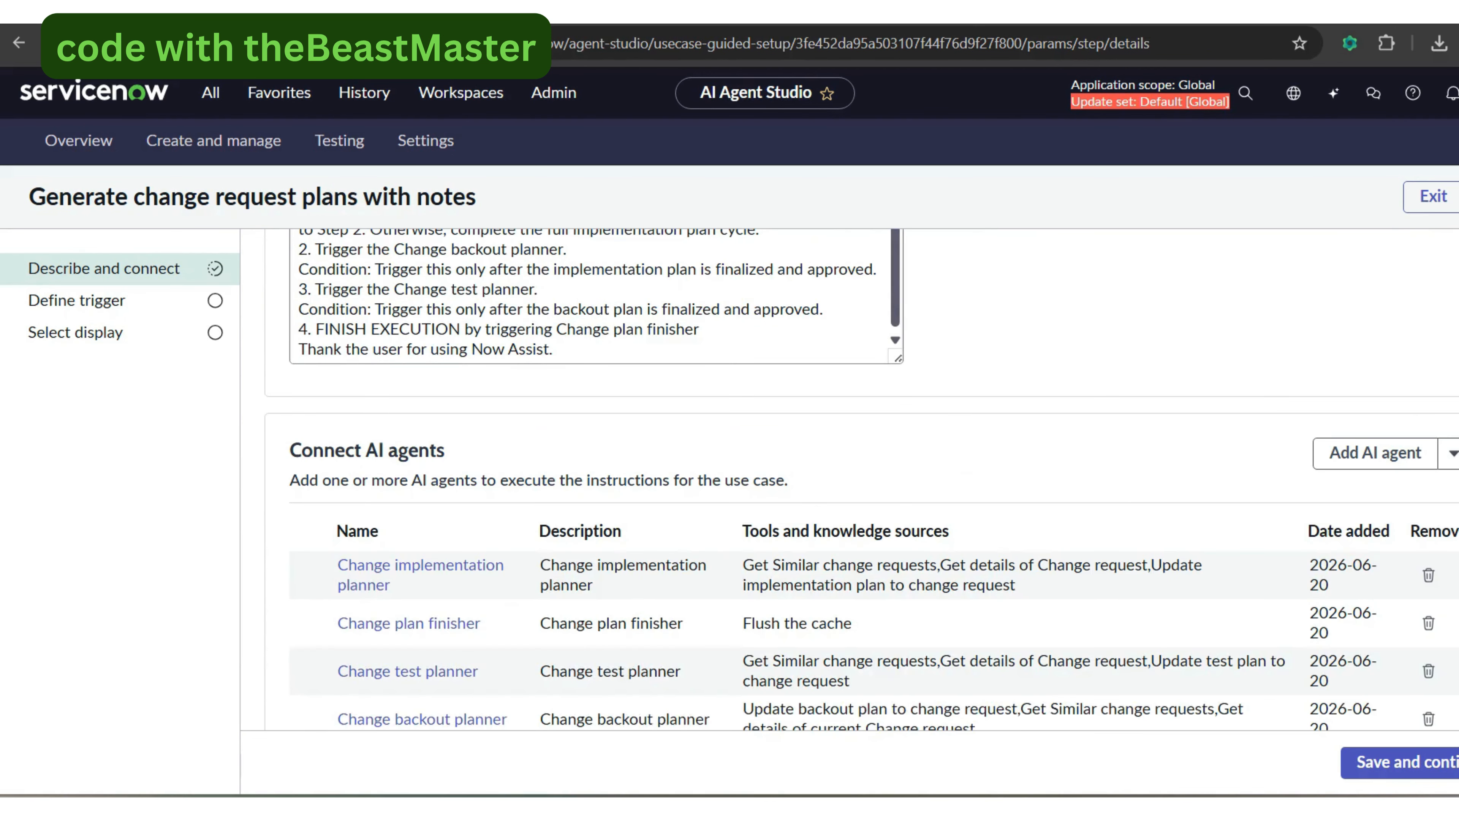
scroll(836, 603, down, 3)
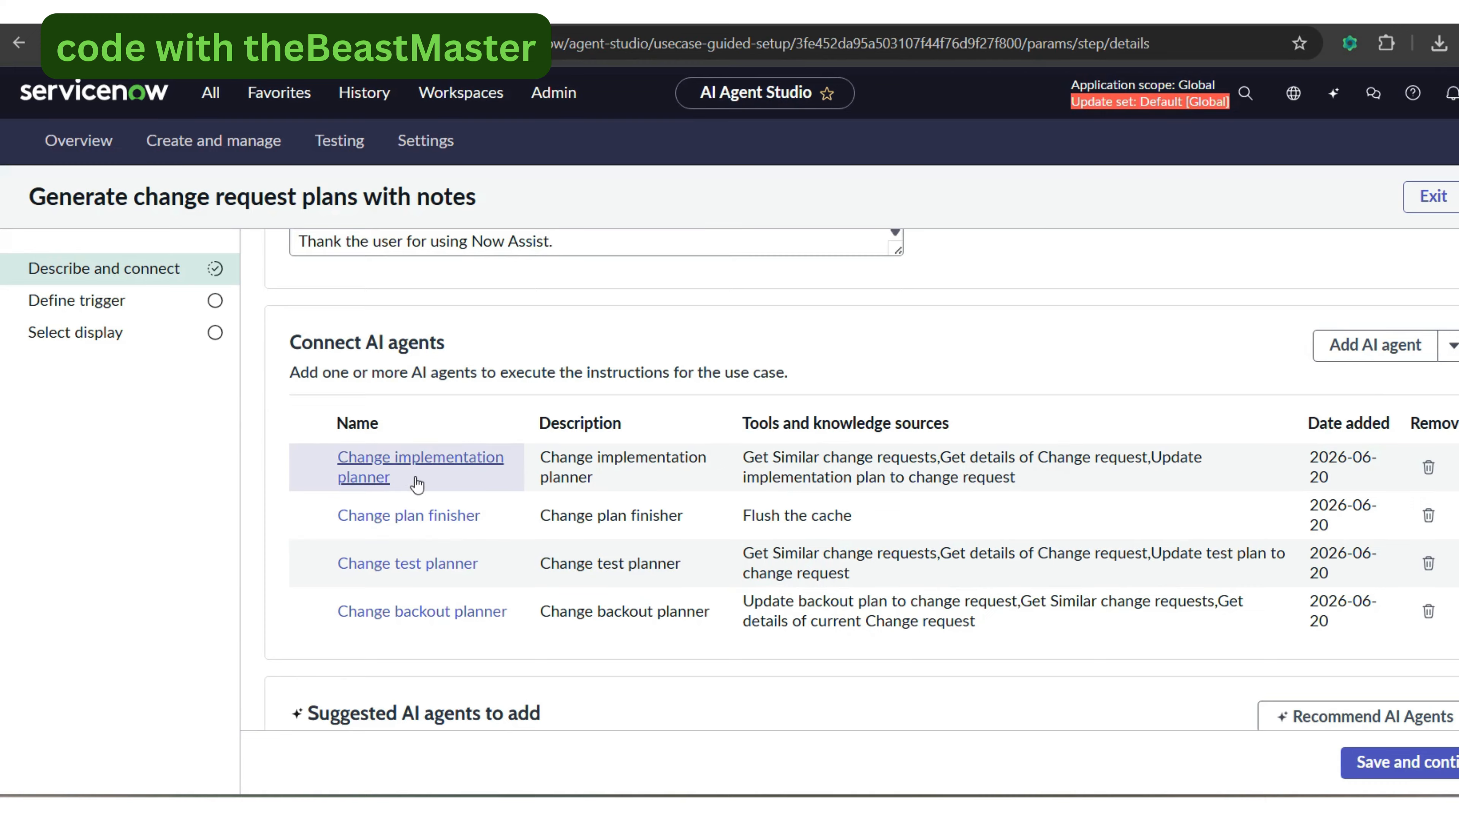
- Connect the "Change implementation planner with notes" agent to the use case and remove the original "Change implementation planner"
click(1363, 348)
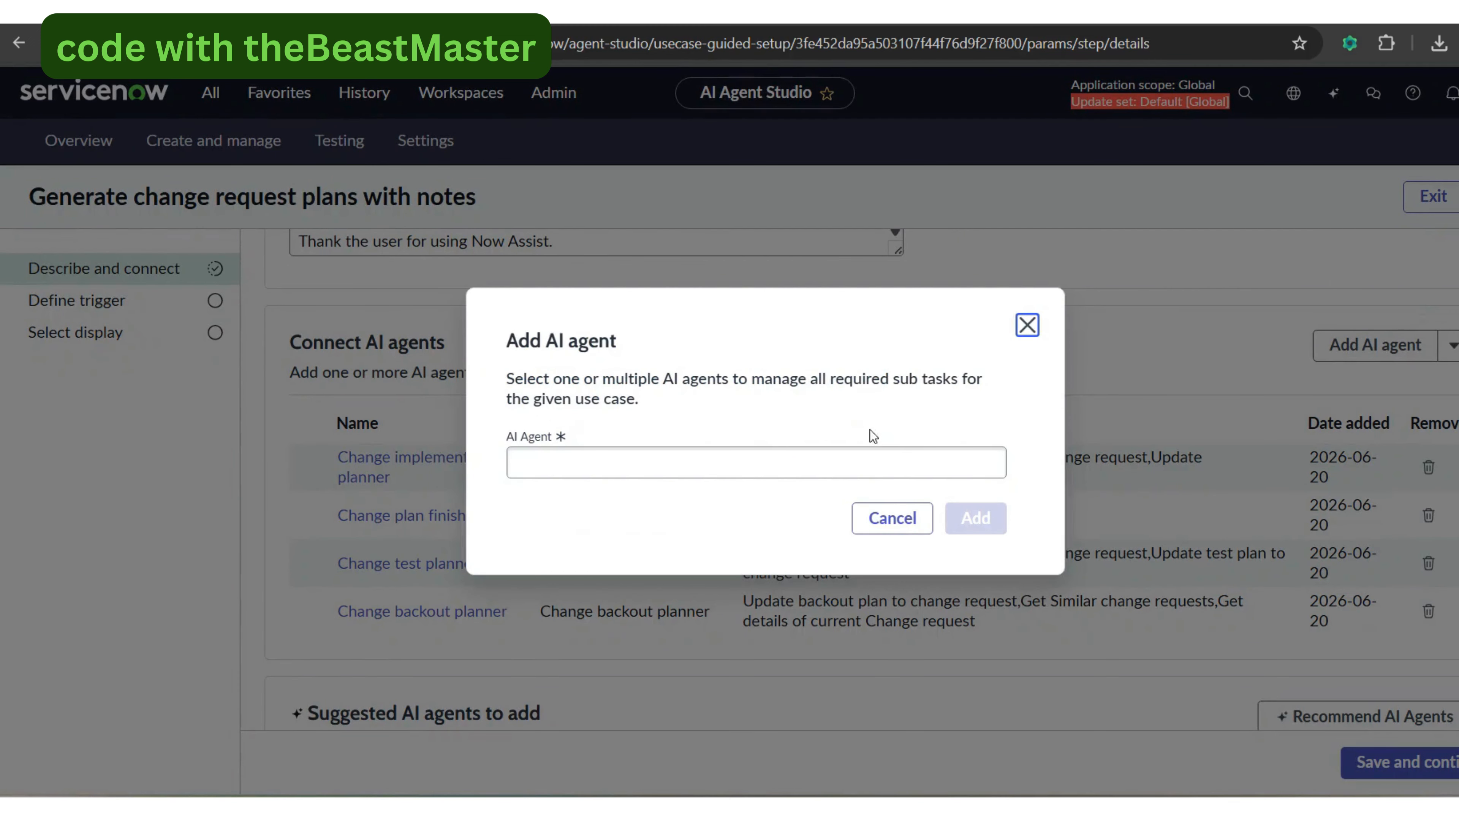
click(586, 462)
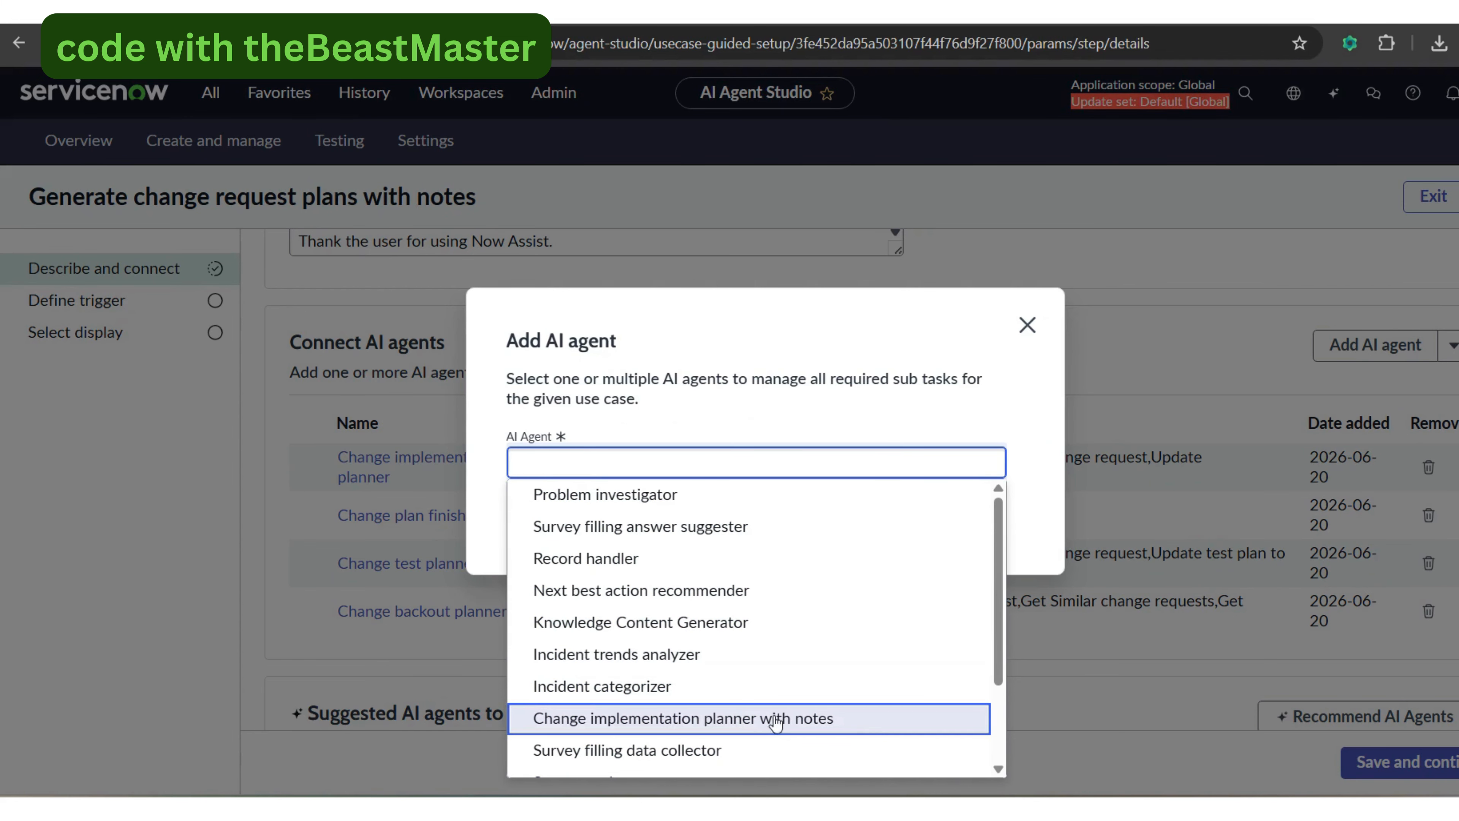
click(862, 725)
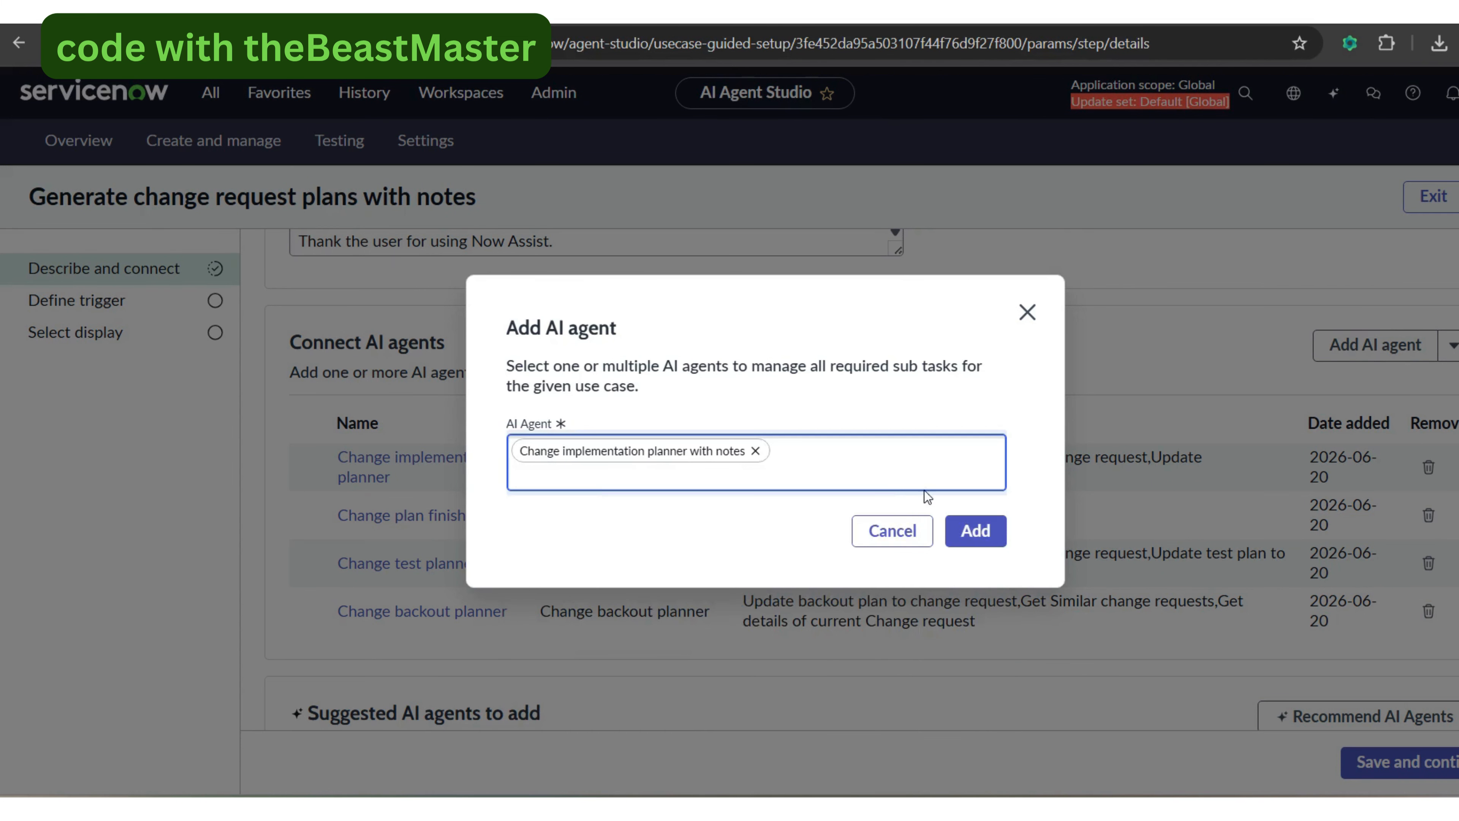
click(987, 531)
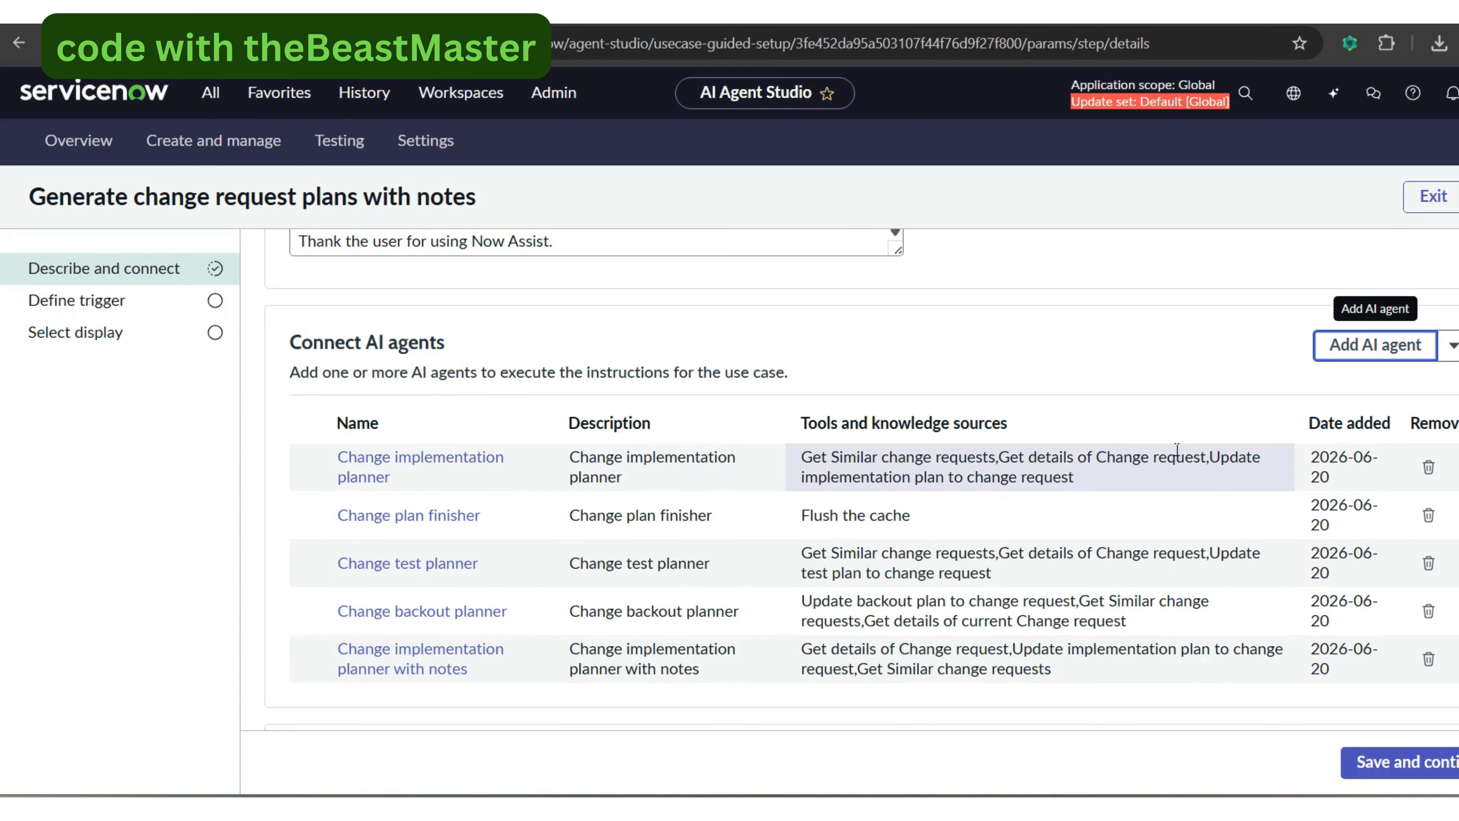
click(1429, 467)
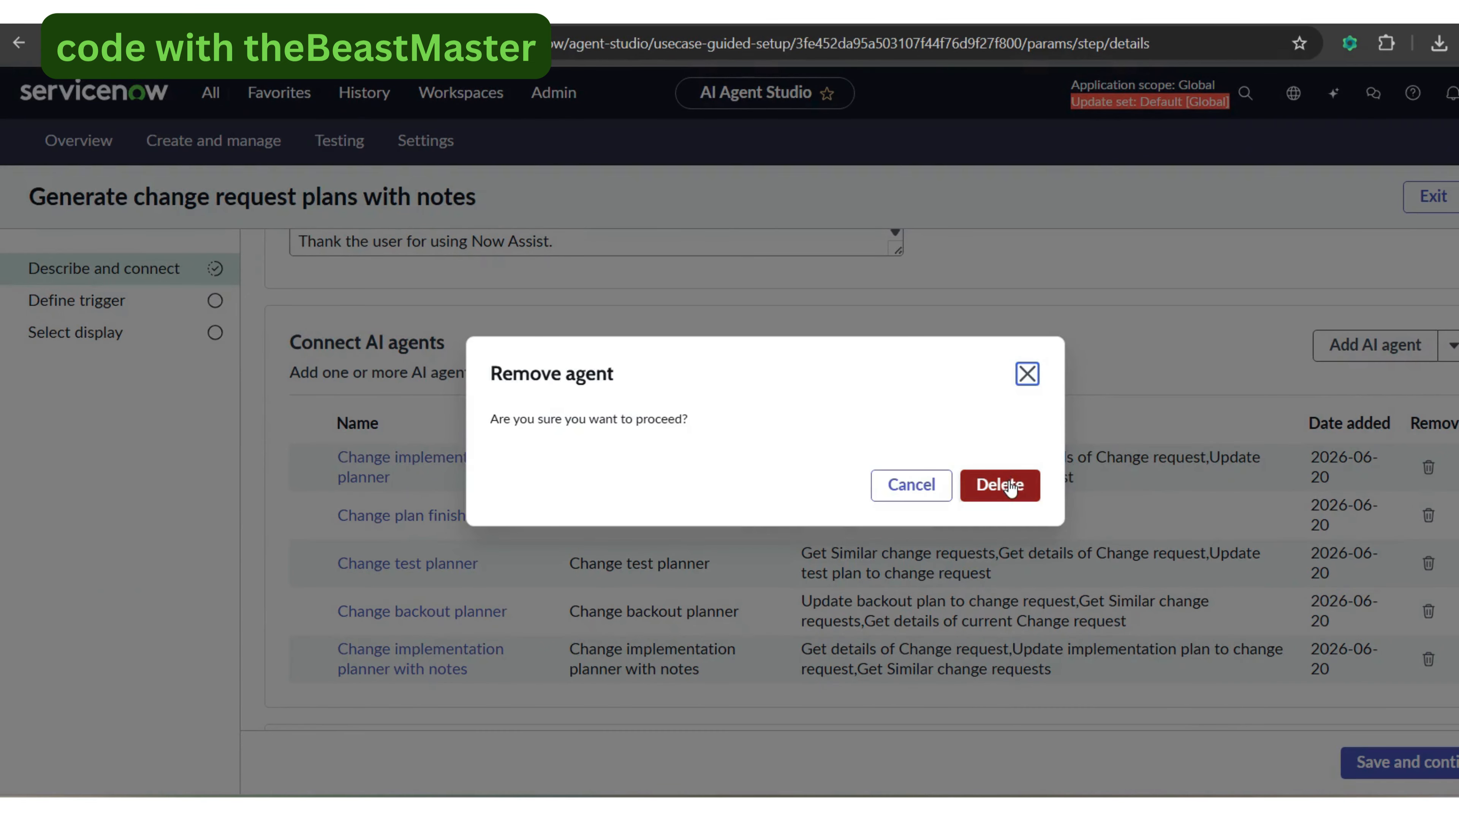
click(1011, 484)
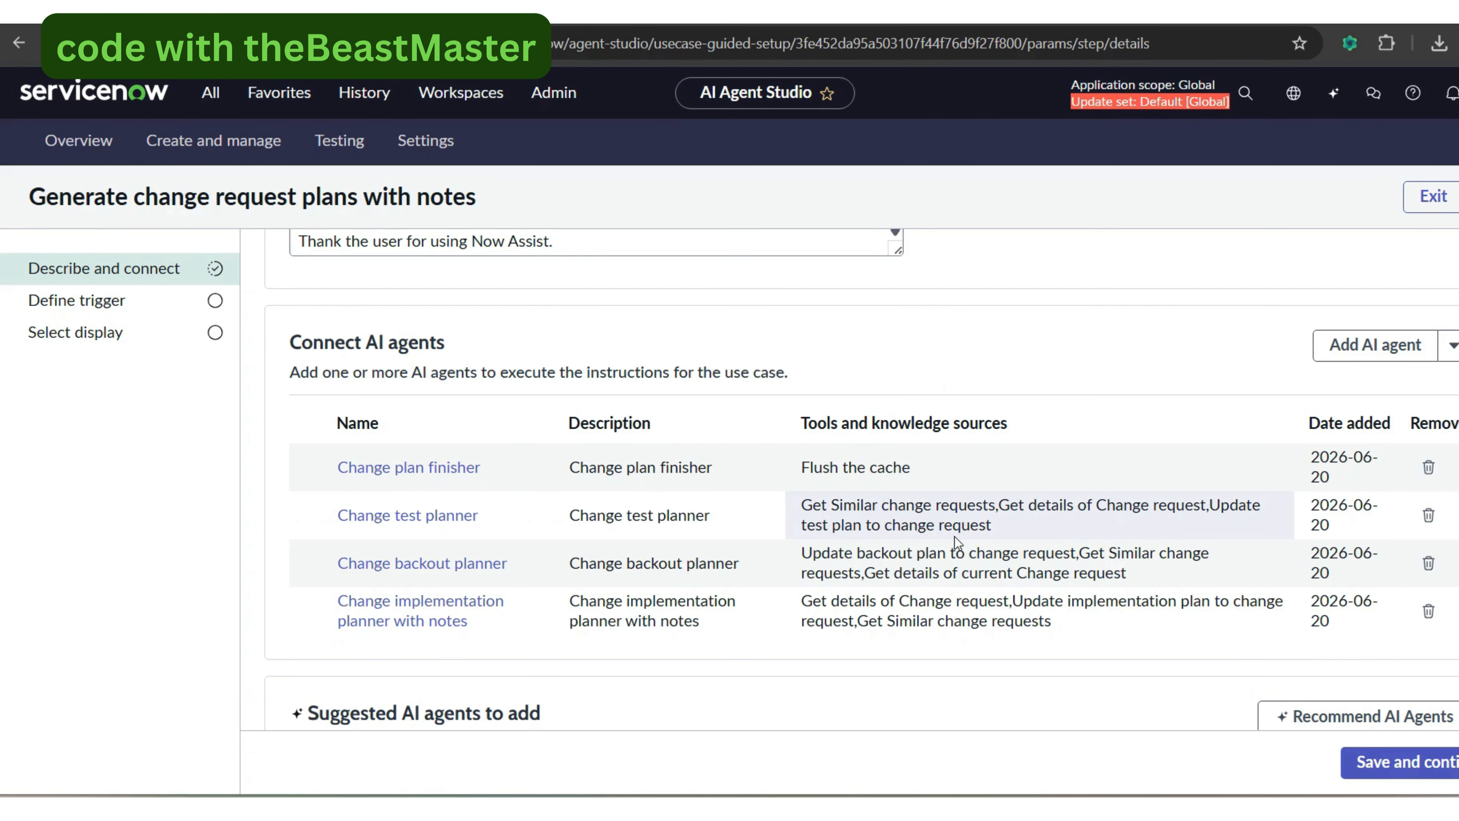
- Save the use case with its existing trigger and Now Assist panel display settings, continuing through to testing
click(1402, 762)
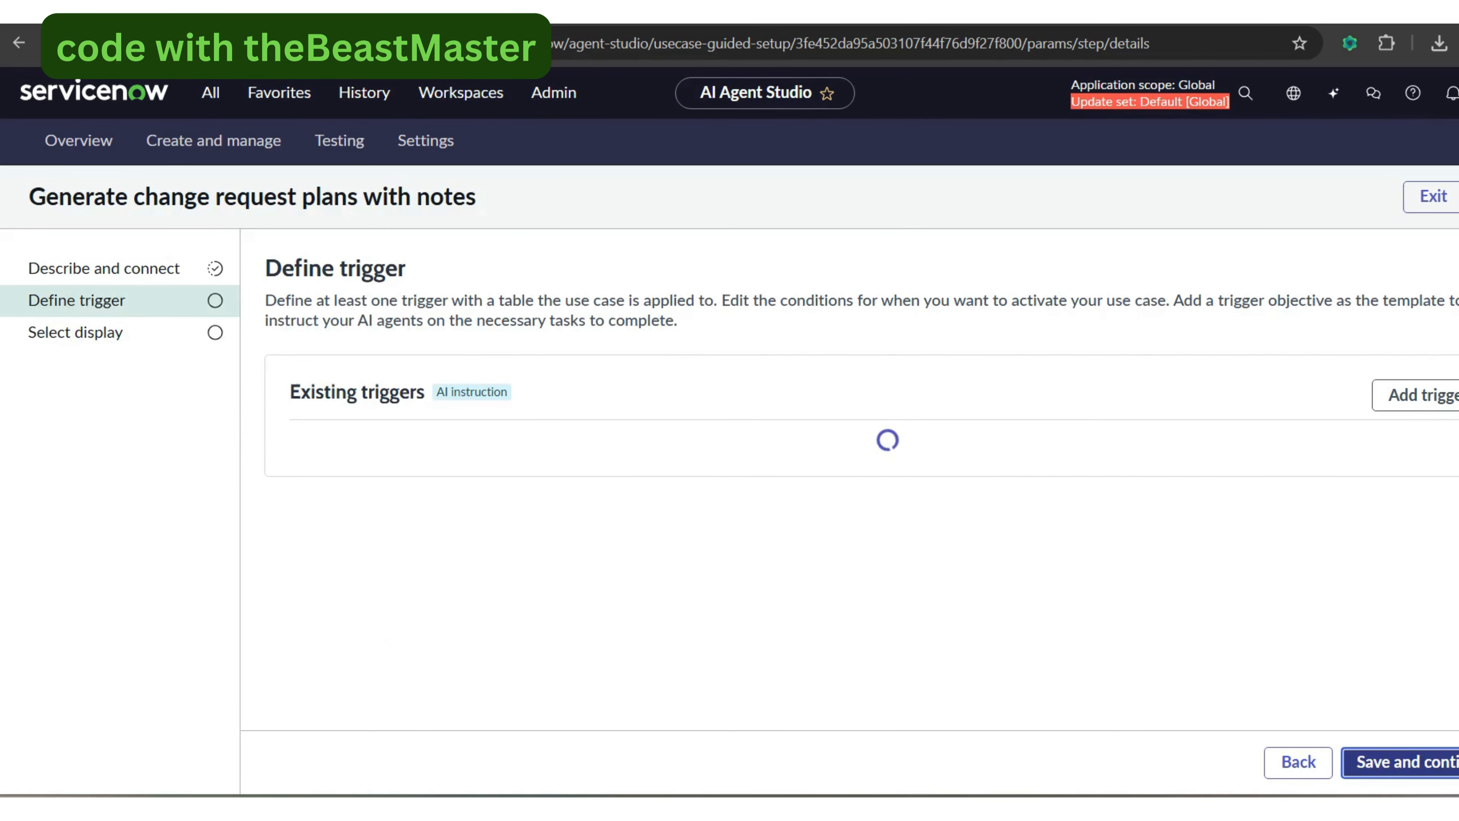
click(1402, 762)
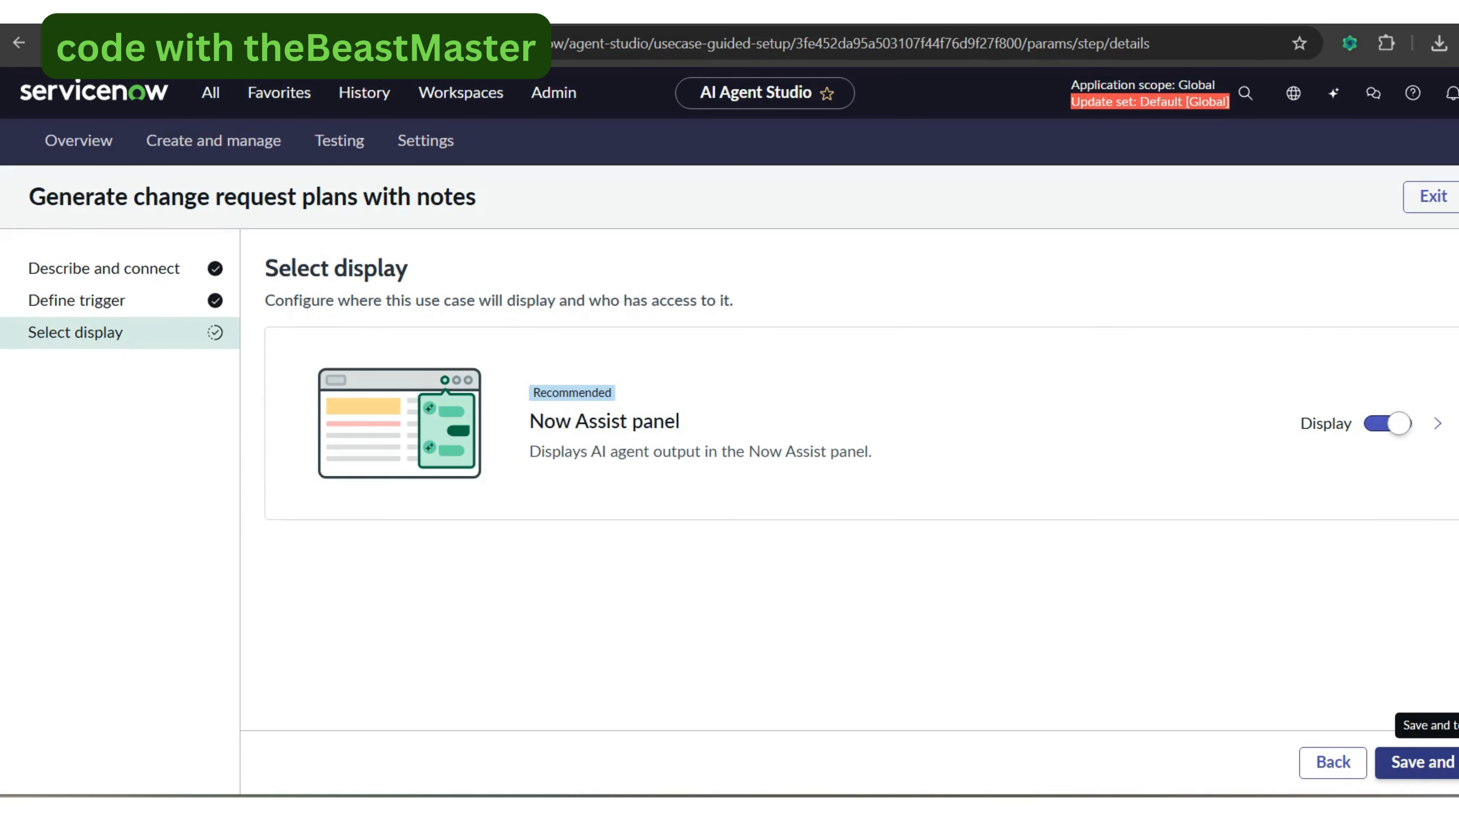
click(1402, 762)
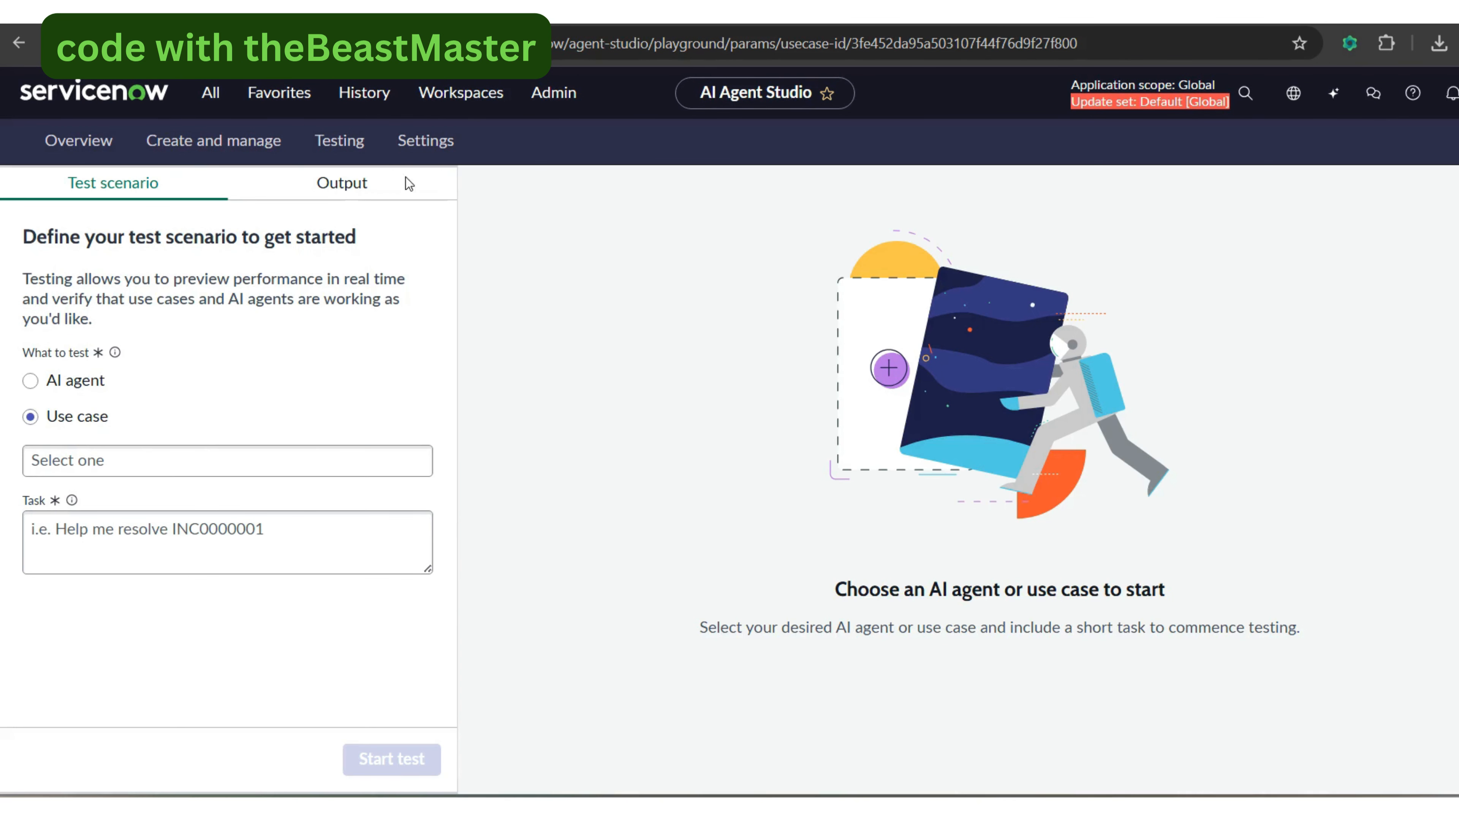
- Reopen the "Generate change request plans with notes" use case and check its connected AI agents and trigger
click(179, 148)
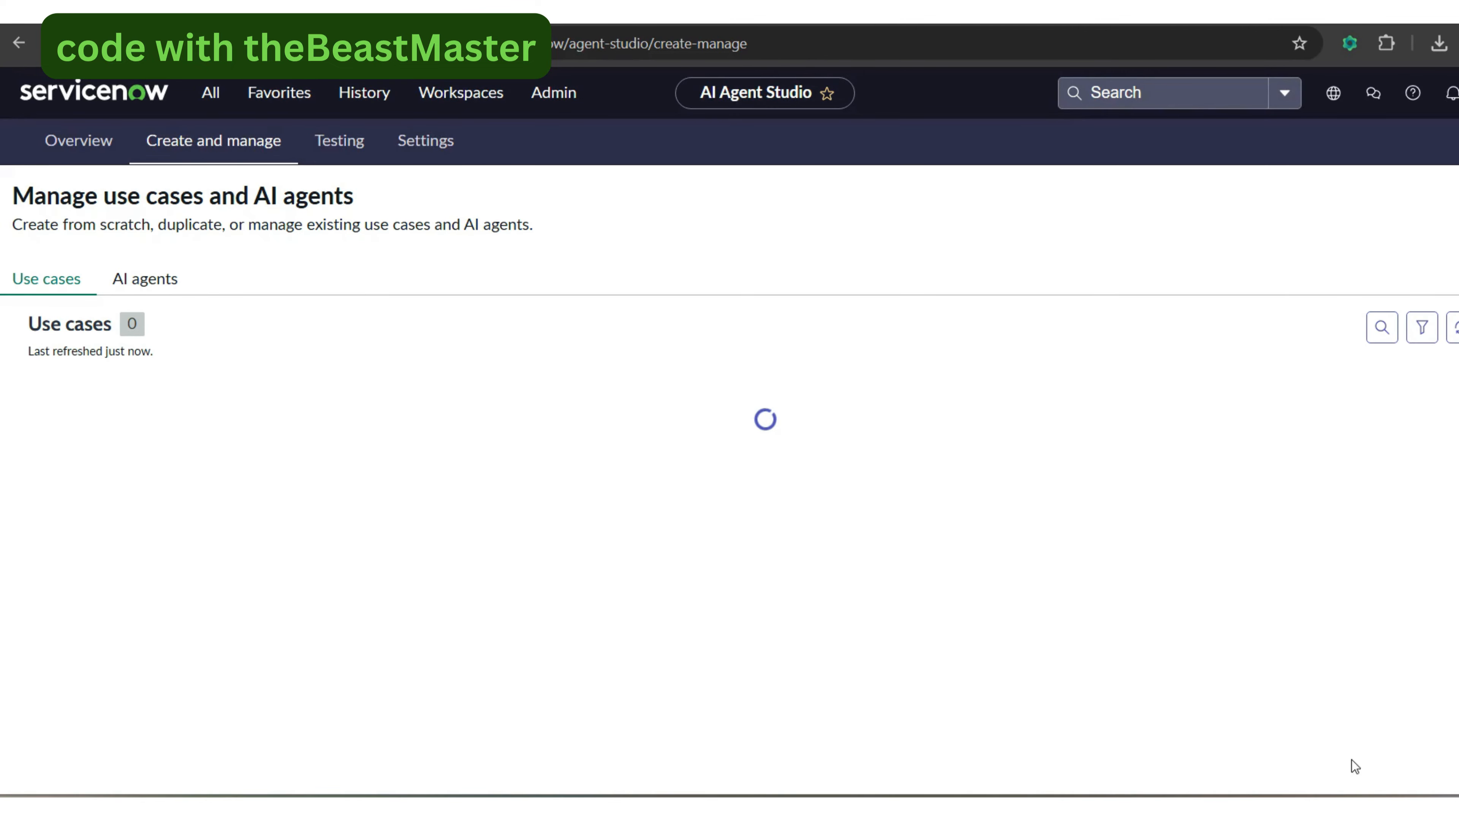
click(189, 436)
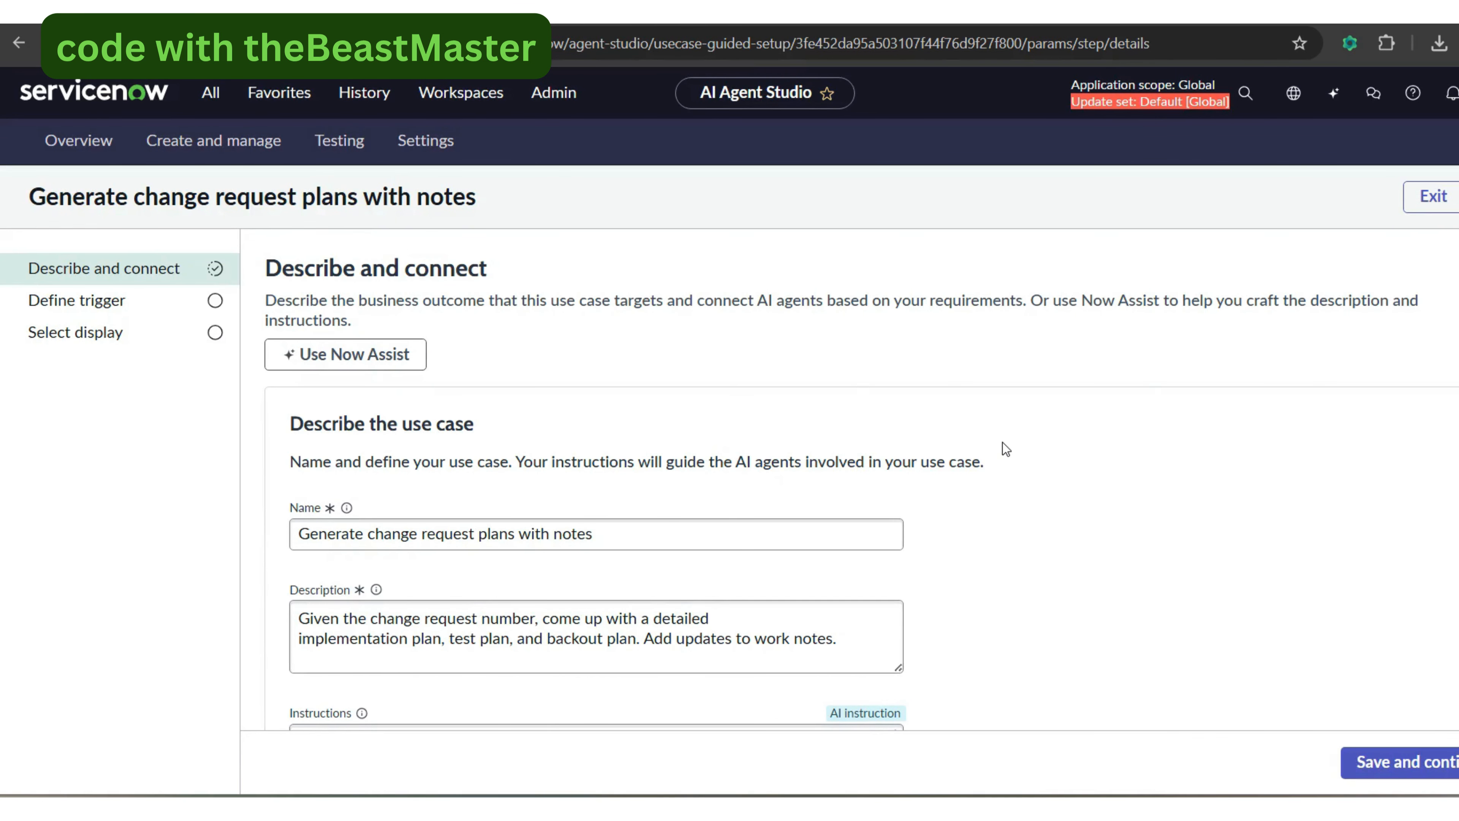
scroll(862, 480, down, 10)
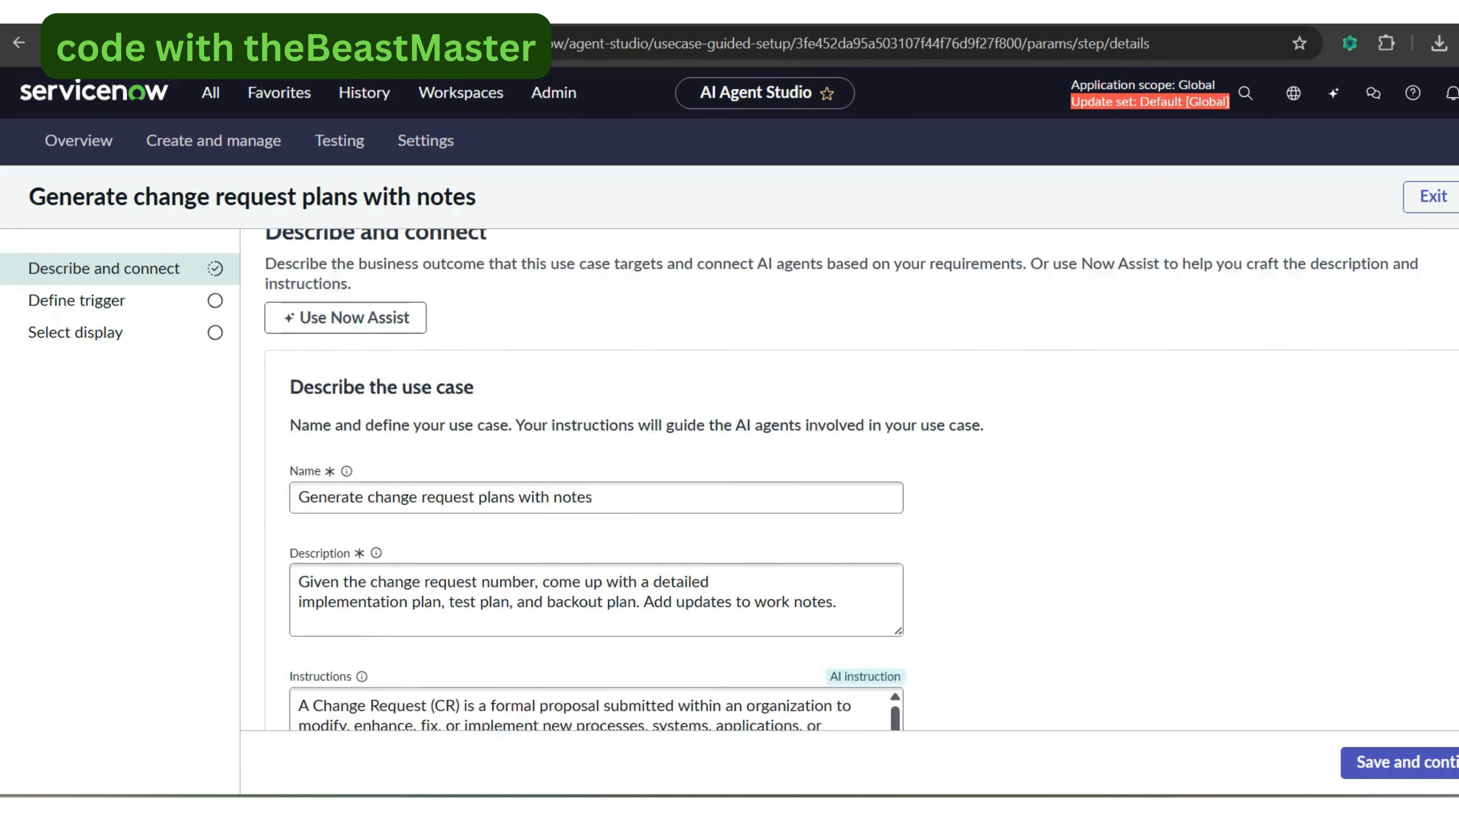
scroll(862, 480, down, 4)
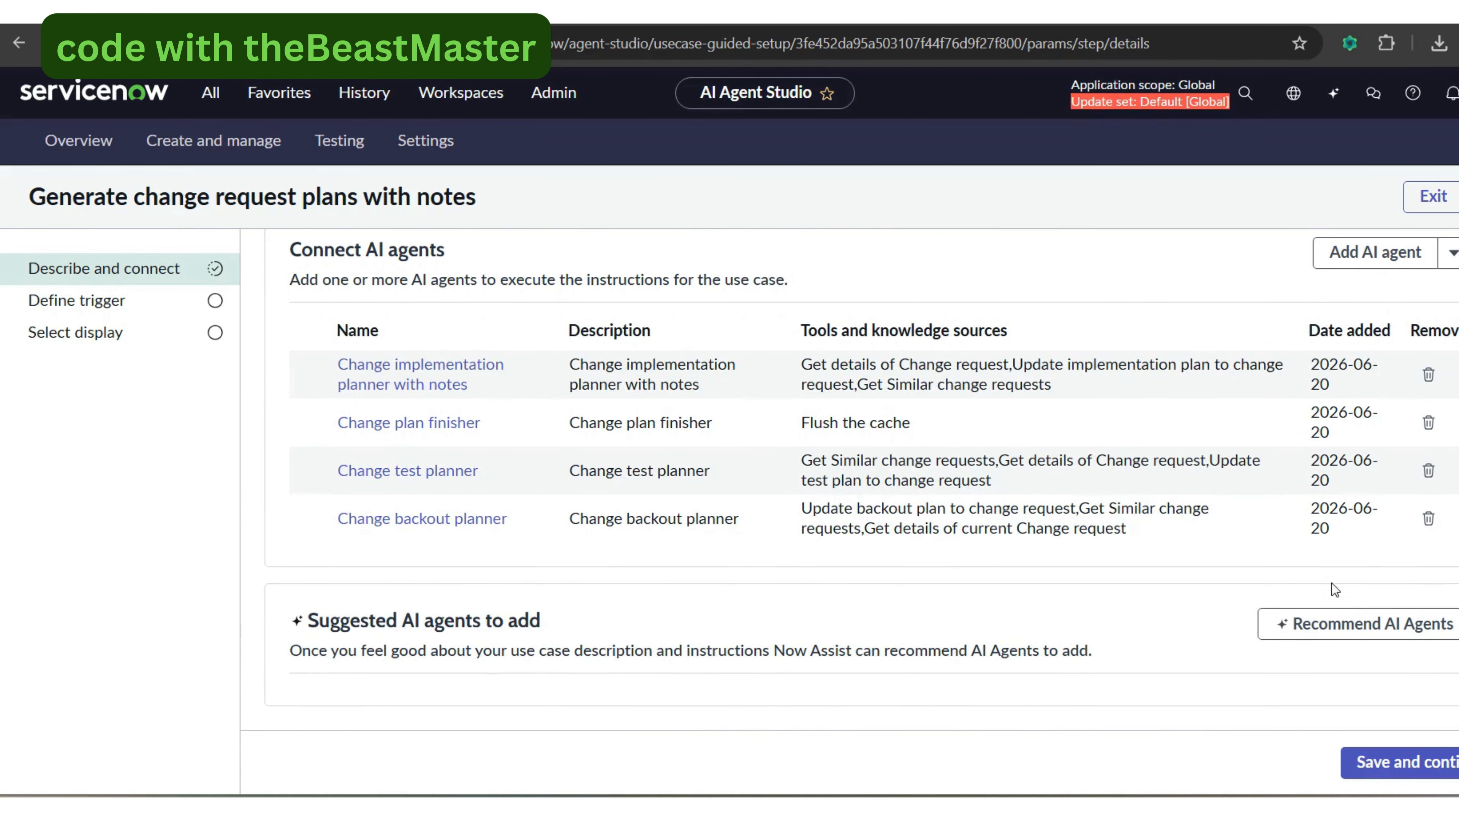
click(1344, 772)
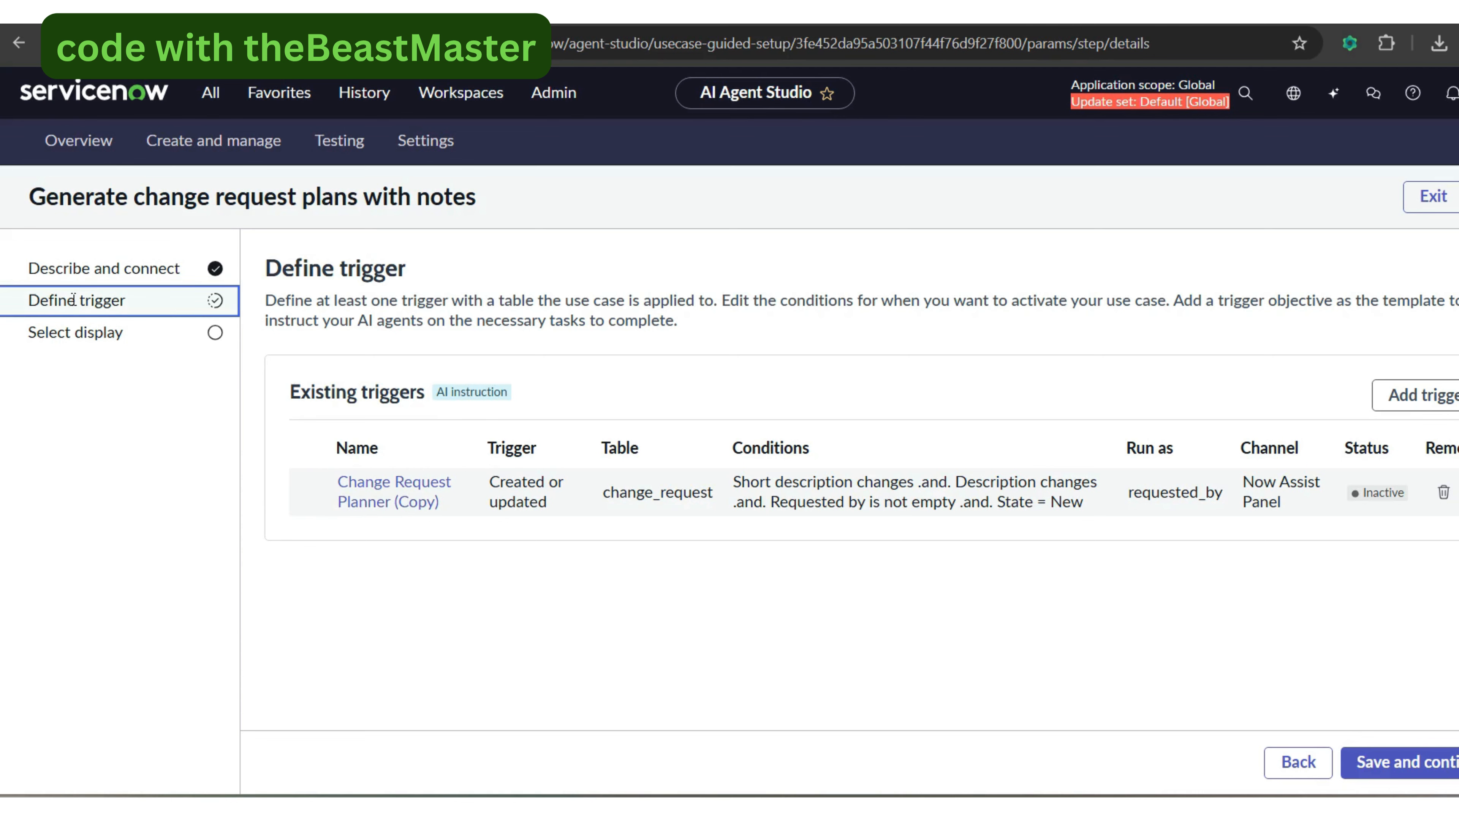
click(87, 266)
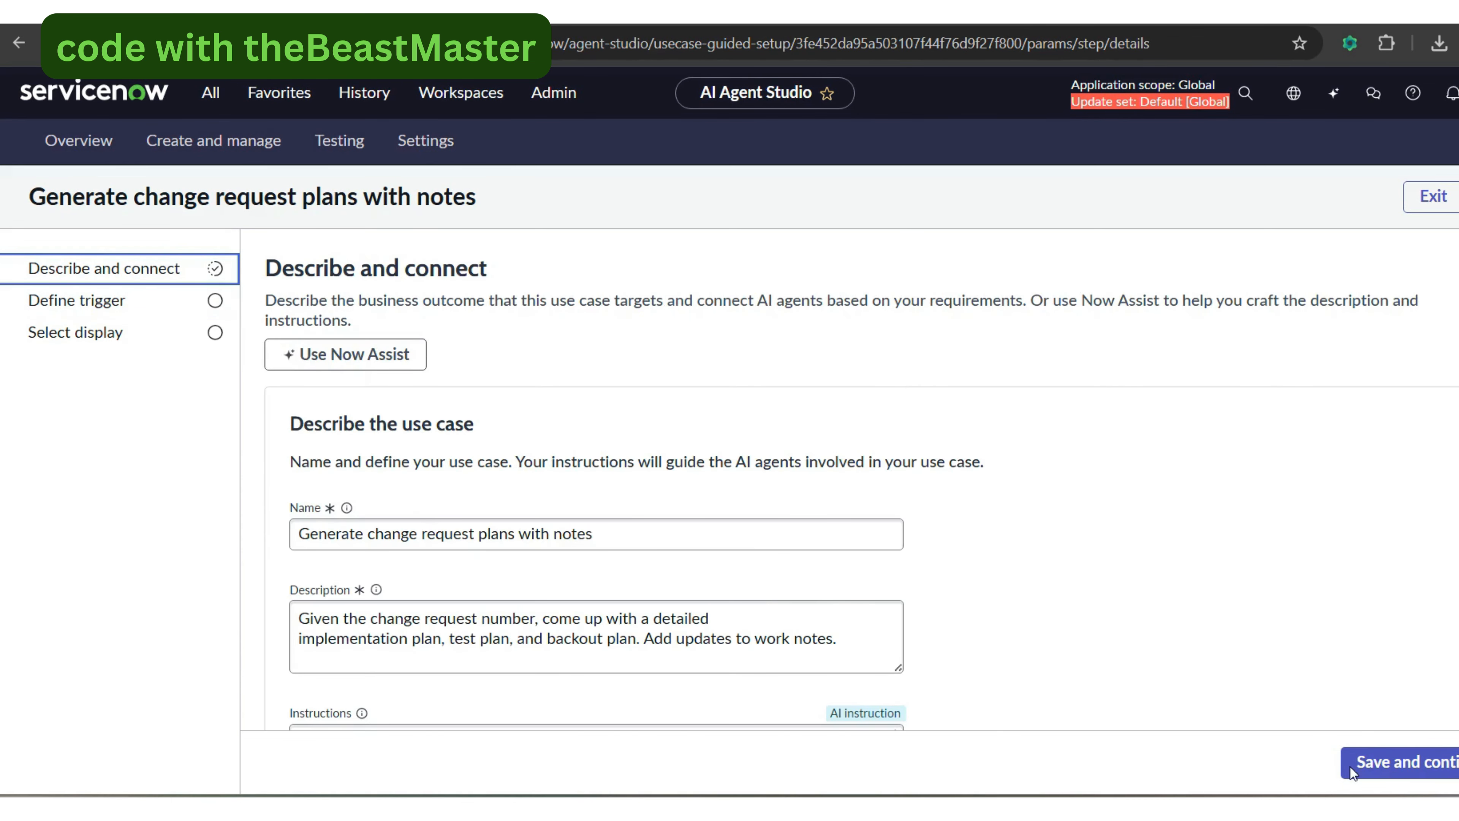
scroll(757, 508, down, 10)
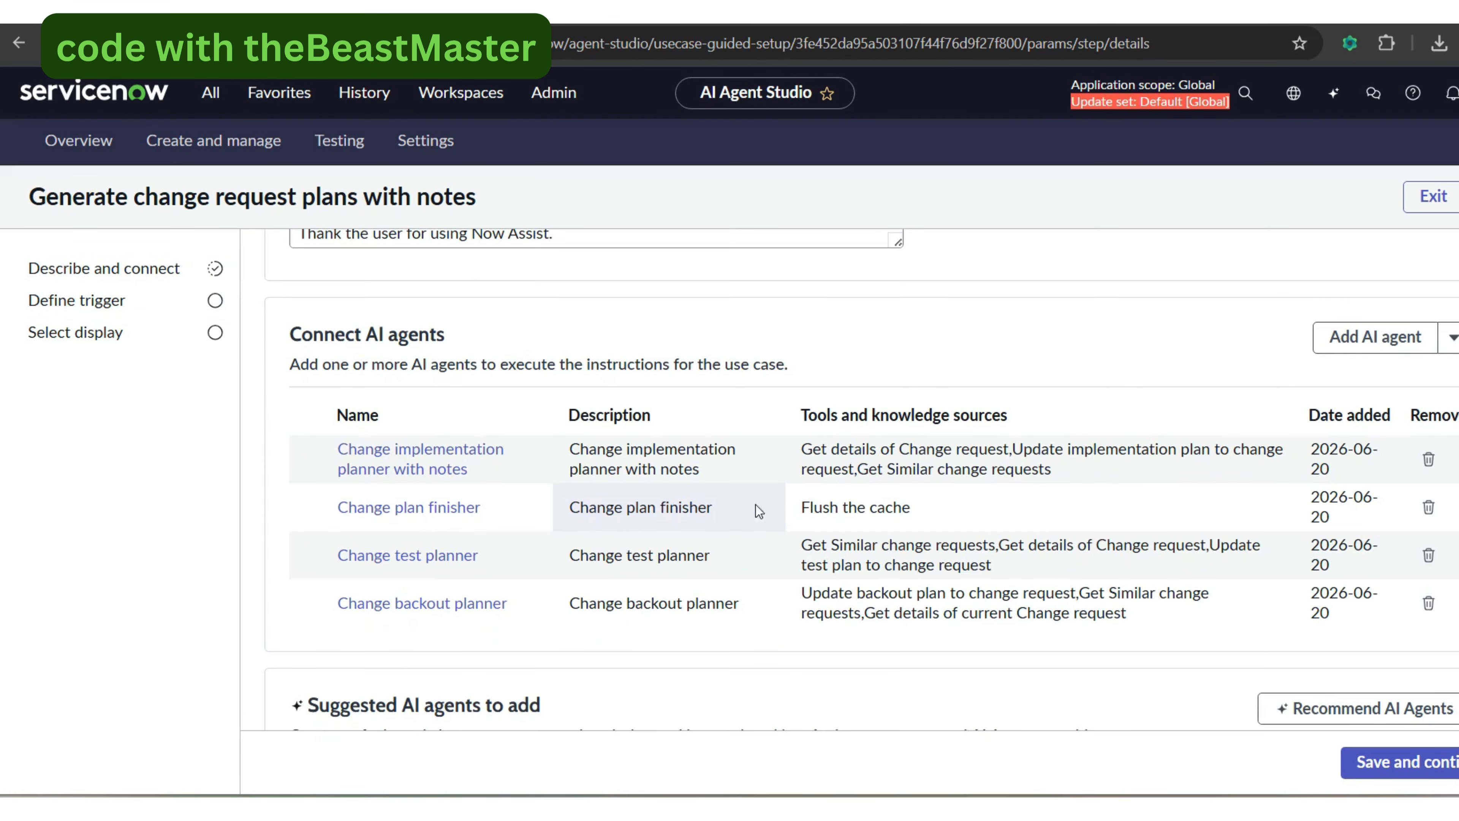
- Open the "Change implementation planner with notes" agent at the script tools in its tools and information
click(444, 472)
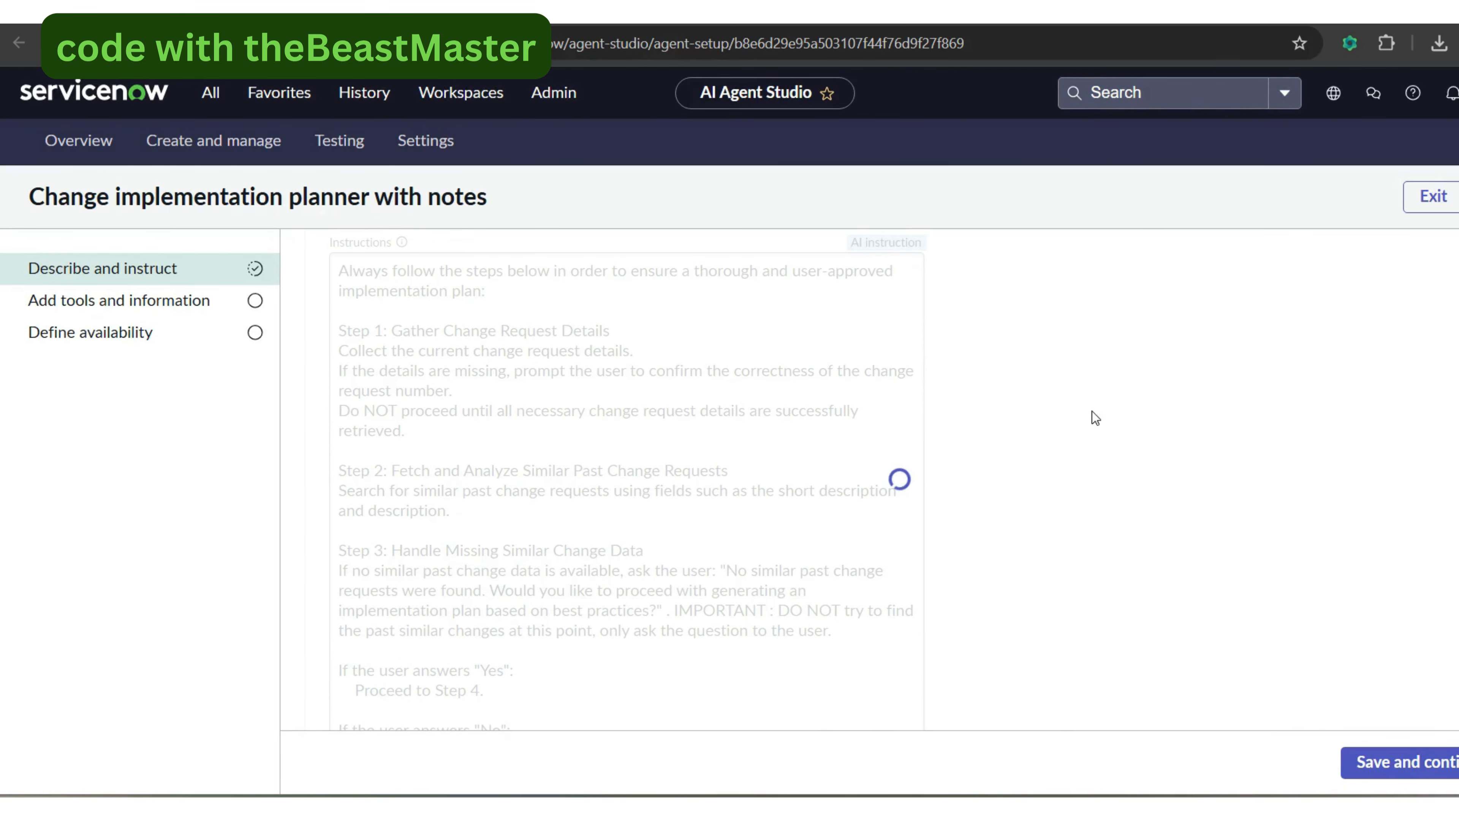
click(123, 308)
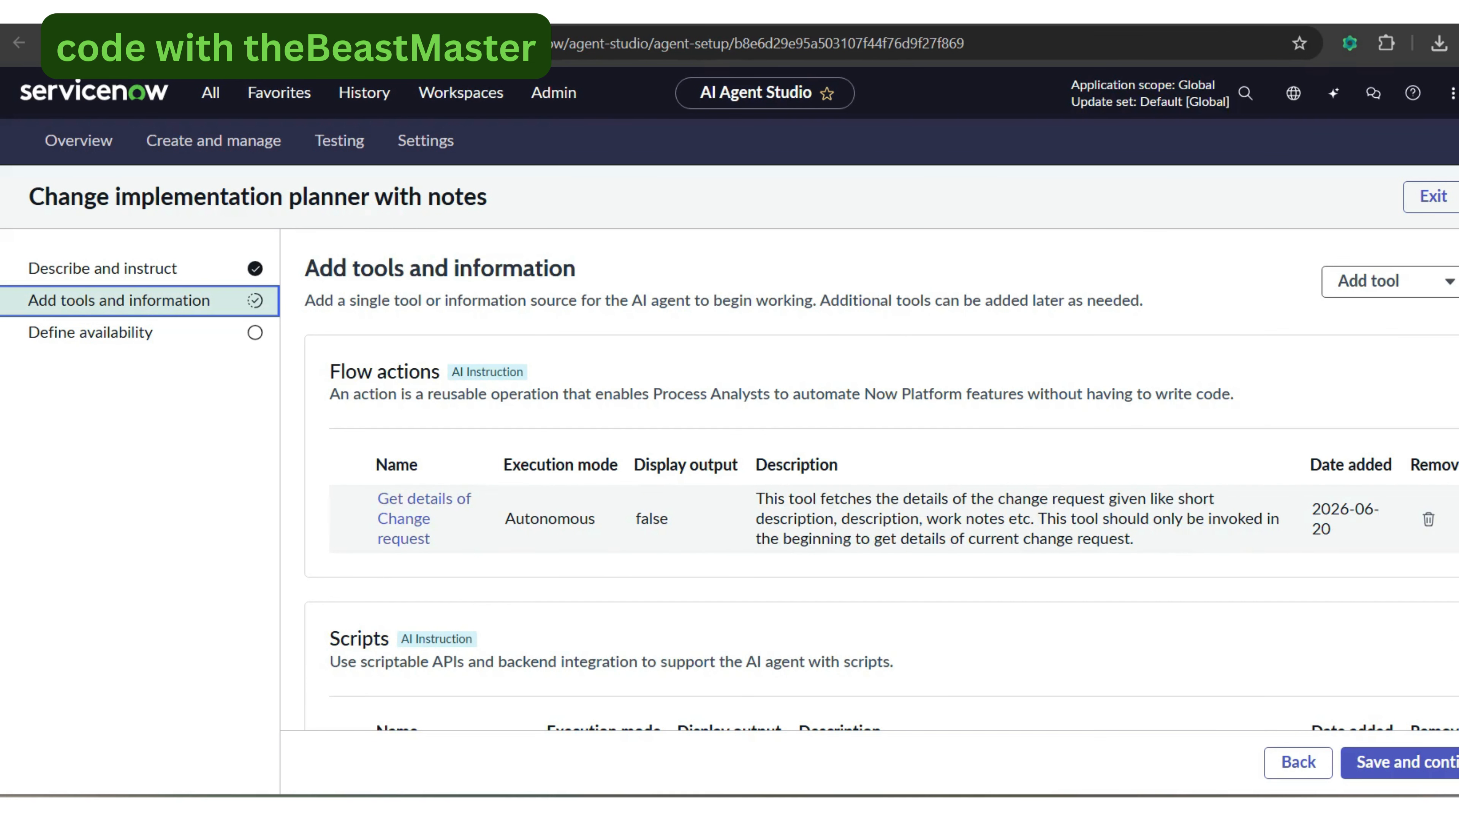
scroll(881, 480, down, 5)
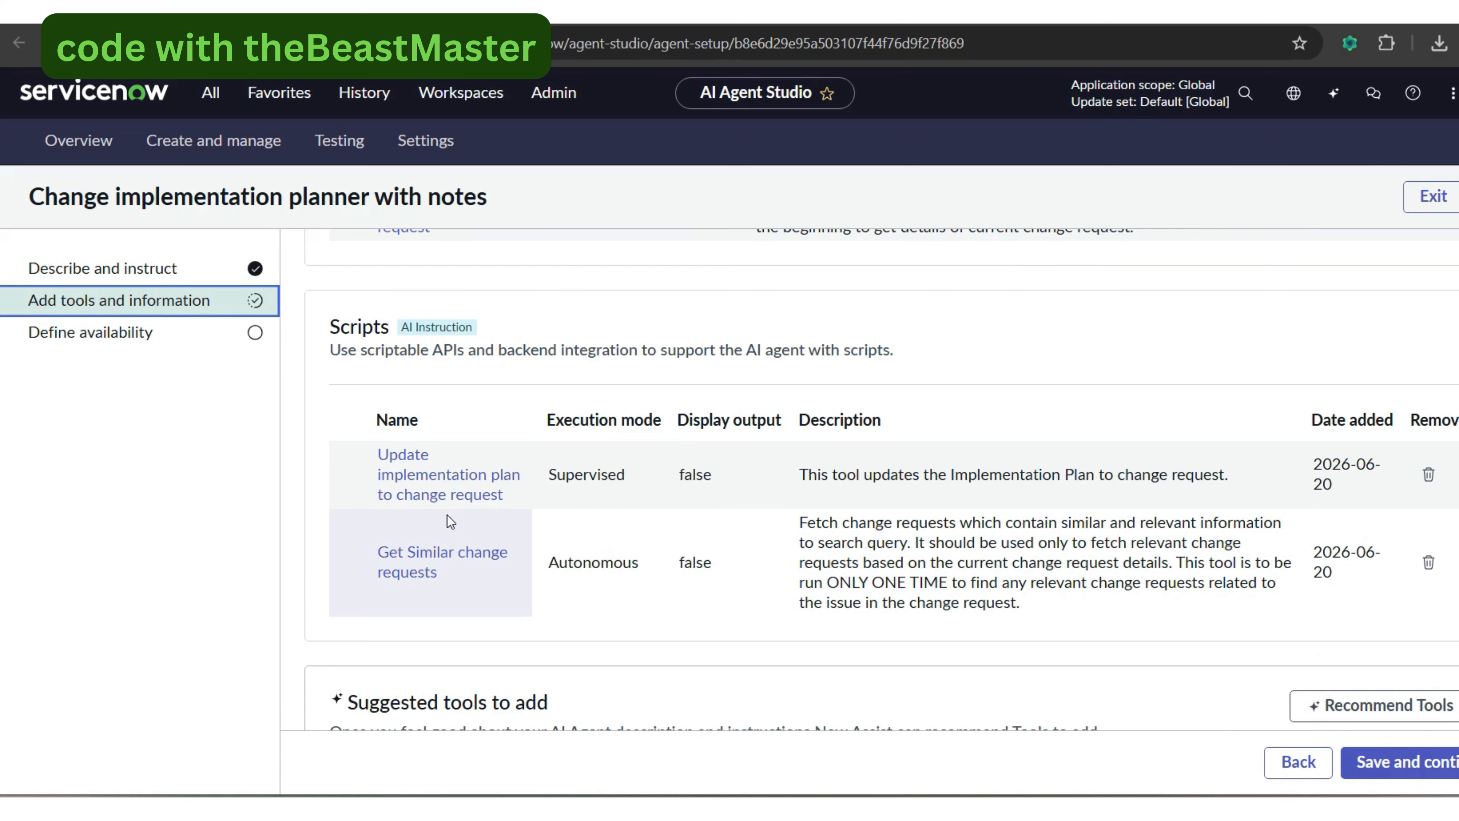
- Examine the inputs and code of the "Update implementation plan to change request" script, leaving it without edits
click(428, 499)
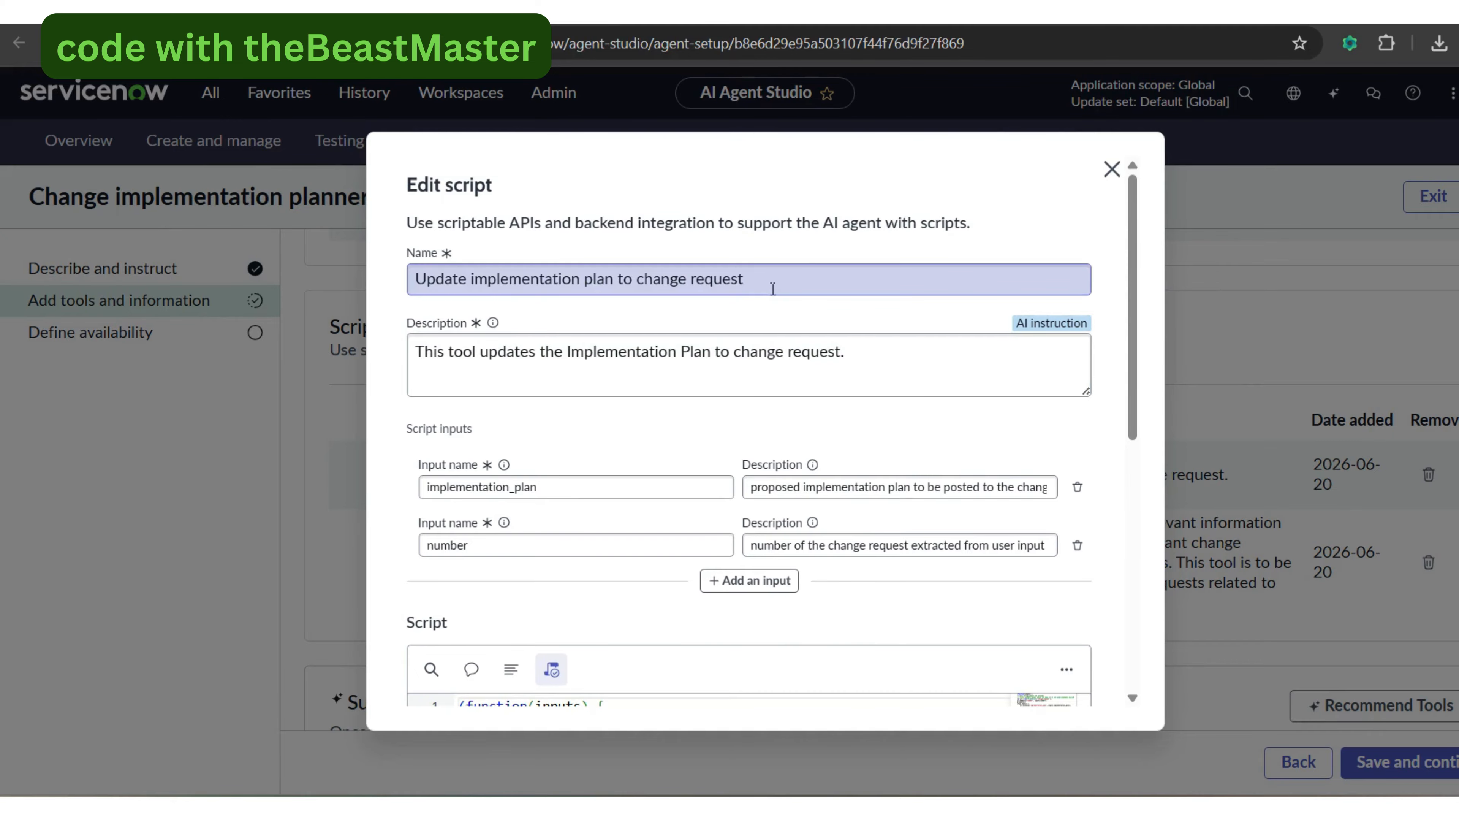
drag(1137, 303, 1148, 484)
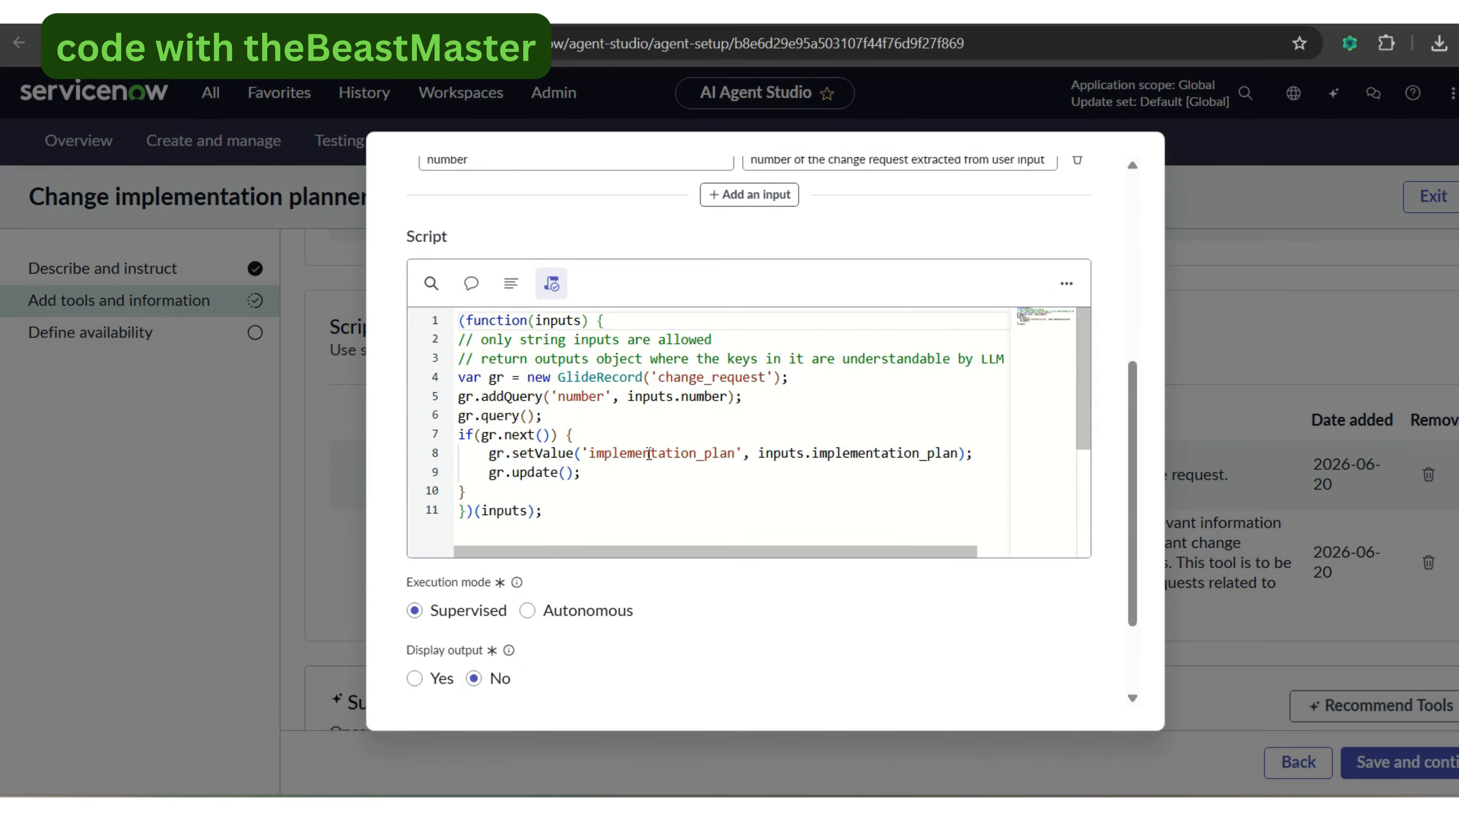
double_click(649, 454)
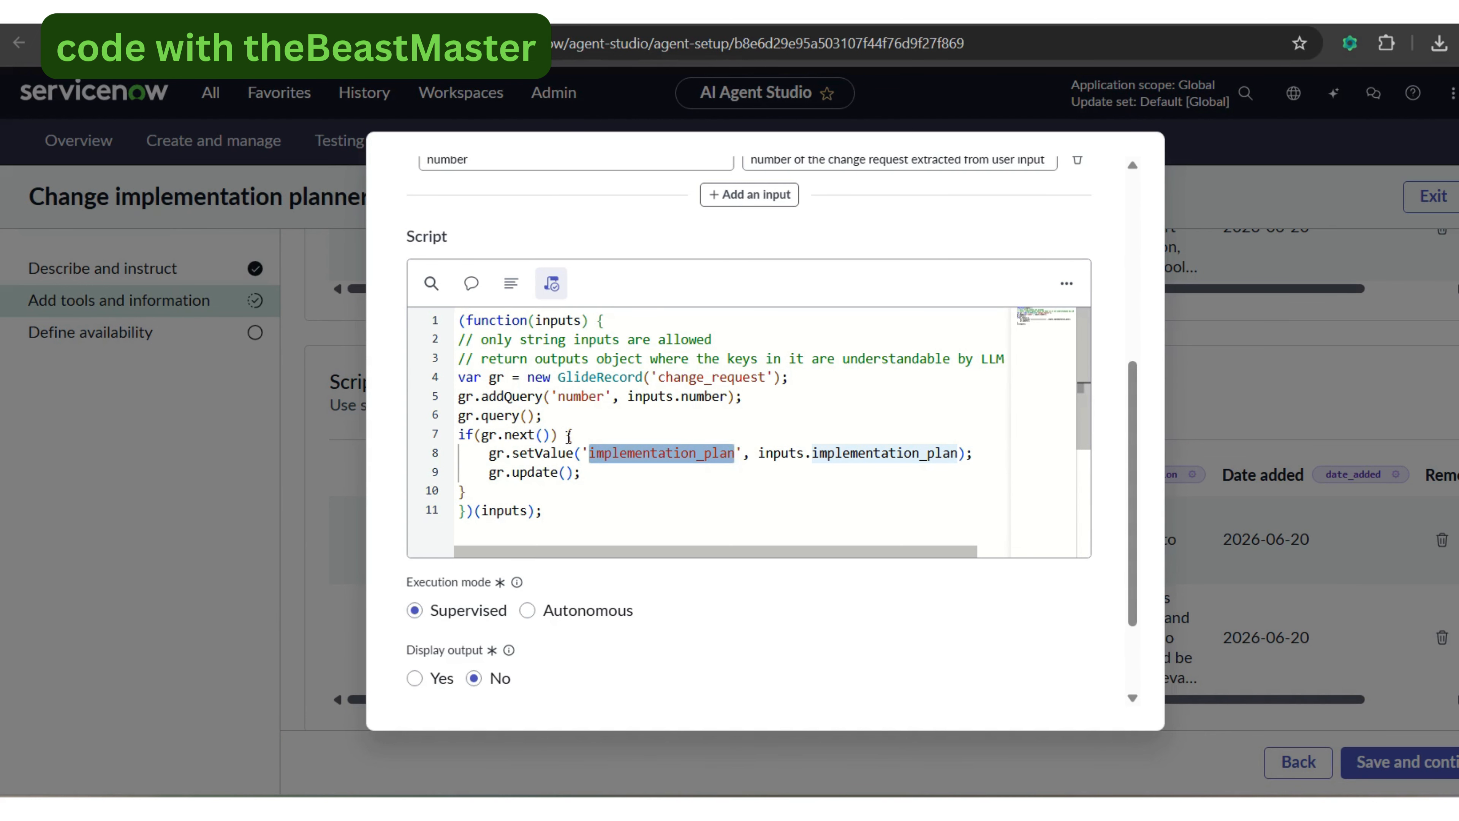
scroll(1144, 296, up, 1)
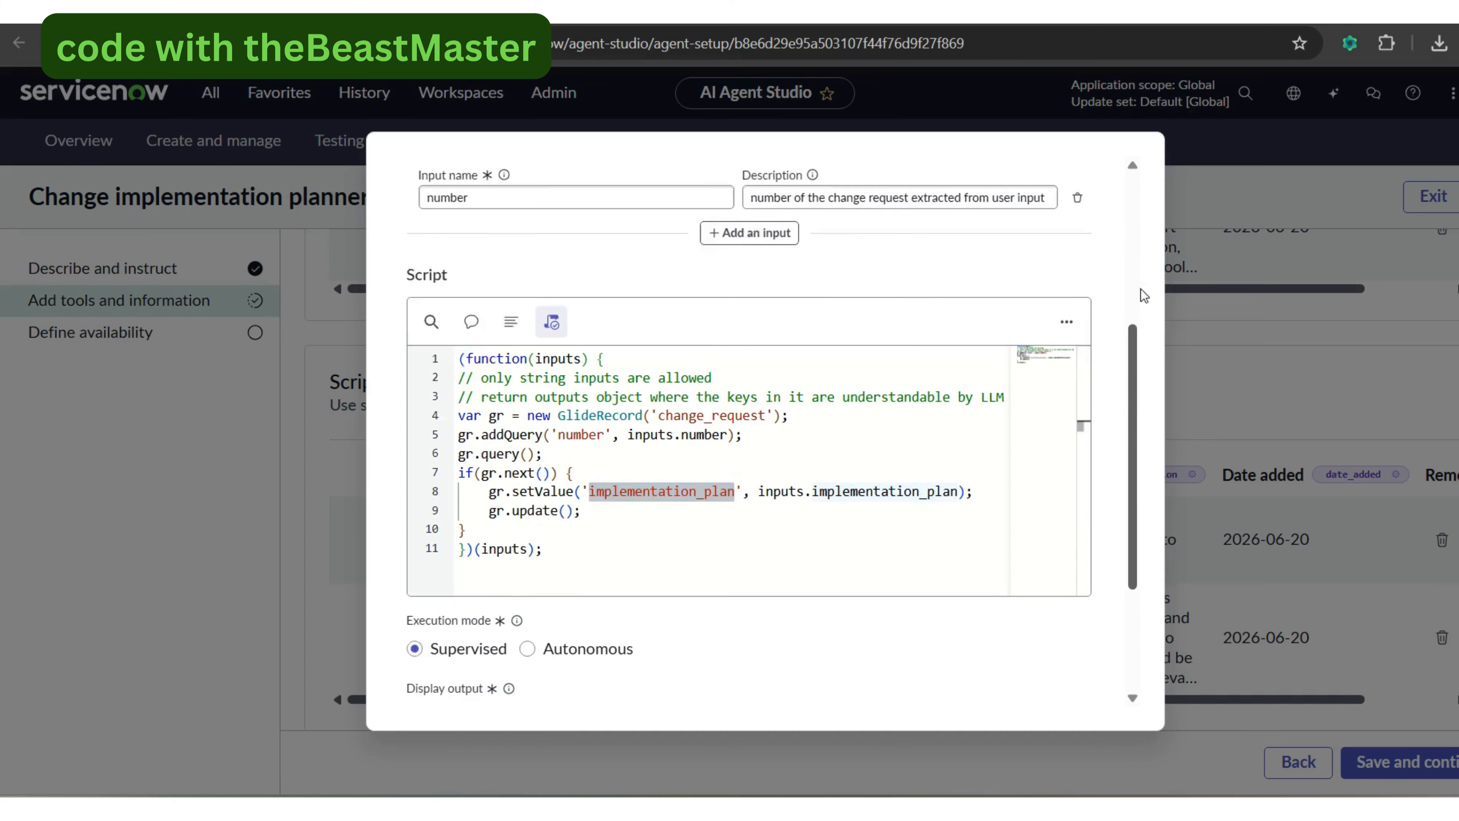
scroll(1144, 296, up, 6)
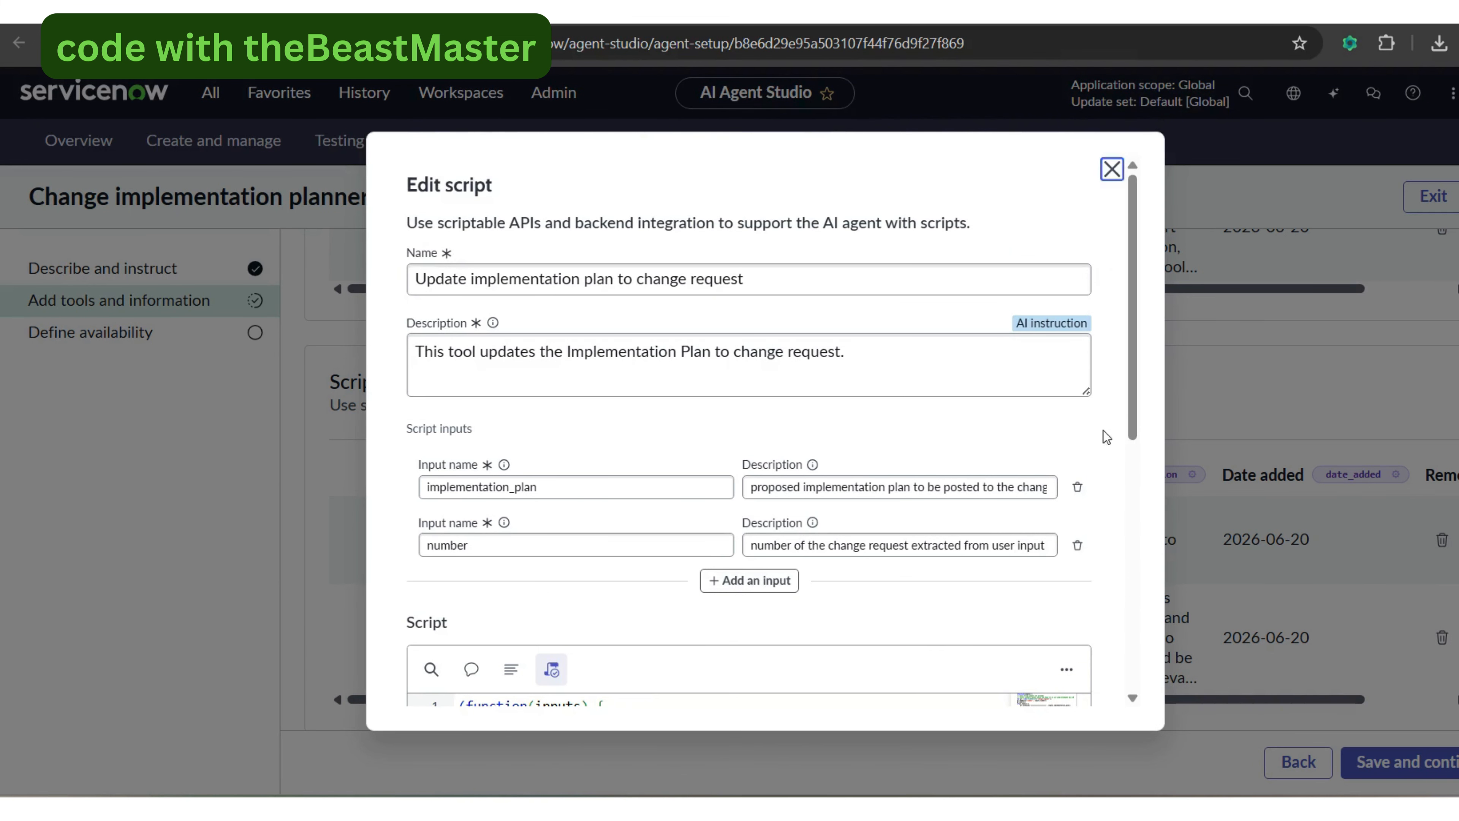
key(Escape)
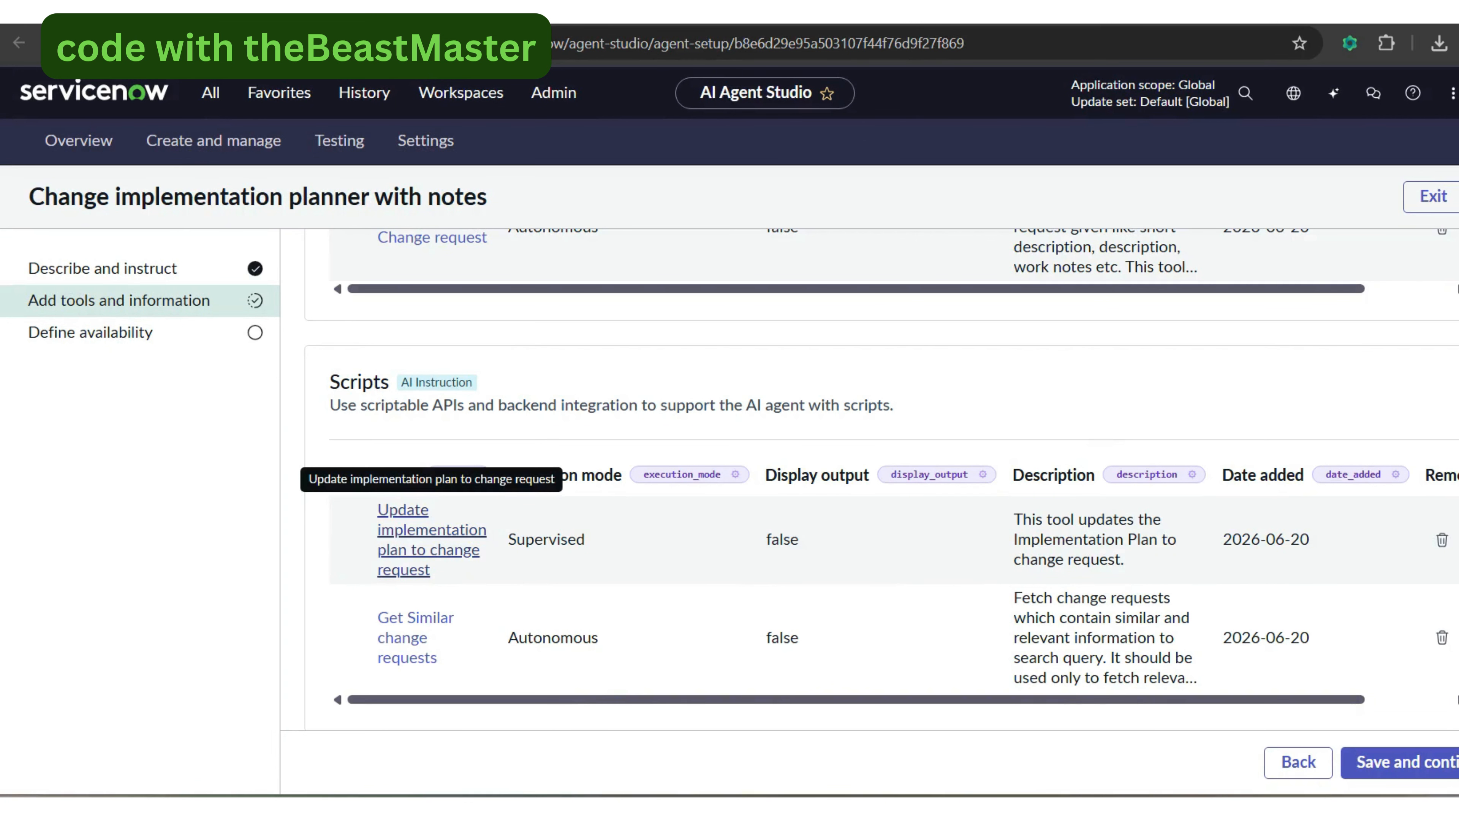
- Start a script tool named "Update implementation plan to change request and add Work notes", with a matching description and an implementation_plan input
scroll(879, 477, up, 5)
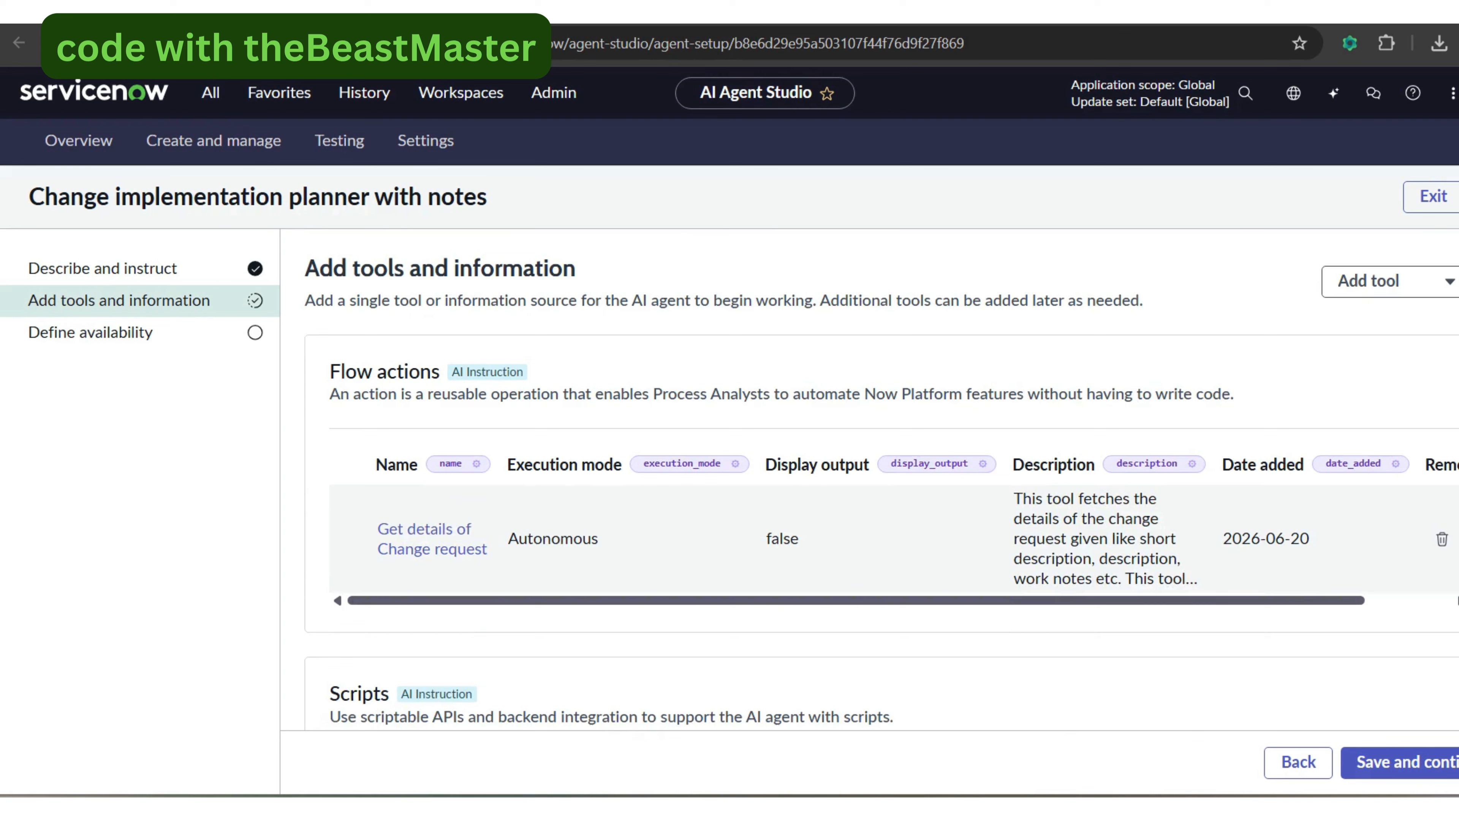
click(1357, 288)
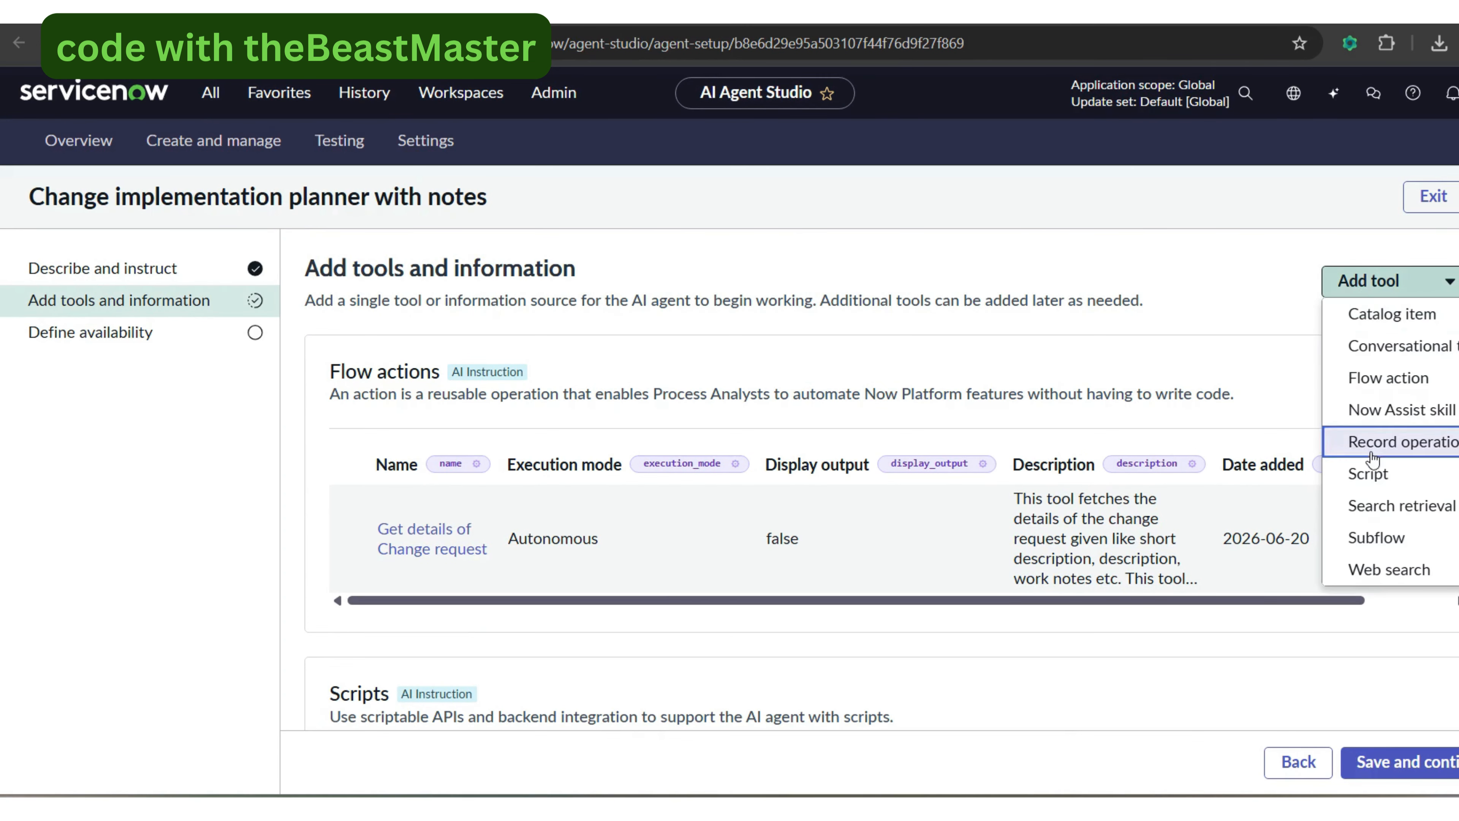
click(1372, 474)
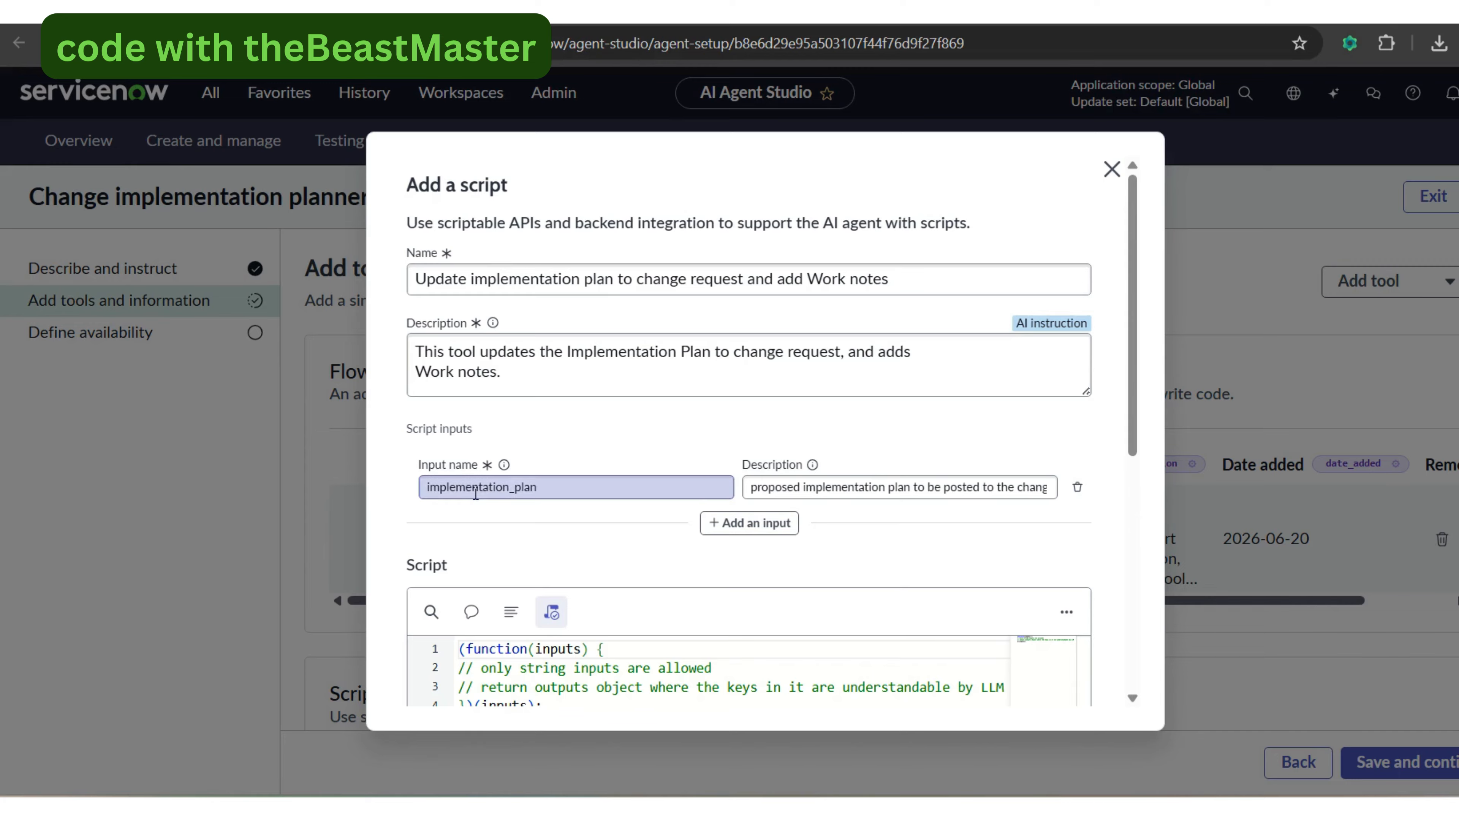
- Add a second script input named "number", described as "number of the change request extracted from user input"
click(725, 520)
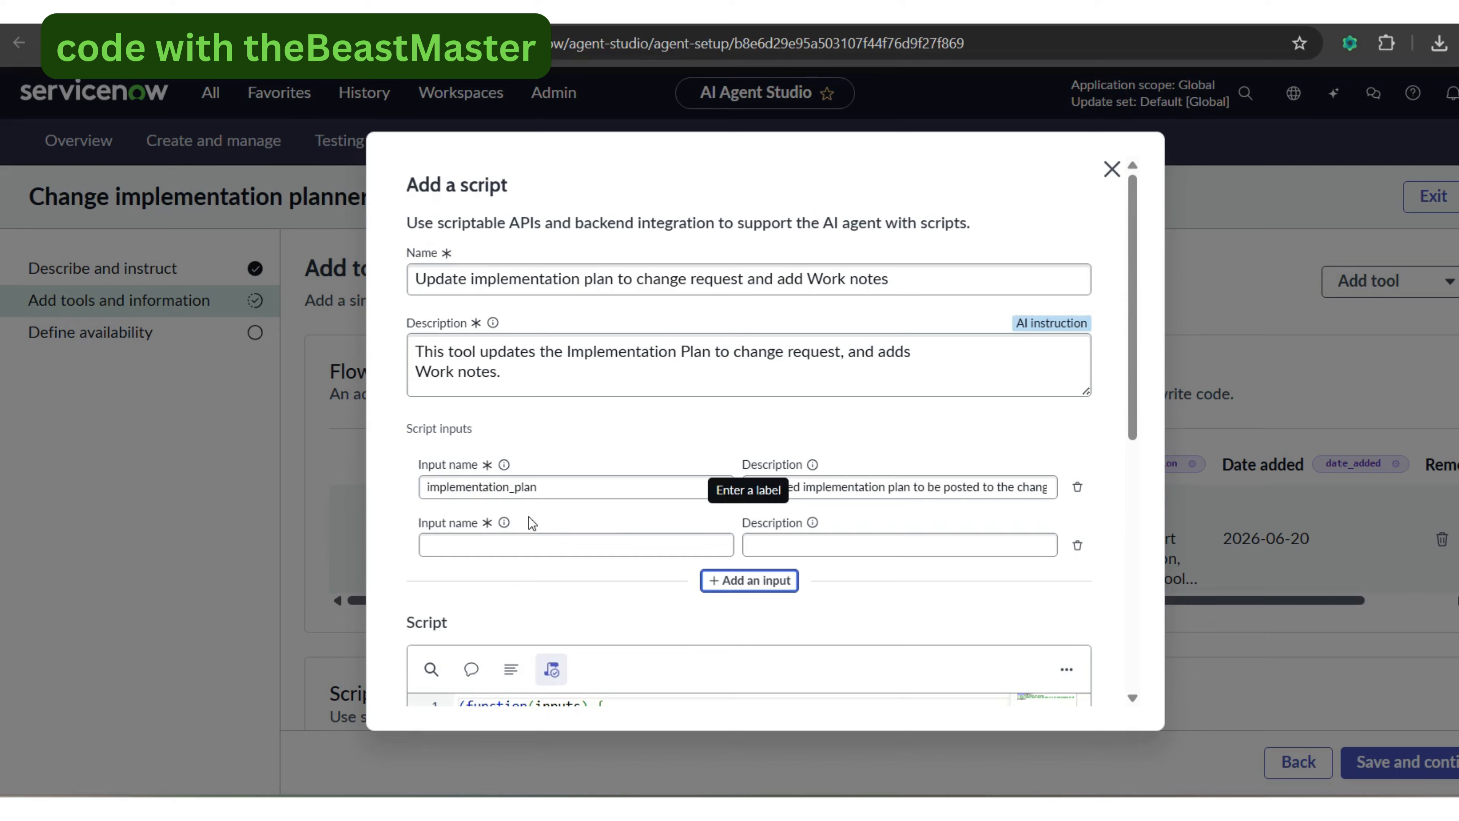
click(511, 544)
text(number)
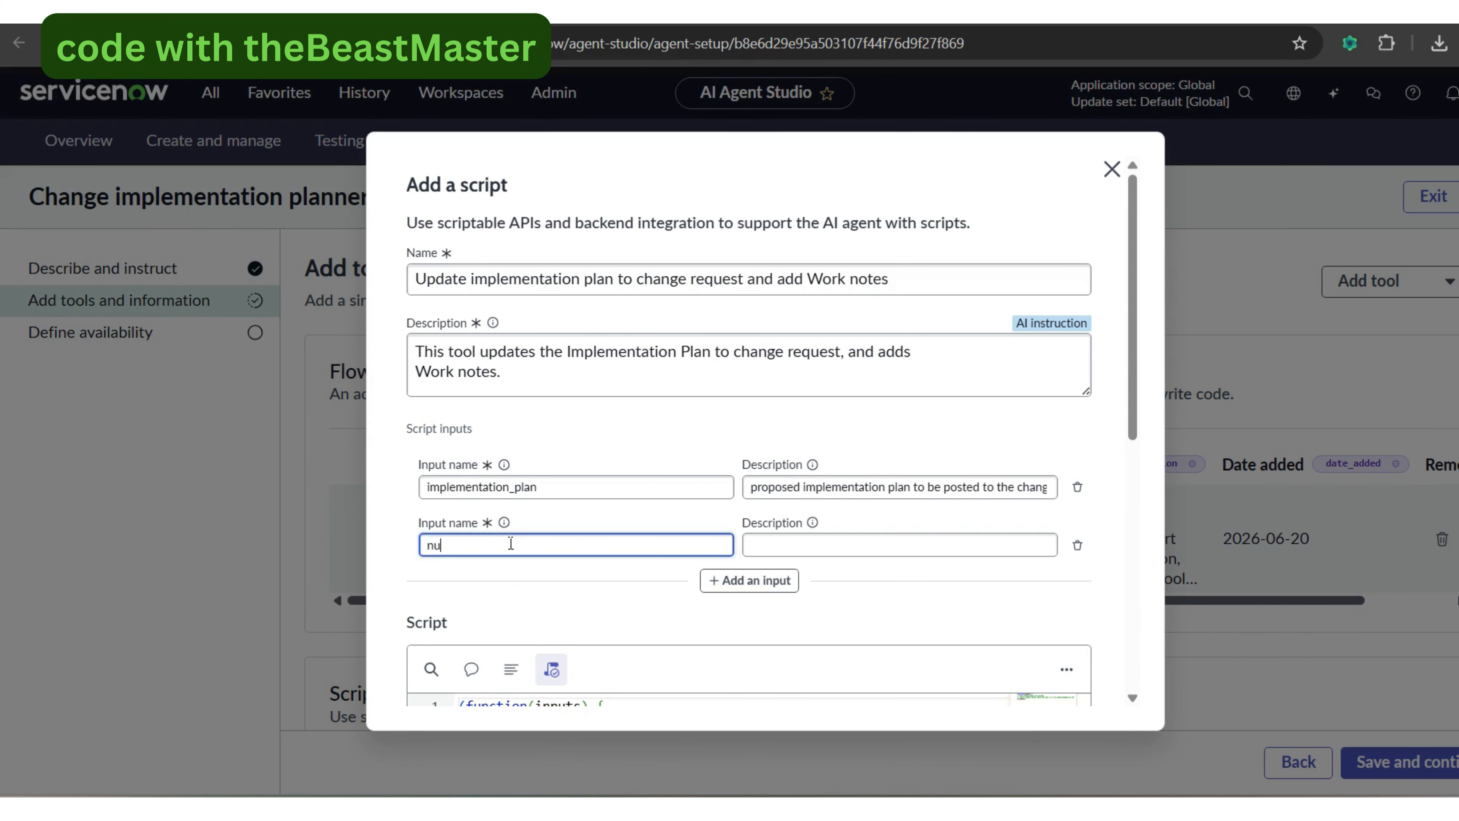
click(775, 542)
text(implementation plan to be posted to the change request)
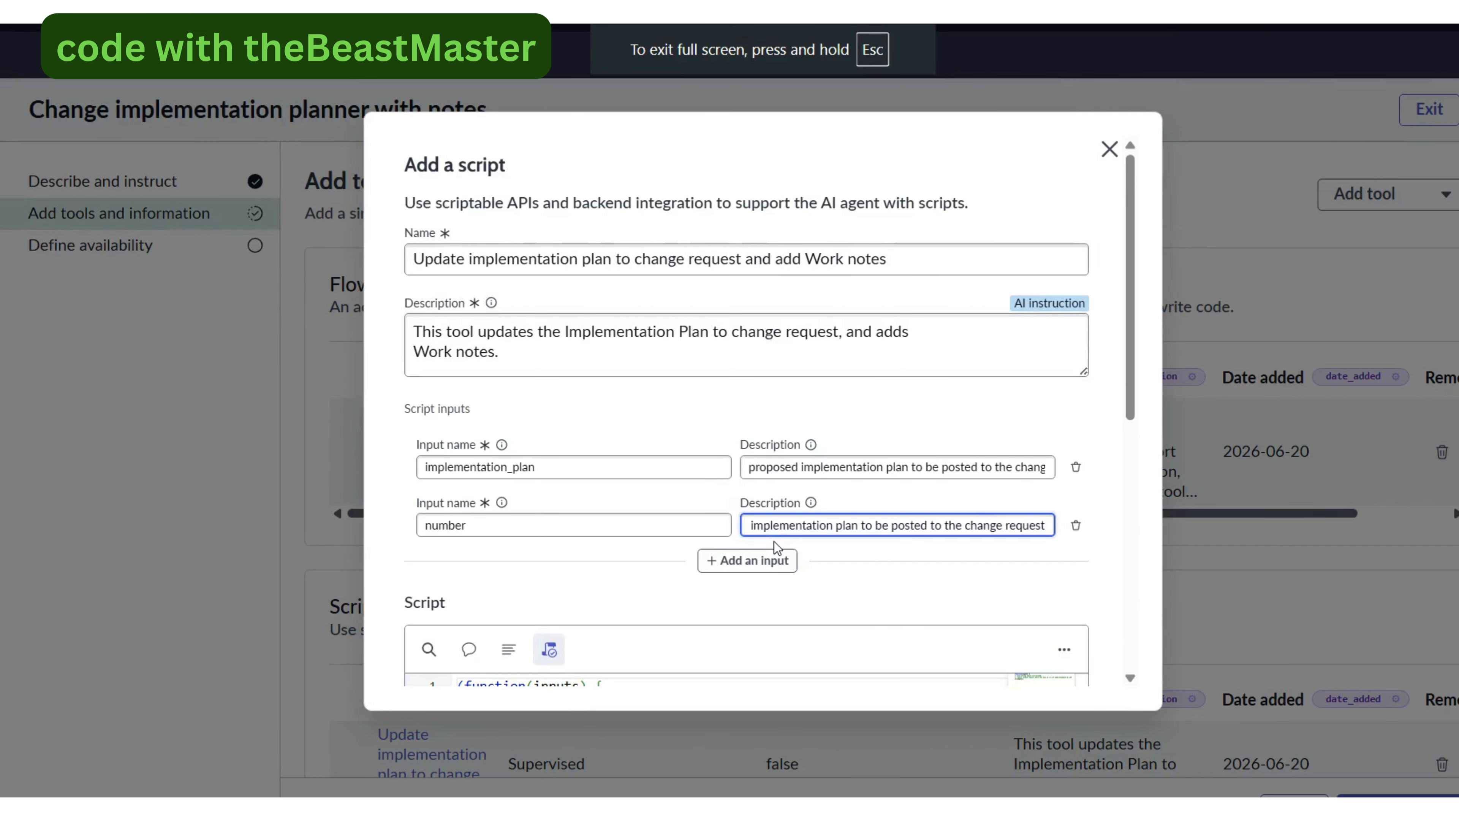
click(799, 528)
key(Home)
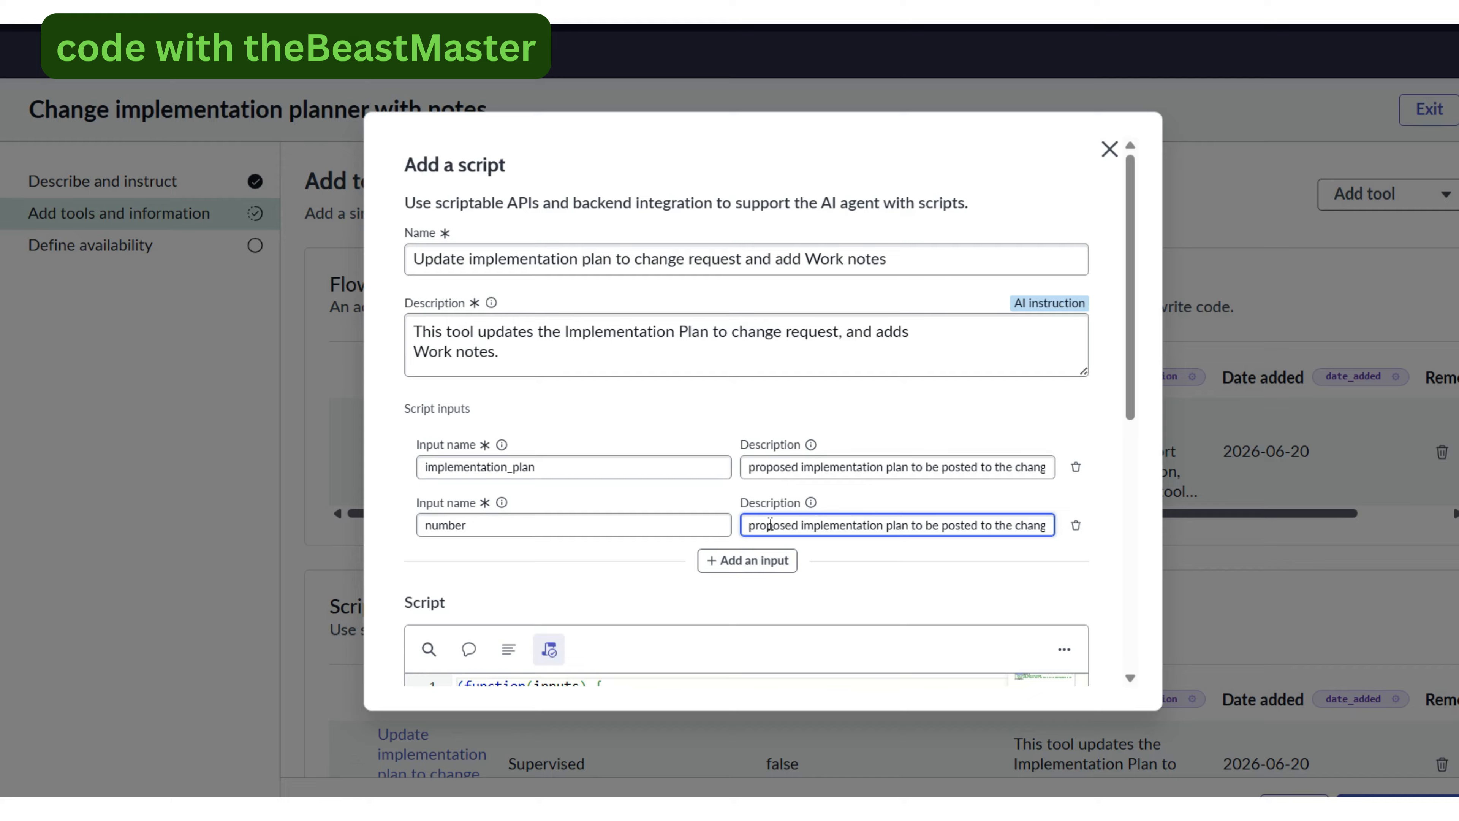
key(ctrl+a)
key(BackSpace)
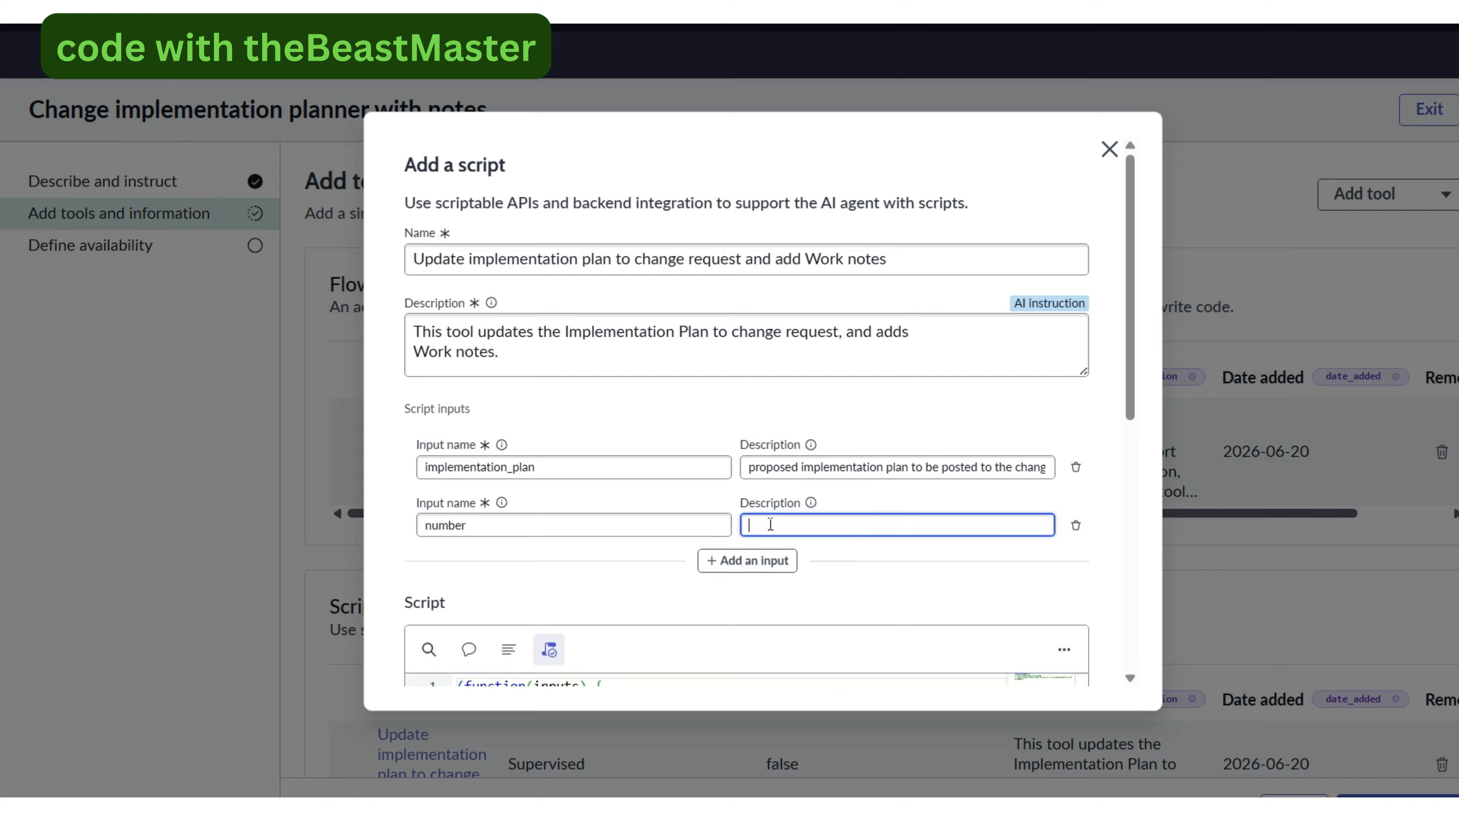
- Script the change request update to write inputs.implementation_plan into implementation_plan and work_notes, and add the tool as Supervised with display output No
drag(1131, 251, 1133, 331)
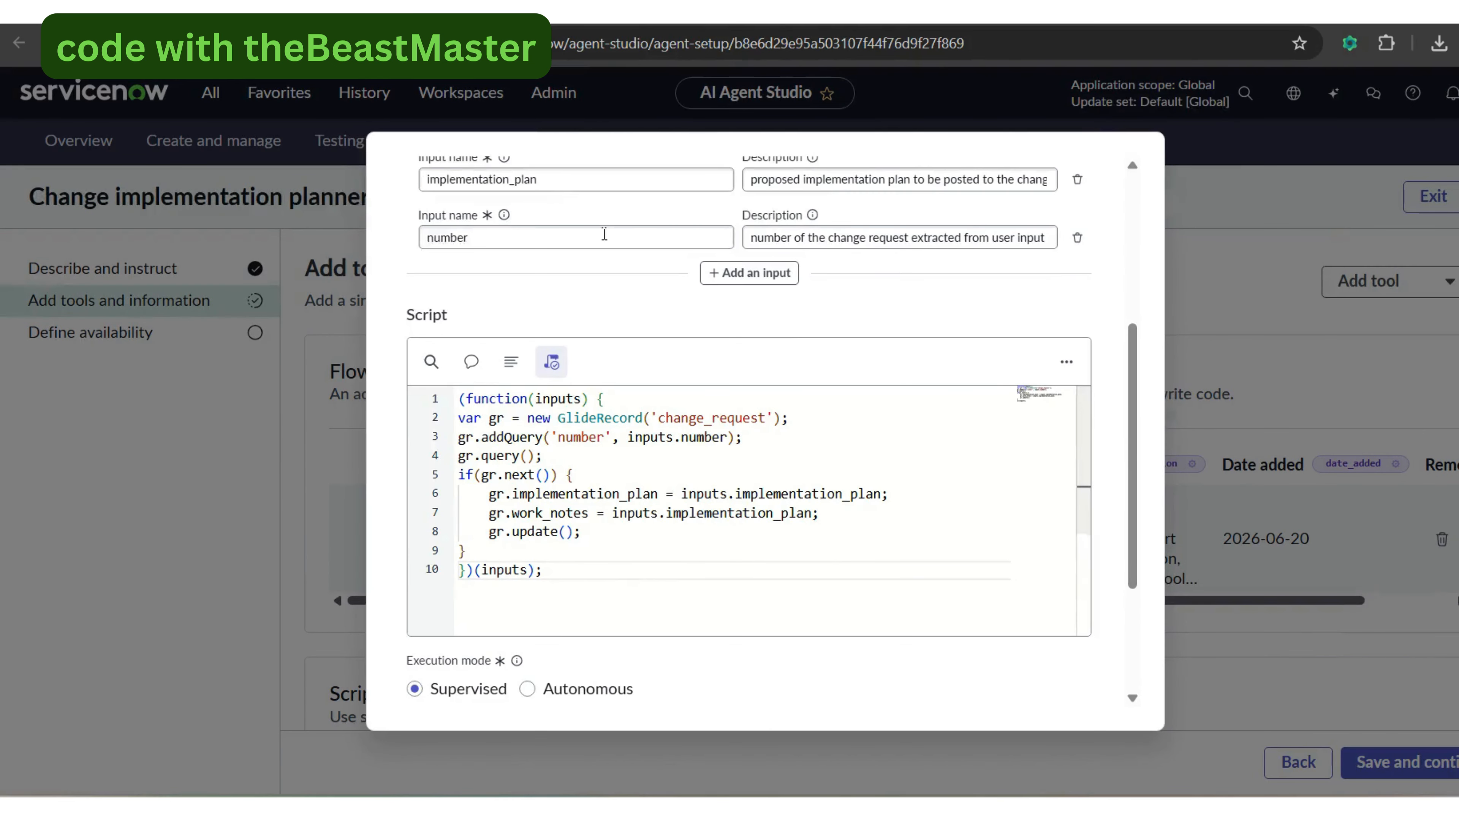
double_click(490, 179)
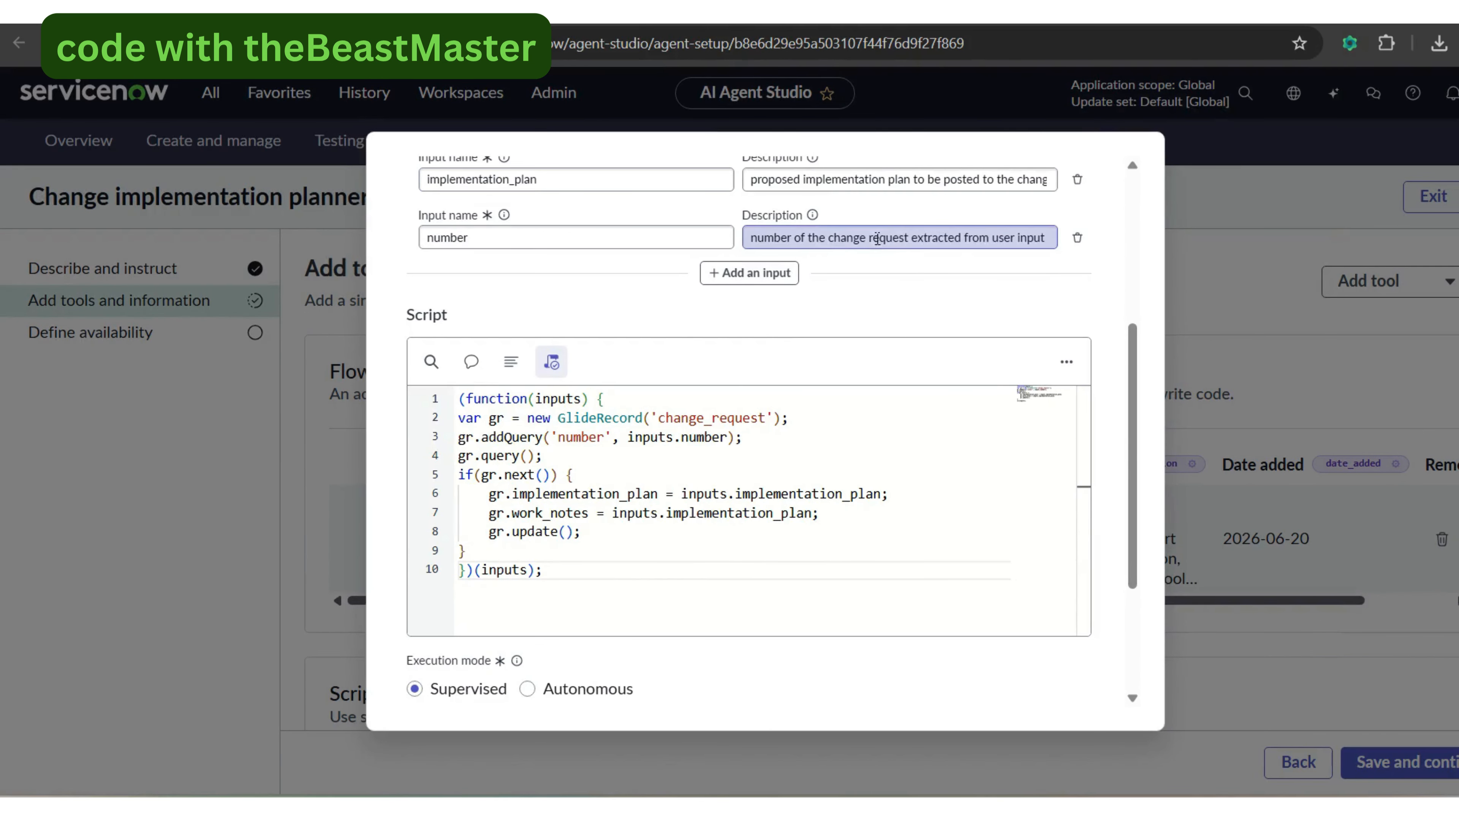
drag(1137, 417, 1141, 402)
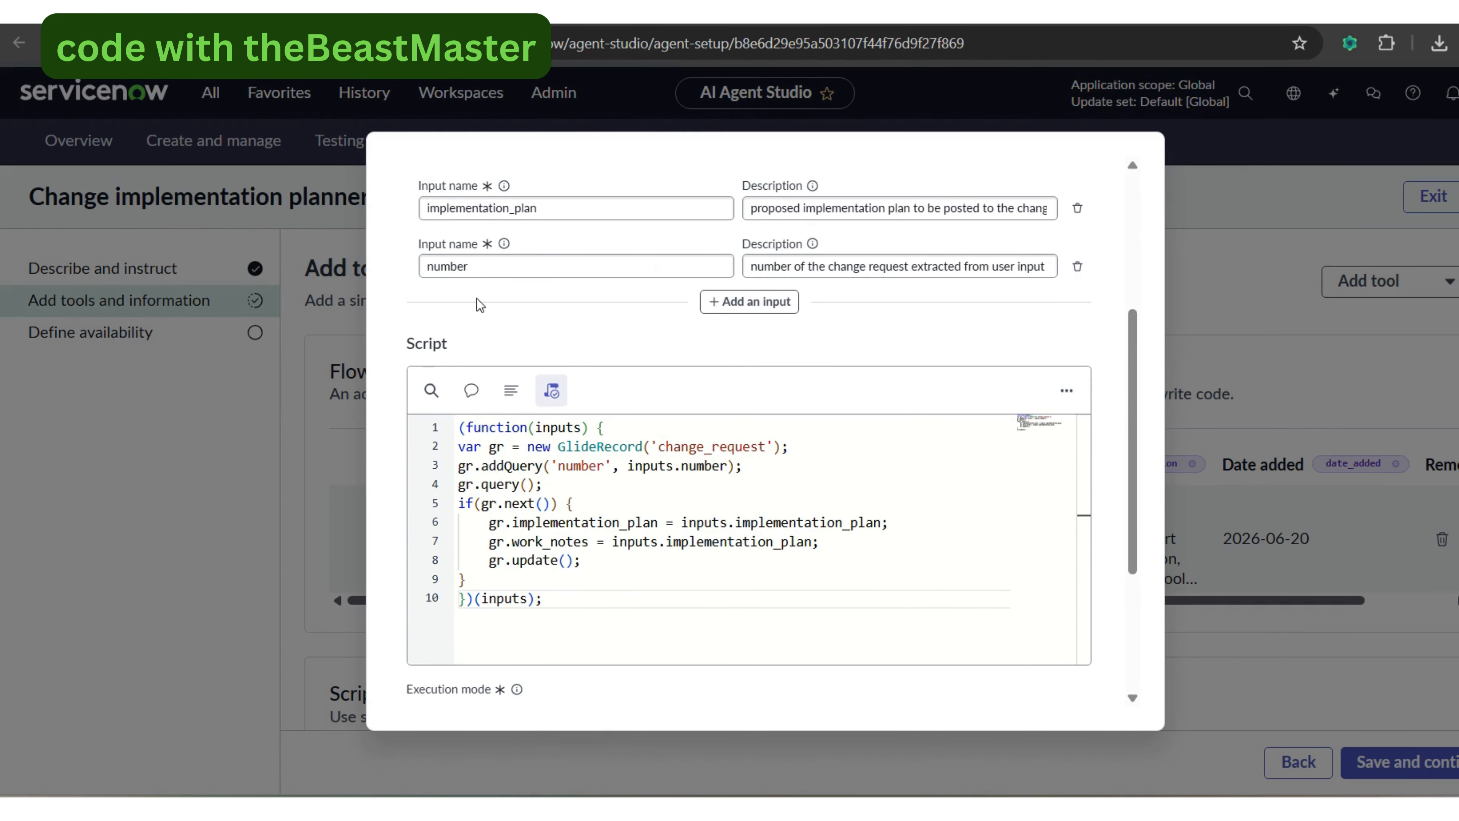
double_click(452, 265)
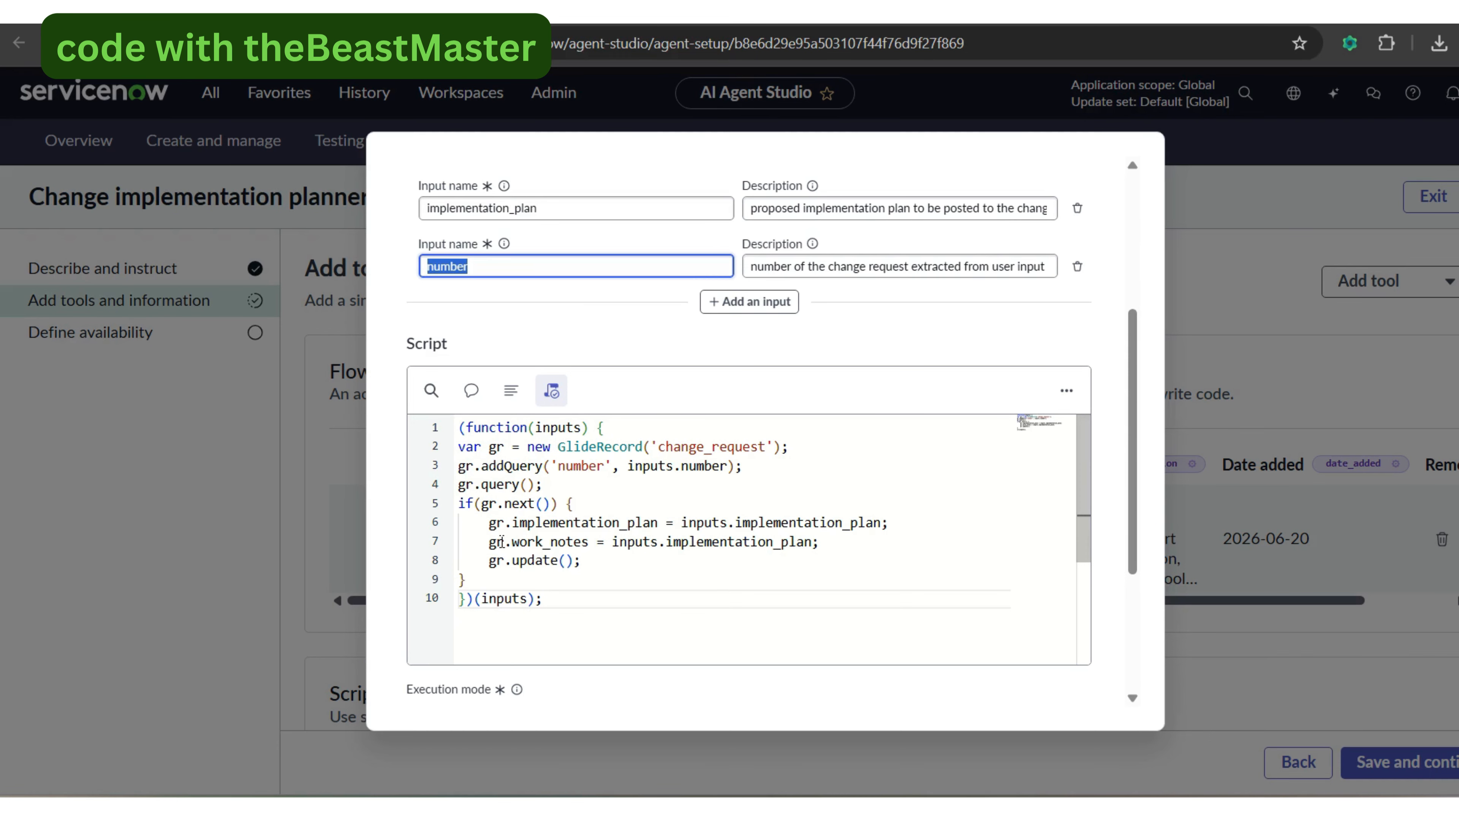
drag(492, 540, 567, 541)
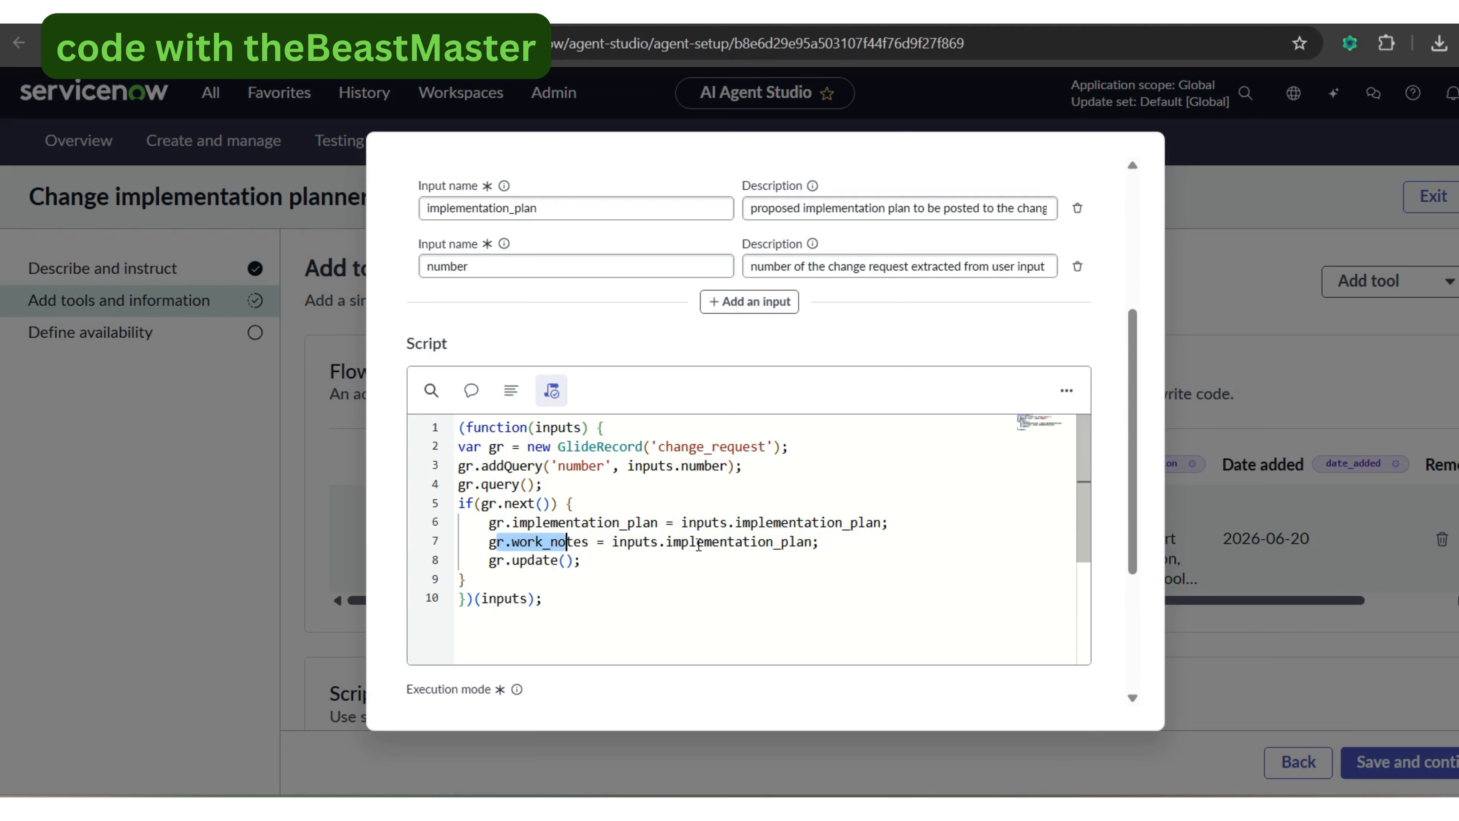
click(697, 542)
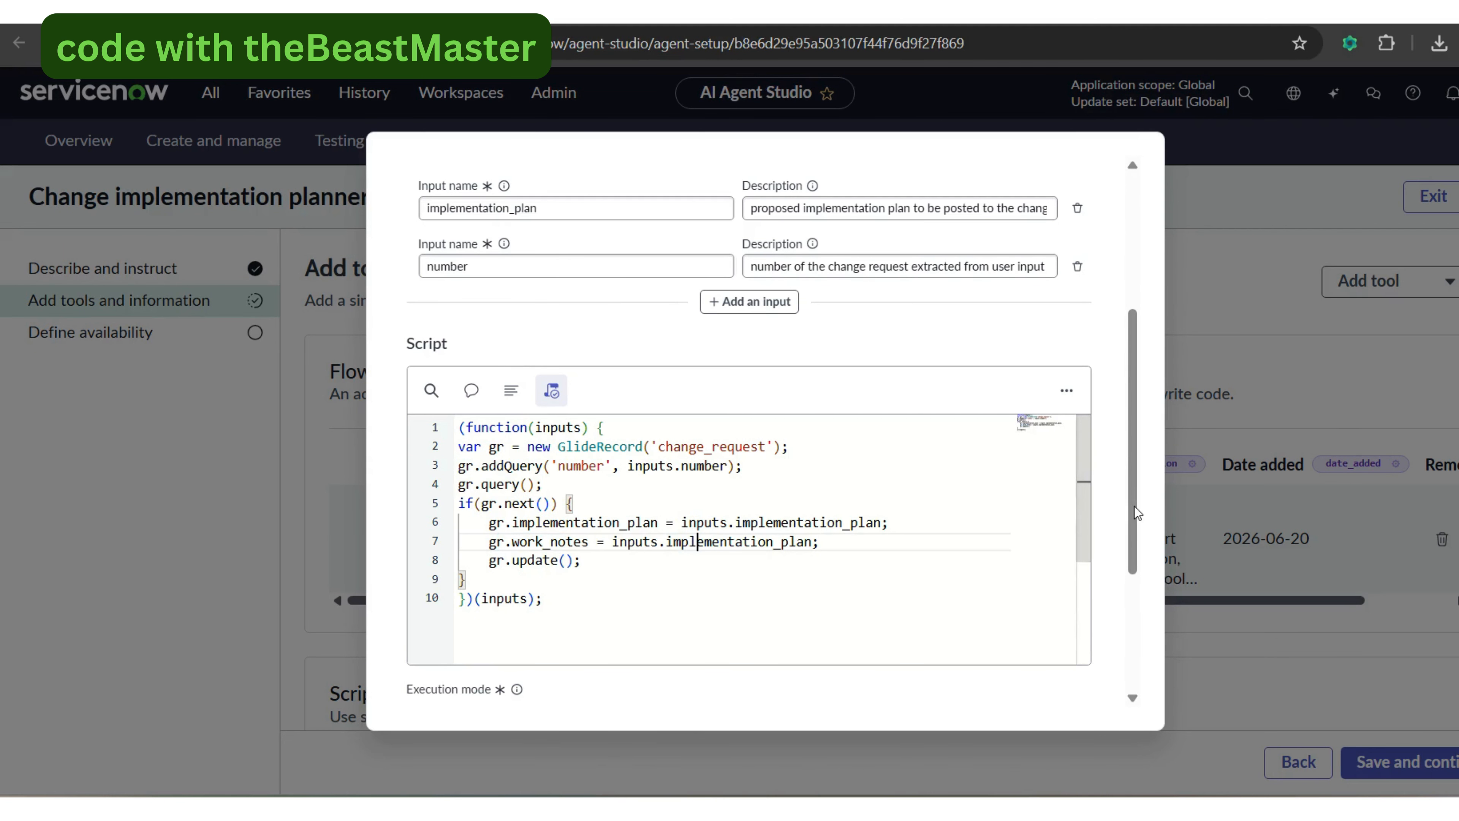
drag(1135, 539, 1145, 651)
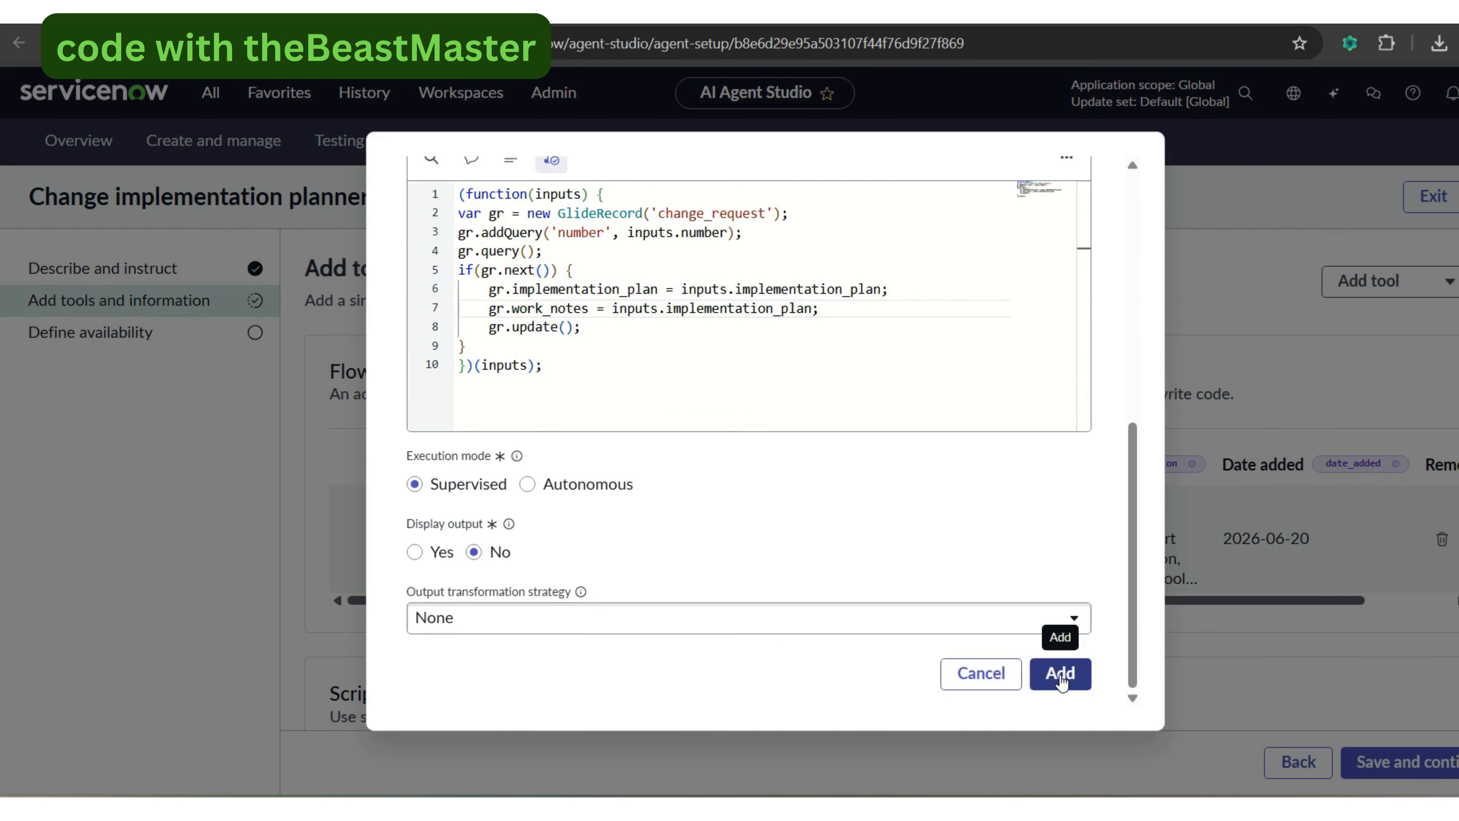
click(1060, 677)
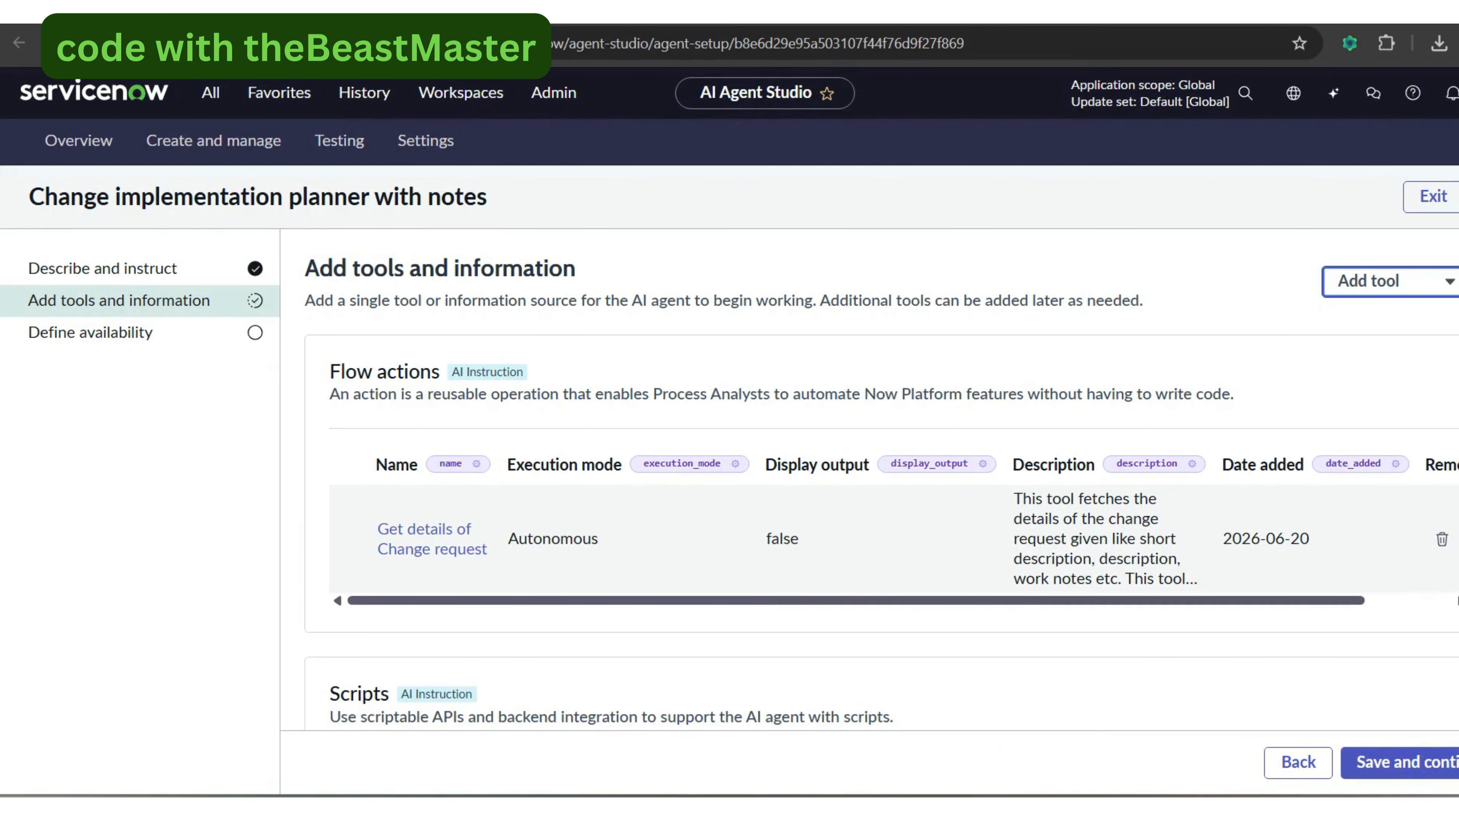
- Delete the original "Update implementation plan to change request" script tool from the agent
scroll(882, 480, down, 5)
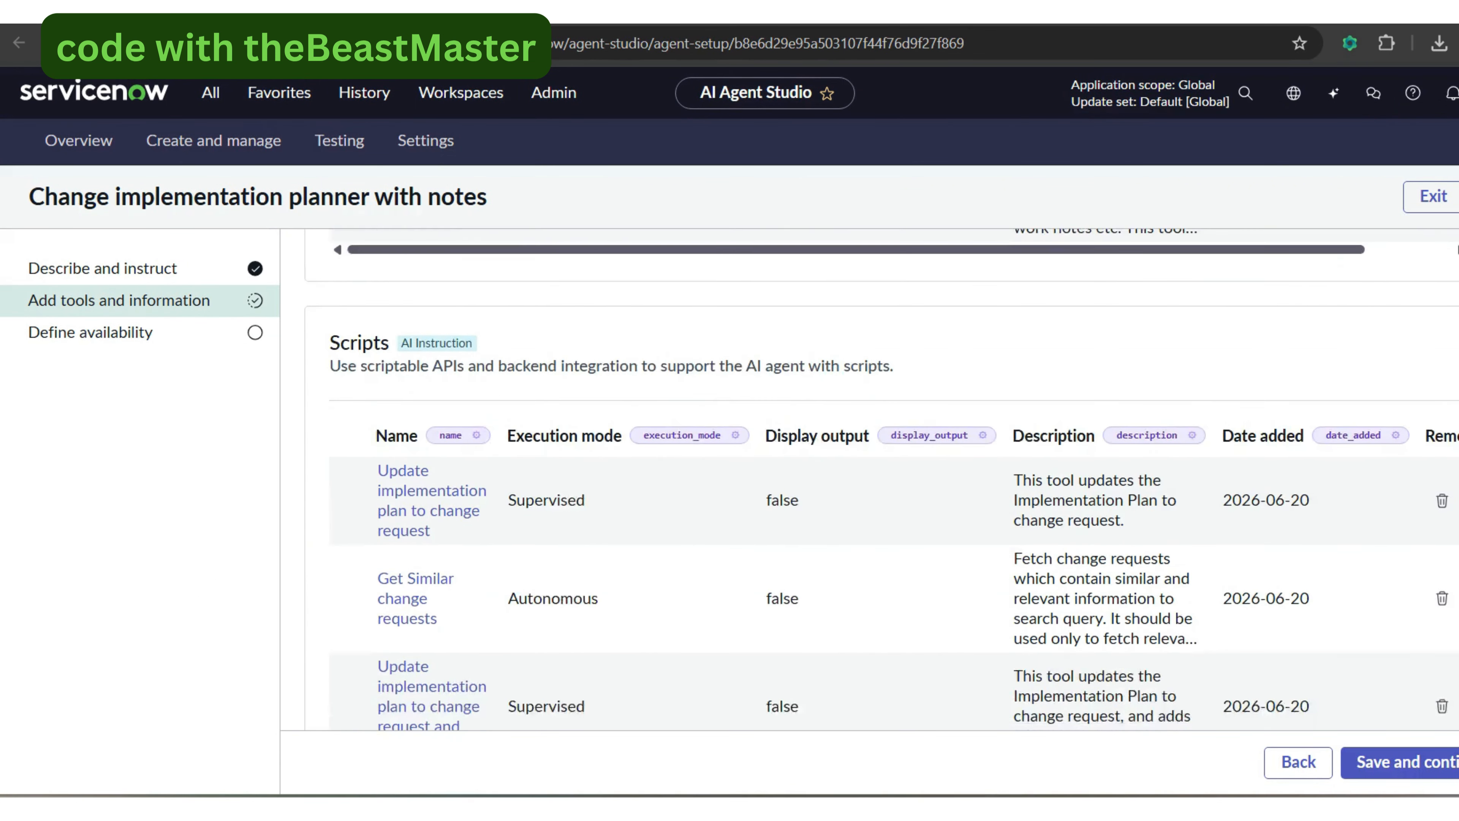
scroll(683, 599, down, 2)
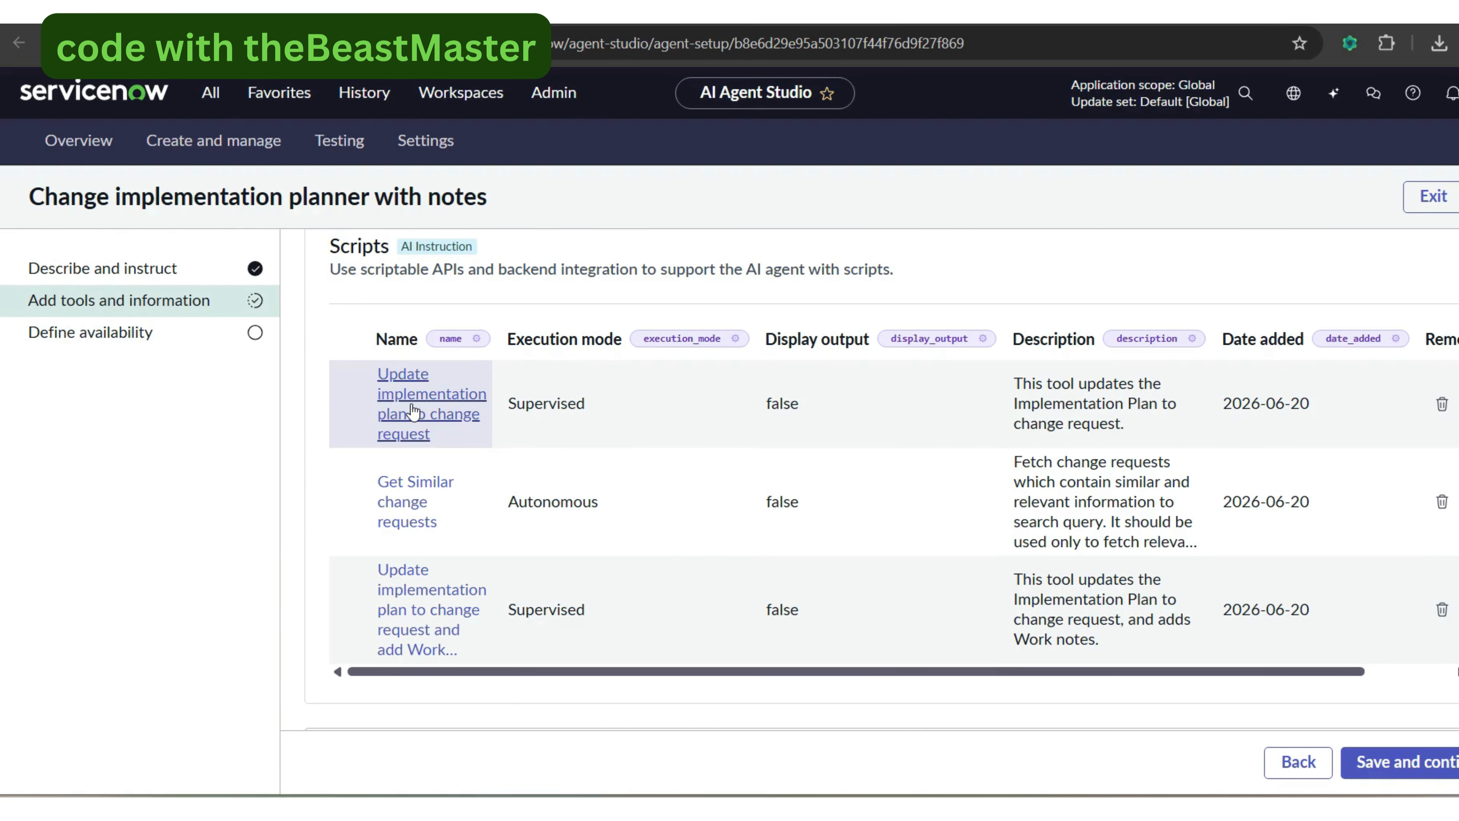
click(1441, 406)
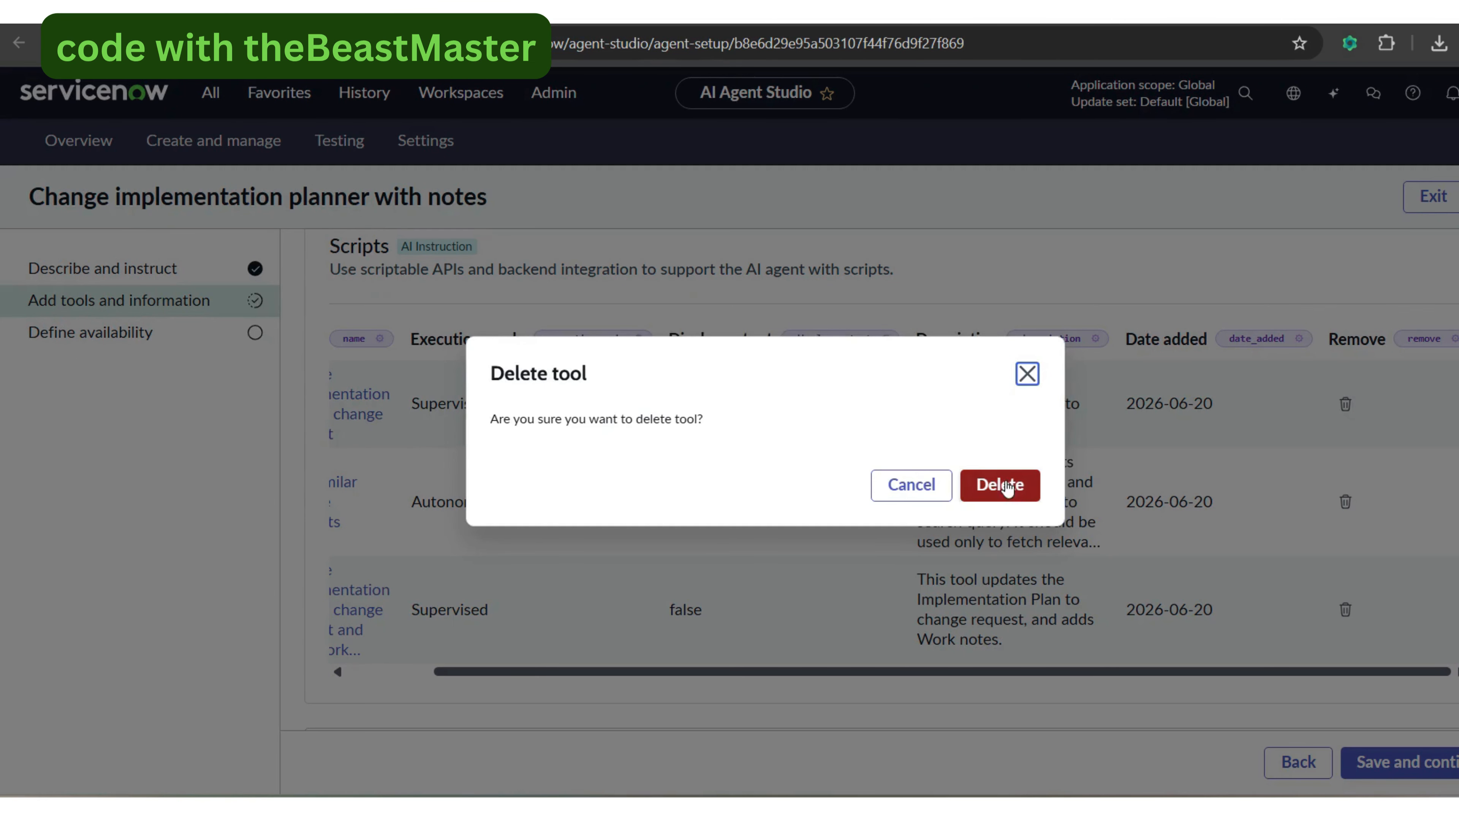
click(1007, 492)
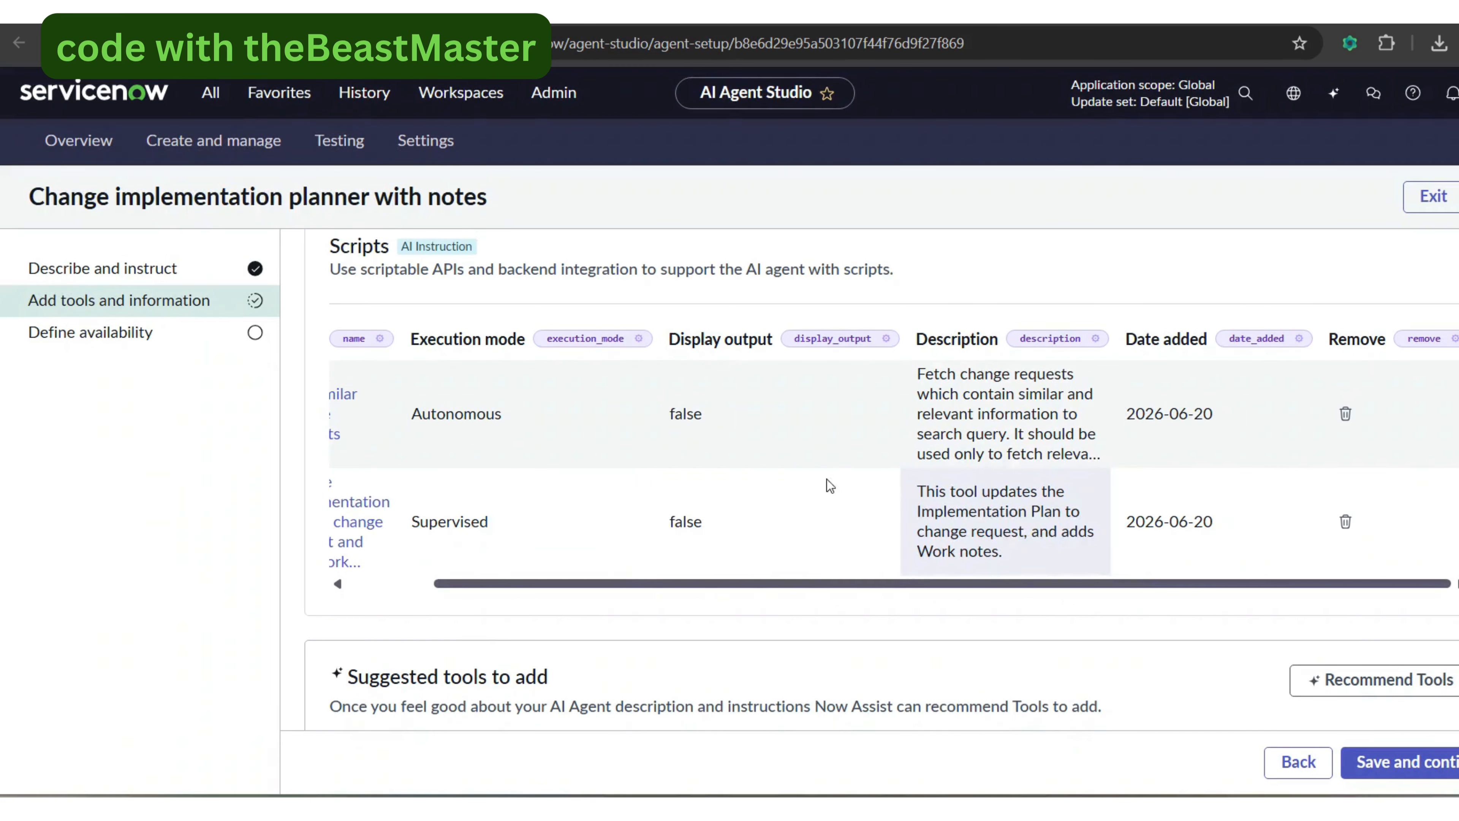
drag(450, 583, 373, 584)
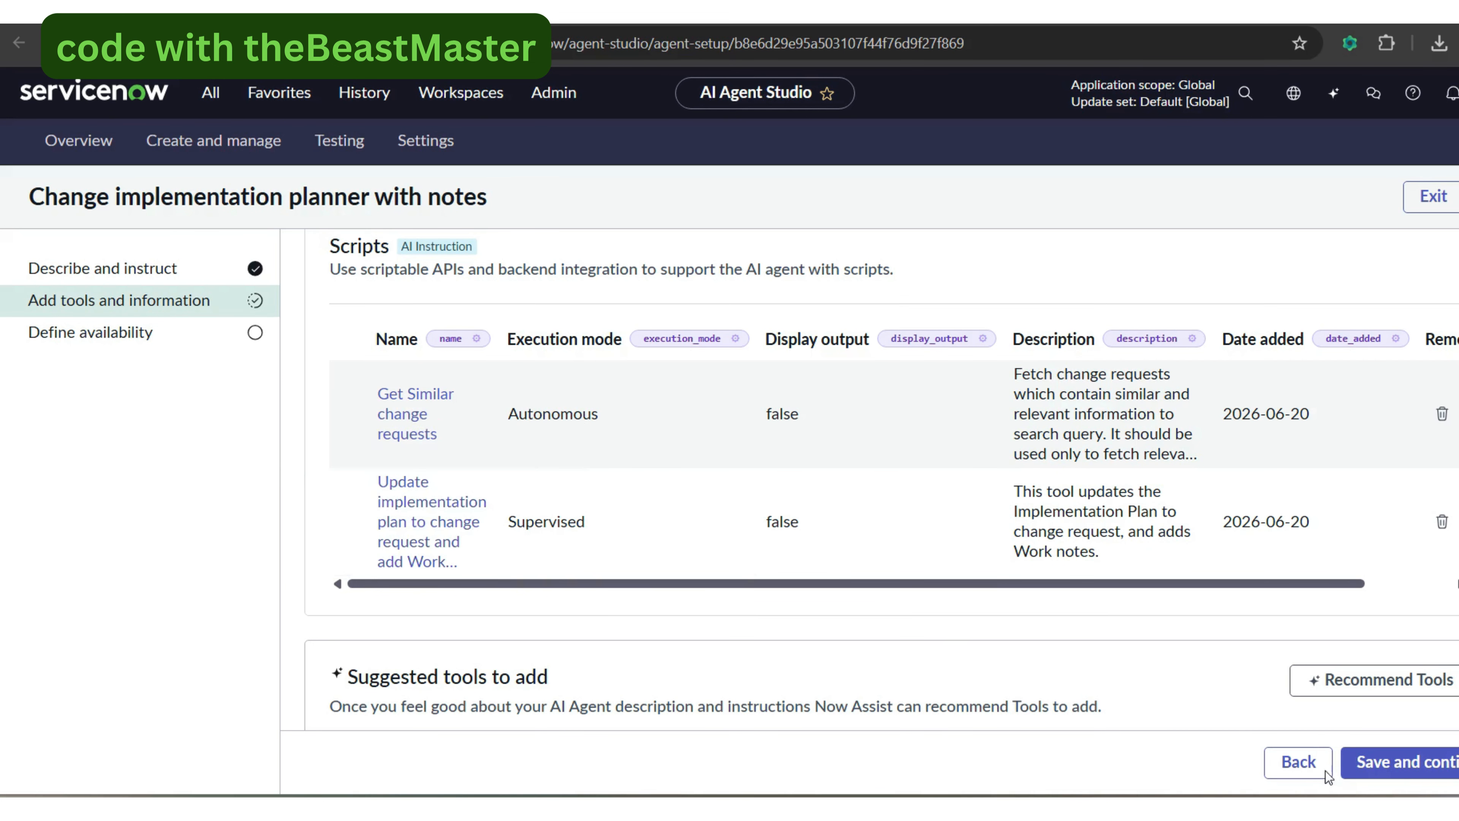
- Save the agent through its availability page and open the "Generate change request plans with notes" use case
click(1408, 761)
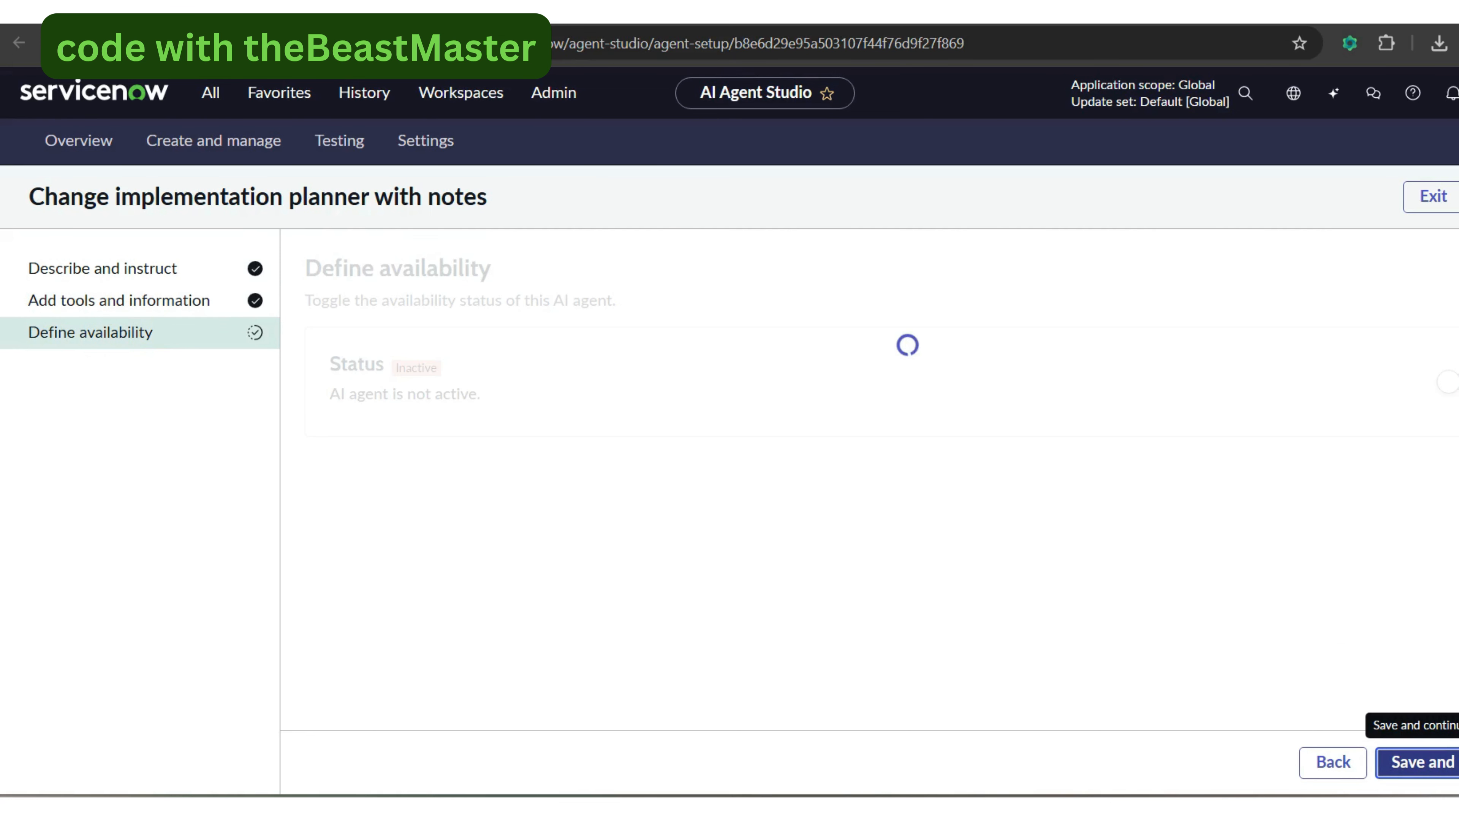
click(1416, 762)
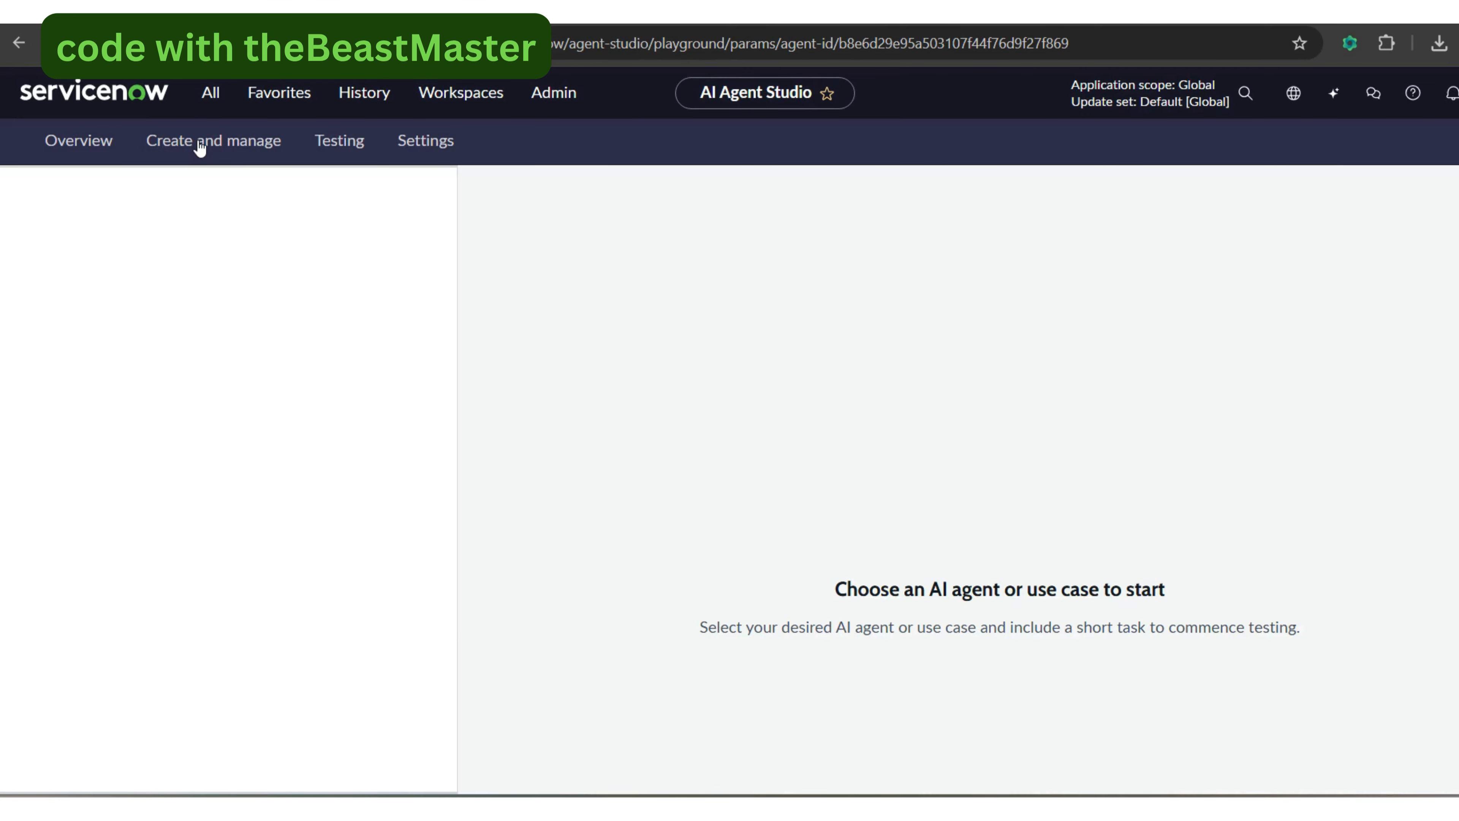
click(200, 147)
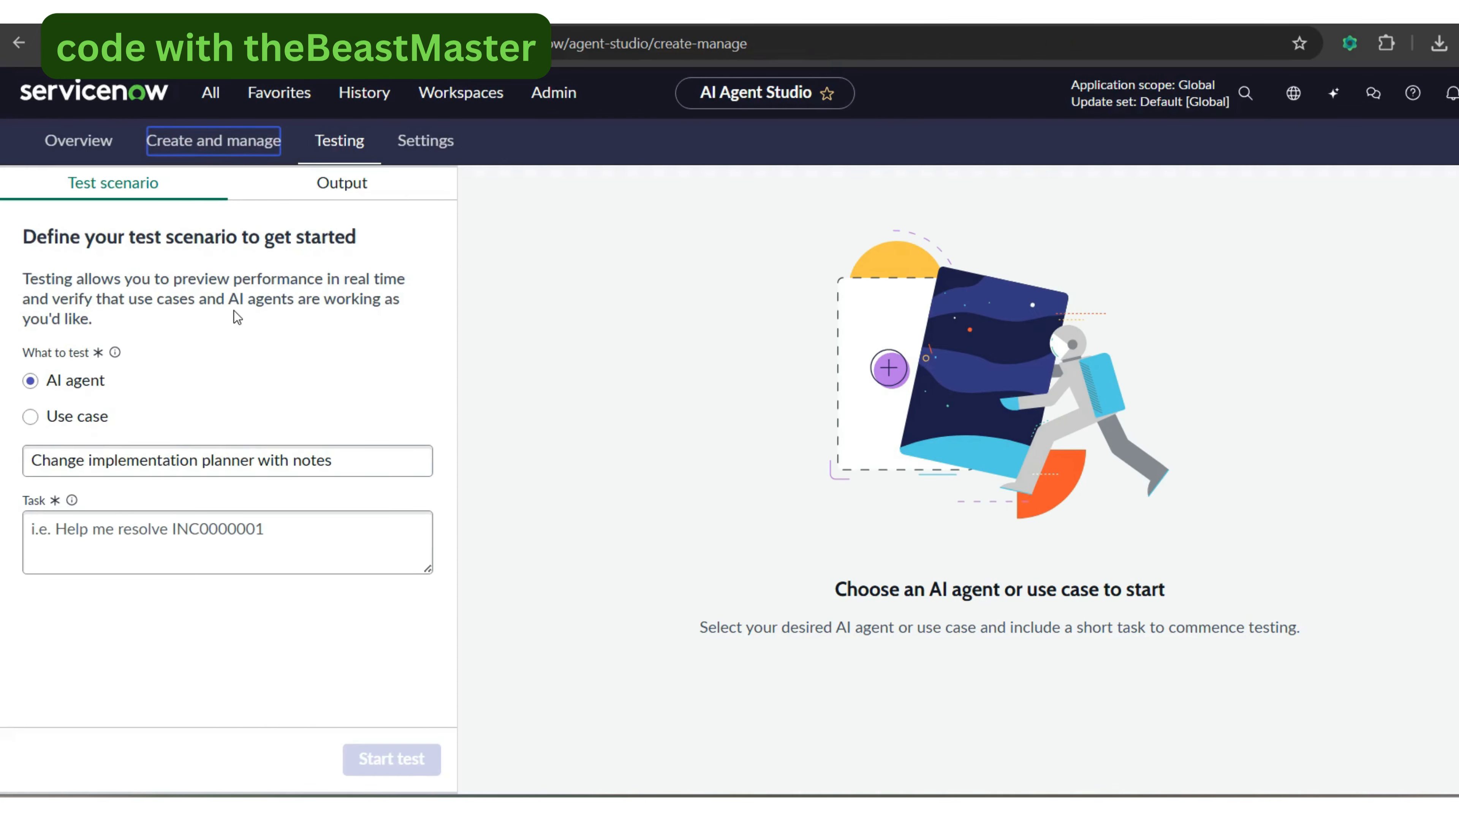
click(186, 143)
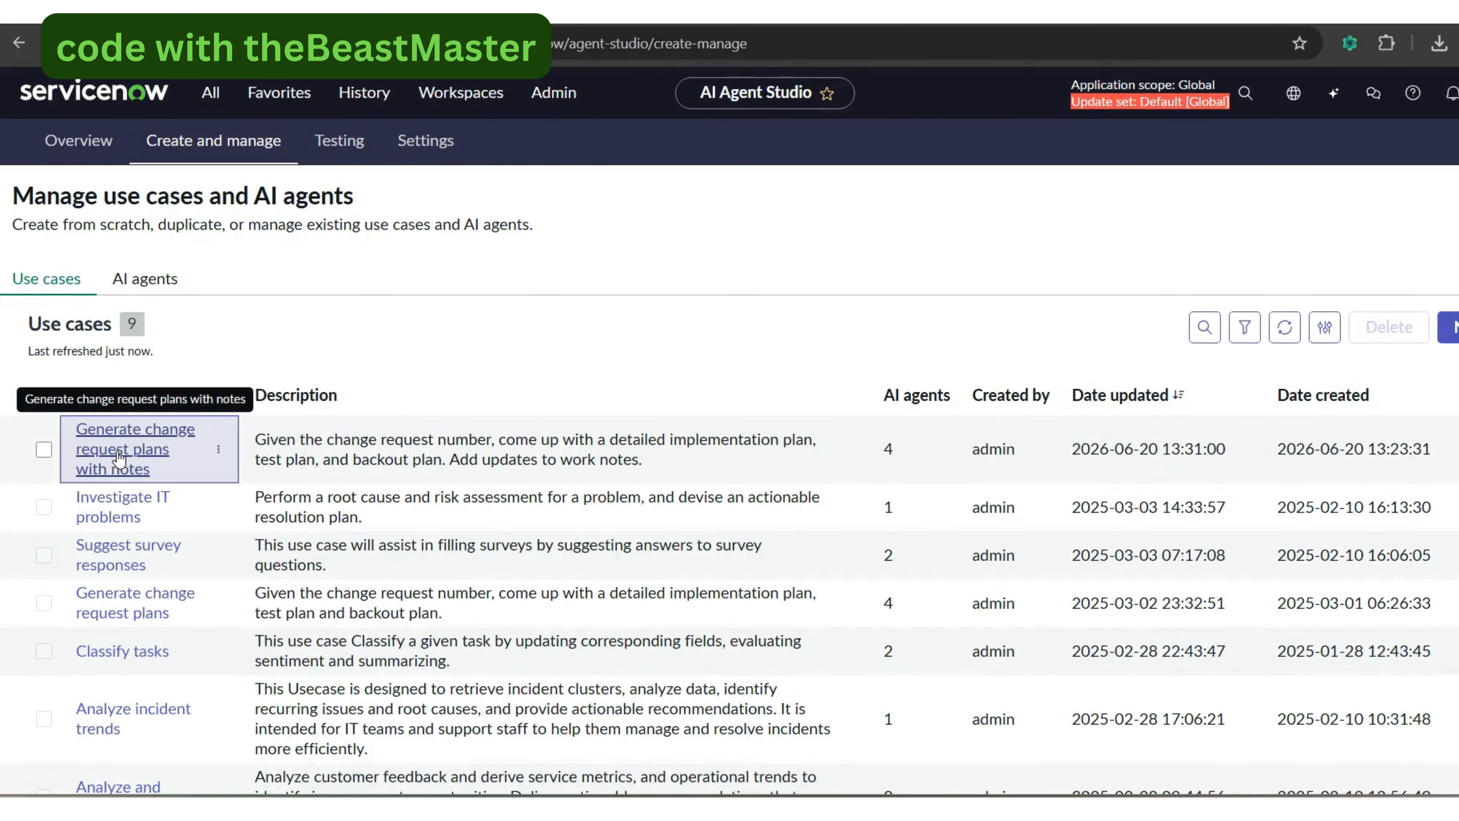
click(108, 463)
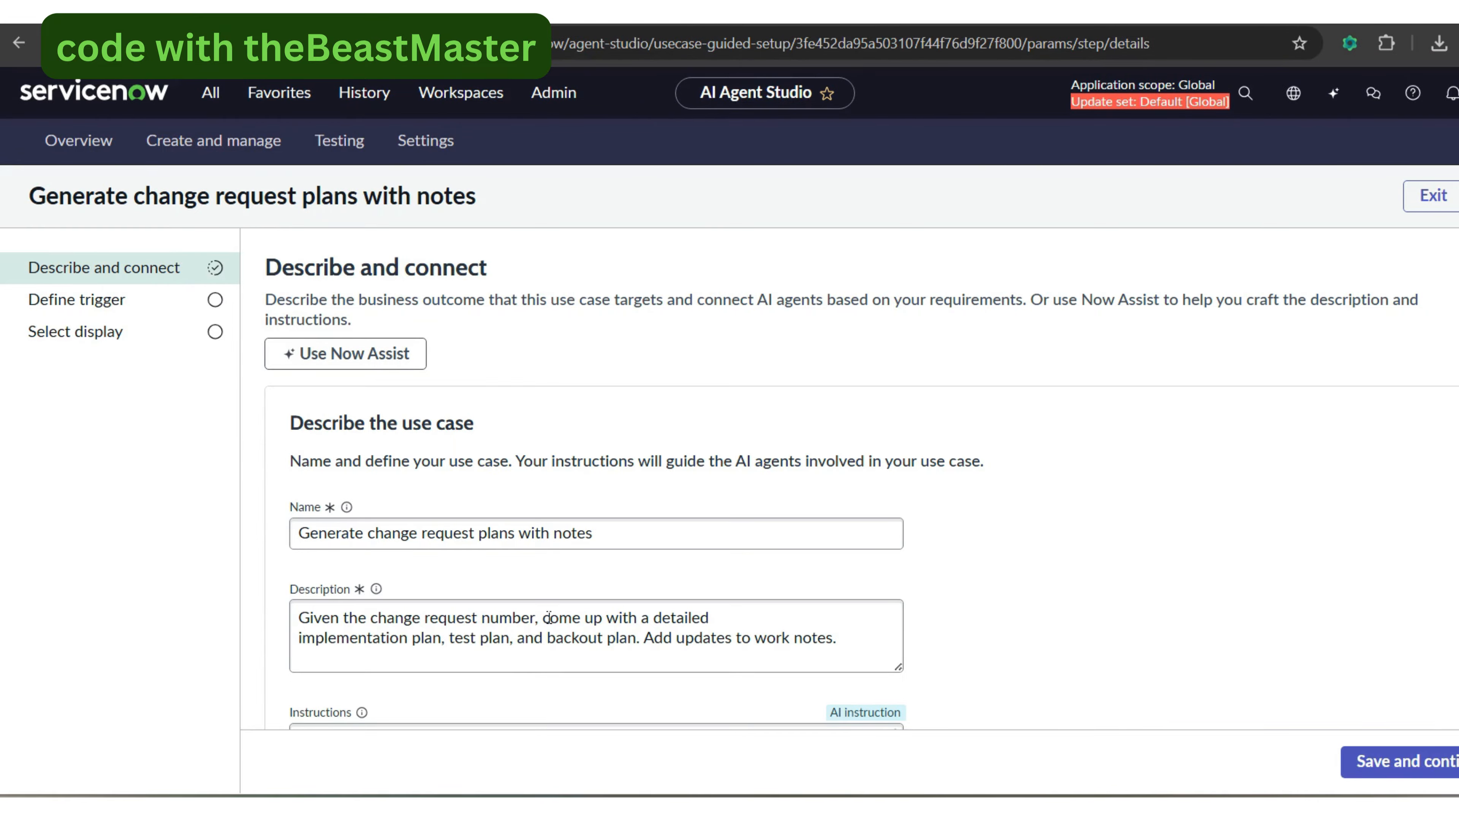
- Examine the conditions, run-as user and objective template of the "Change Request Planner (Copy)" trigger, leaving it without edits
click(94, 304)
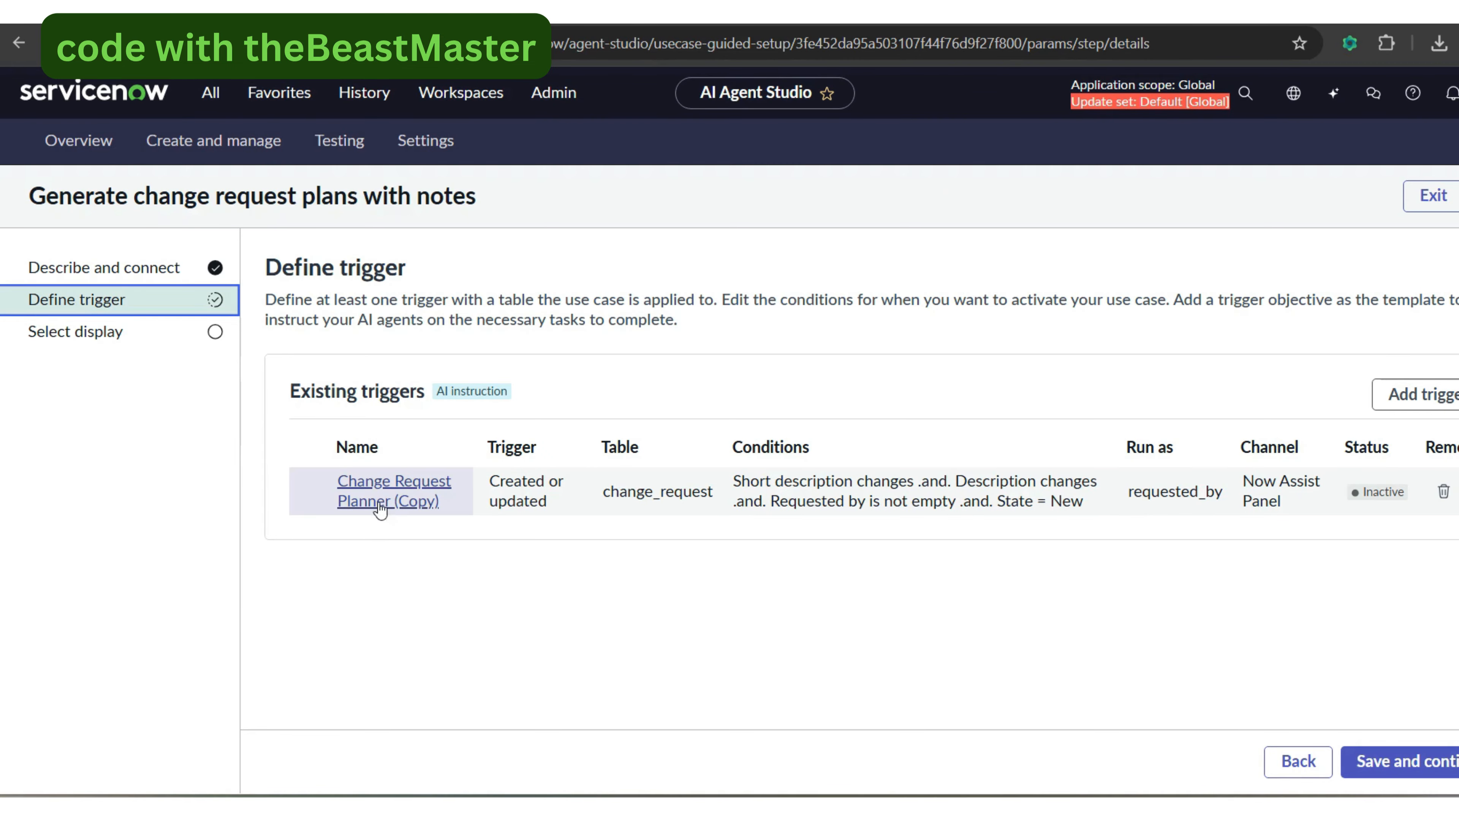
click(708, 468)
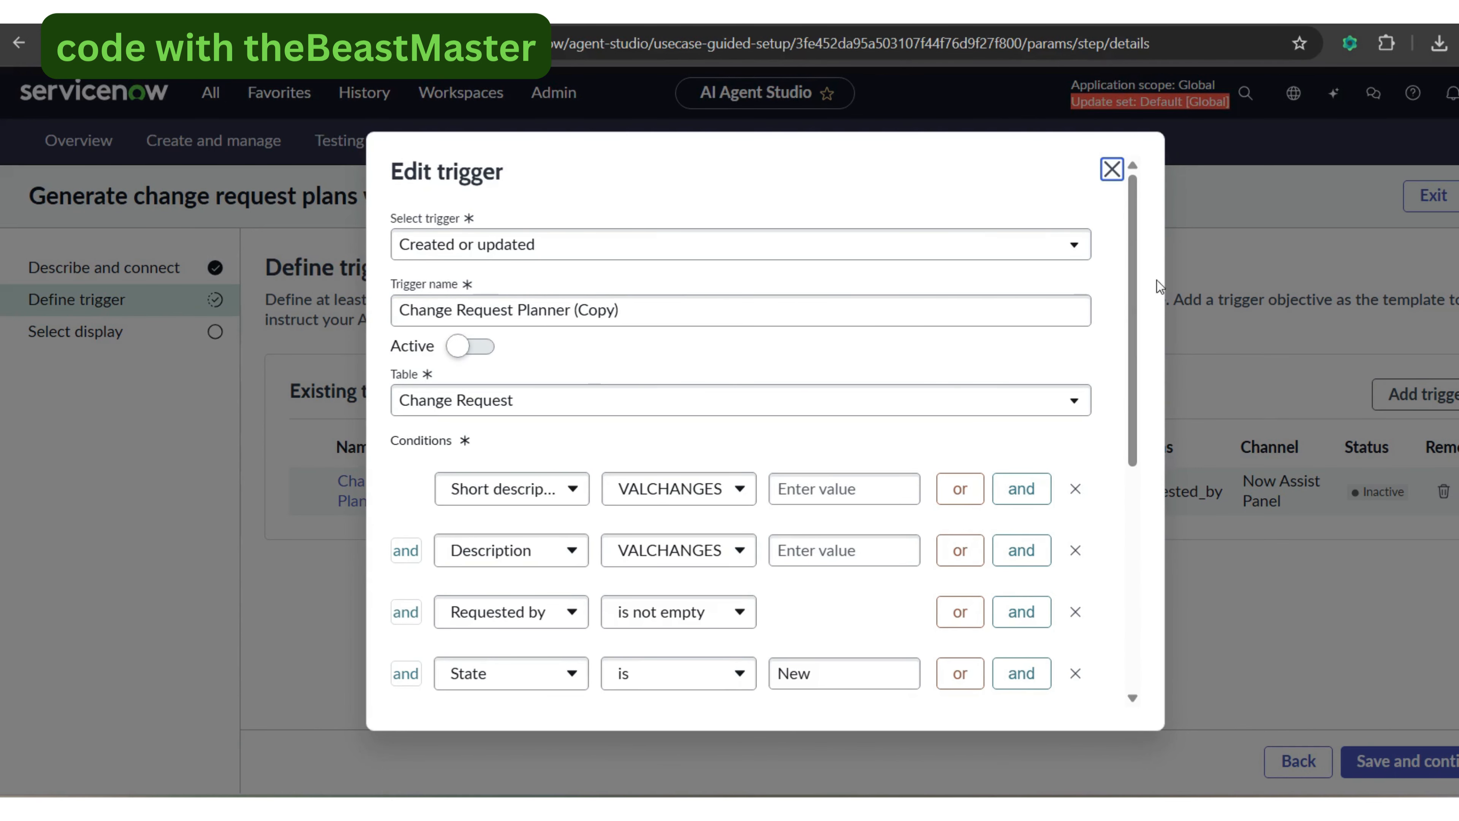
drag(1130, 292, 1138, 536)
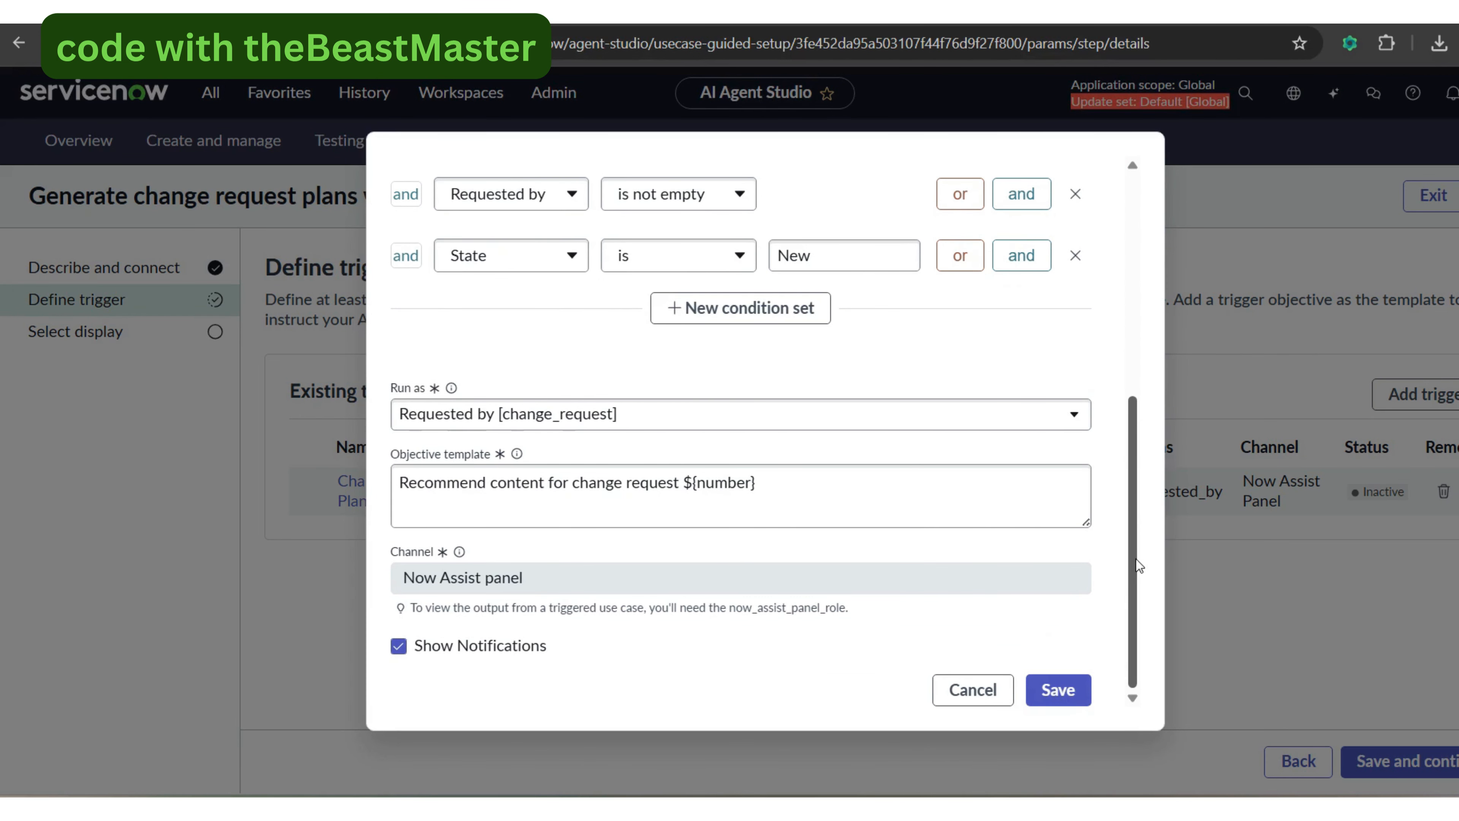
scroll(1138, 517, up, 1)
scroll(1139, 586, down, 1)
scroll(1140, 592, up, 8)
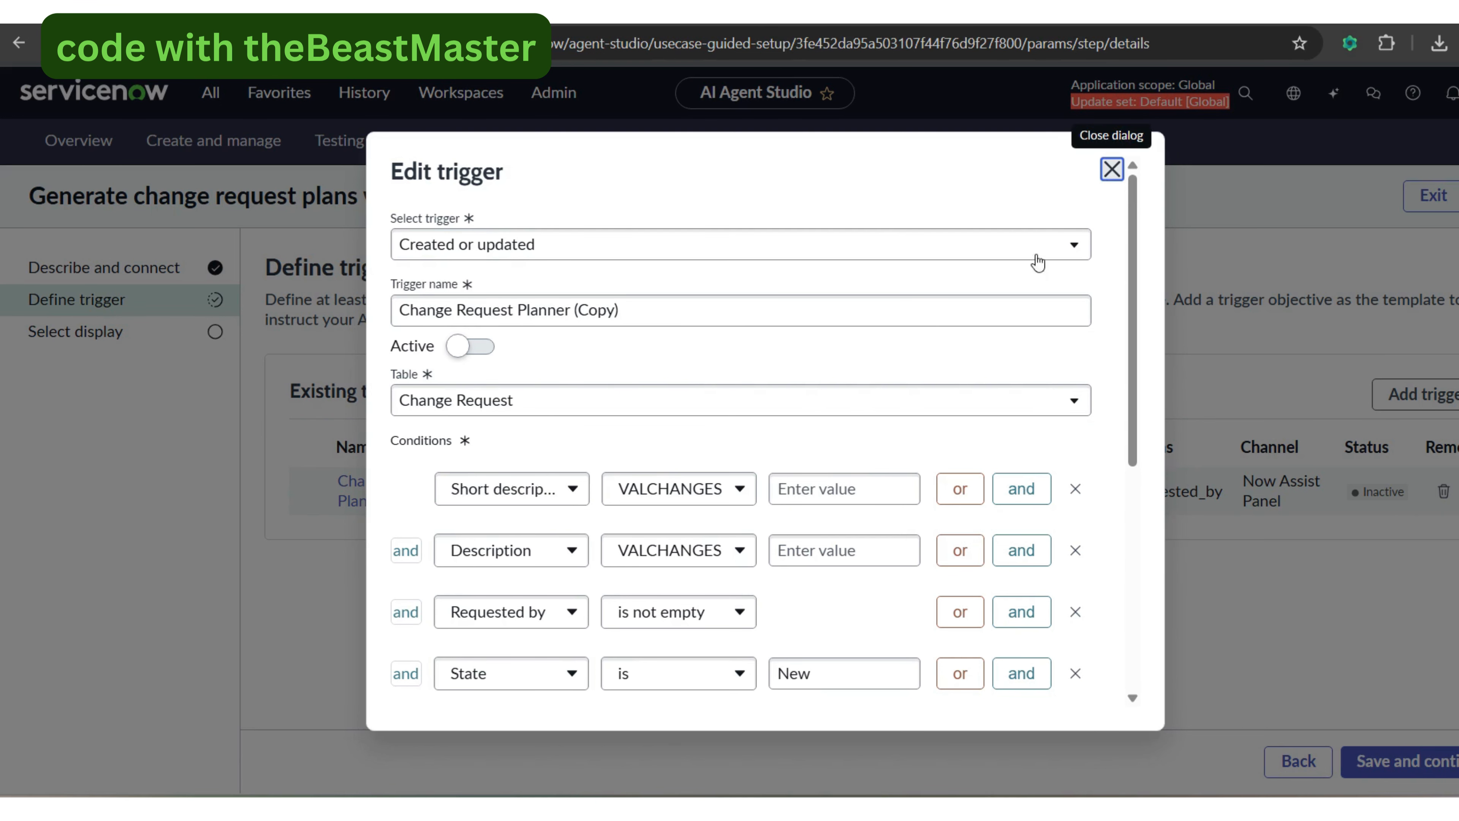
click(1112, 170)
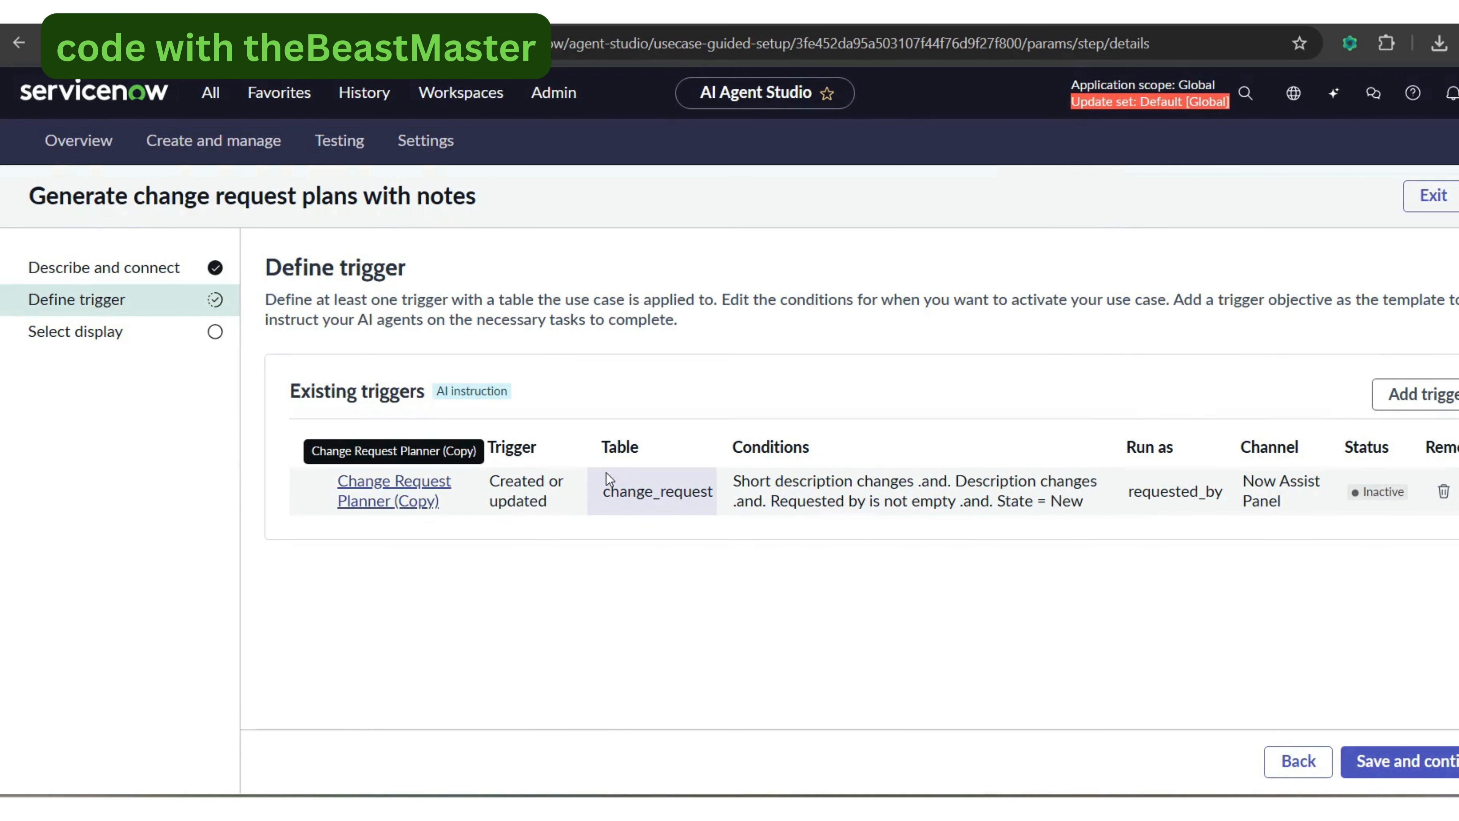
- Start a "Created or updated" trigger named "Change Request Planner with notes" on the Change Request table
click(1411, 398)
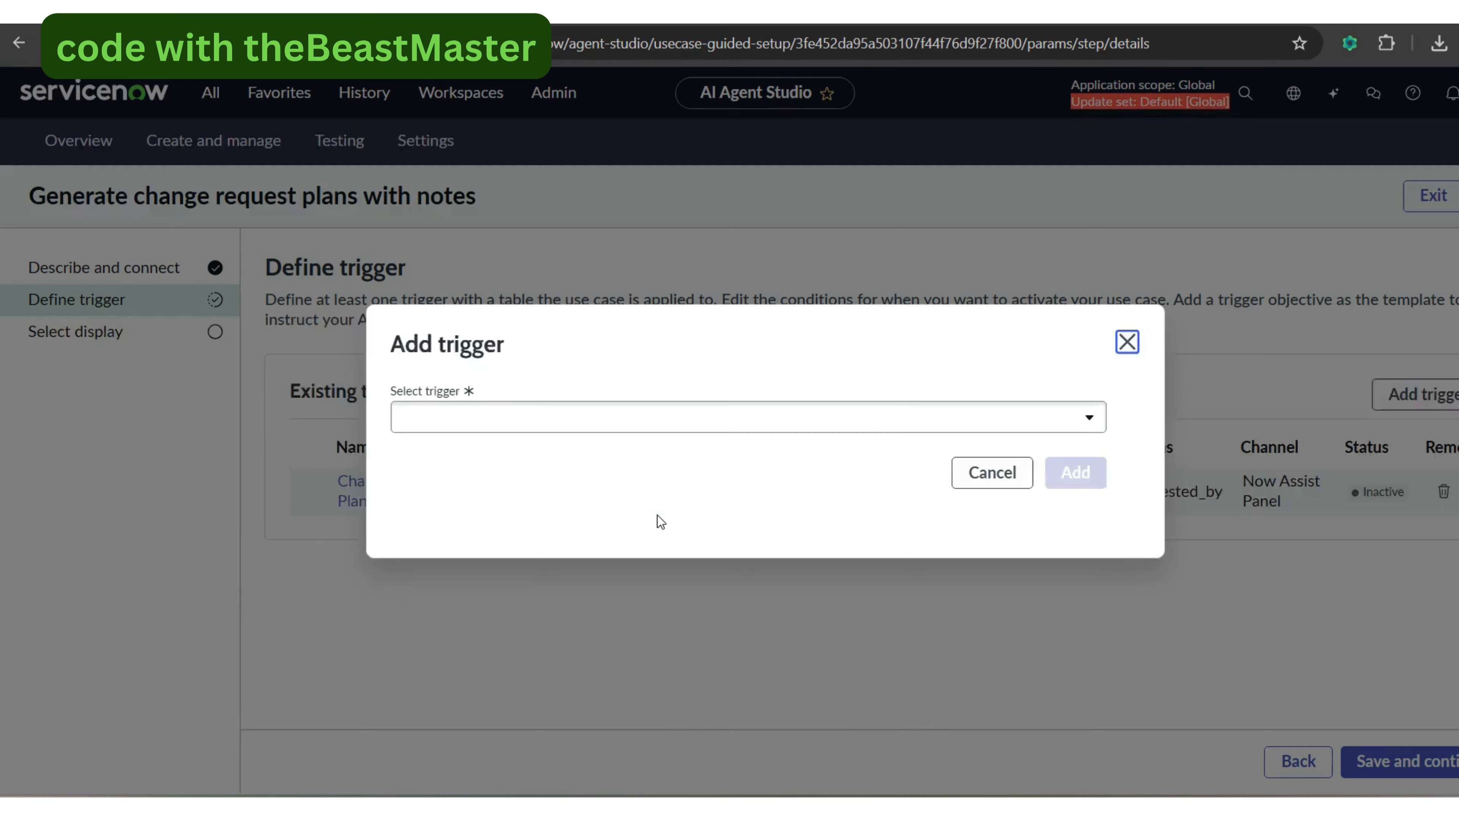
click(495, 424)
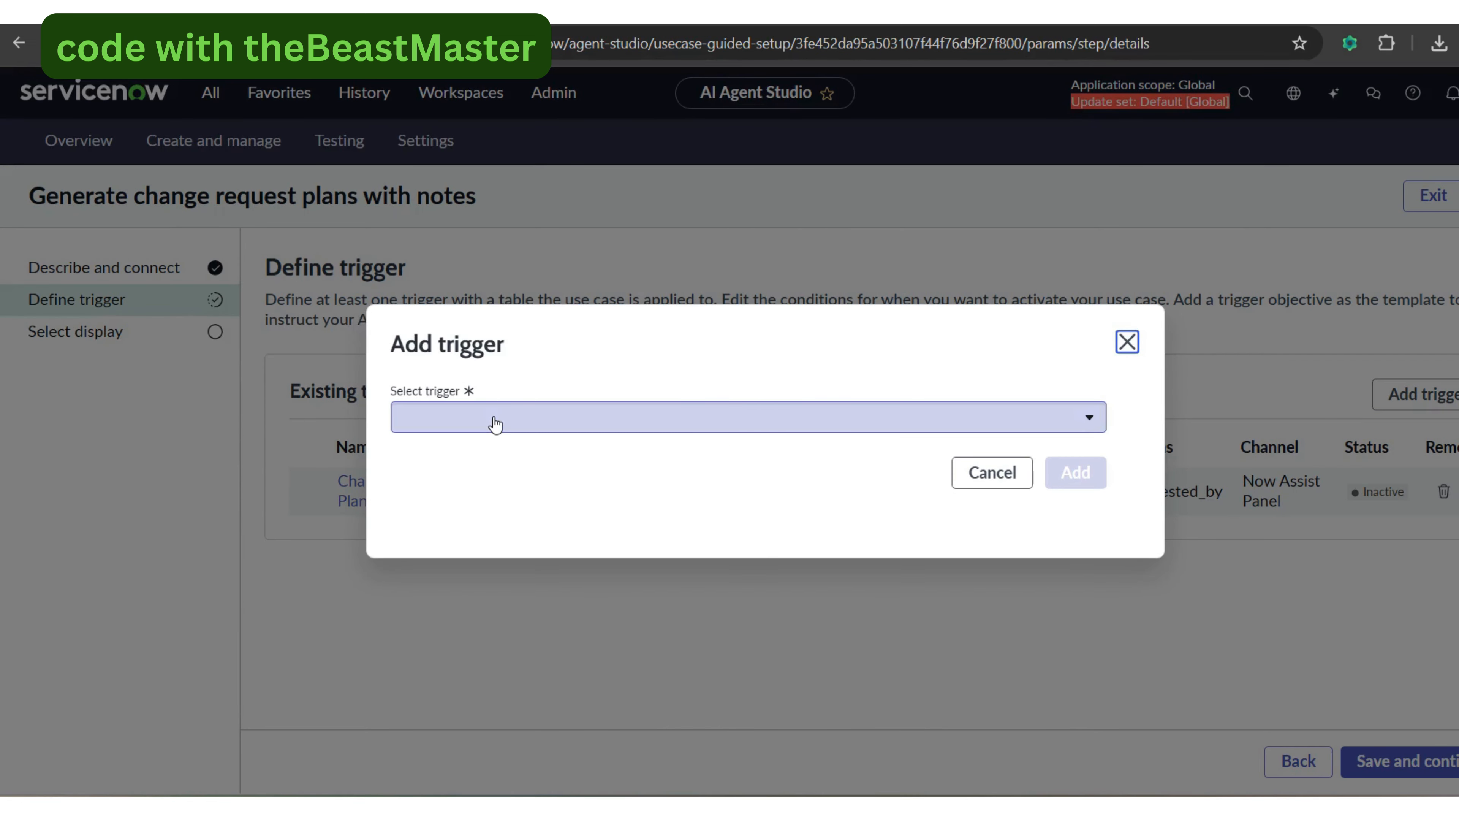
click(495, 424)
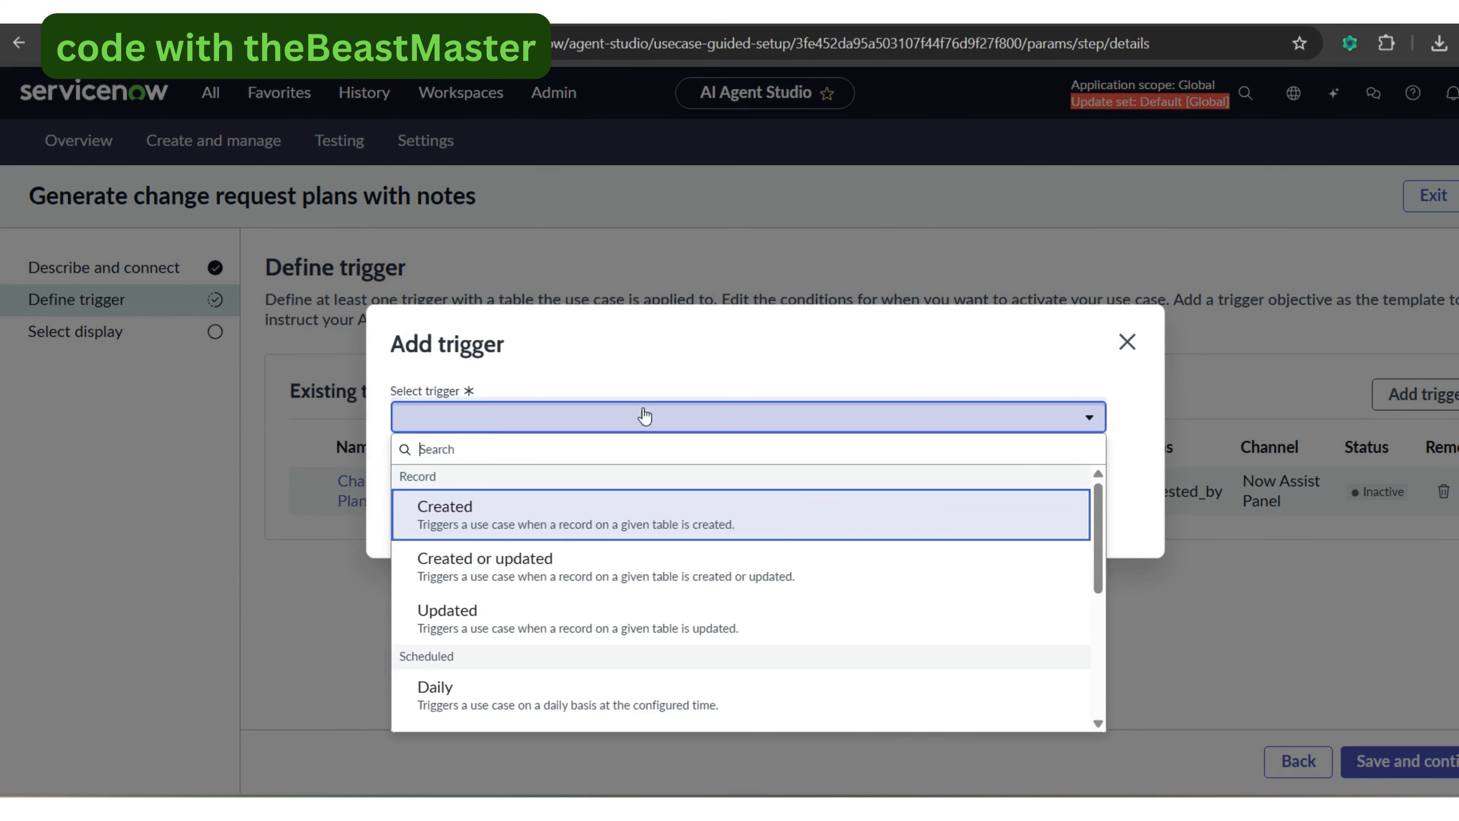
click(486, 564)
click(464, 435)
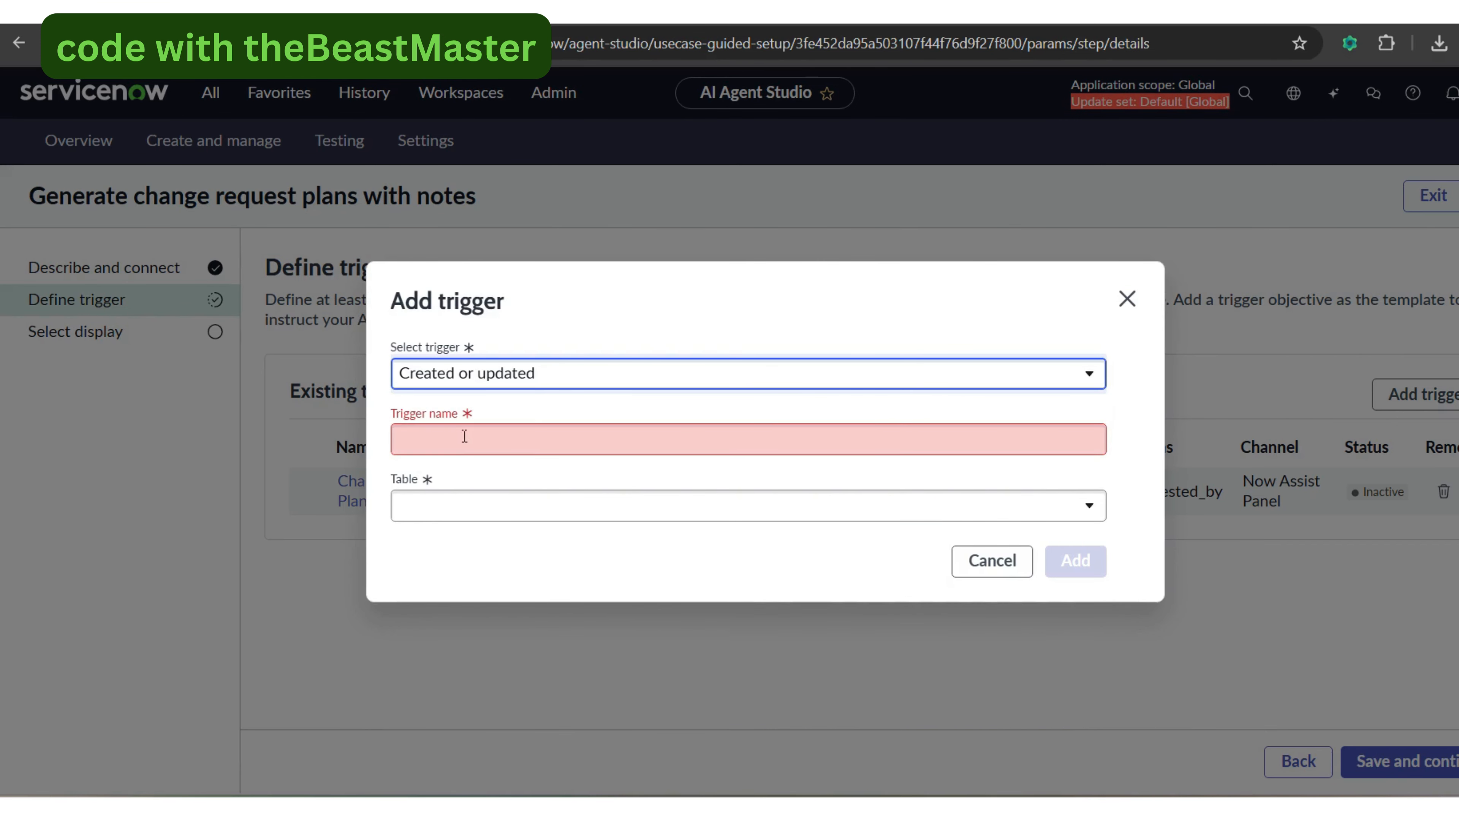
text(Change Request Planner with notes)
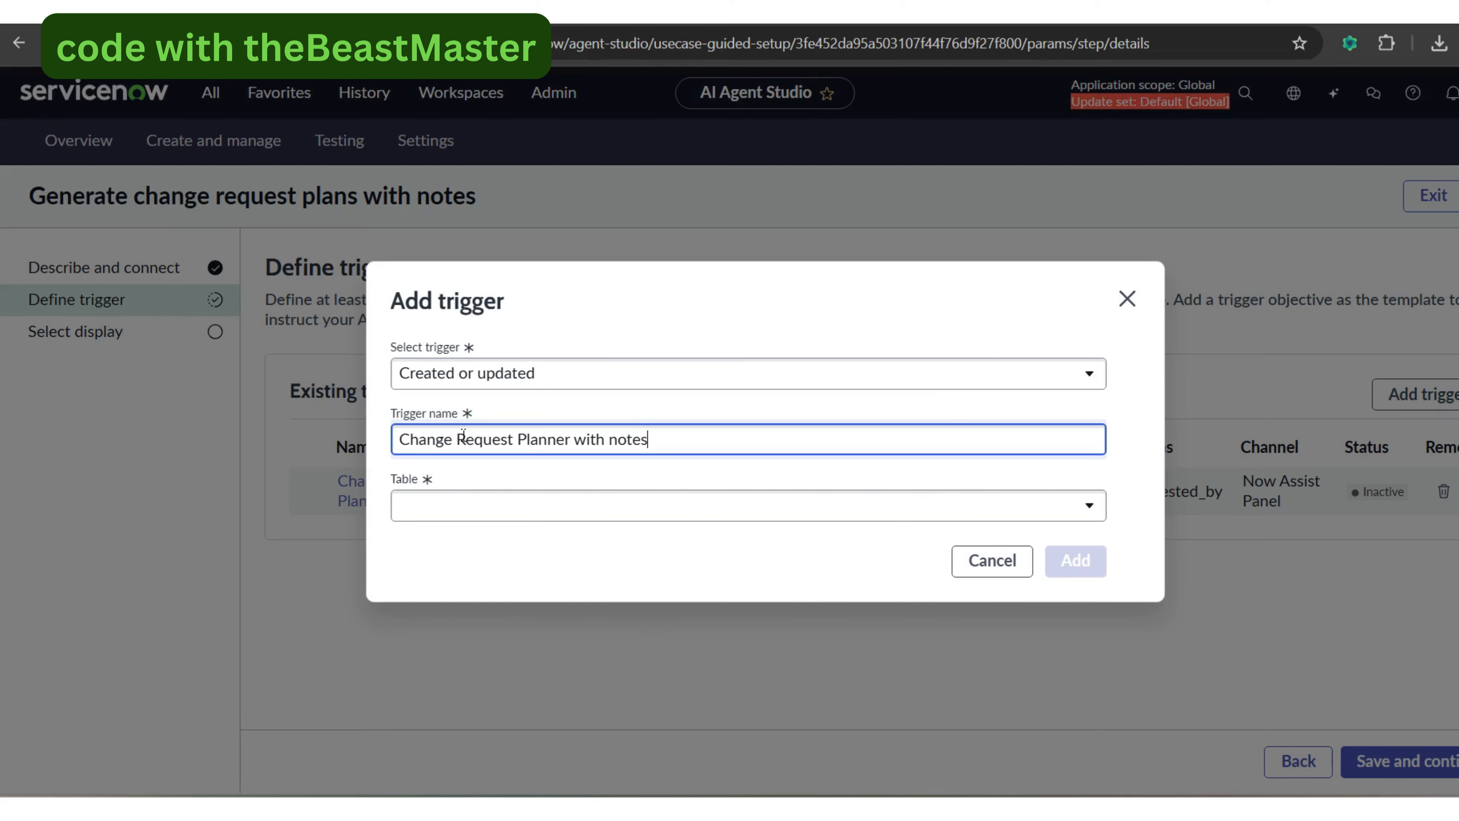
click(482, 521)
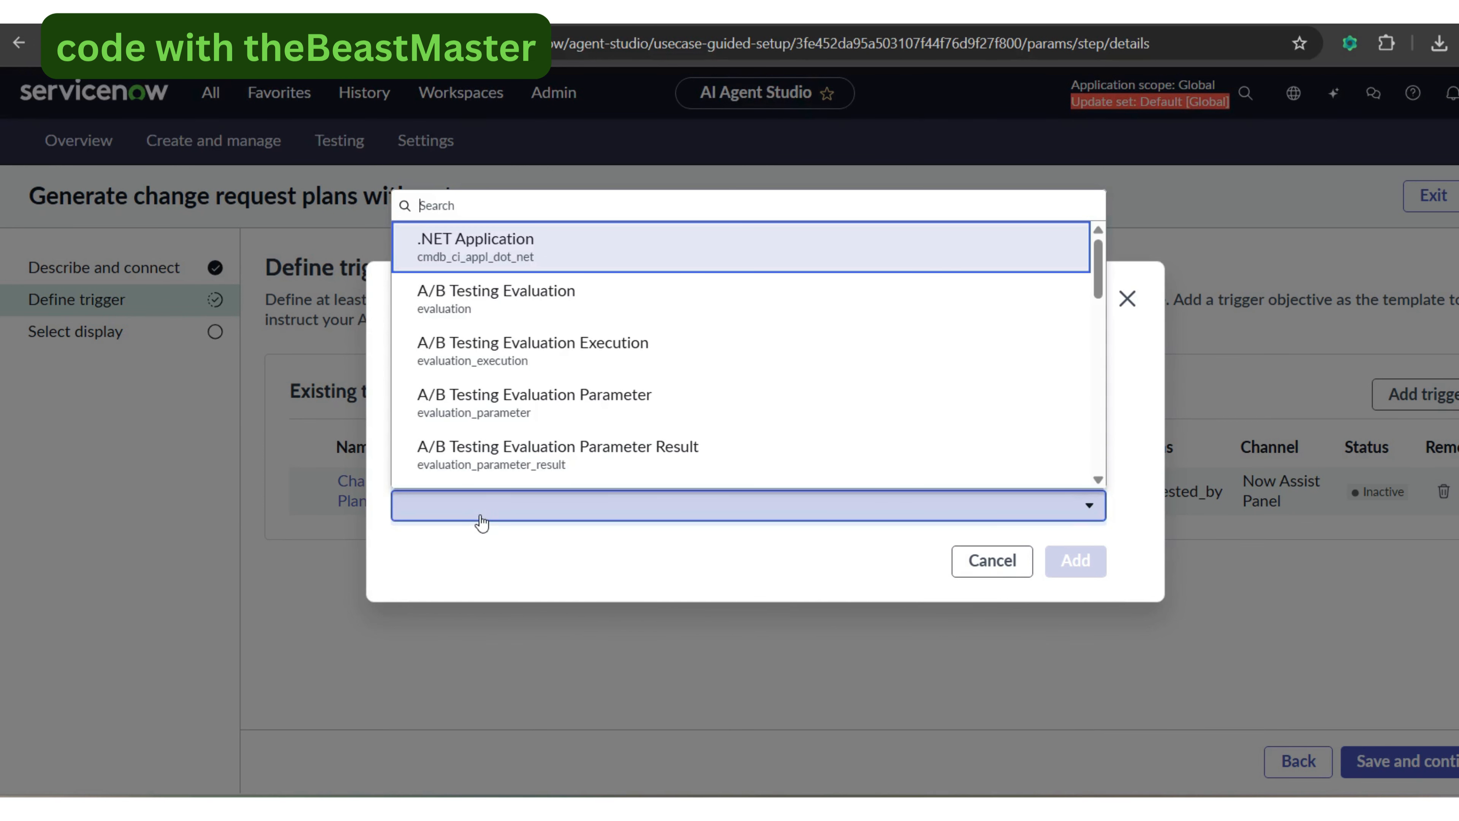
text(change_)
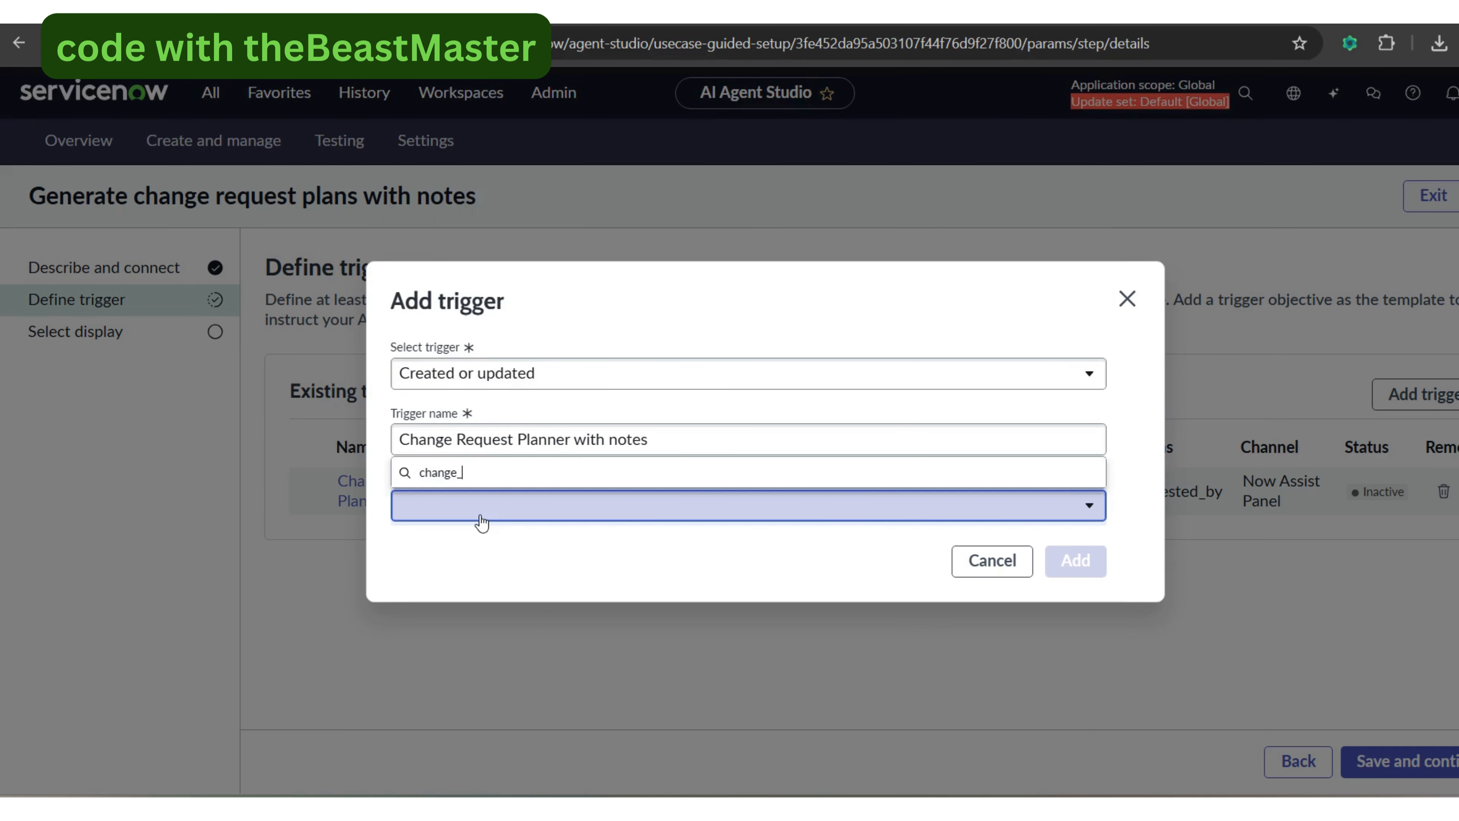
text(request)
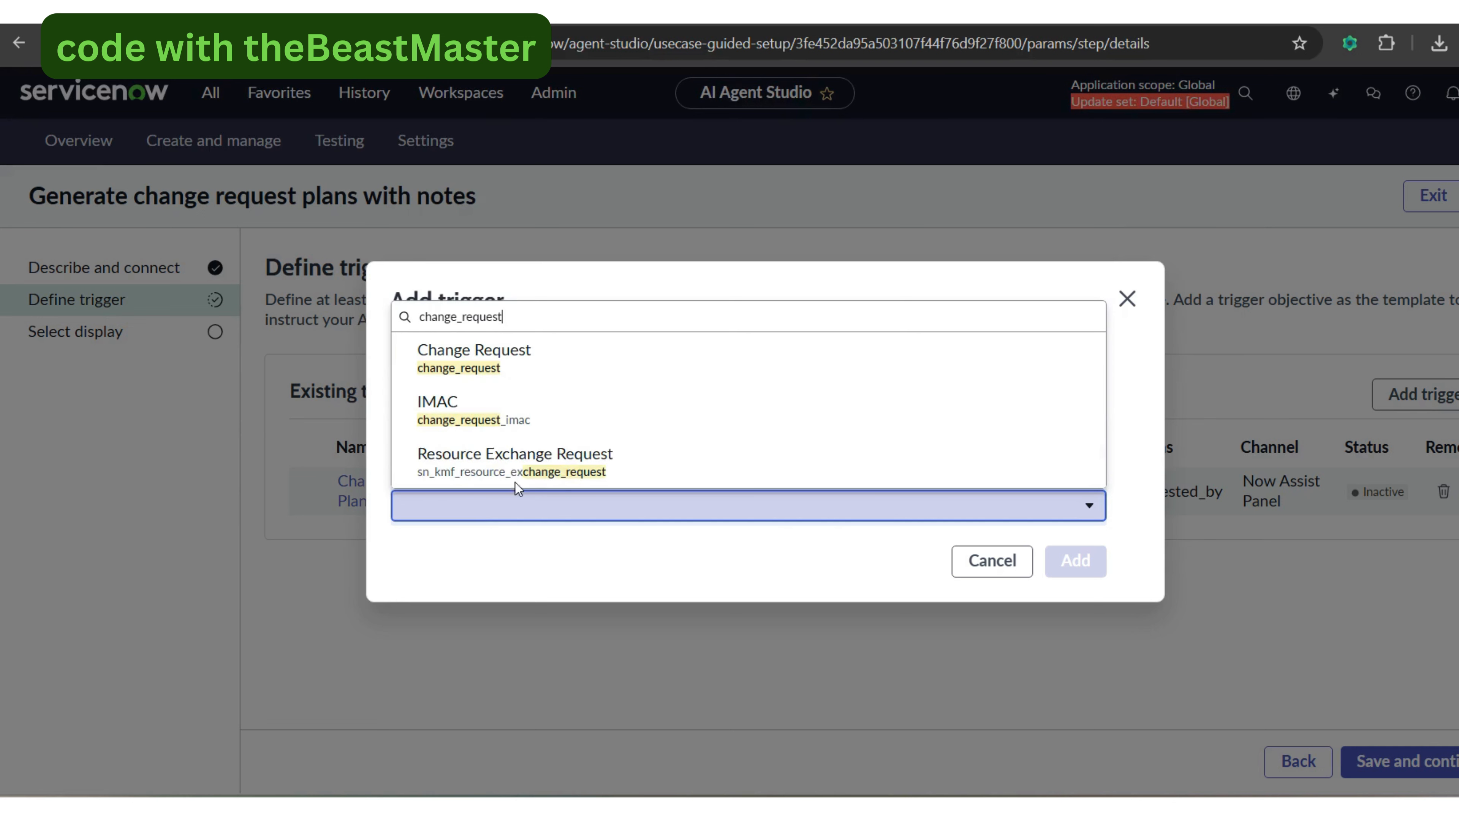
click(481, 363)
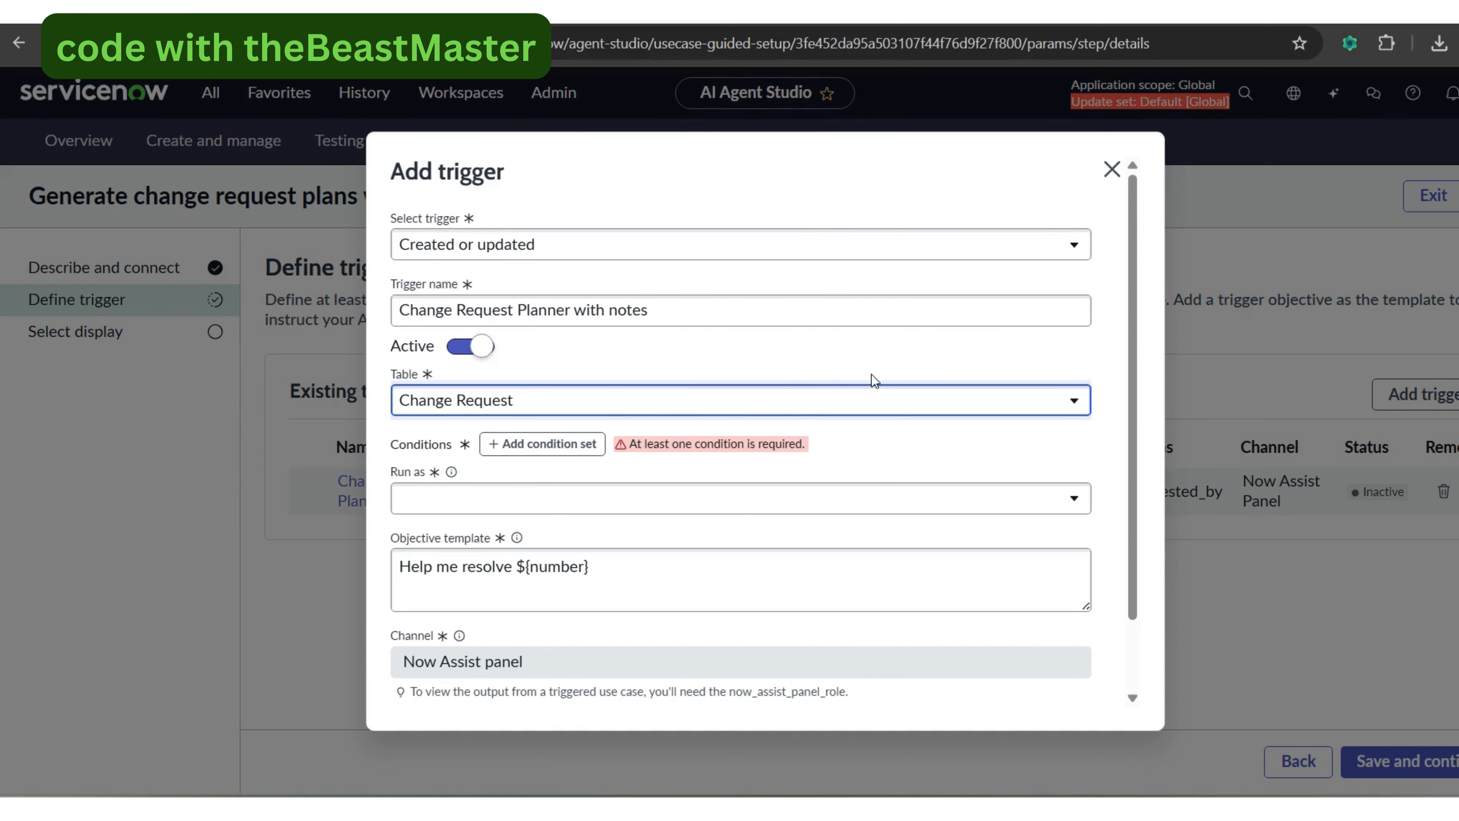
- Set the trigger's conditions to Short description changes, Description changes, Requested by is not empty and State is New, running as Requested by
mouse_move(1135, 319)
mouse_down()
mouse_move(1141, 419)
mouse_move(1146, 326)
mouse_up()
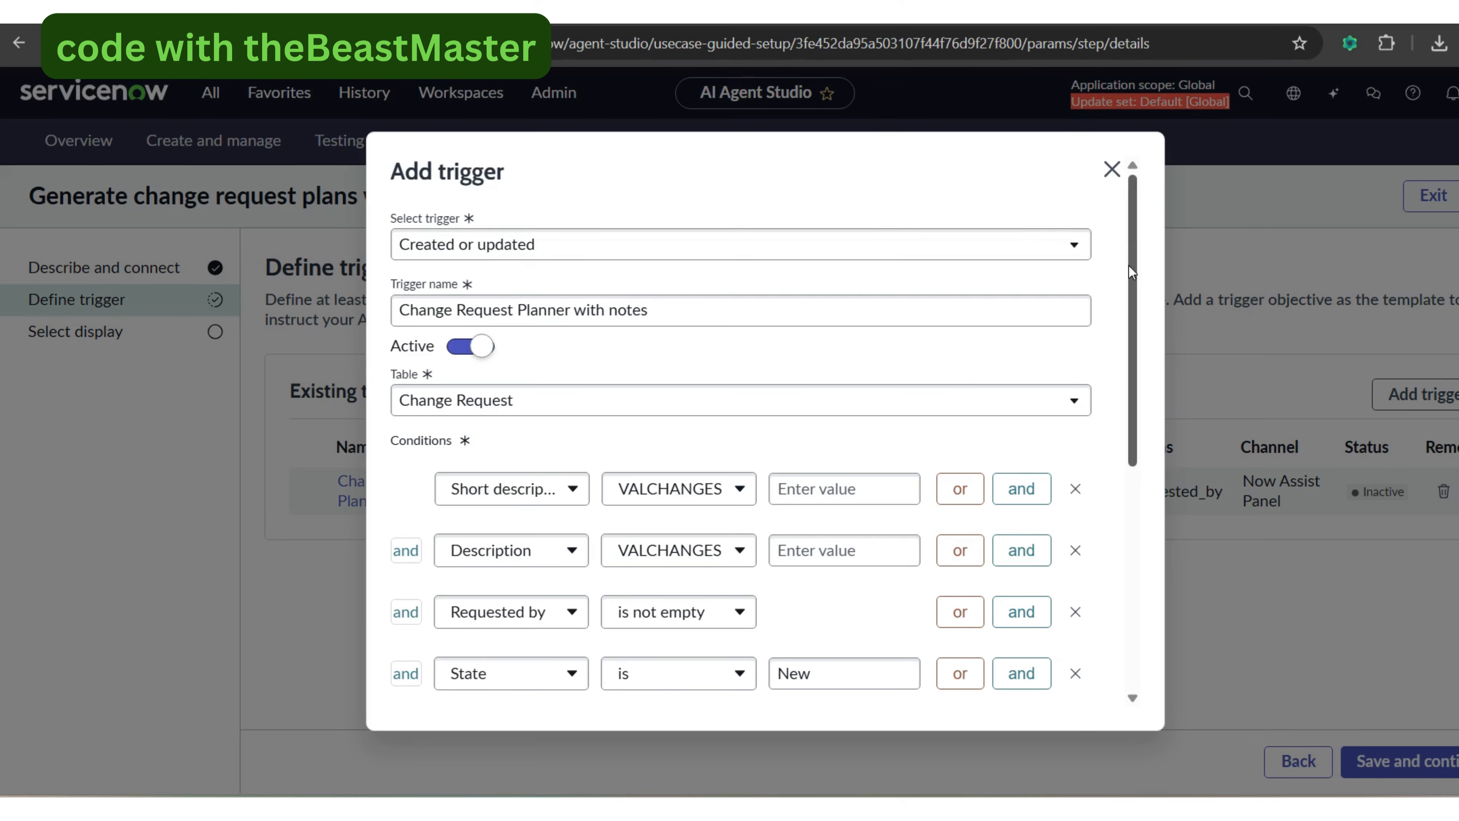
drag(1131, 268, 1134, 372)
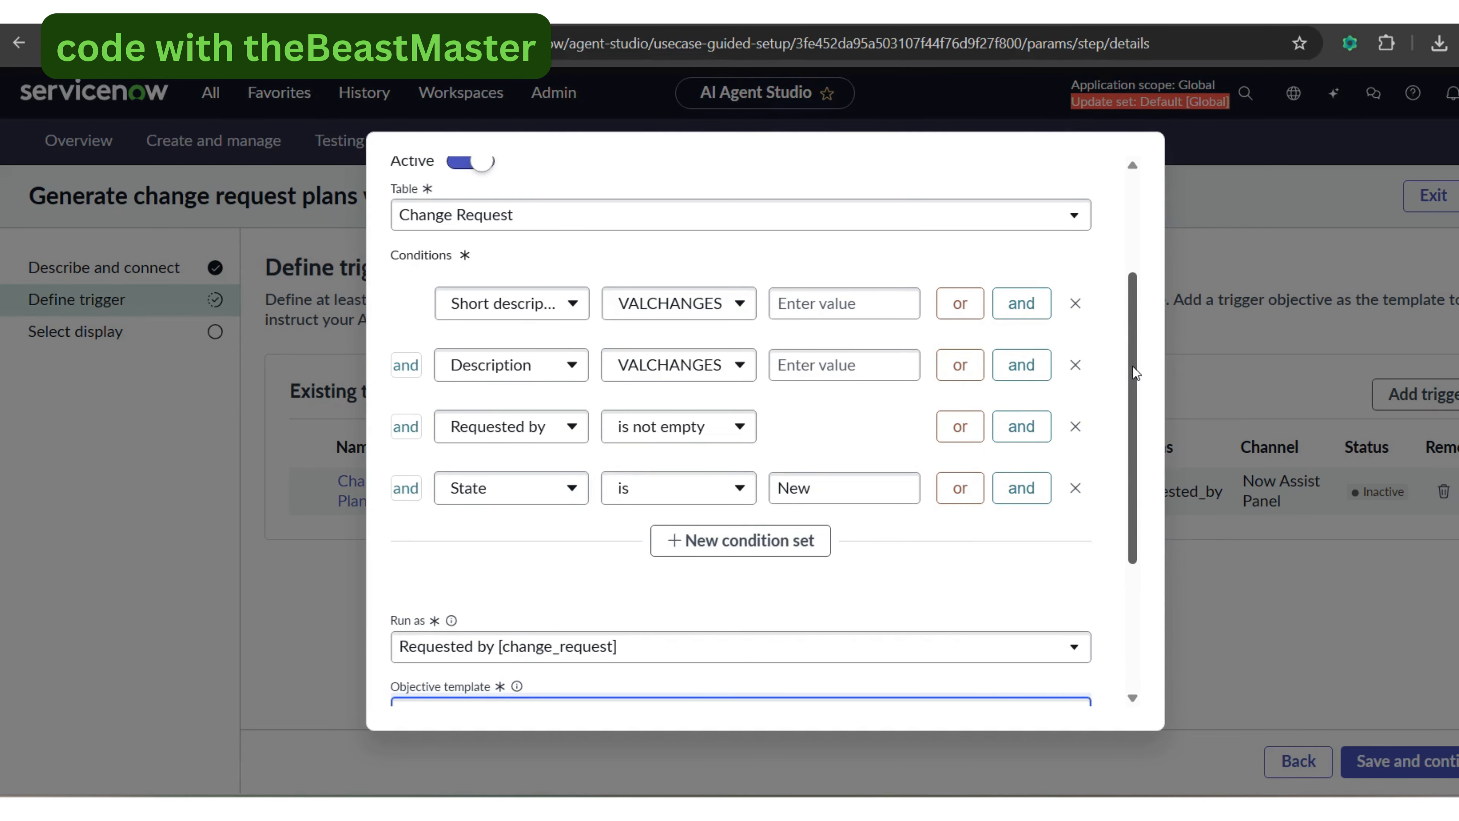
drag(1134, 372, 1136, 493)
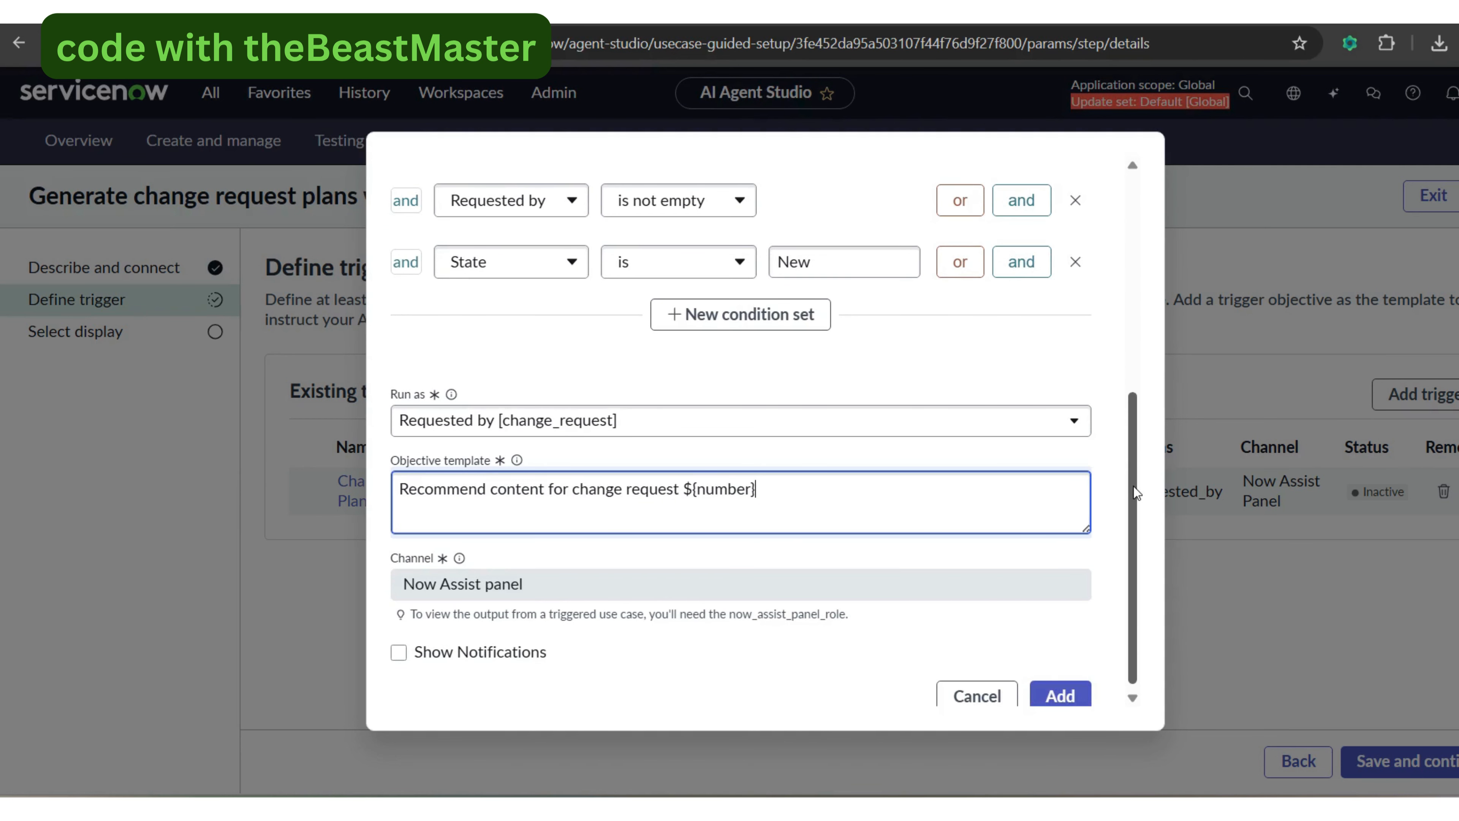
- Give the trigger the objective template "Recommend content for change request ${number}", enable Show Notifications and add it
drag(401, 489, 499, 506)
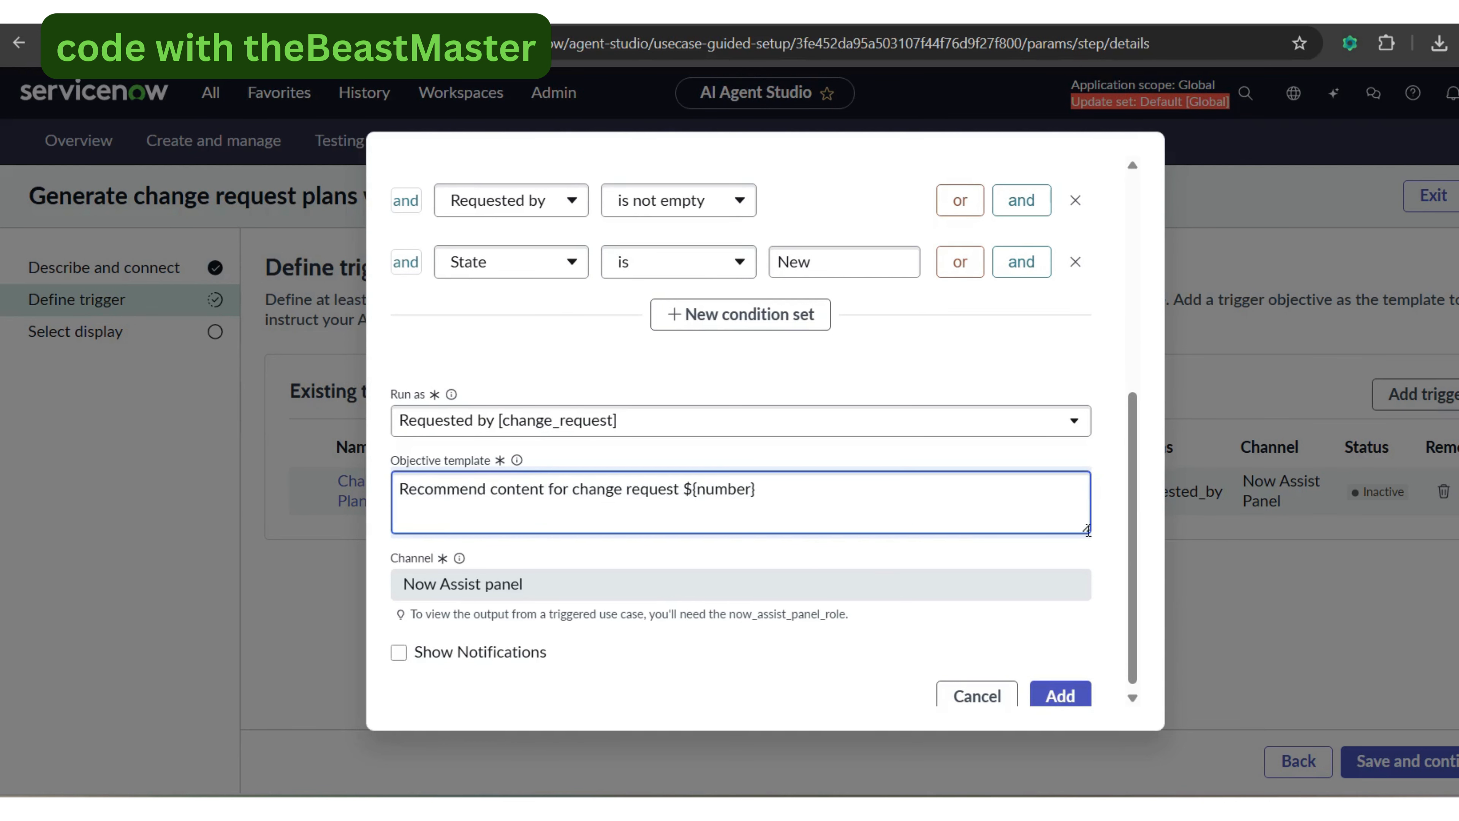
scroll(1137, 517, down, 1)
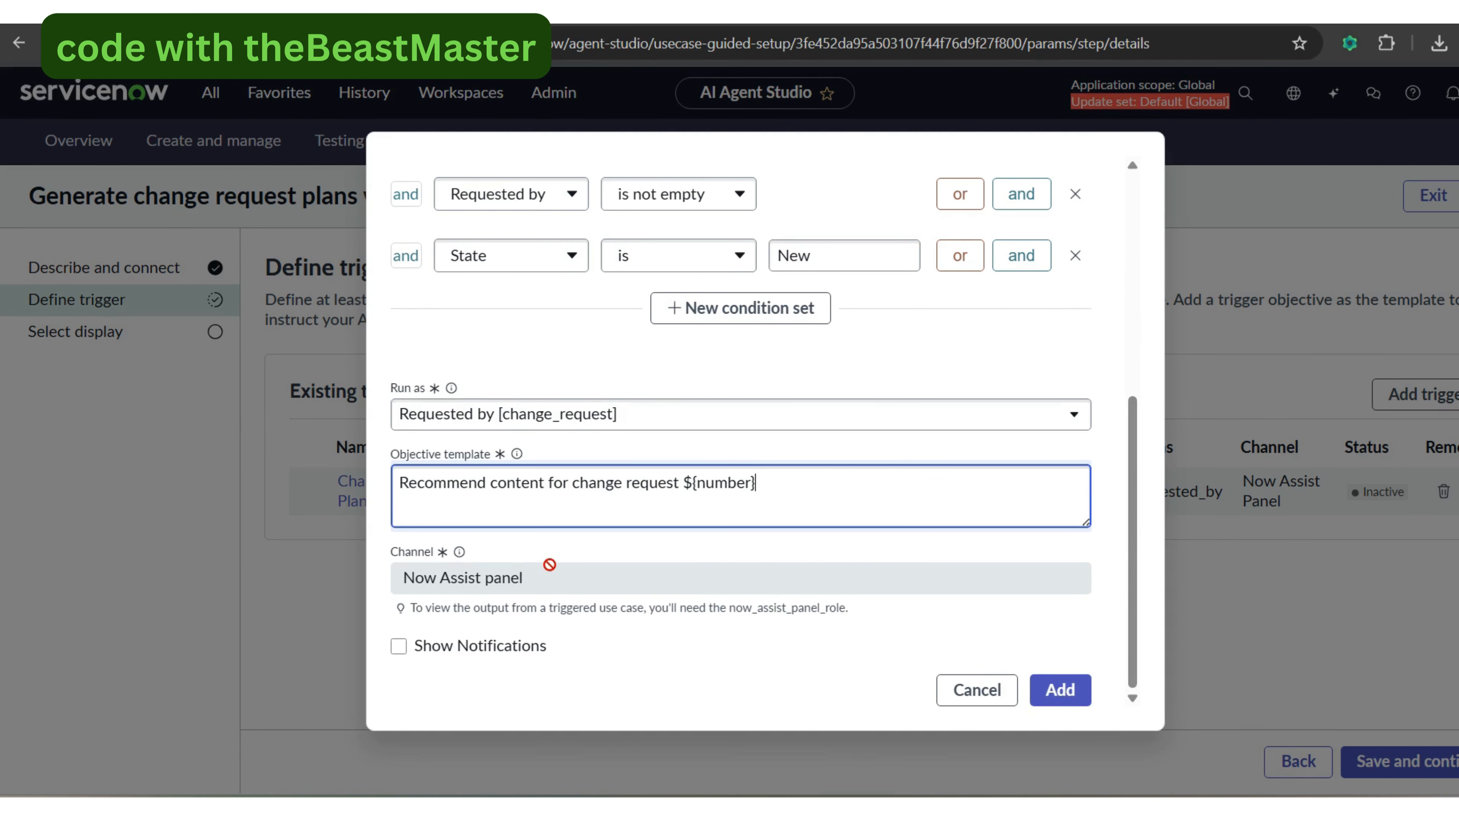
click(399, 647)
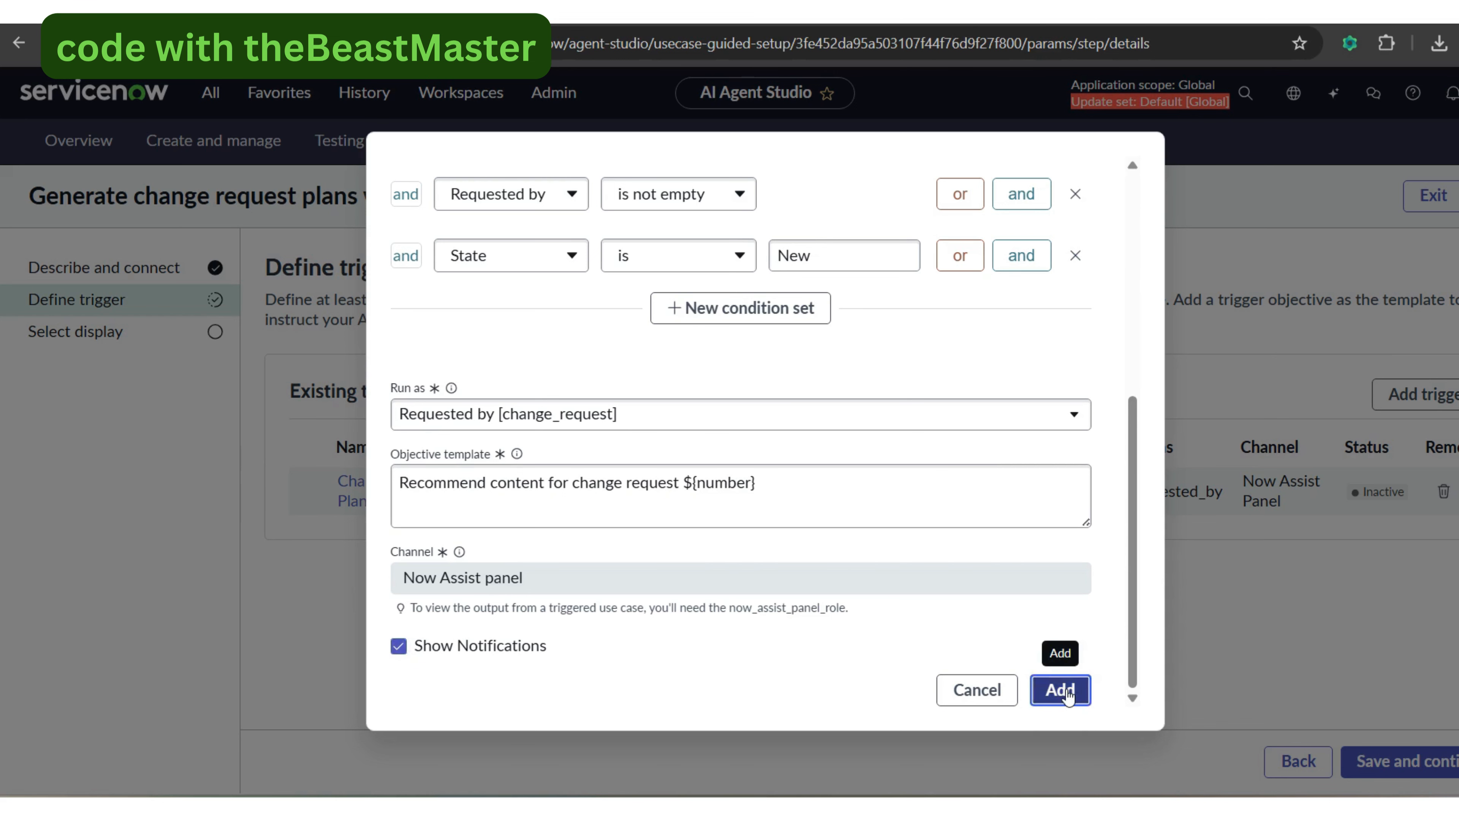
click(1061, 693)
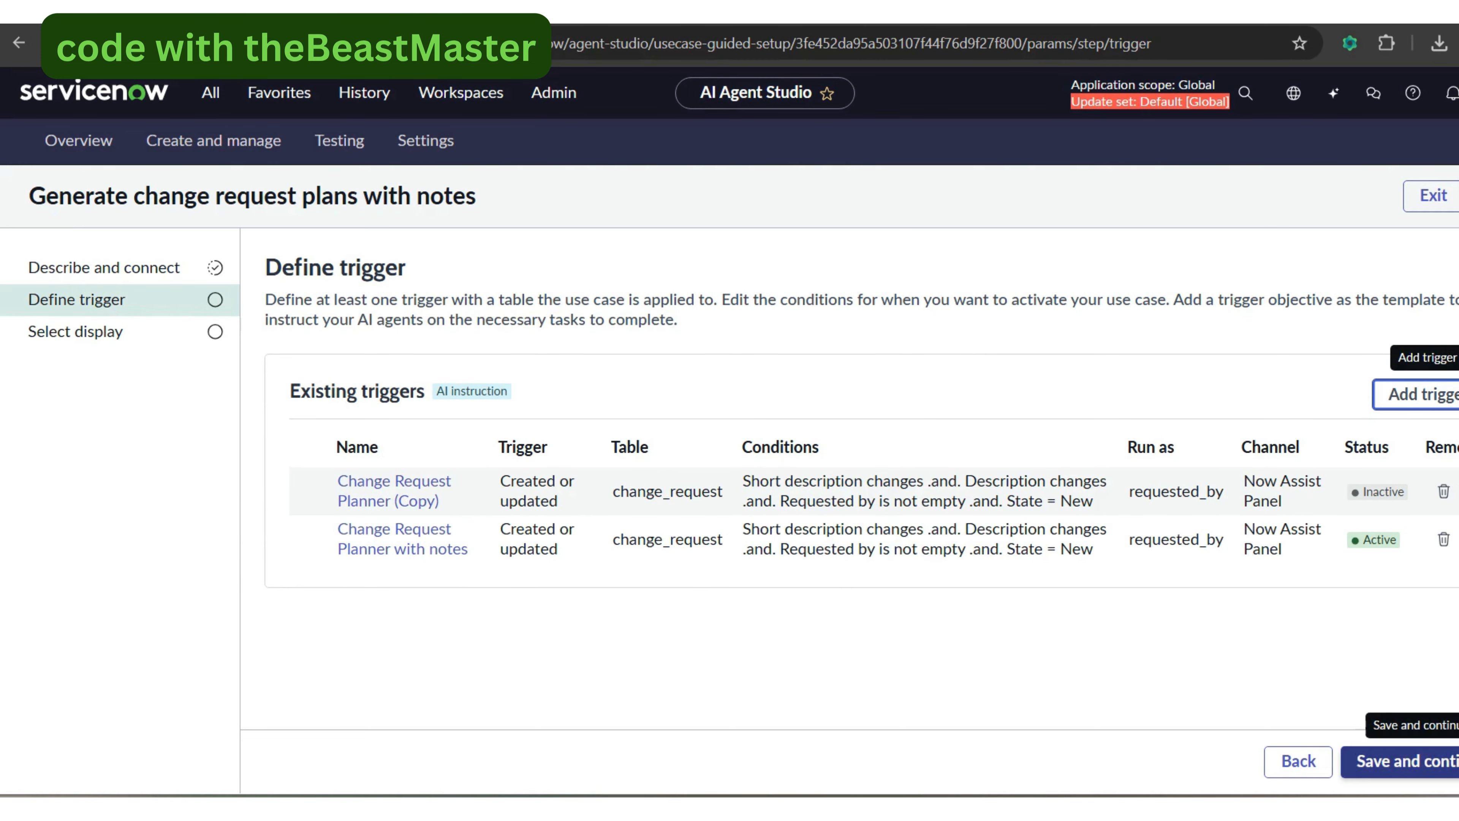
- Save the use case with Now Assist panel display on and open the original "Generate change request plans" use case
click(1402, 760)
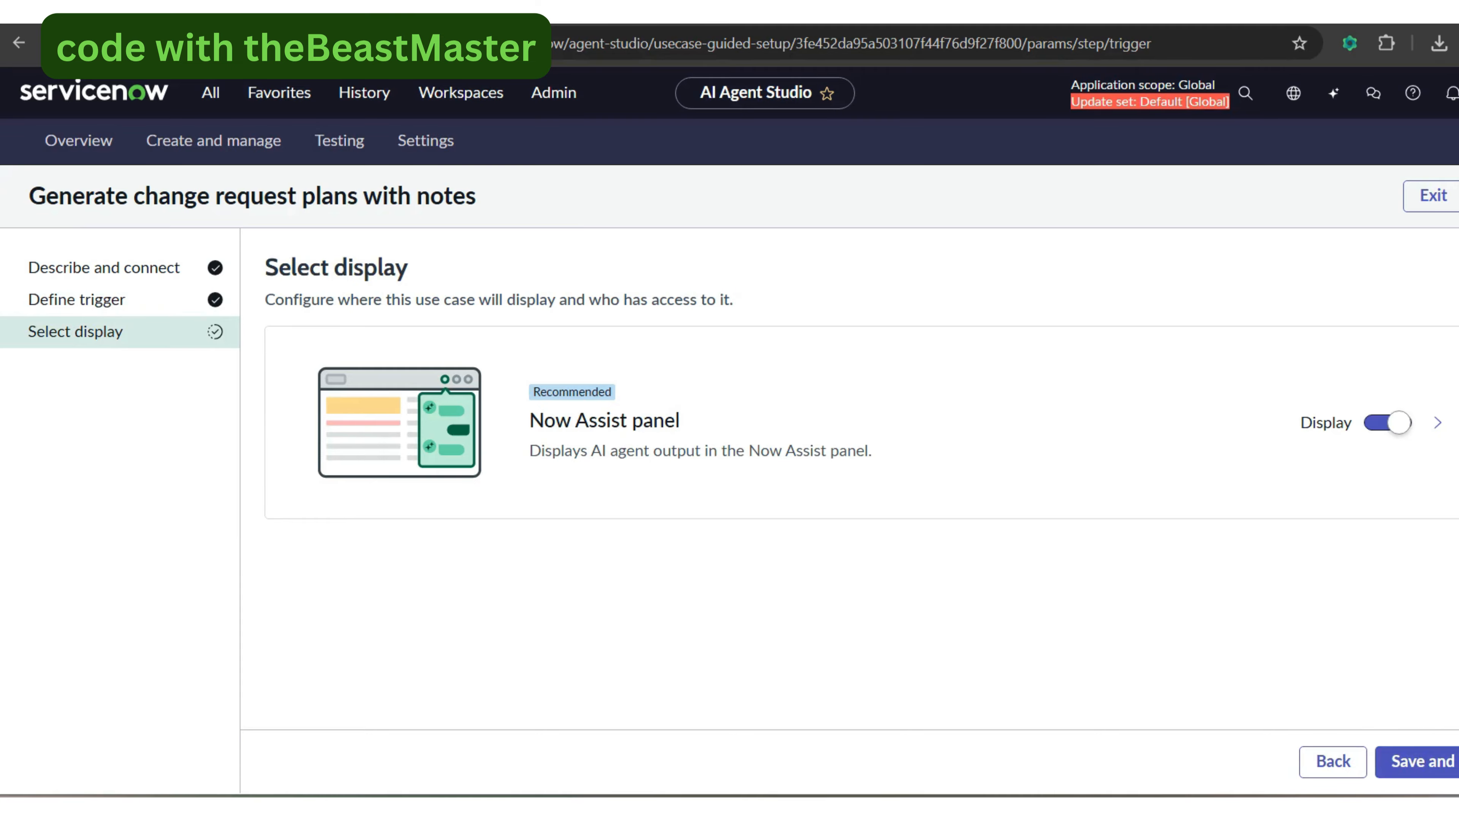
click(1415, 762)
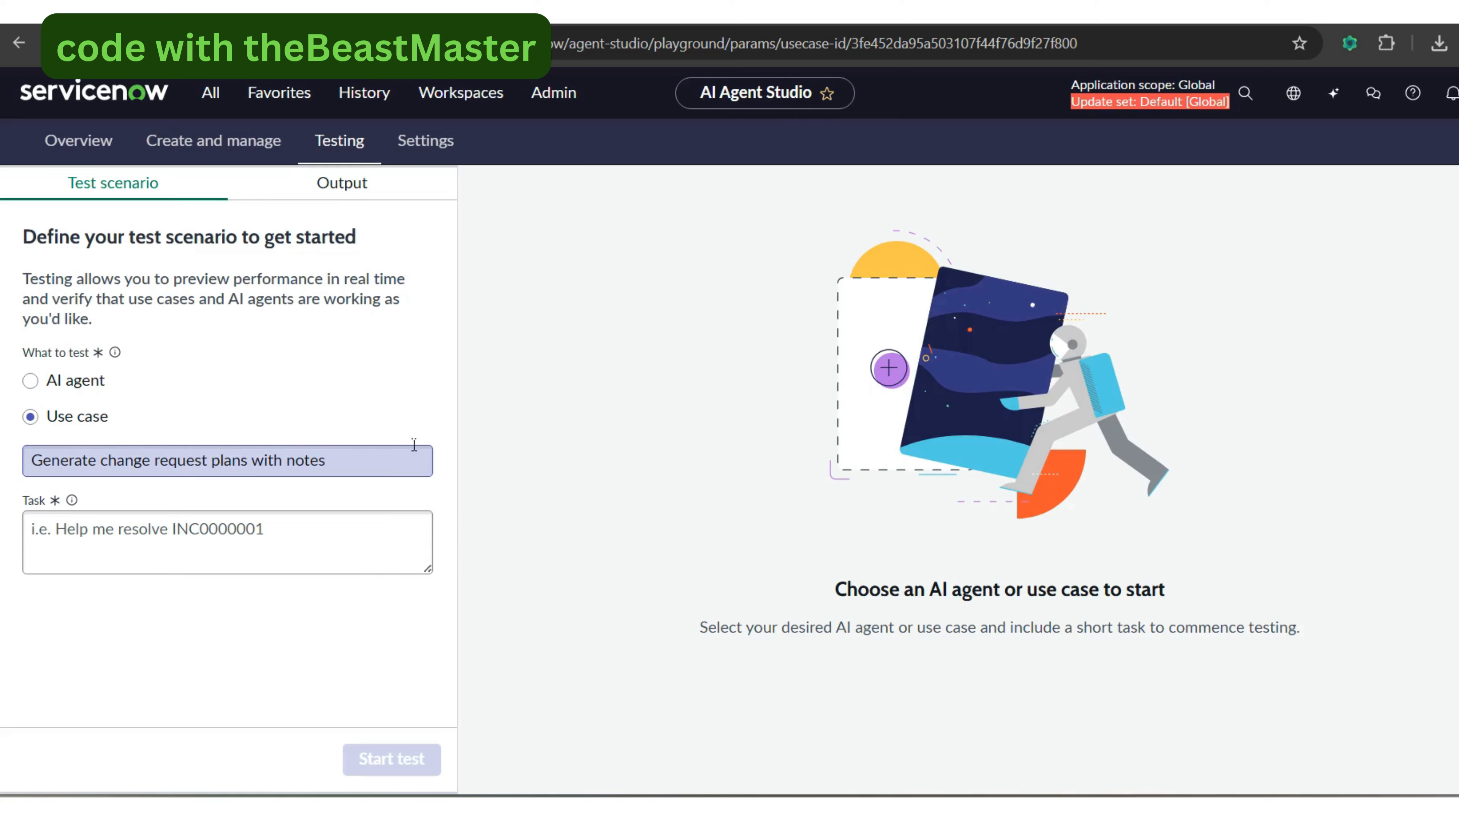
click(216, 153)
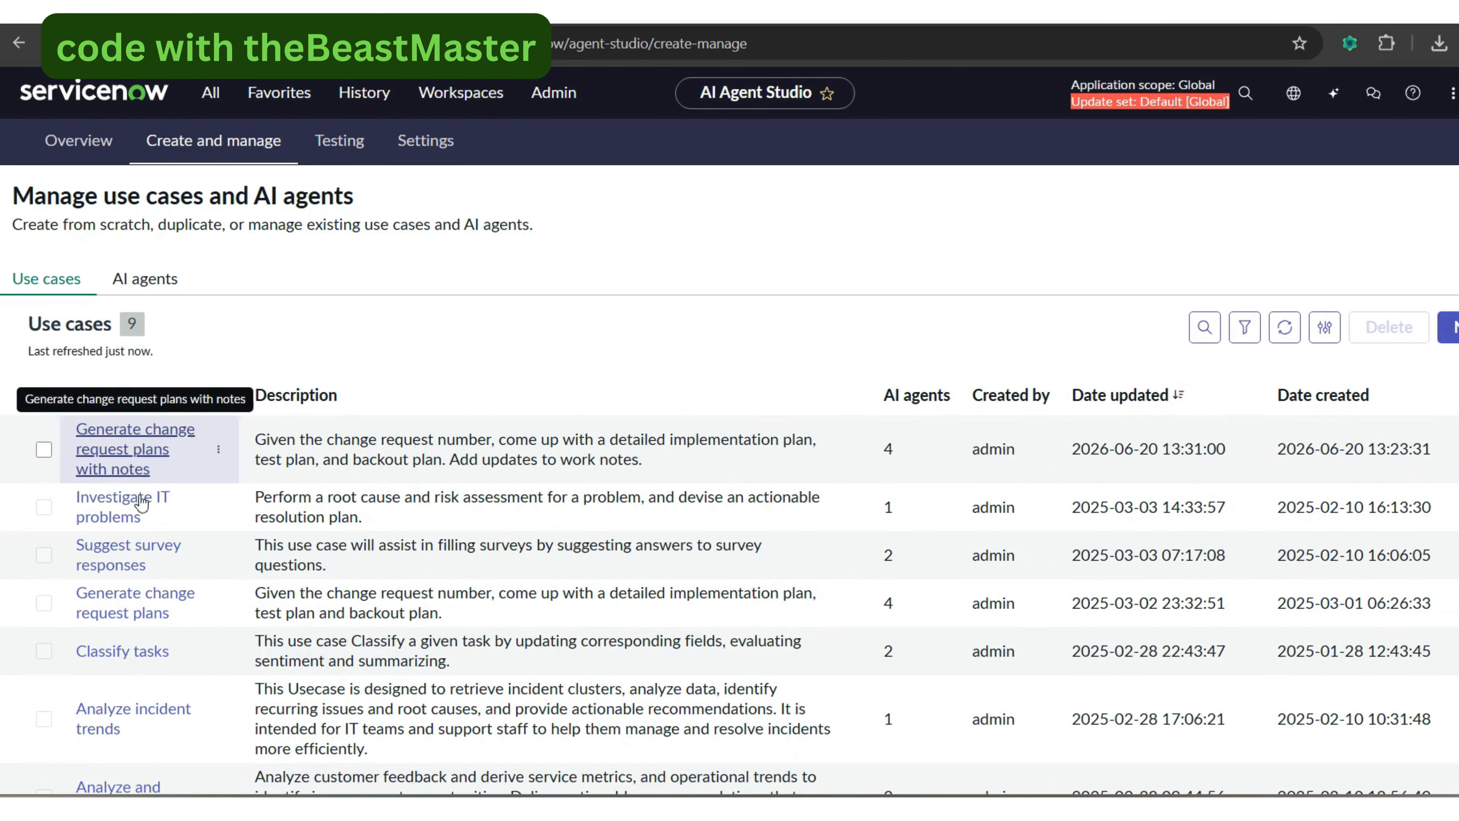
click(132, 593)
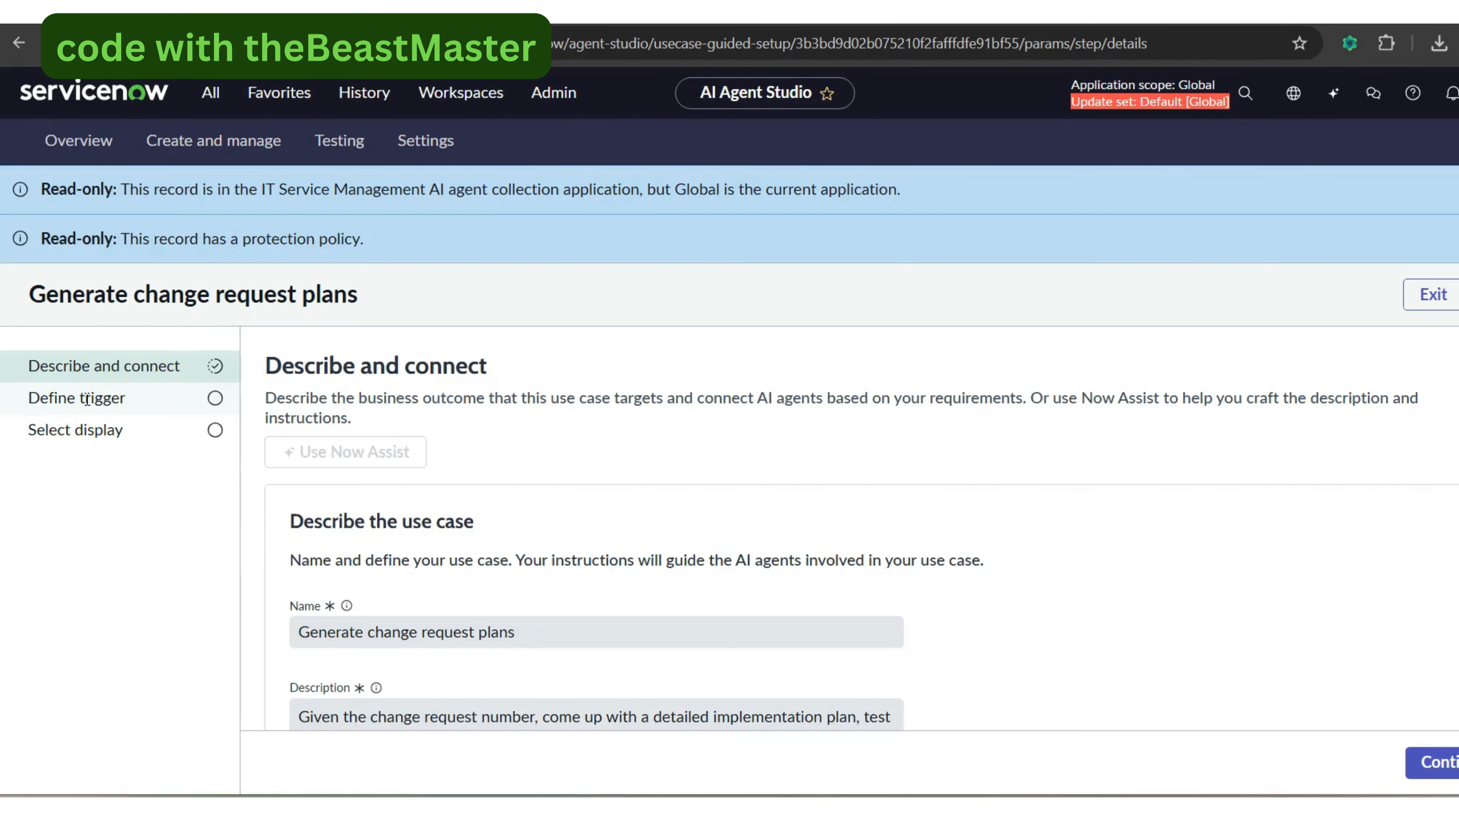
- Check the original use case's trigger status, then save "Generate change request plans with notes" from its display settings
click(90, 398)
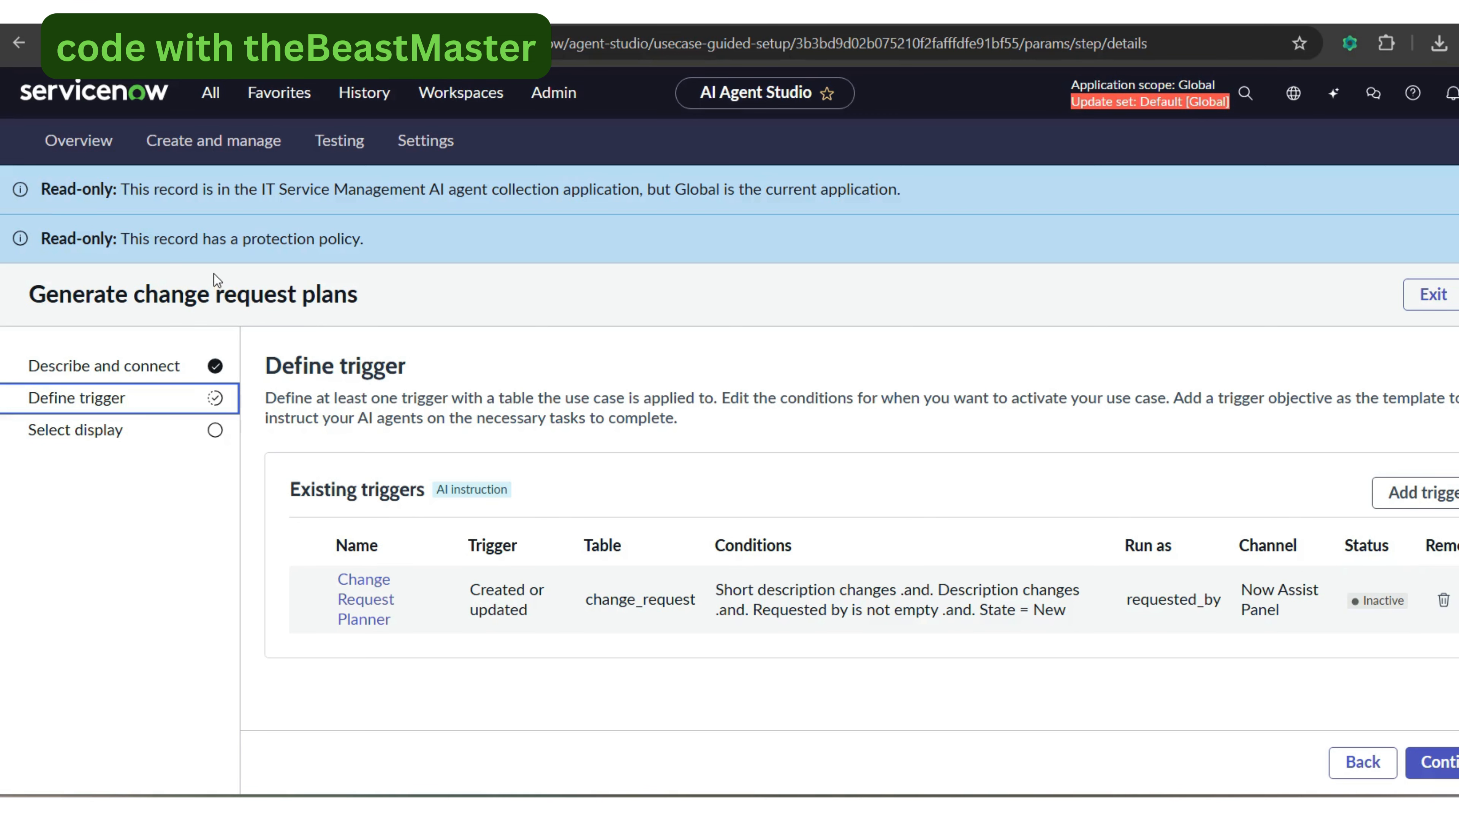
click(213, 154)
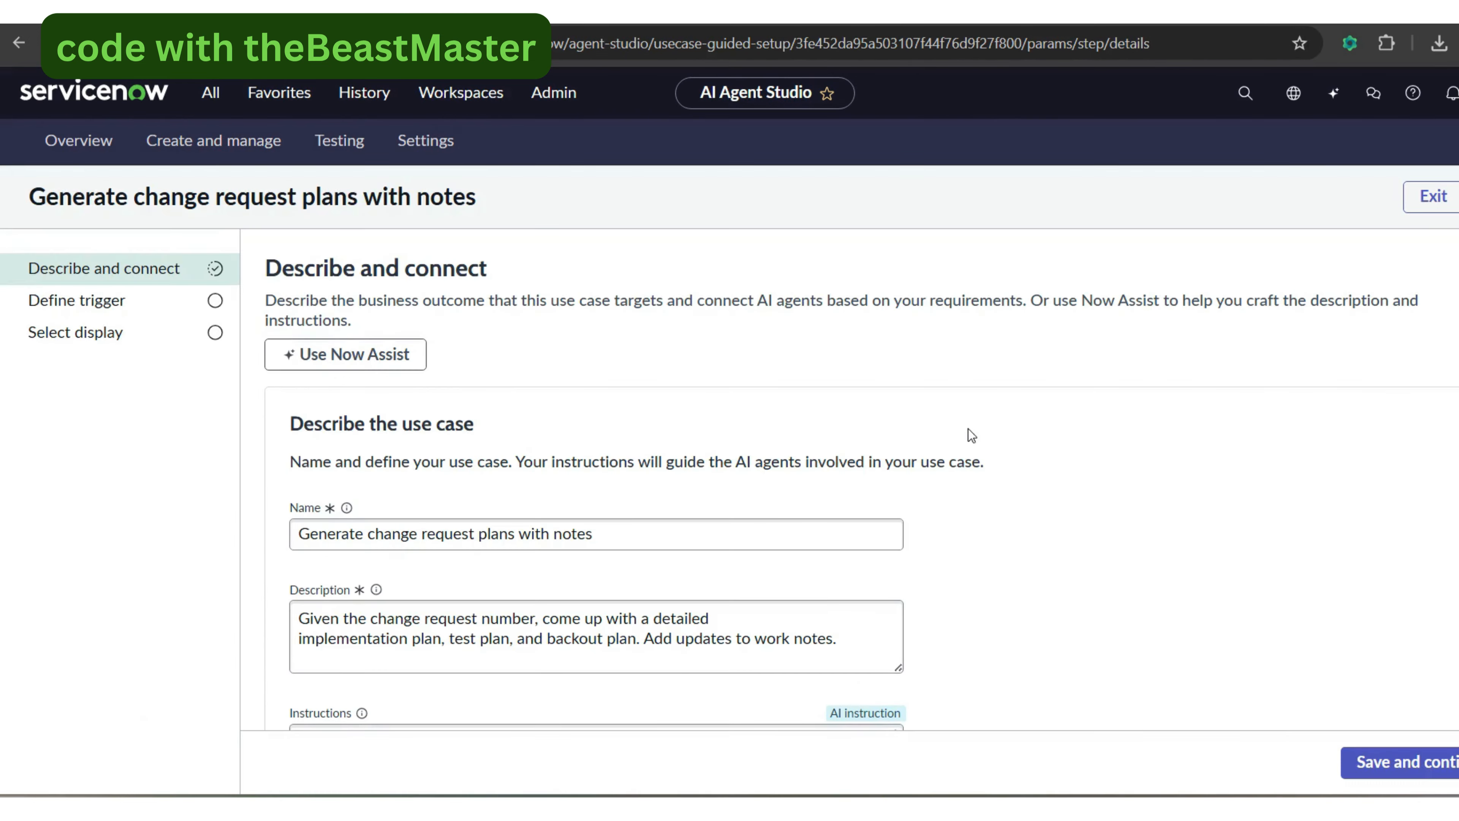
click(107, 330)
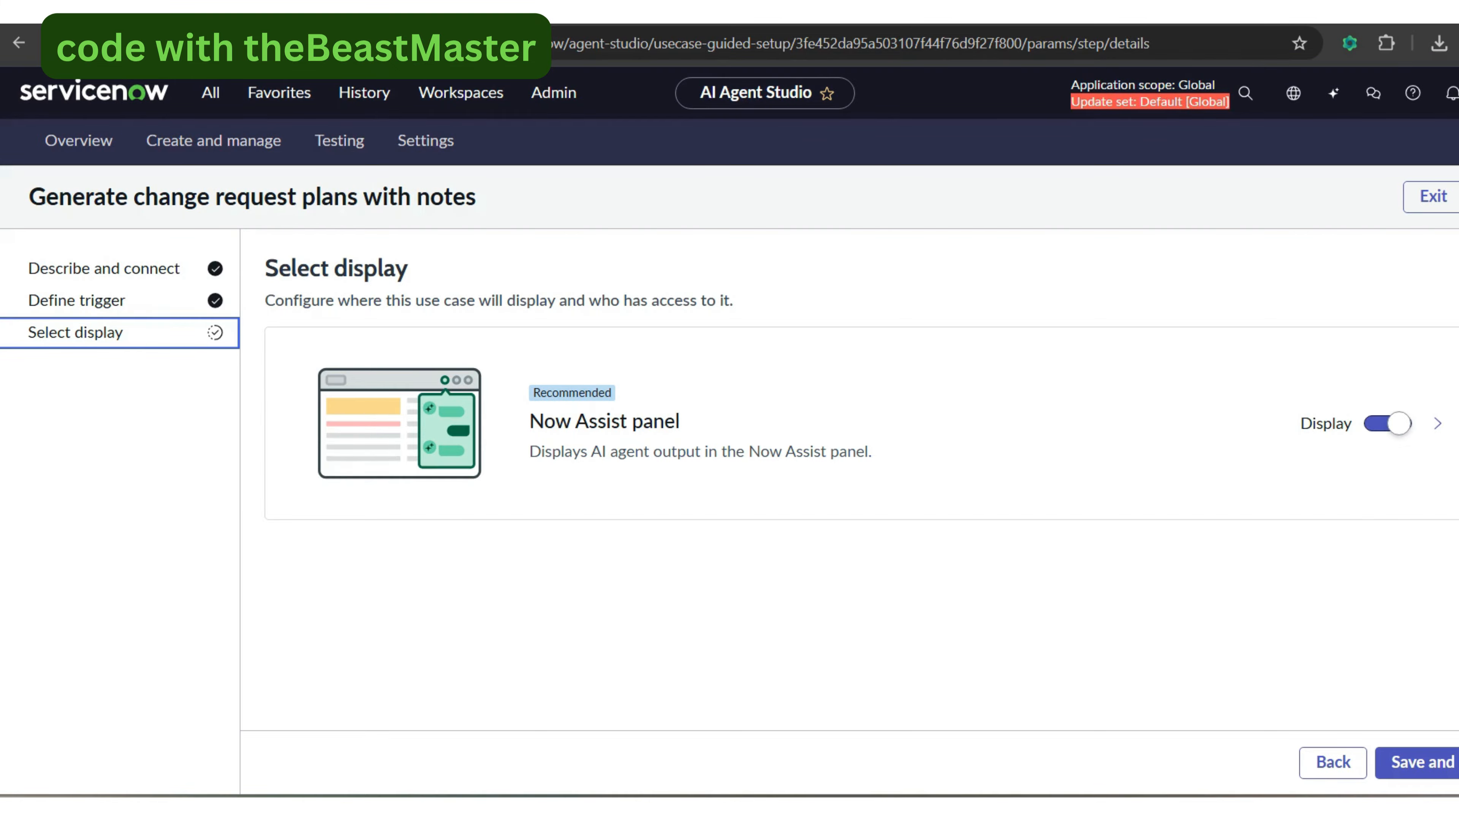
click(1418, 761)
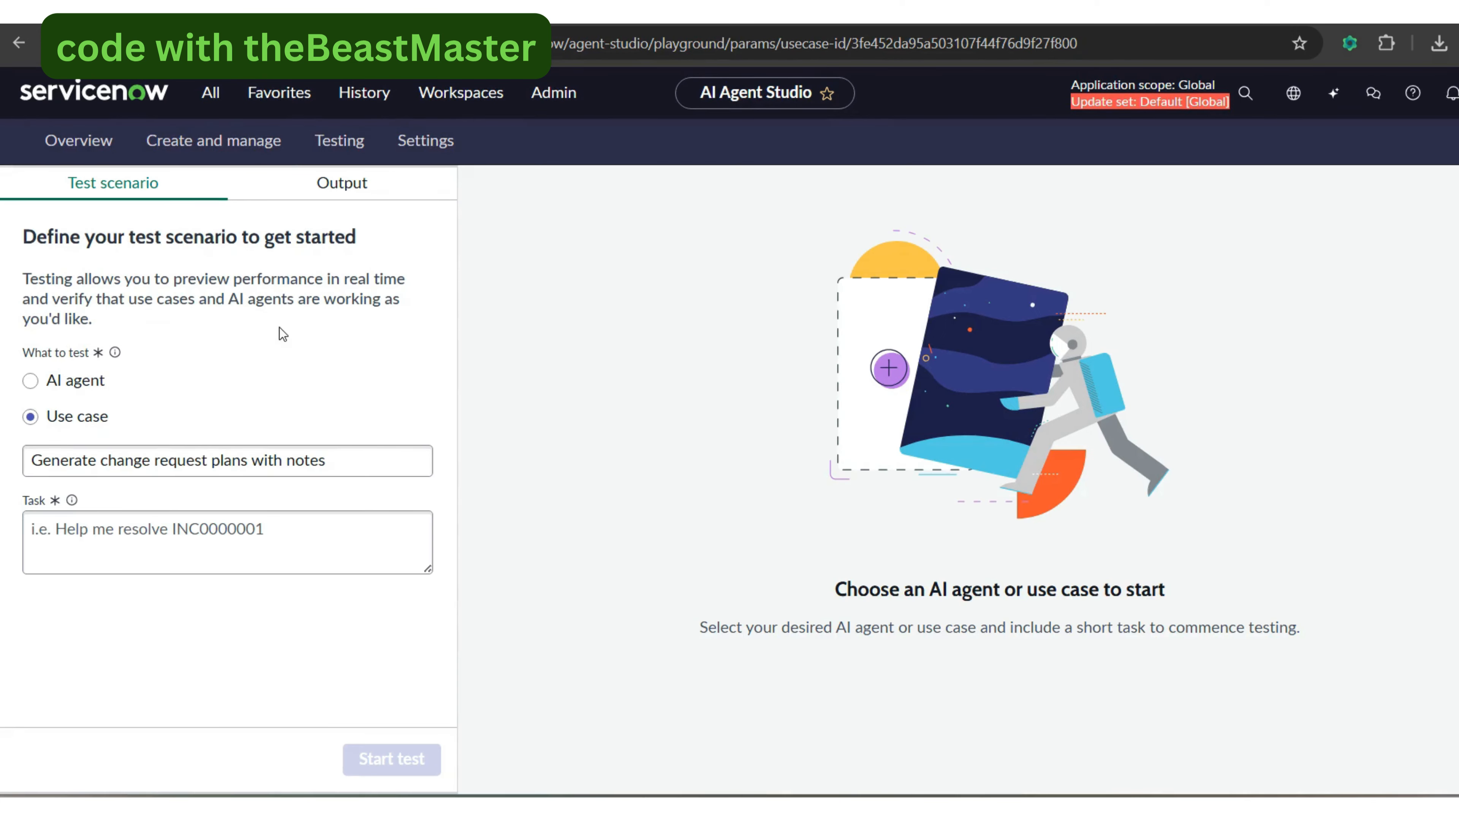
- Open the Change Requests list using change_request.list
click(209, 105)
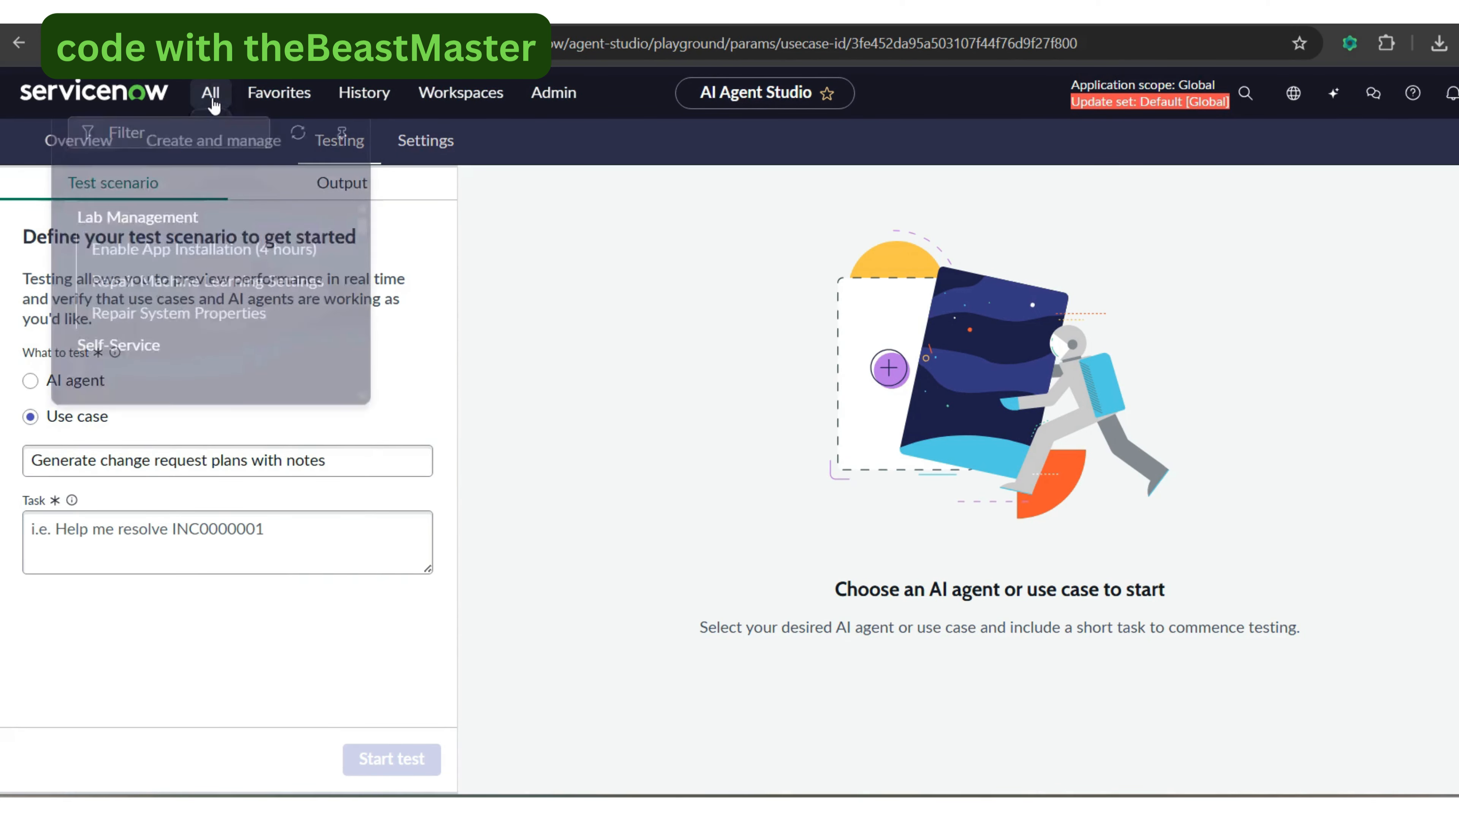
text(c)
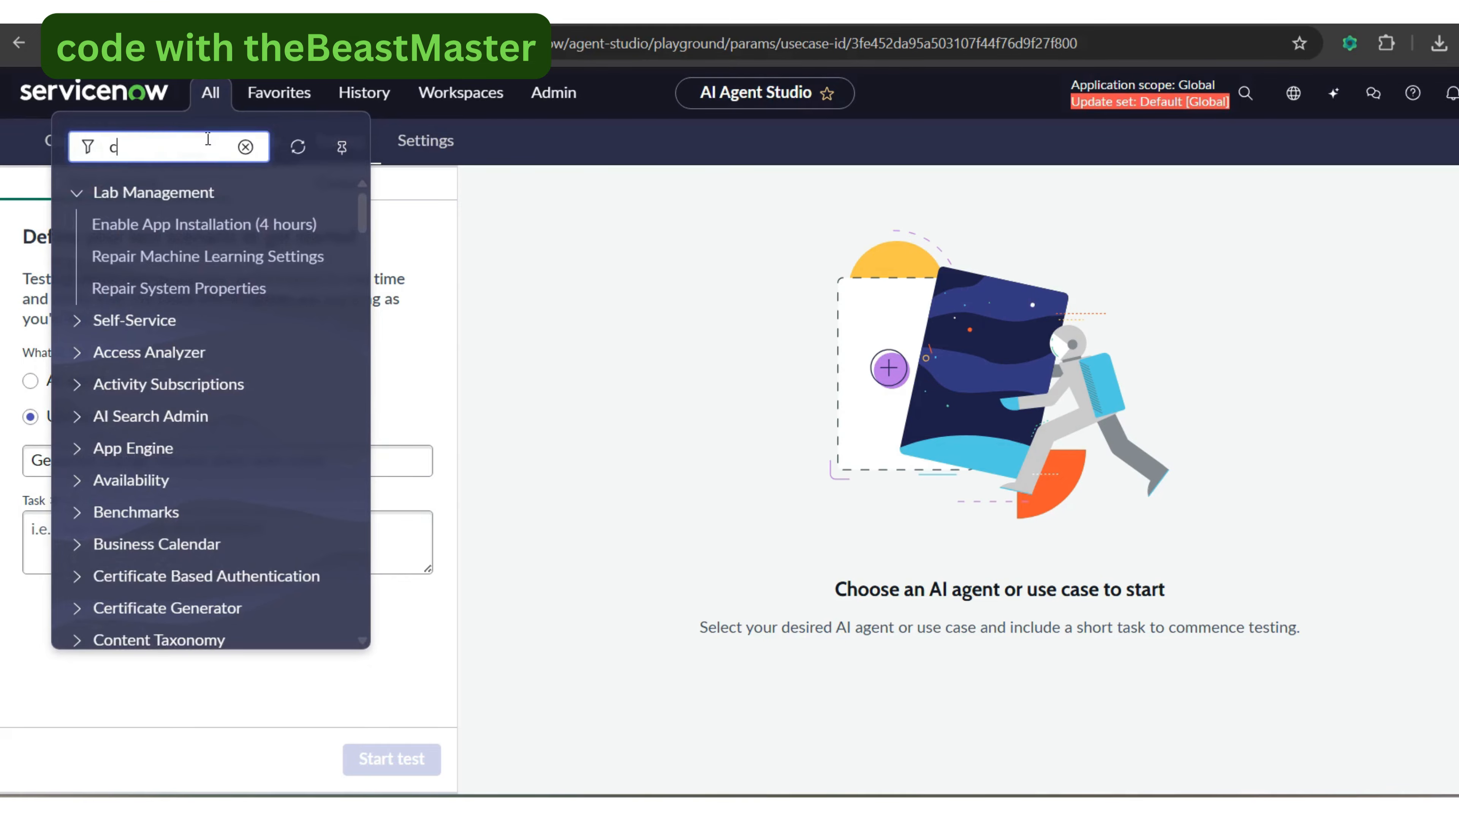
text(hange_reques)
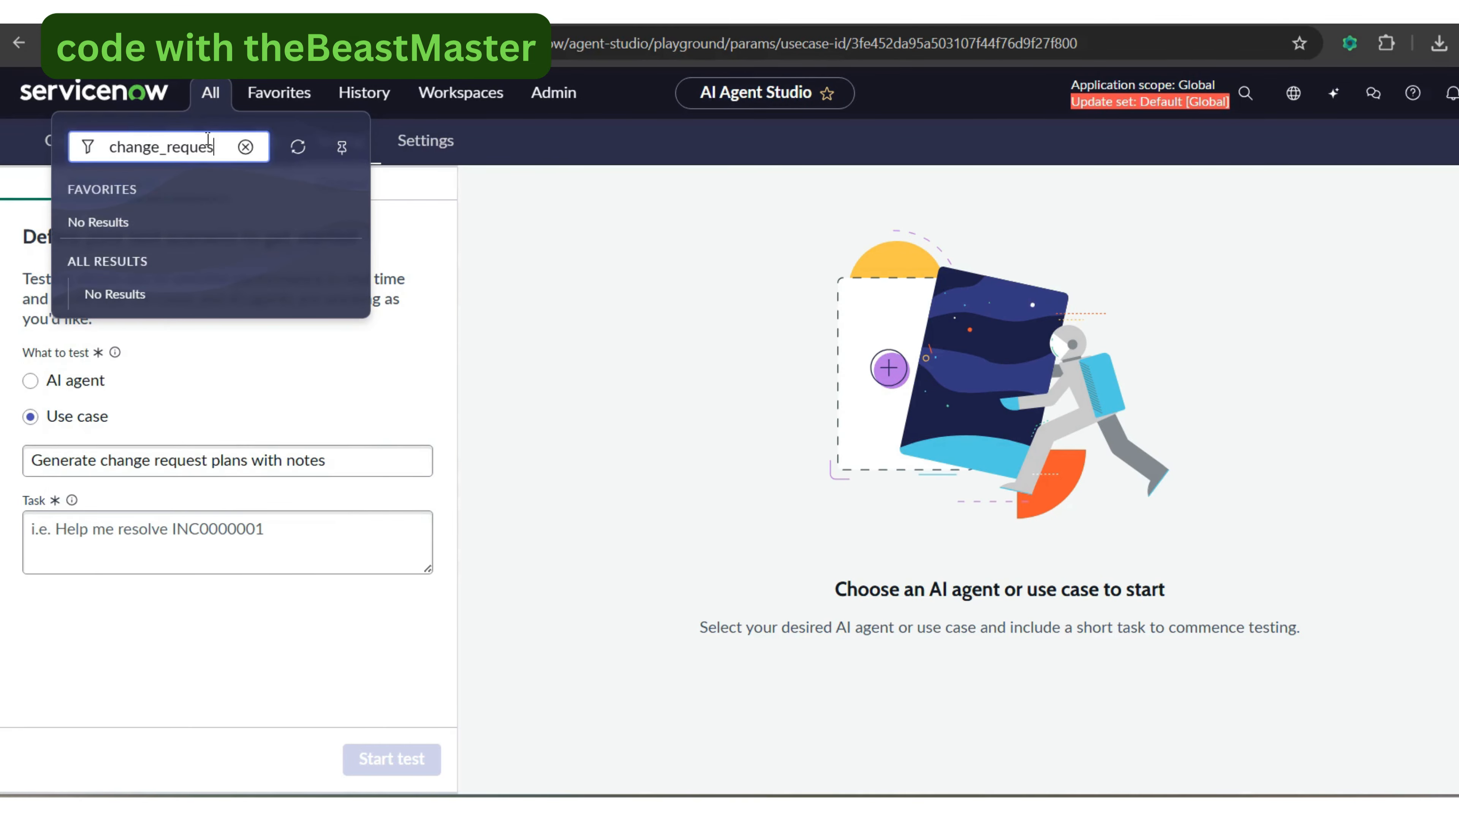
text(t.list)
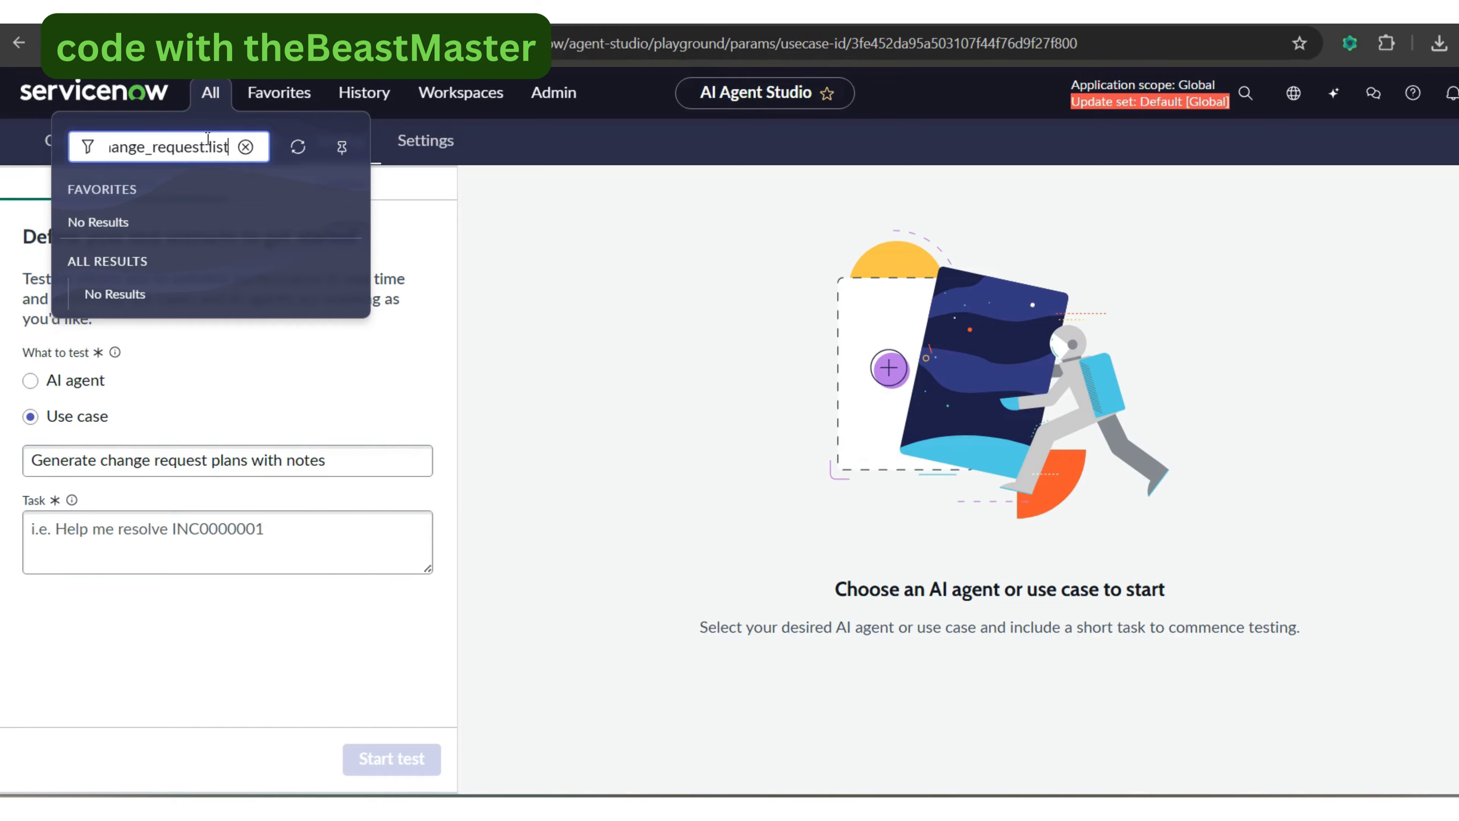
key(Return)
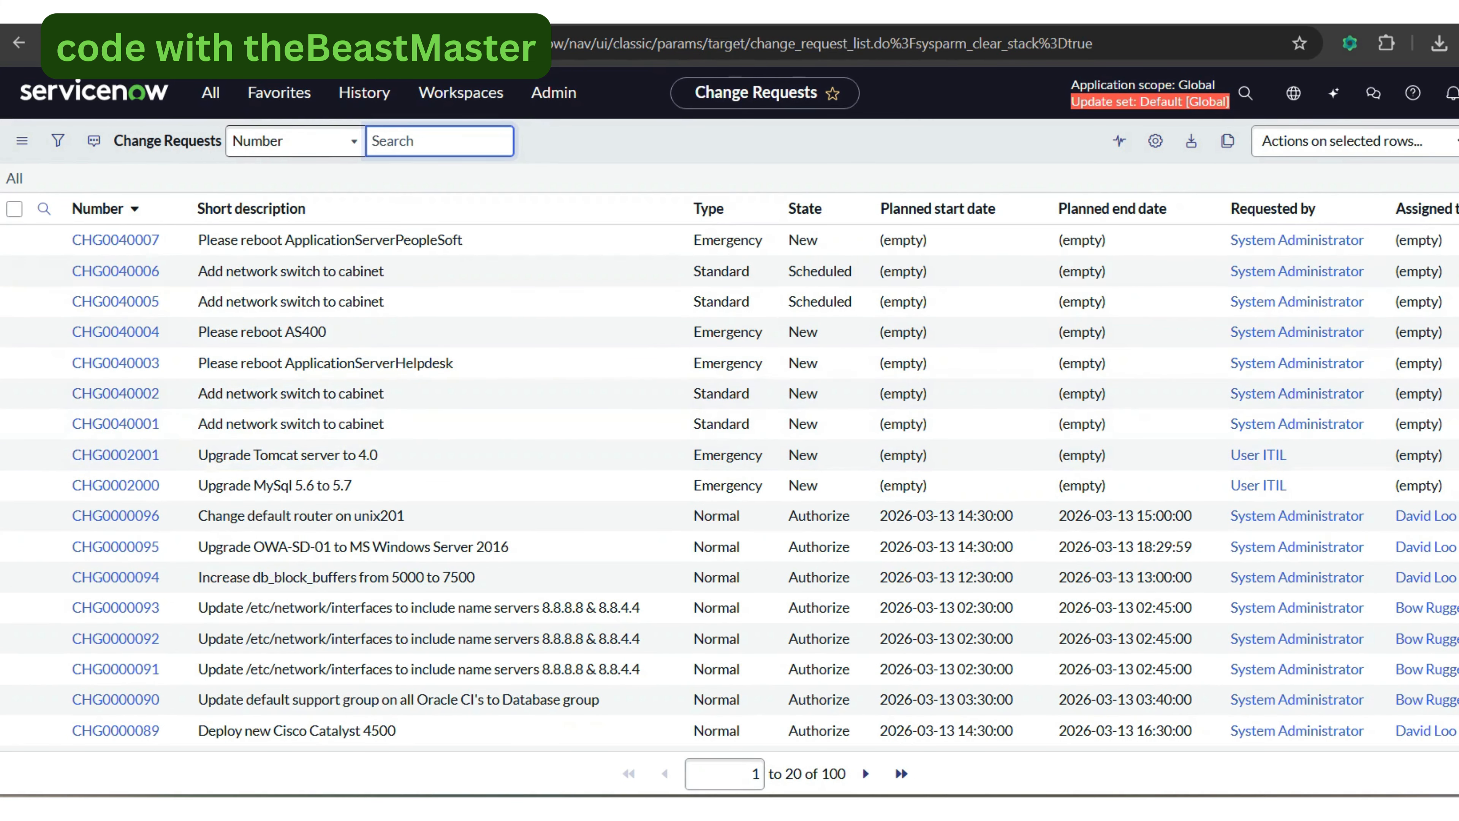
- Open the change request "Perform maintenance on database server - bond_trading_uk" and check its planning fields
scroll(730, 489, down, 2)
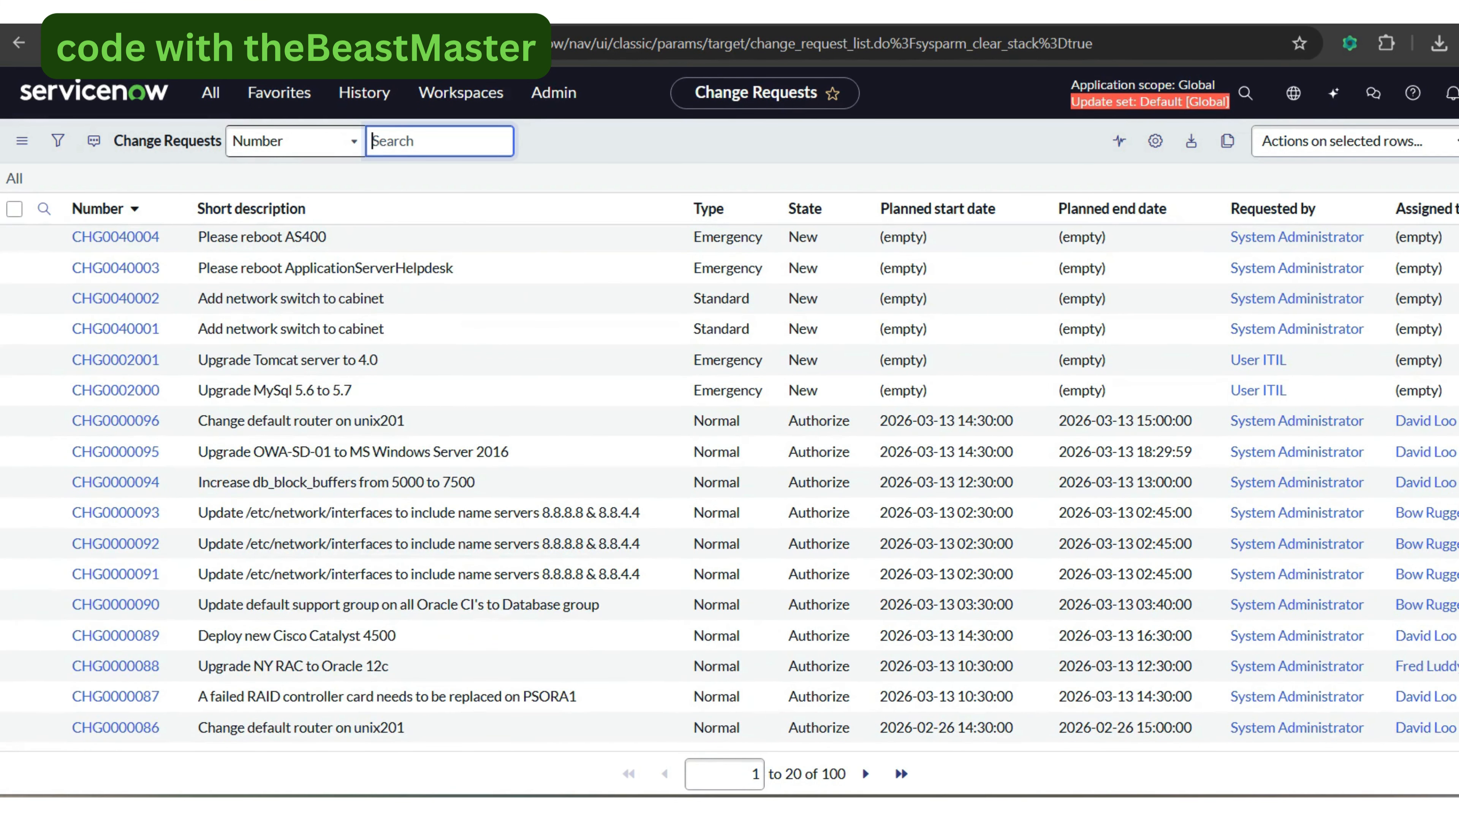
scroll(1433, 339, up, 3)
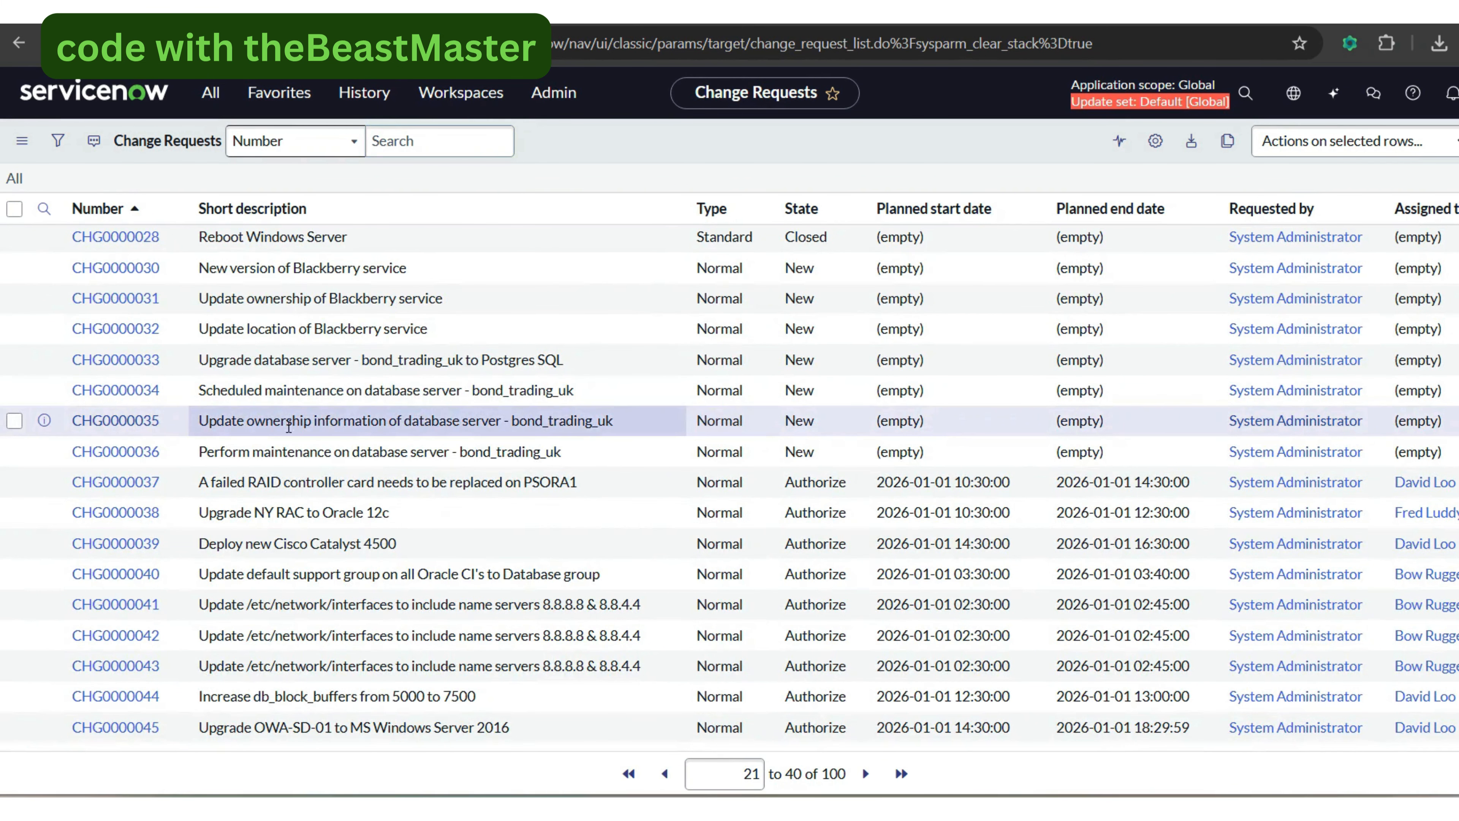
click(122, 453)
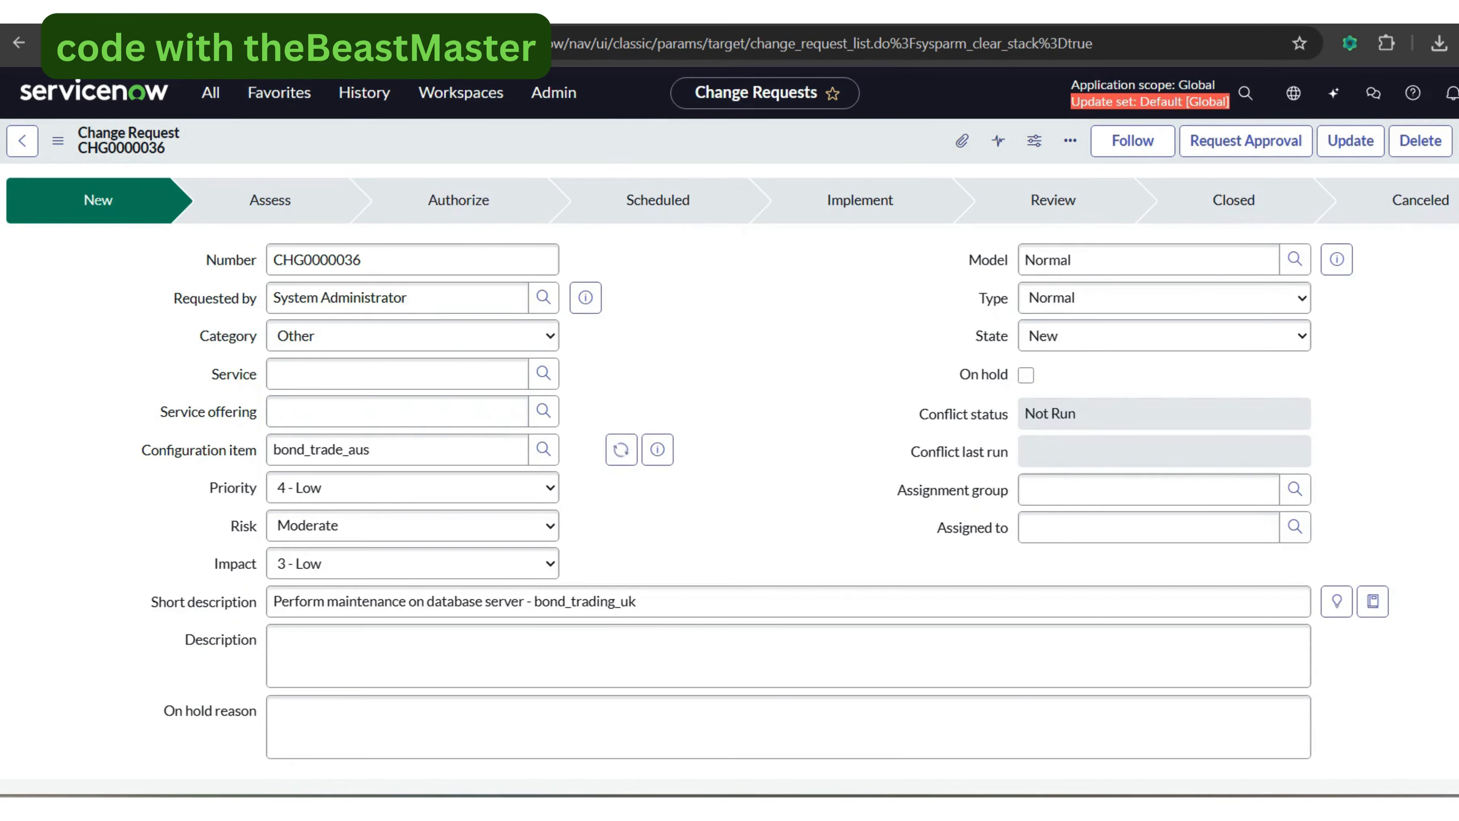
scroll(730, 479, down, 5)
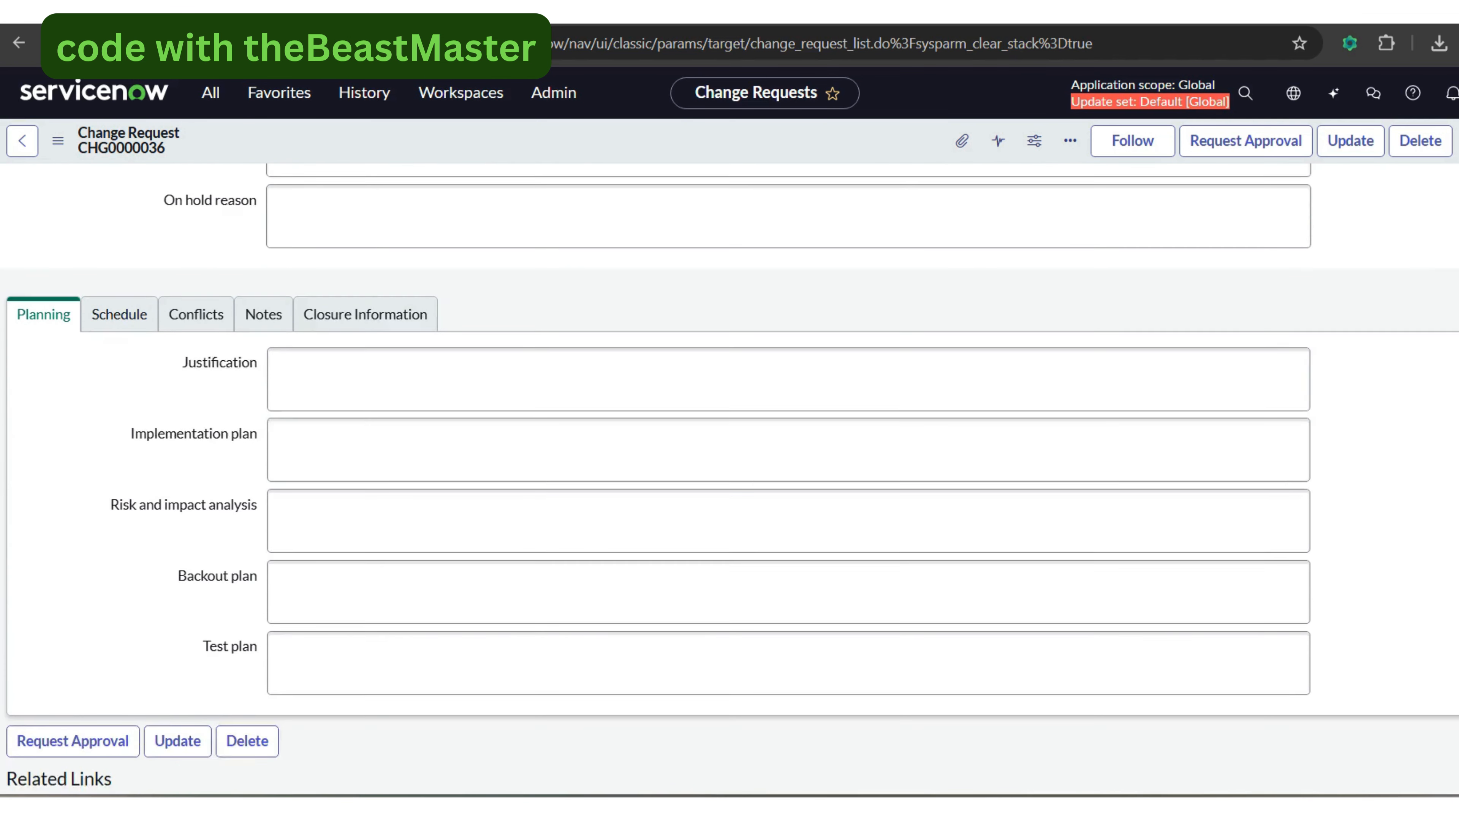
scroll(792, 502, down, 2)
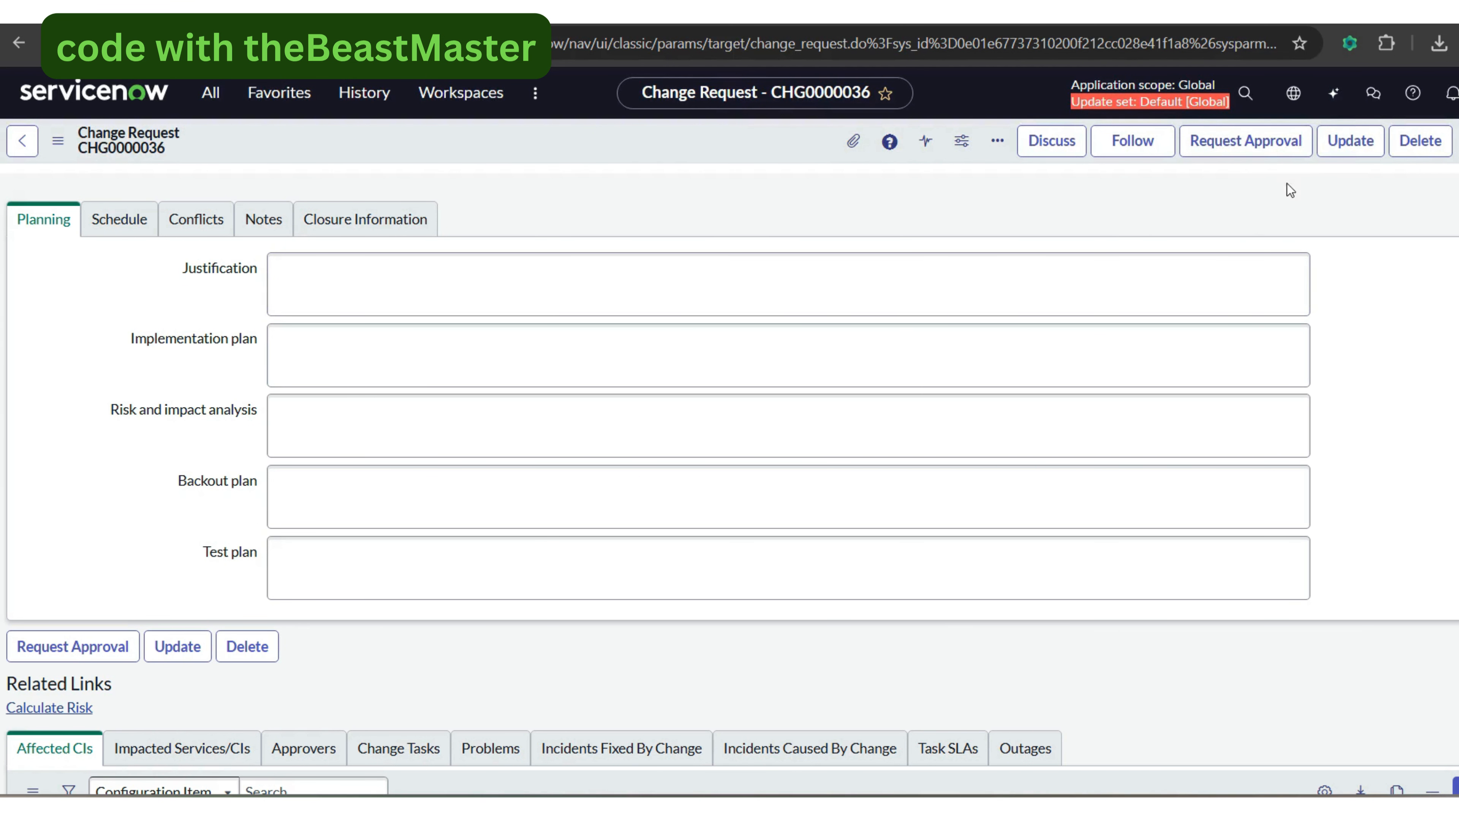
- Copy the number of the open change request from its Number field
click(1334, 93)
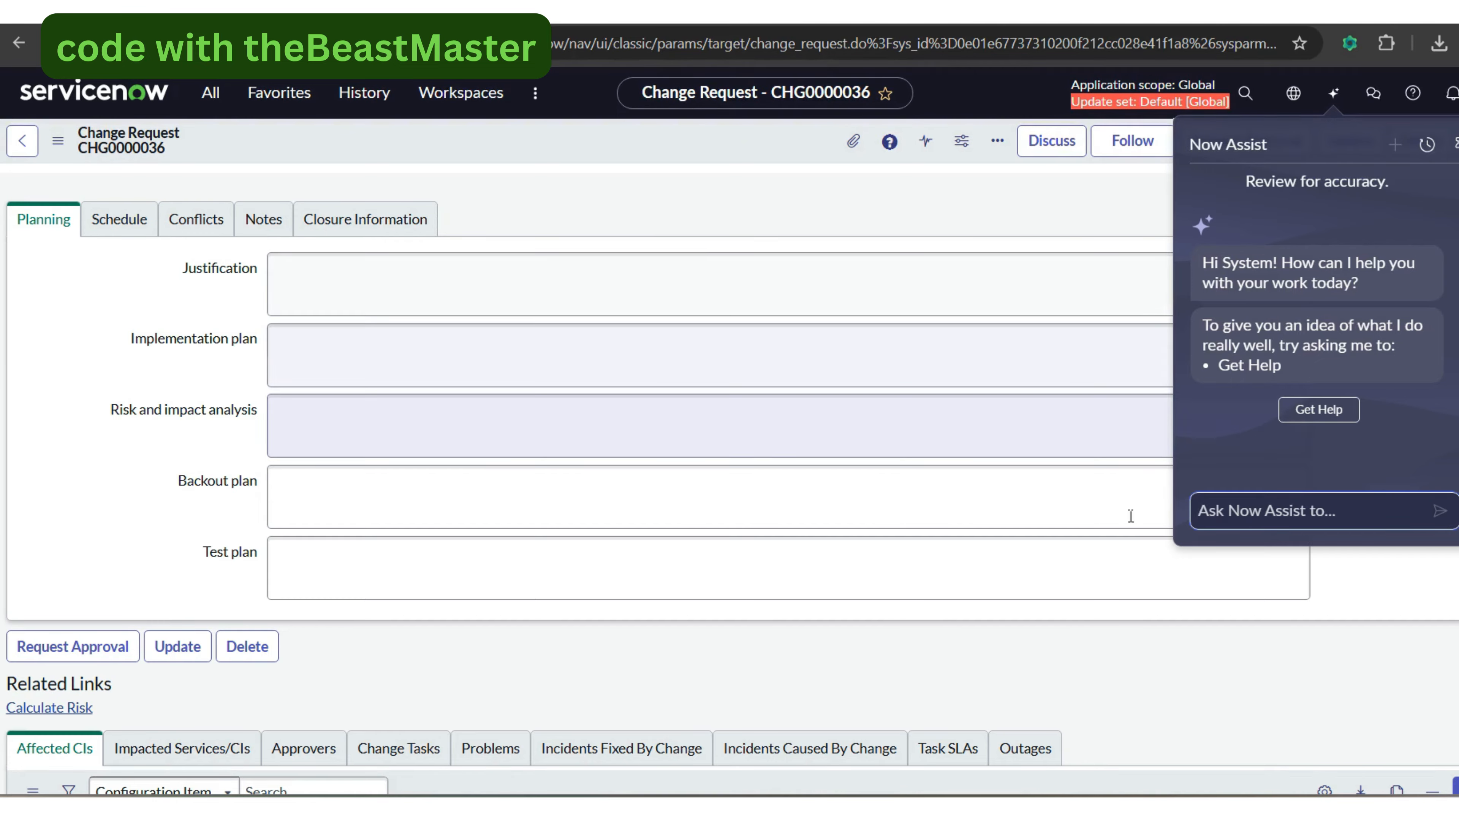
click(588, 201)
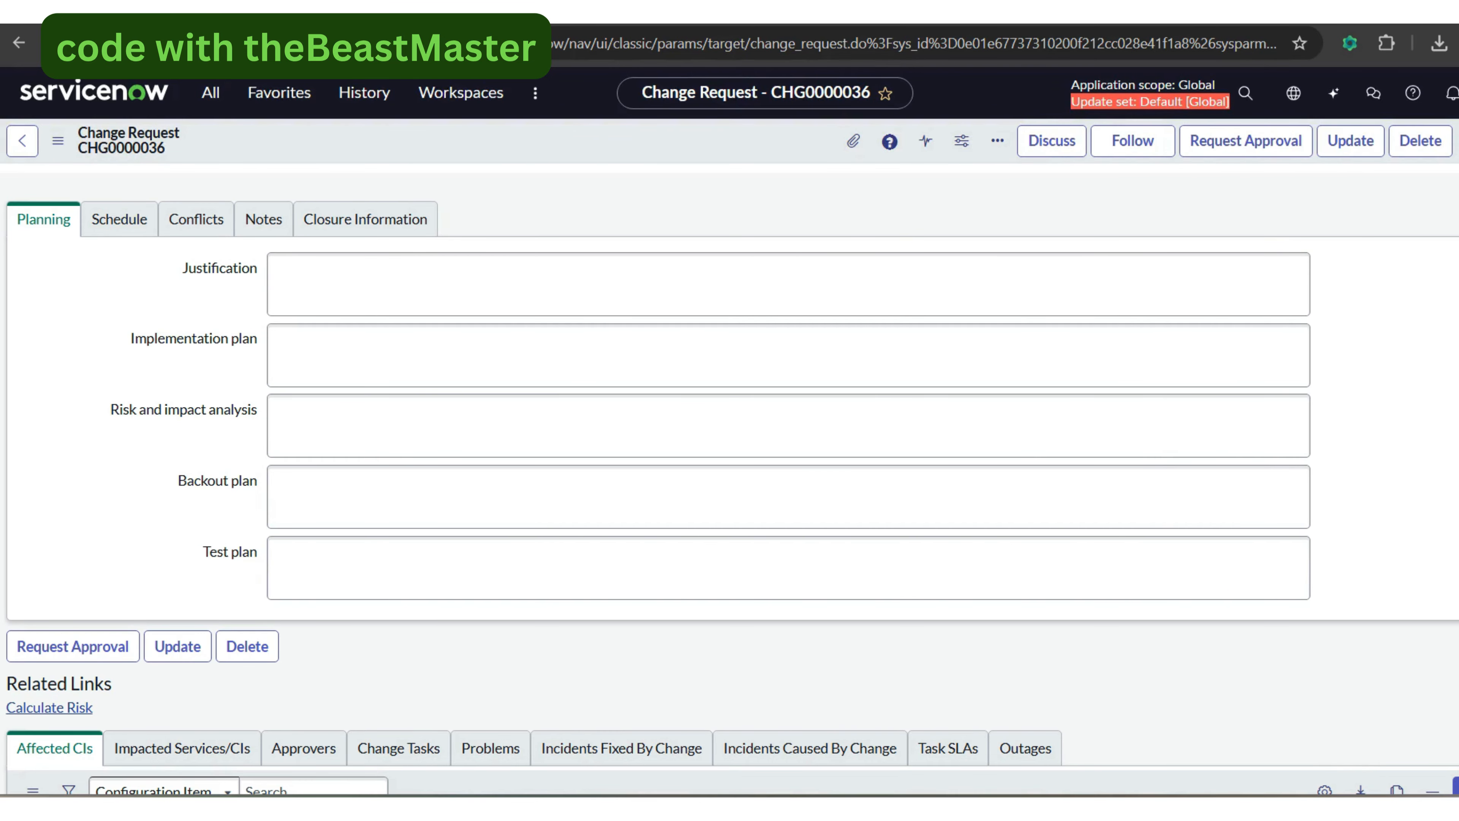
scroll(729, 443, up, 10)
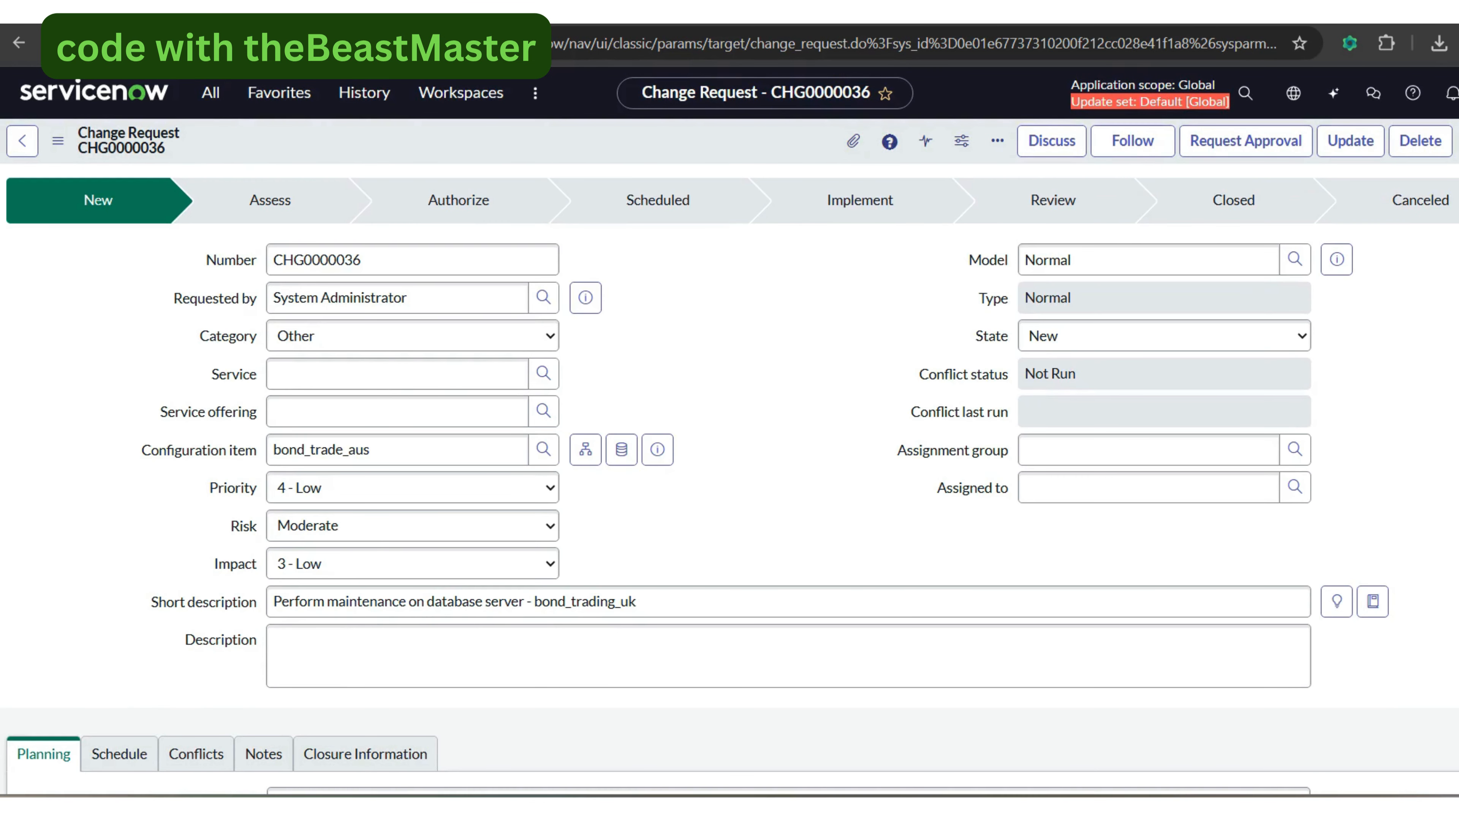
double_click(329, 263)
key(ctrl+c)
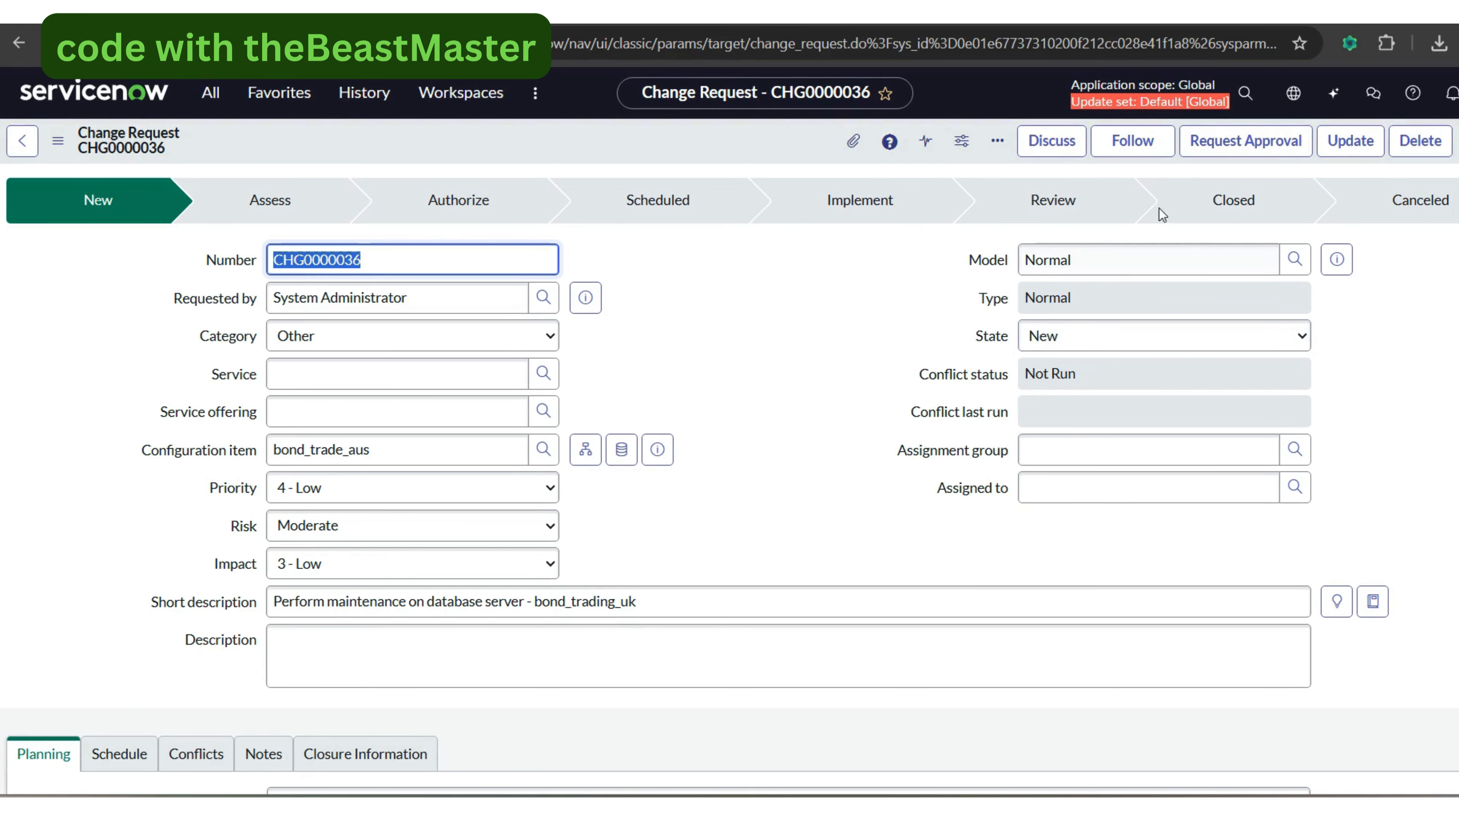
- Ask Now Assist to "generate change plan for change request" followed by the copied change request number
click(1331, 97)
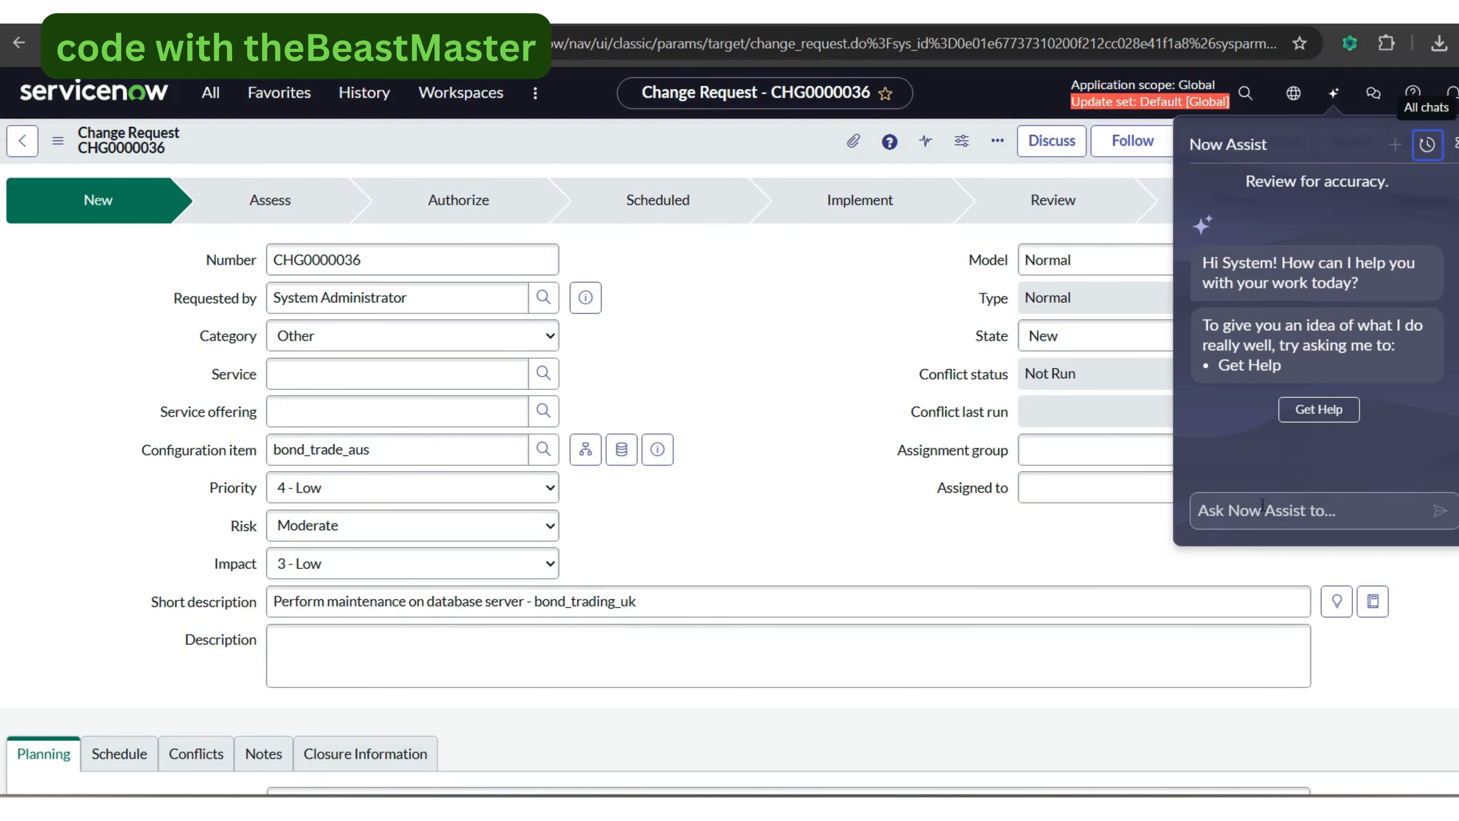
click(1260, 519)
text(gene)
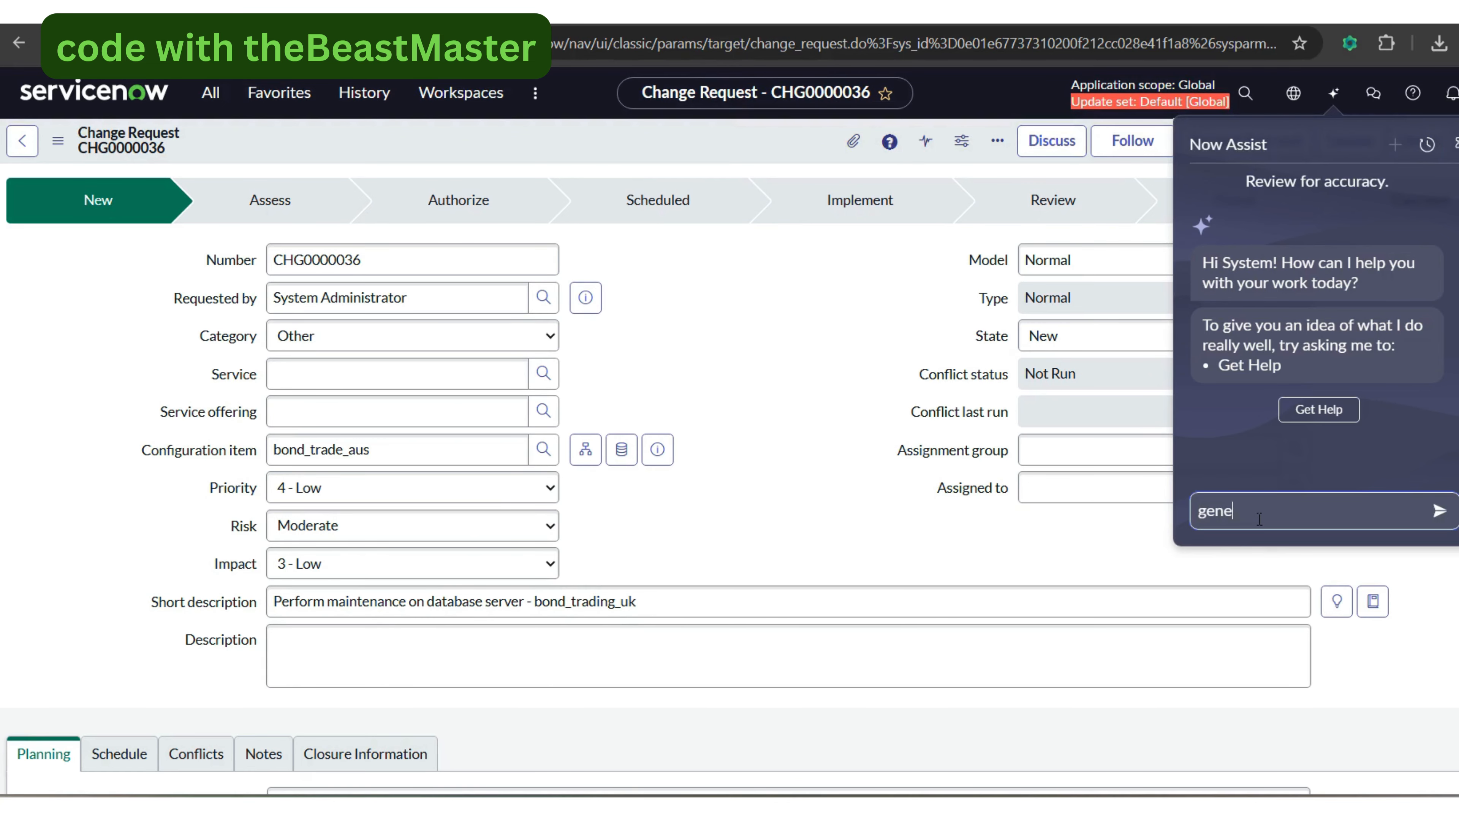
text(rate change plan f)
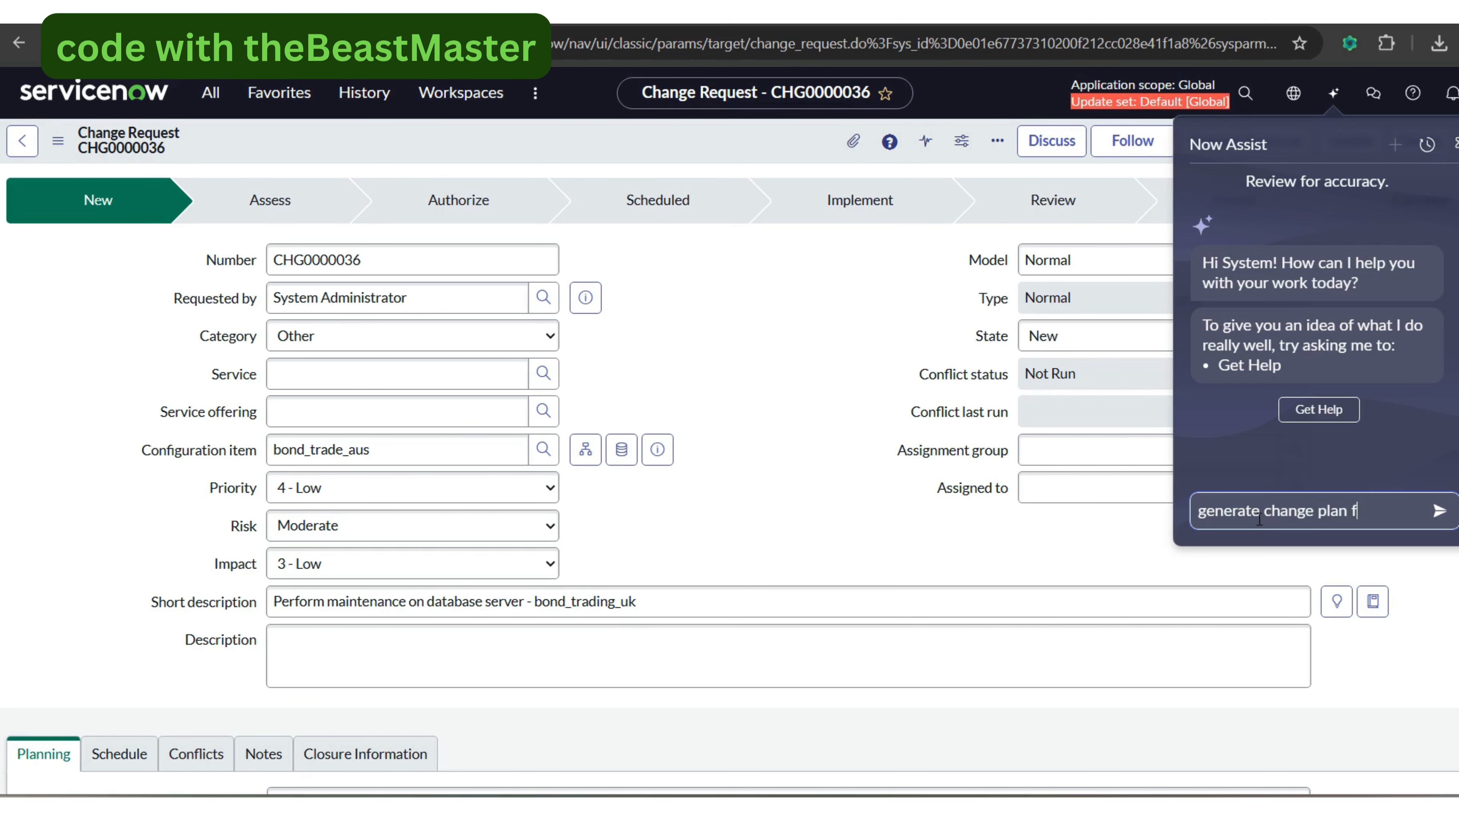
text(or change request)
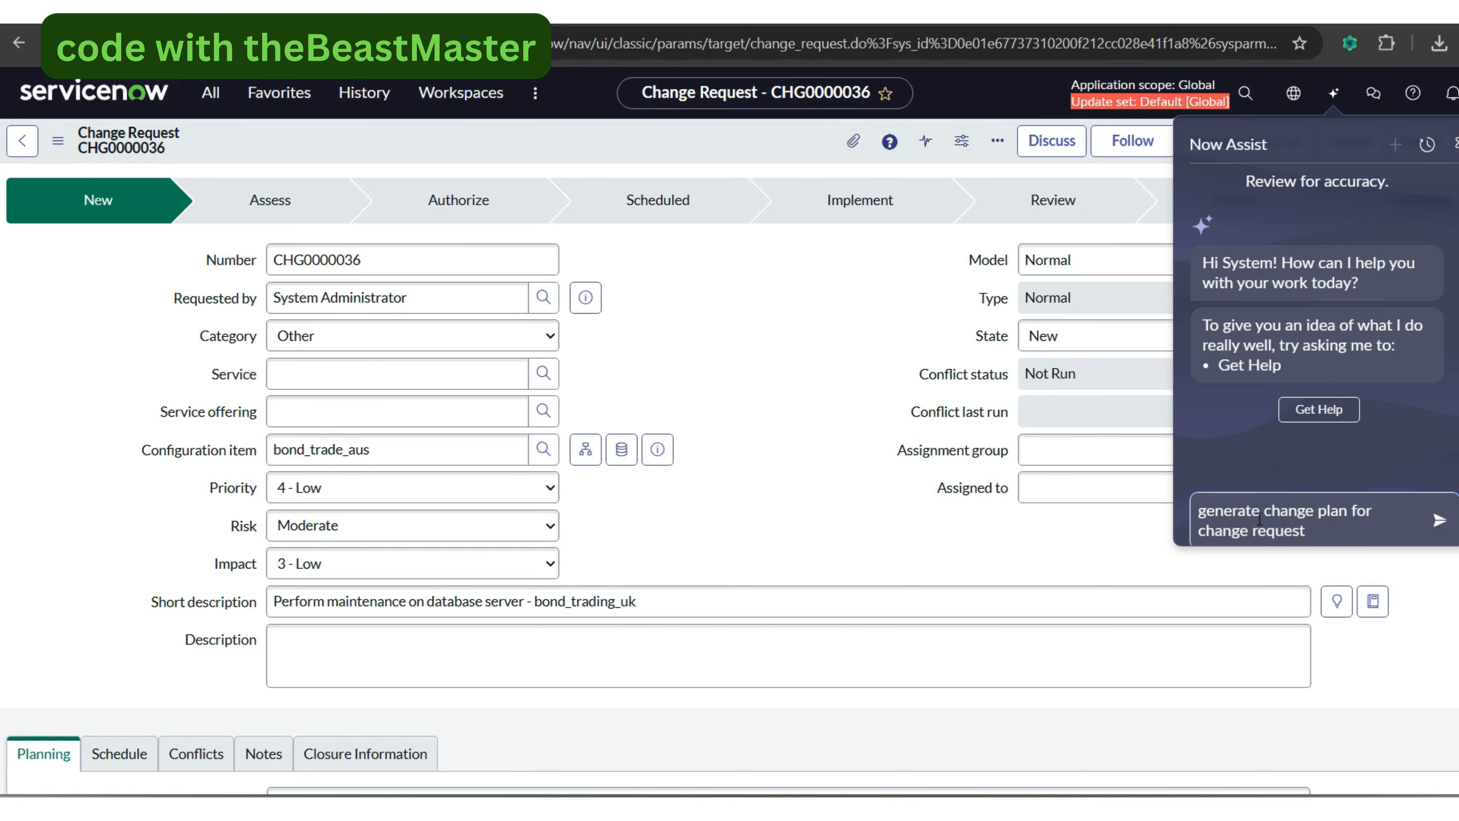
key(ctrl+v)
key(Return)
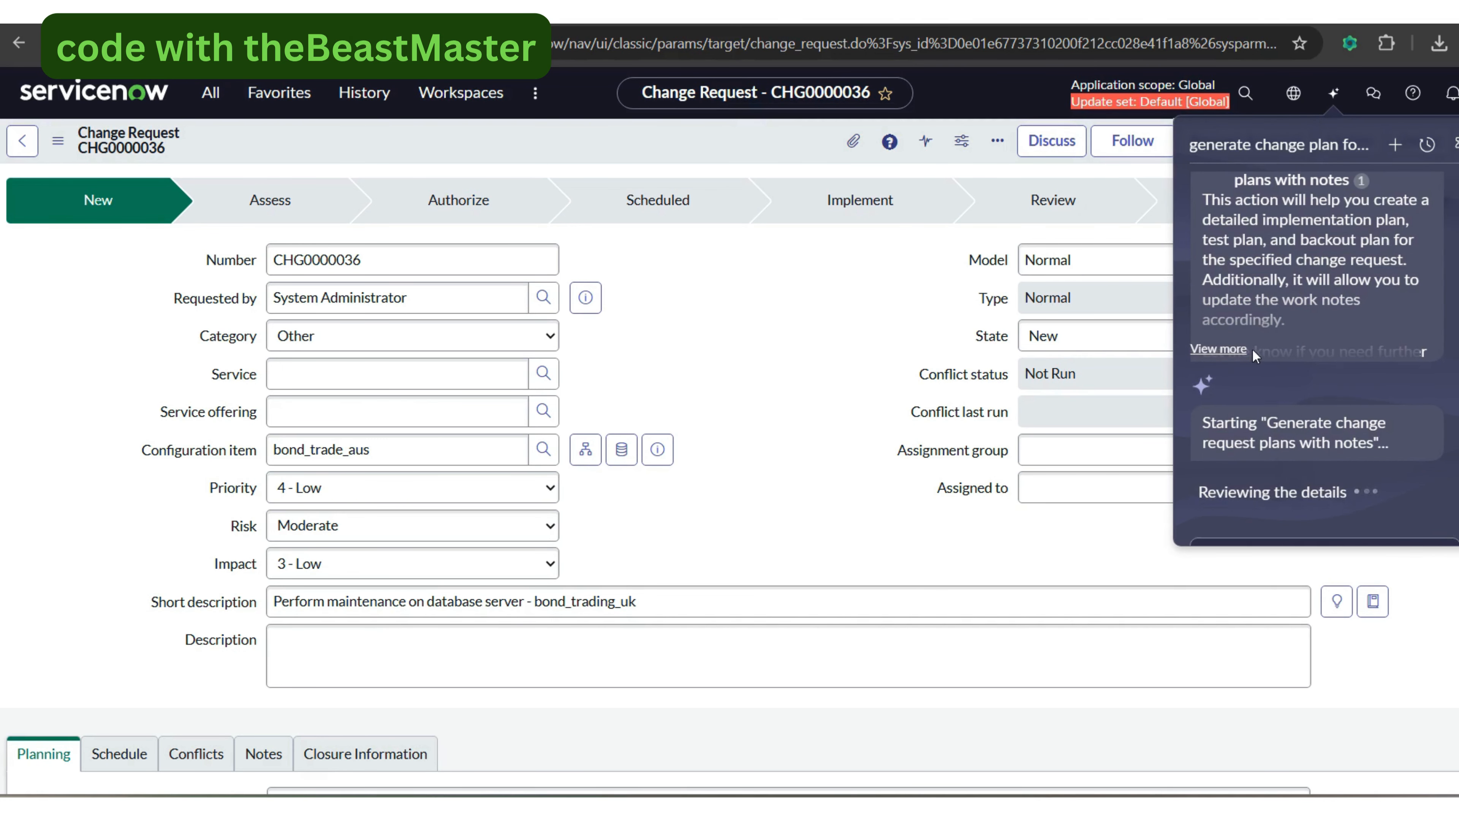
- Read Now Assist's full response and answer "yes" to generating an implementation plan based on best practices
click(1231, 350)
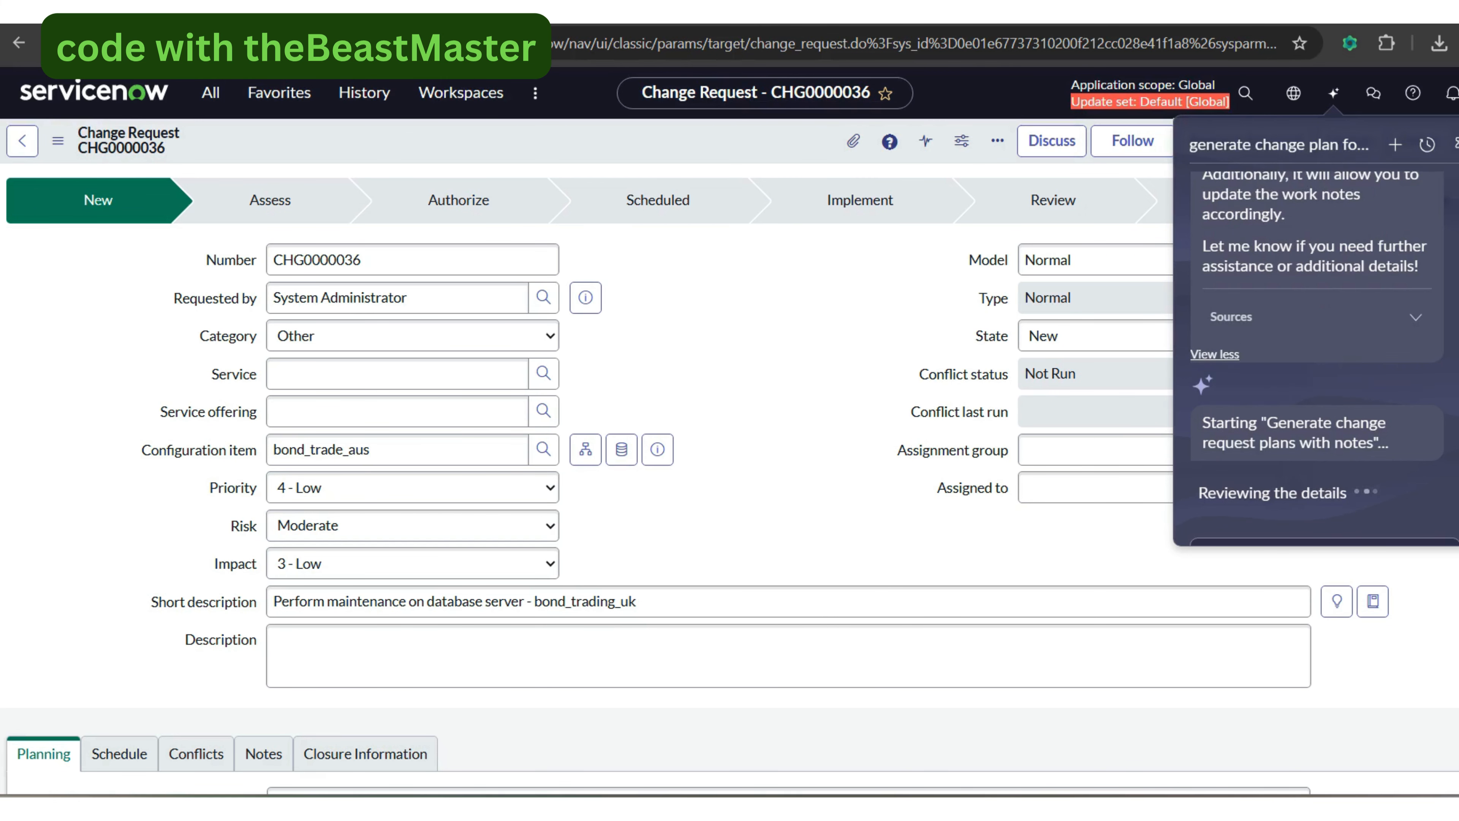
scroll(1316, 339, up, 3)
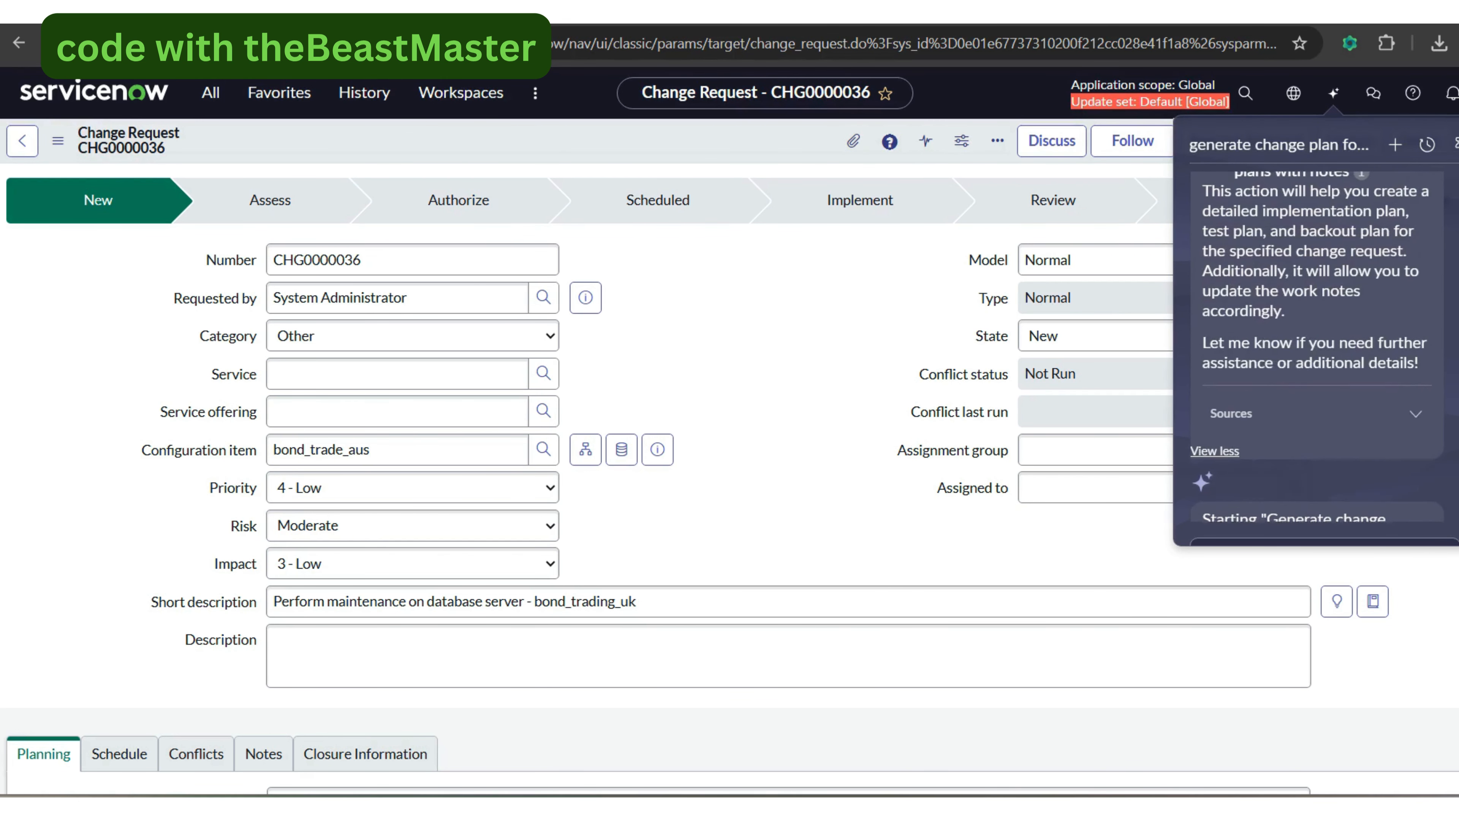
scroll(1286, 434, down, 3)
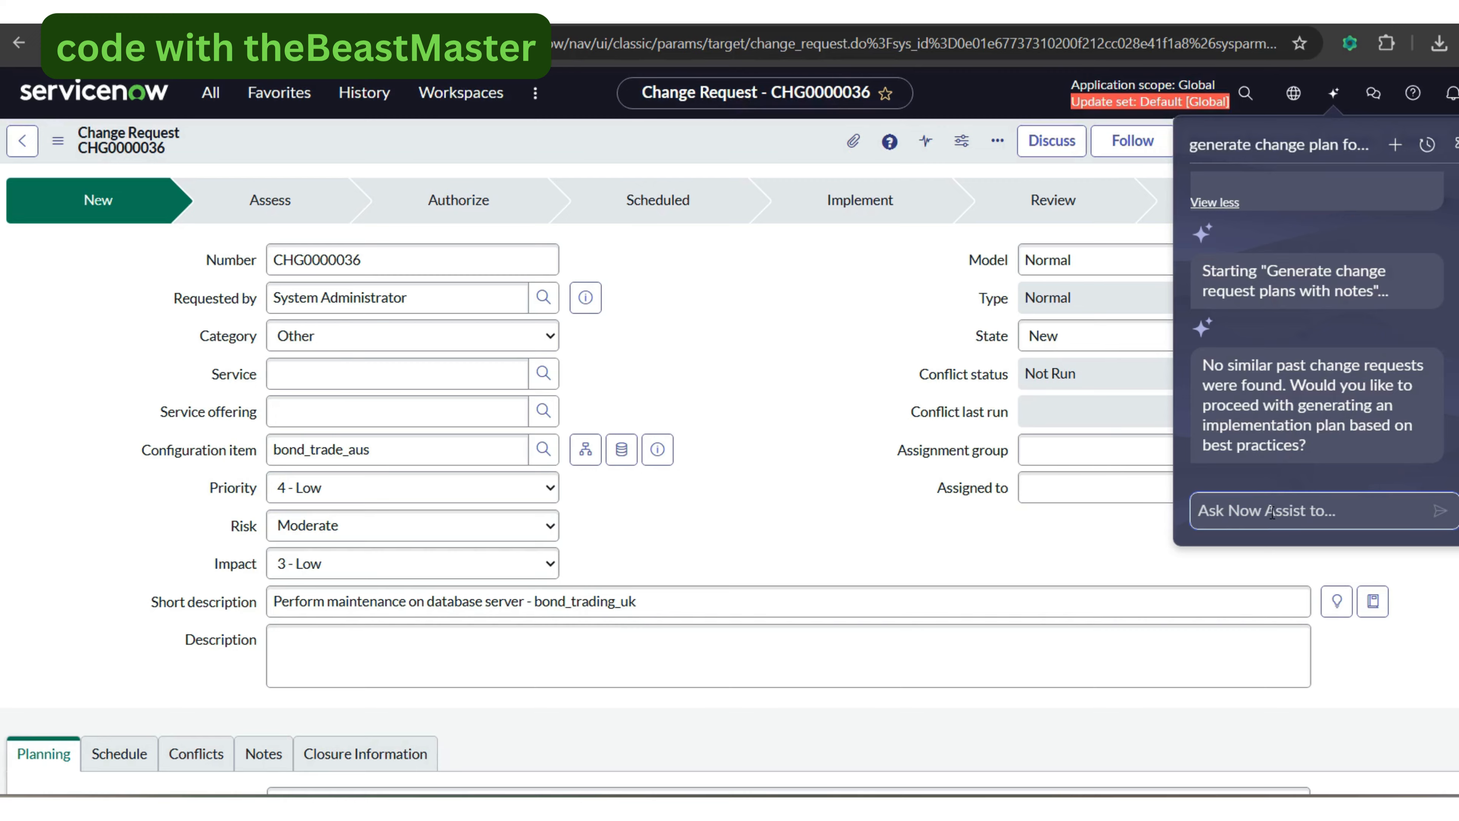
text(yes)
key(Return)
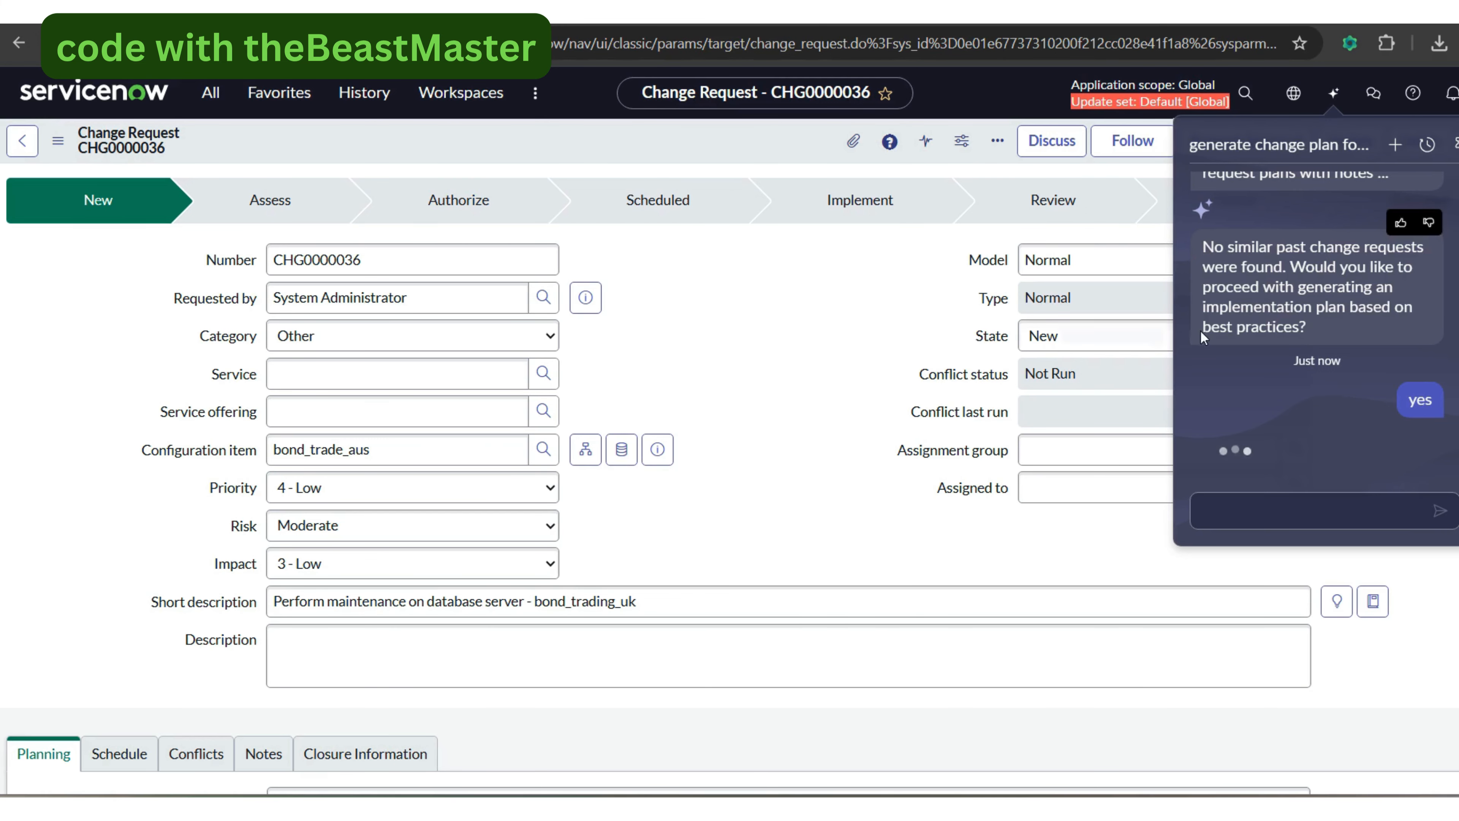
- Examine the change request's Planning and Notes sections while the agent works
scroll(586, 477, down, 6)
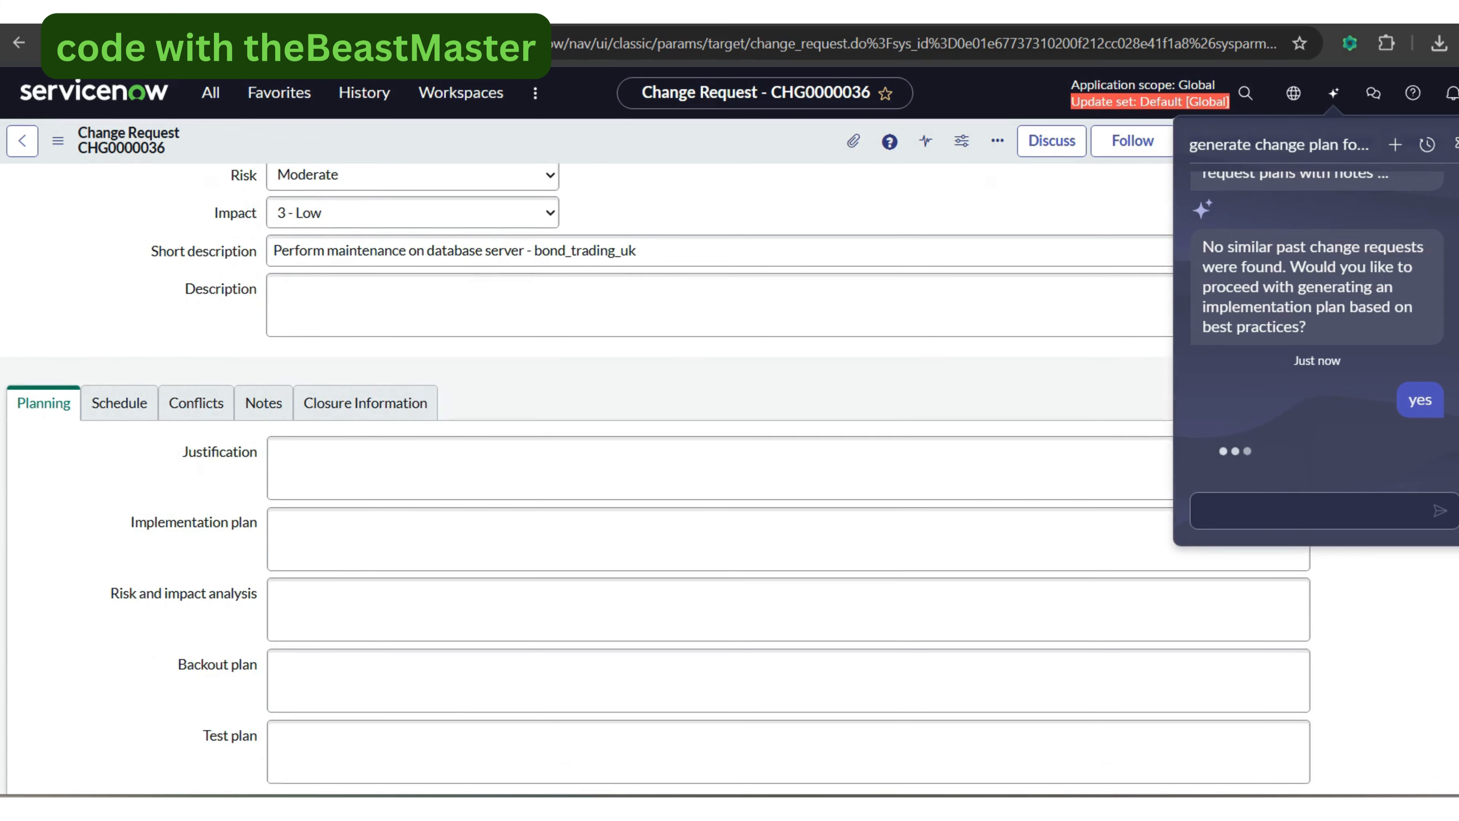
scroll(575, 460, down, 1)
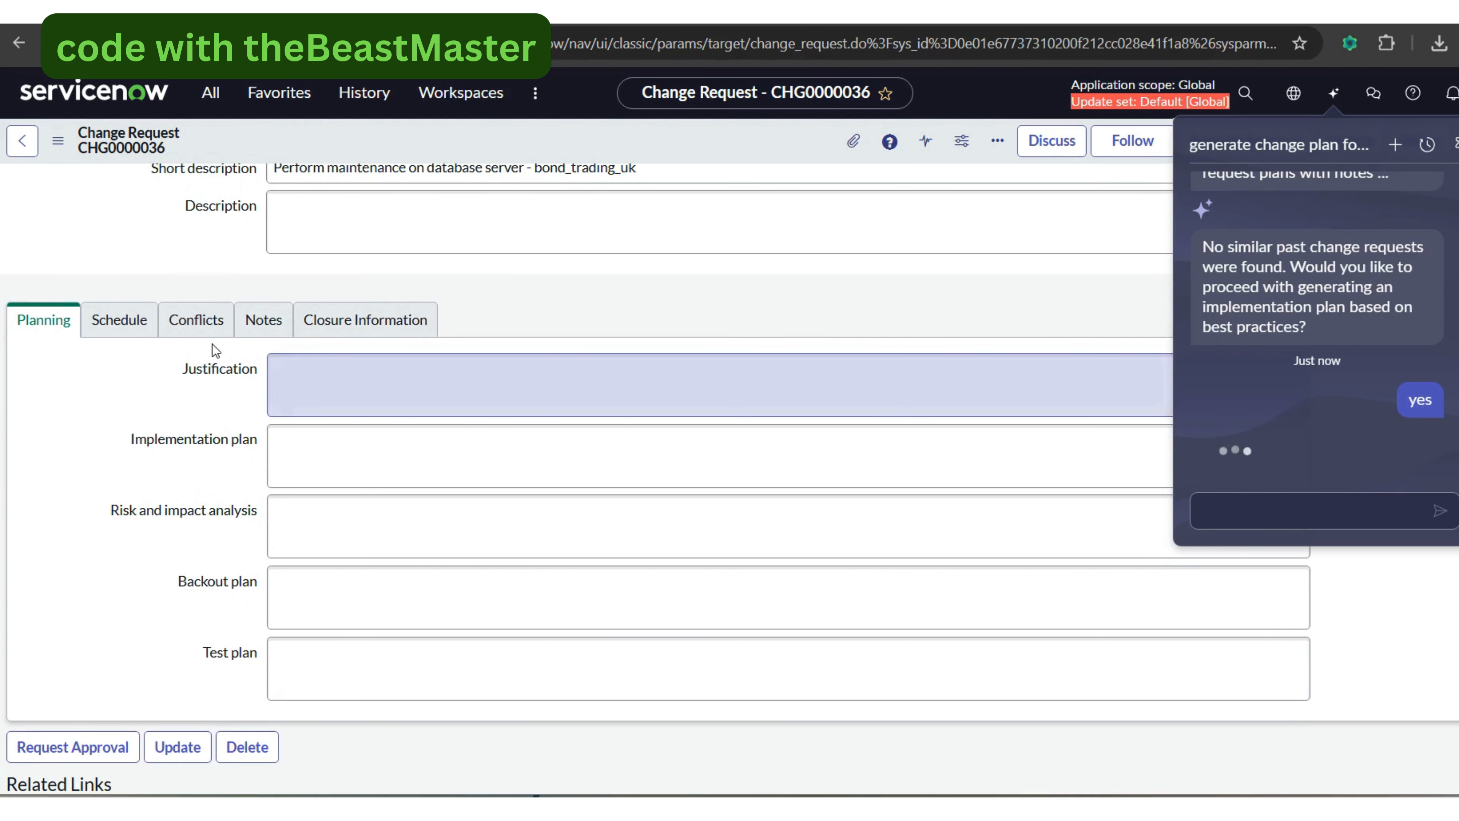
click(263, 322)
click(50, 328)
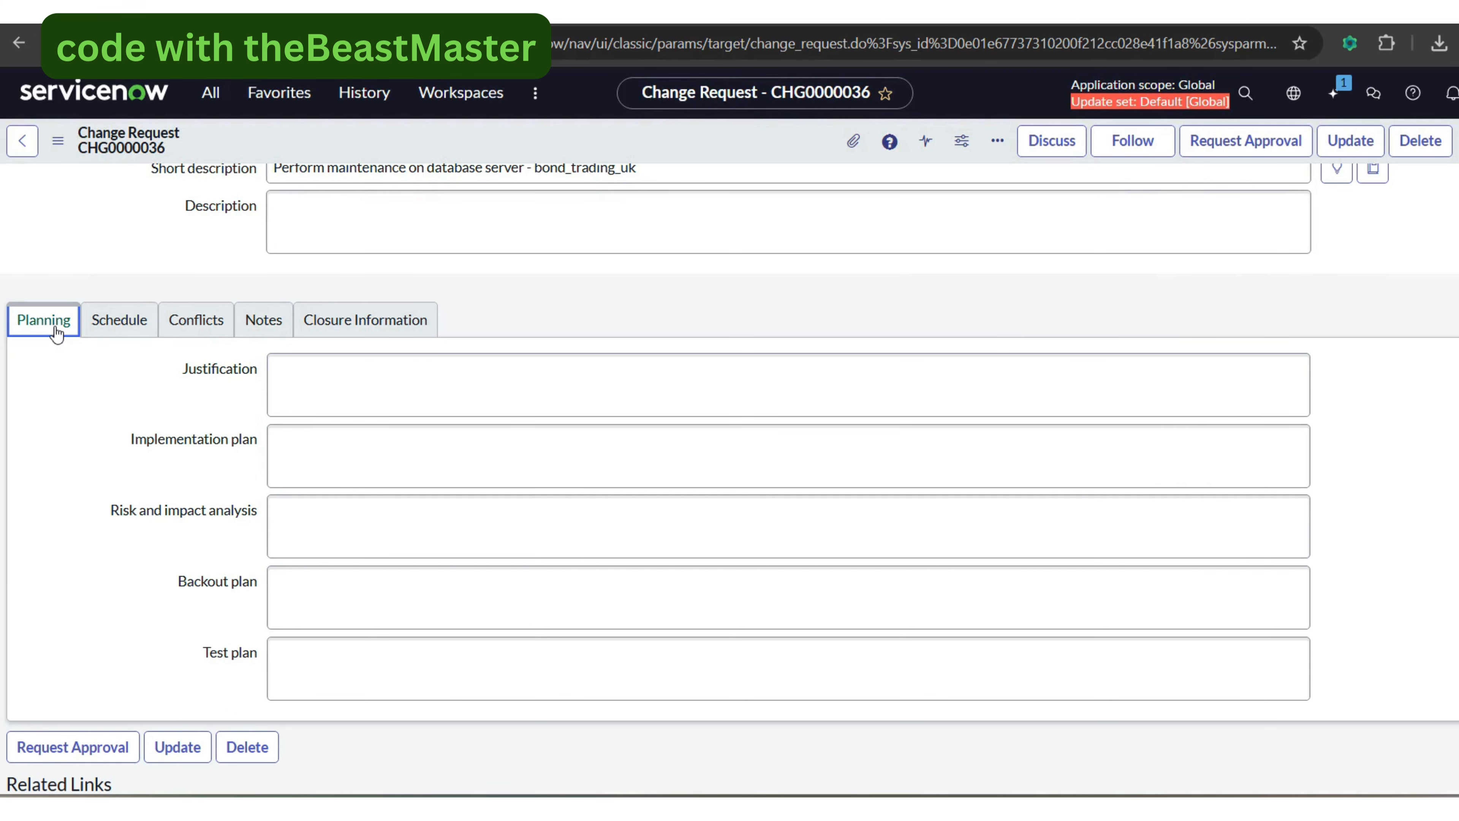
- Review the drafted implementation plan in Now Assist and approve it by replying "good to go"
click(1334, 92)
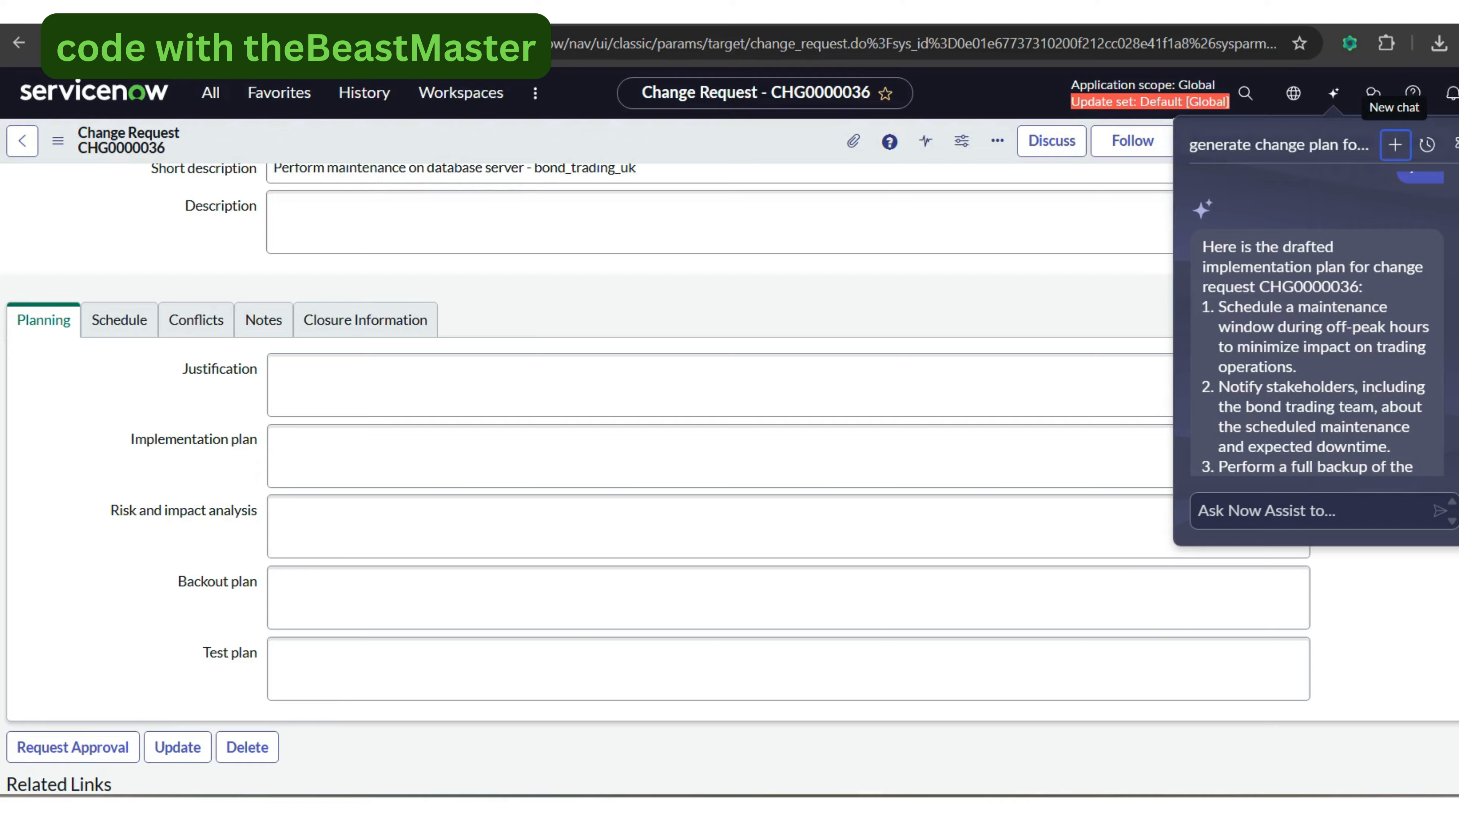
scroll(1317, 325, down, 1)
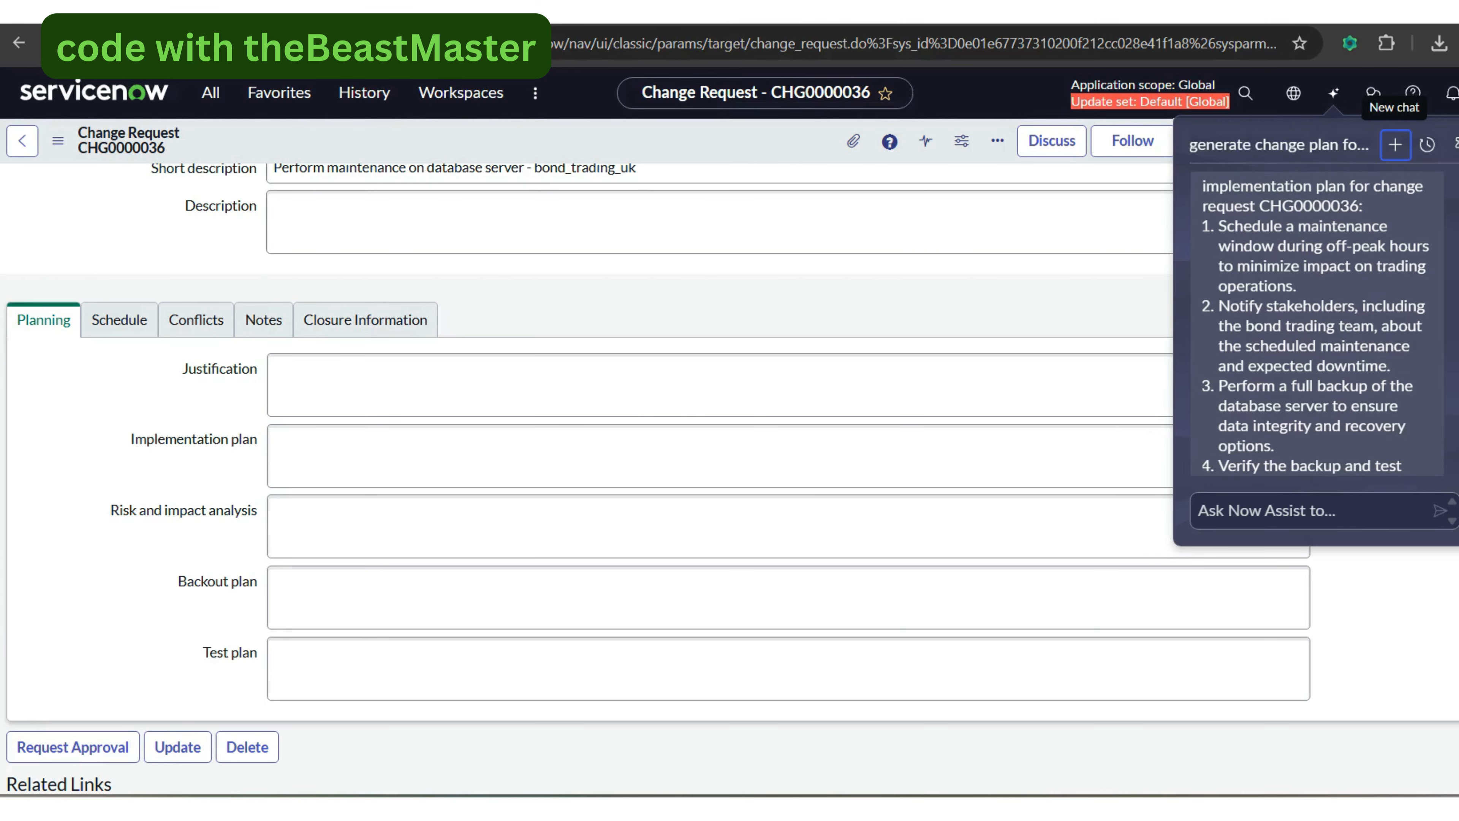
scroll(1317, 325, down, 3)
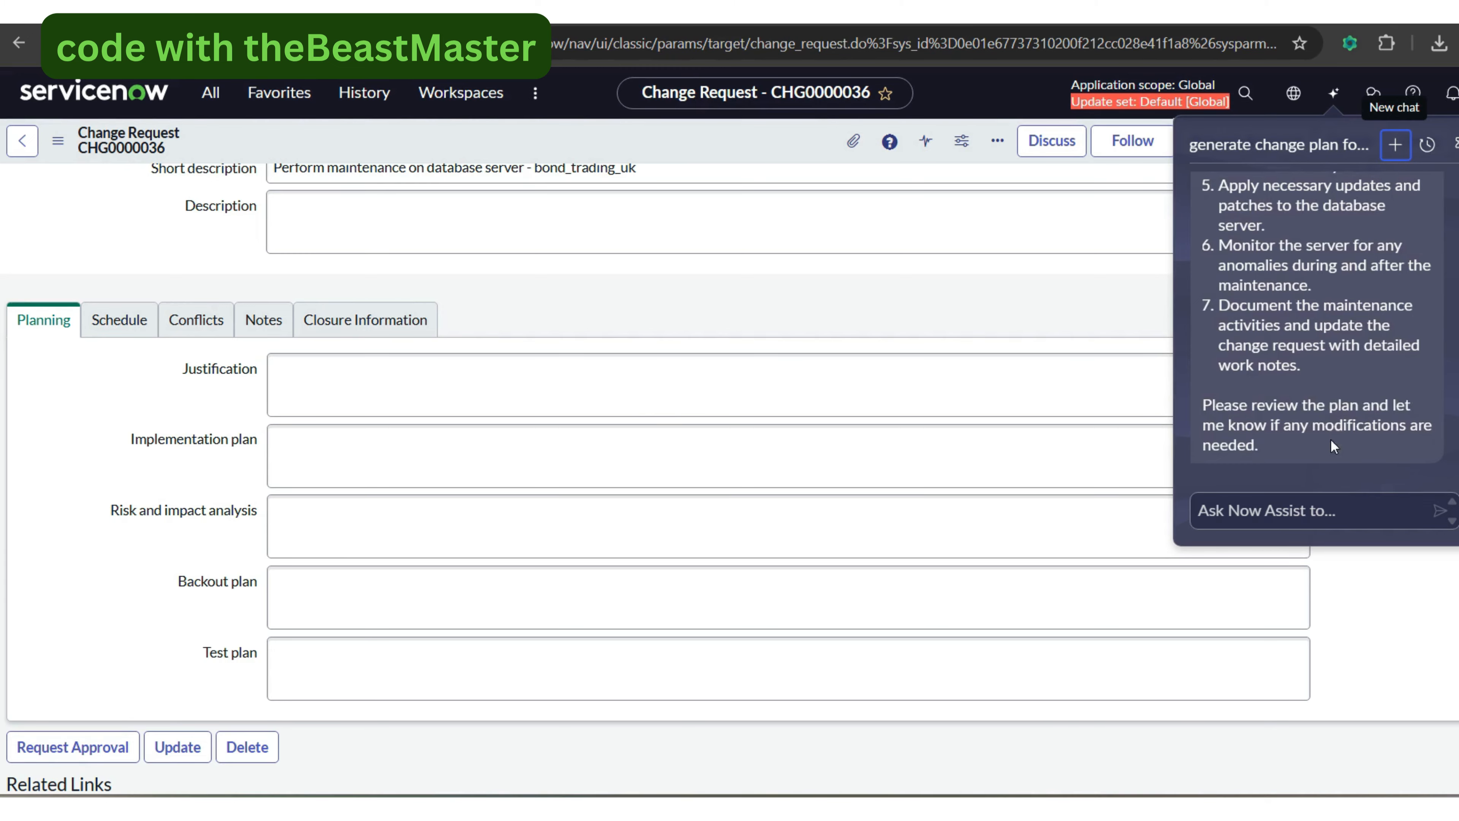
click(1290, 498)
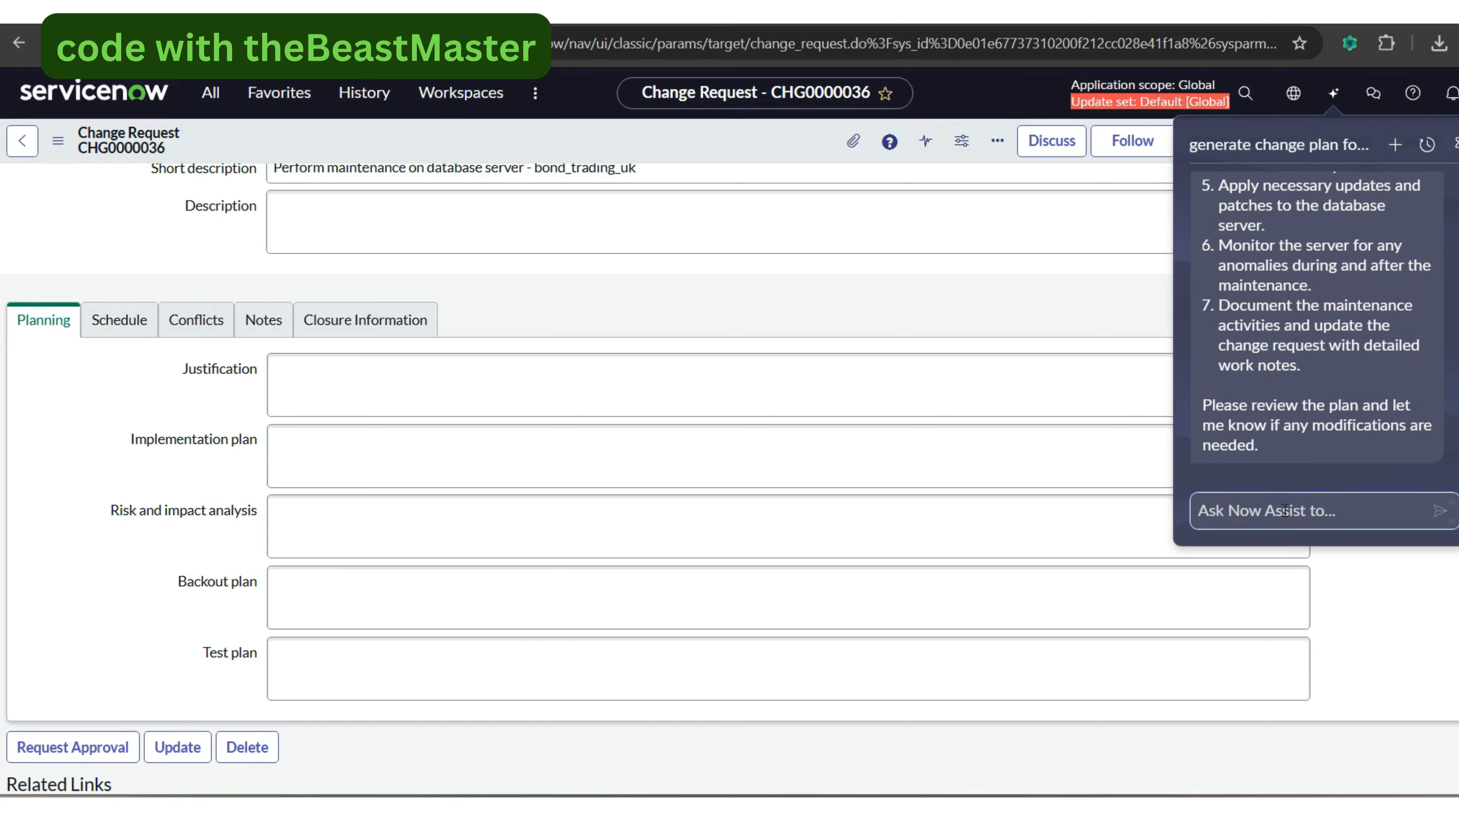
text(good to go)
key(Return)
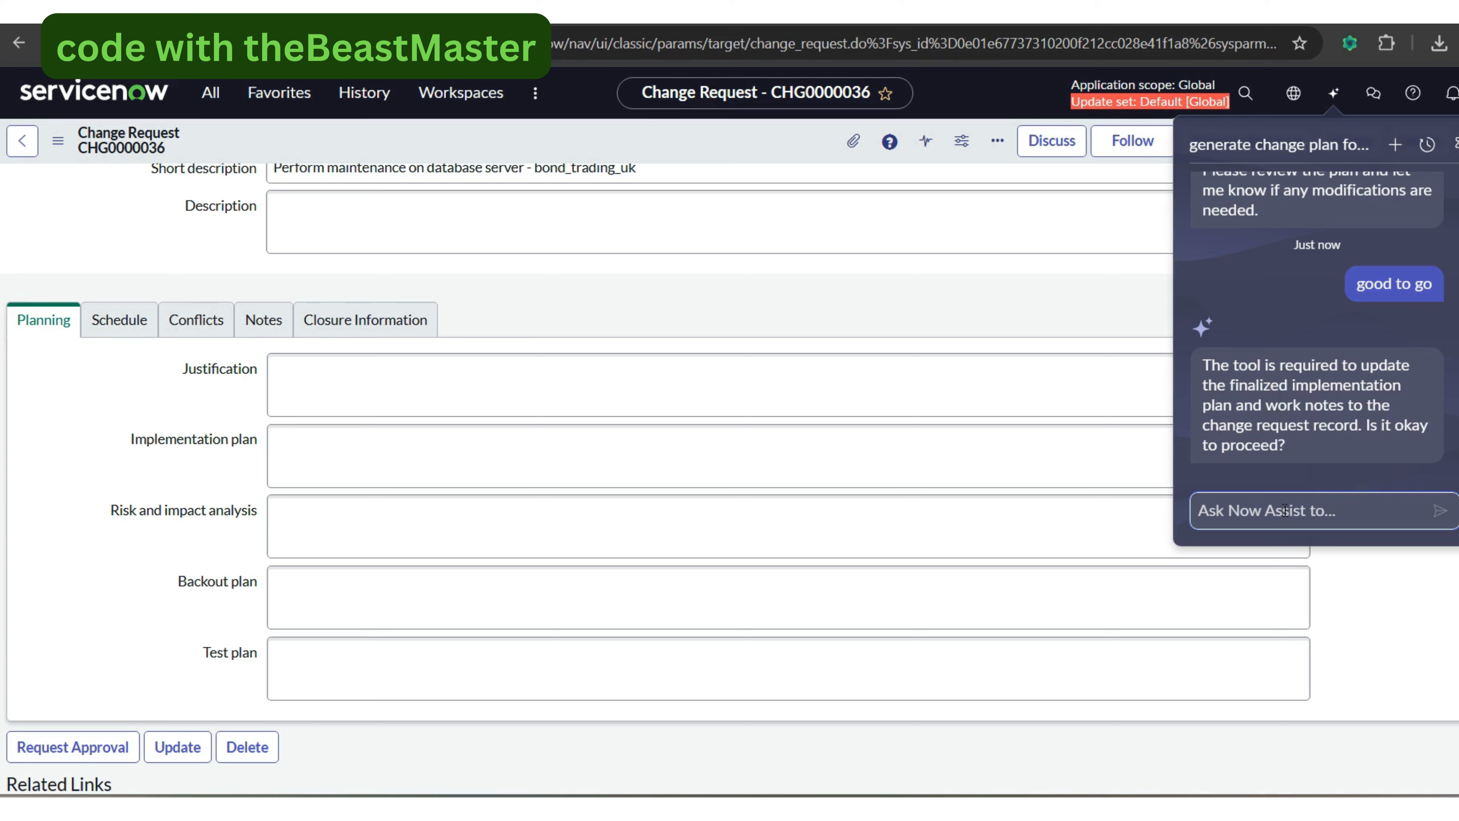
- Reply "yes" to let Now Assist update the implementation plan and work notes, and review the change request's work notes activity
text(yes)
key(Return)
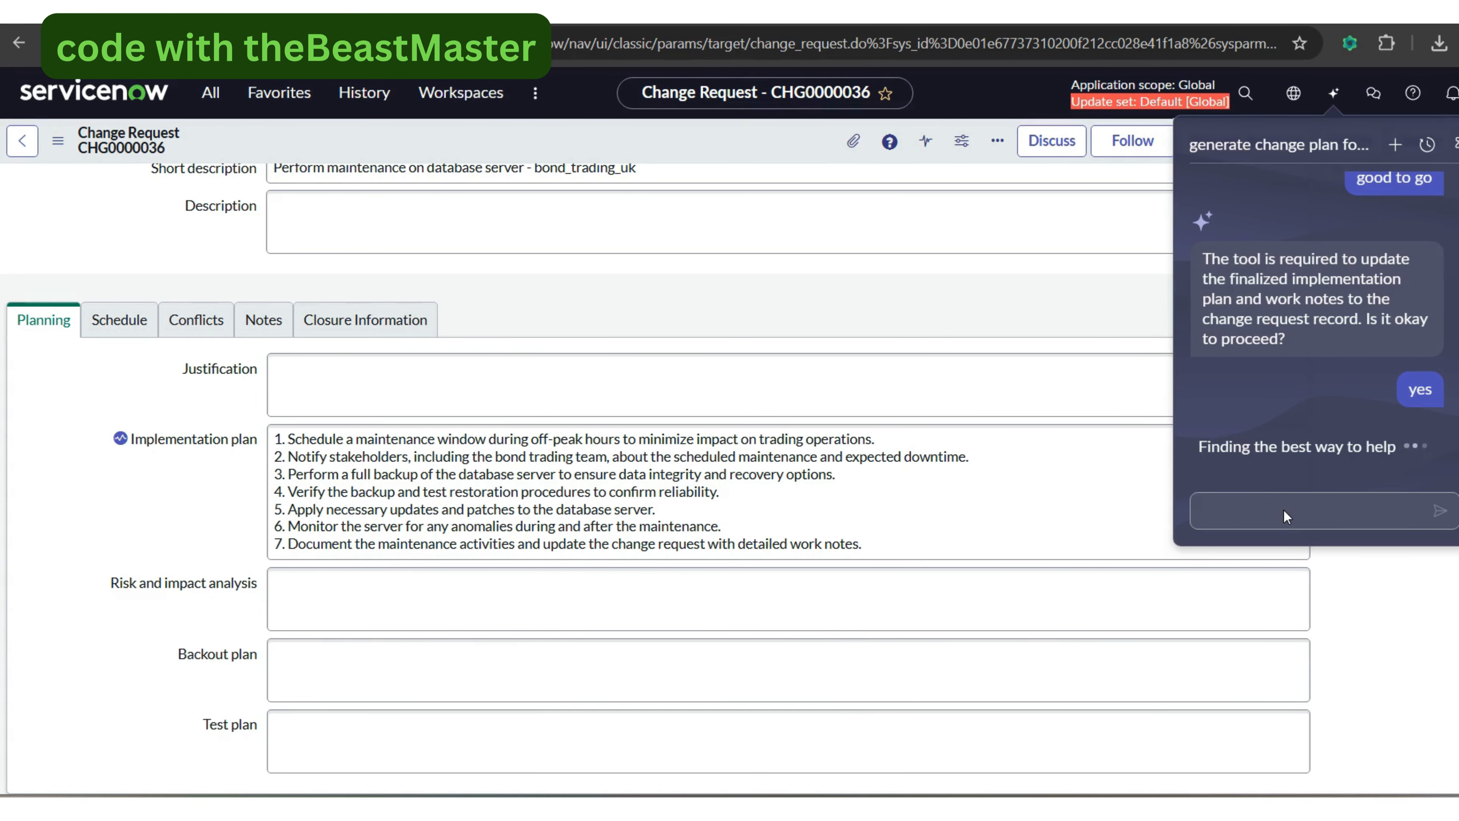
click(269, 321)
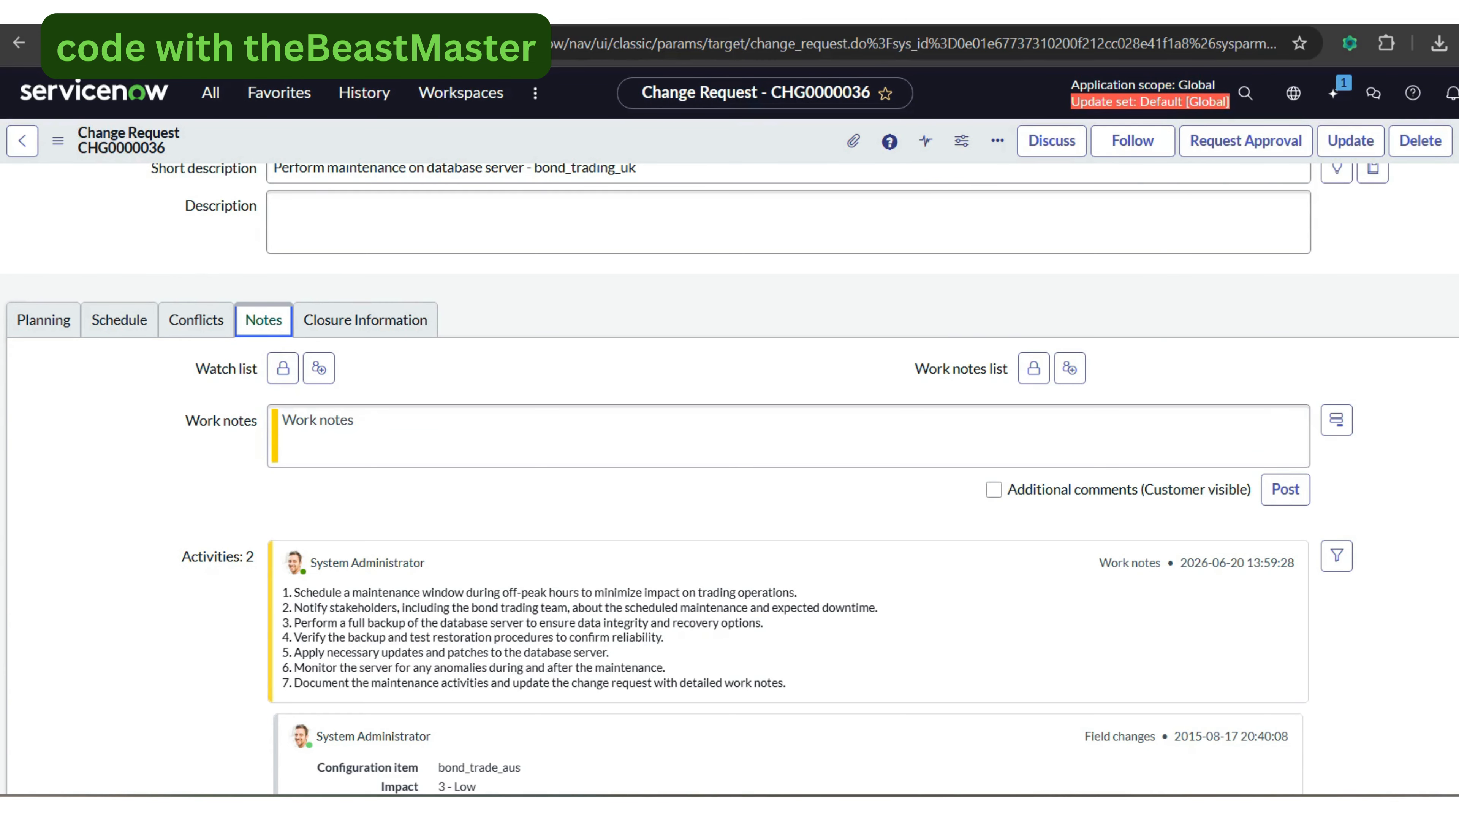
scroll(730, 477, down, 2)
scroll(729, 477, up, 1)
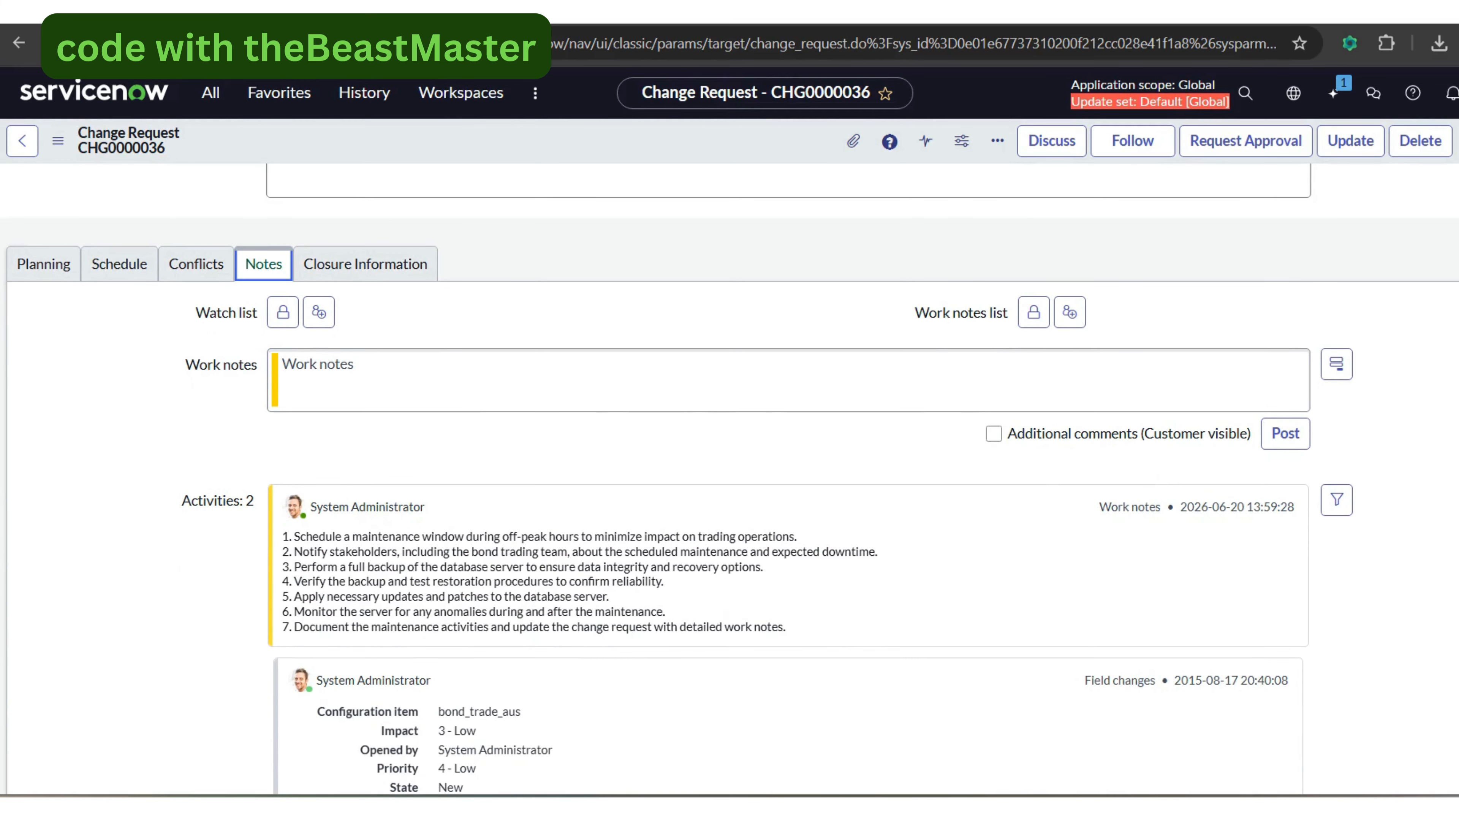
- Return to the Now Assist conversation and decline generating a backout plan based on best practices by replying "no"
click(1339, 99)
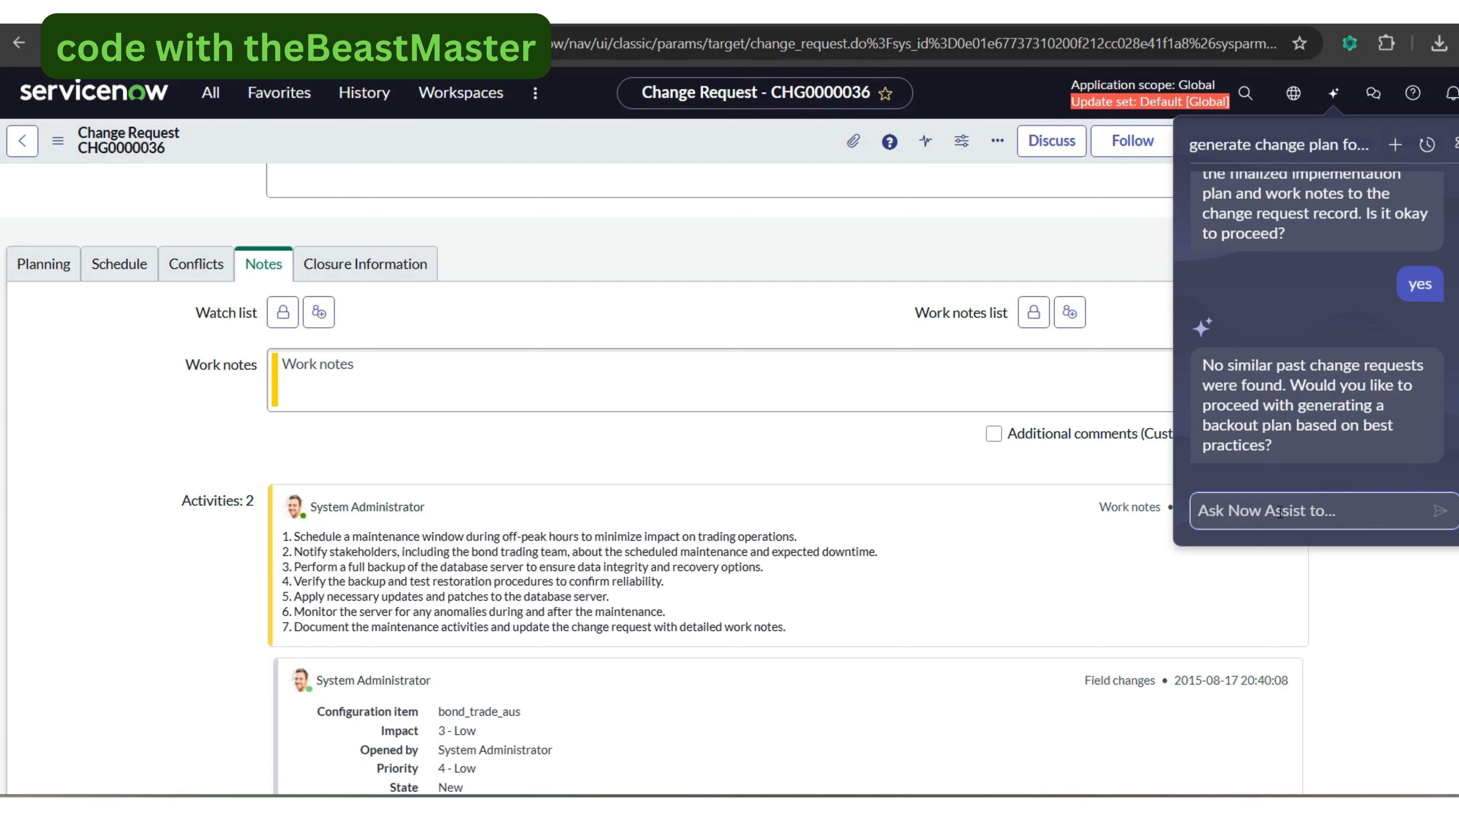
text(no)
key(Return)
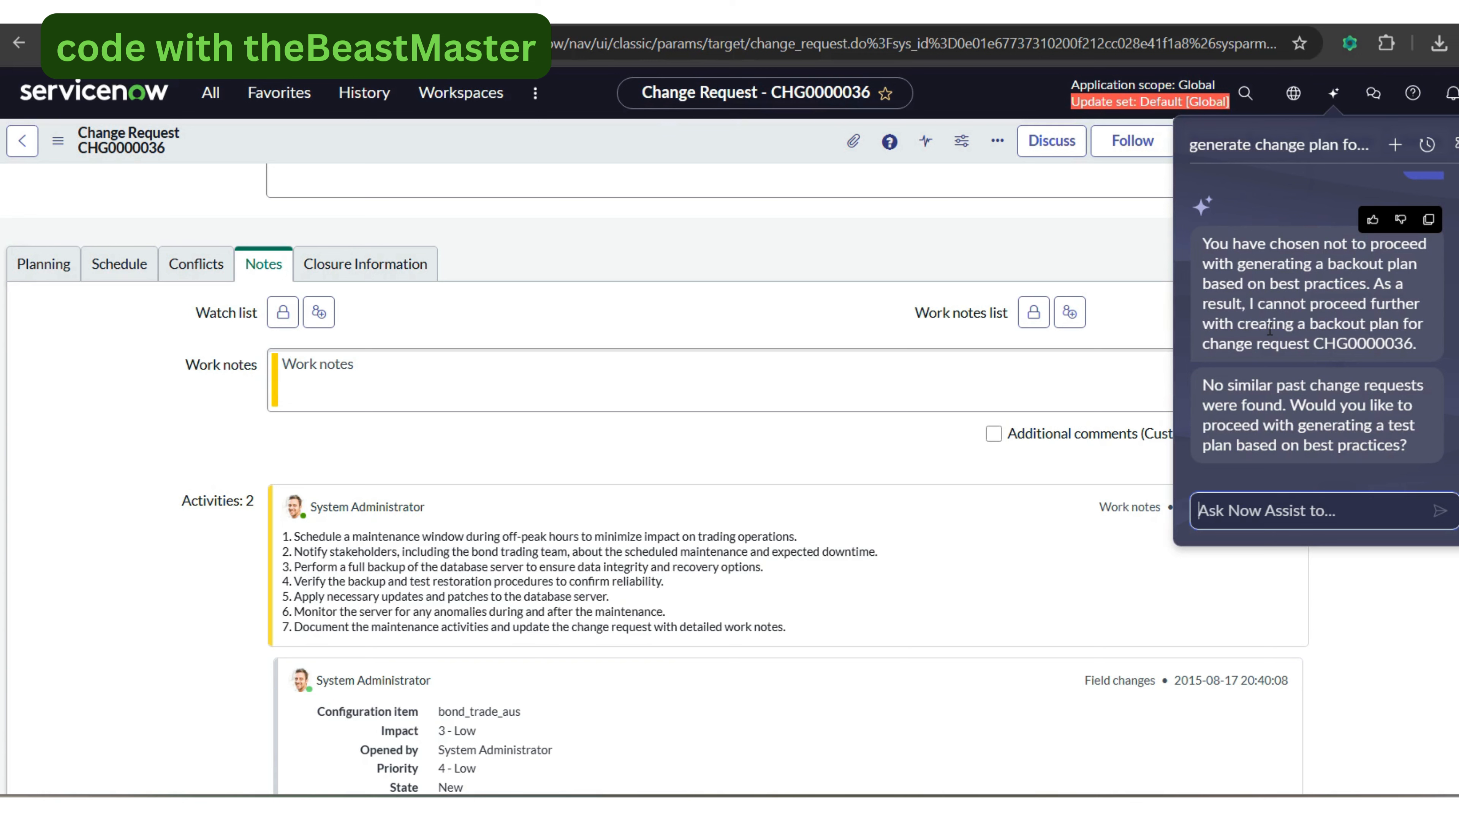
click(1274, 511)
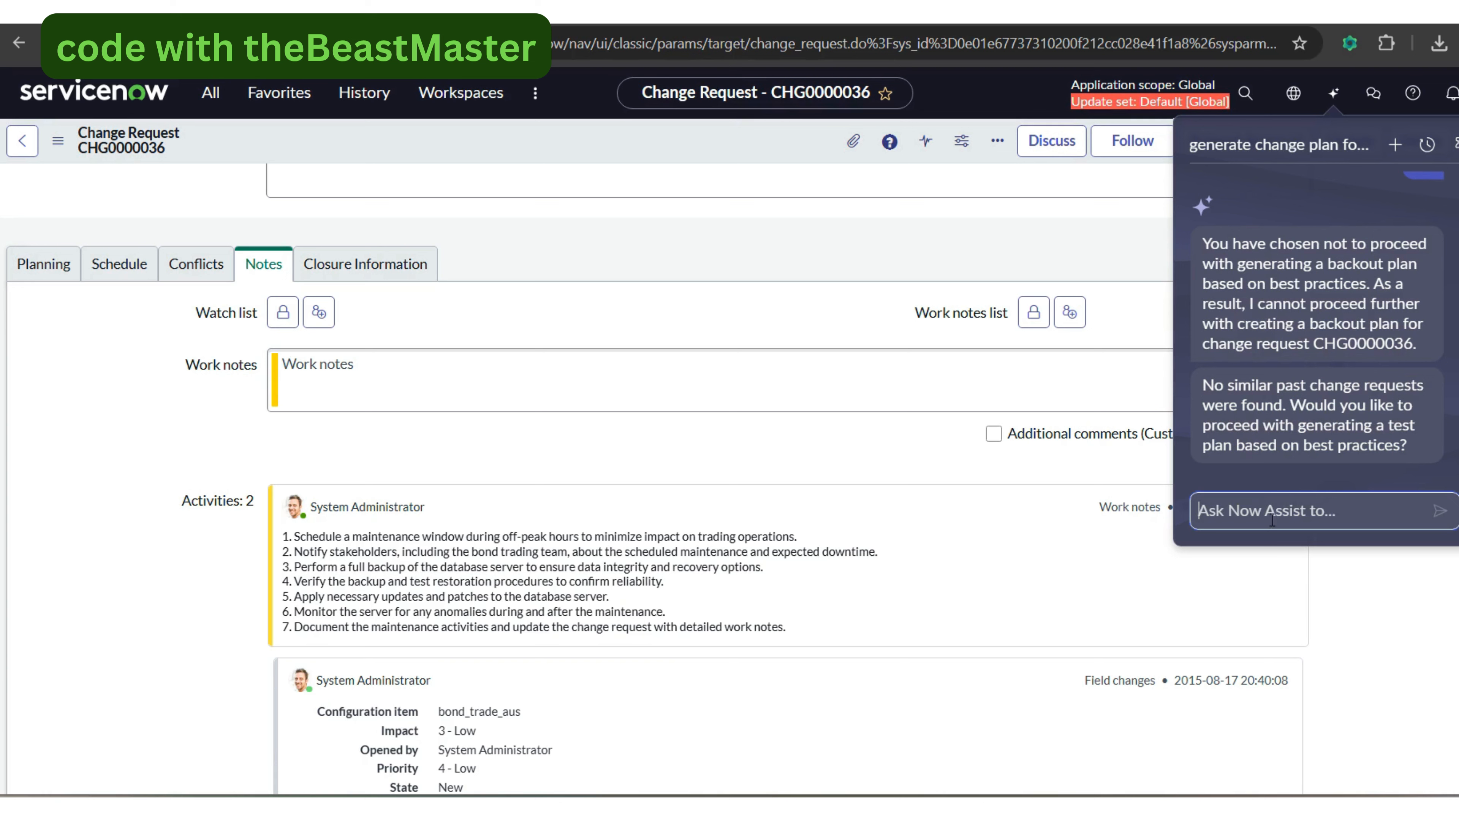